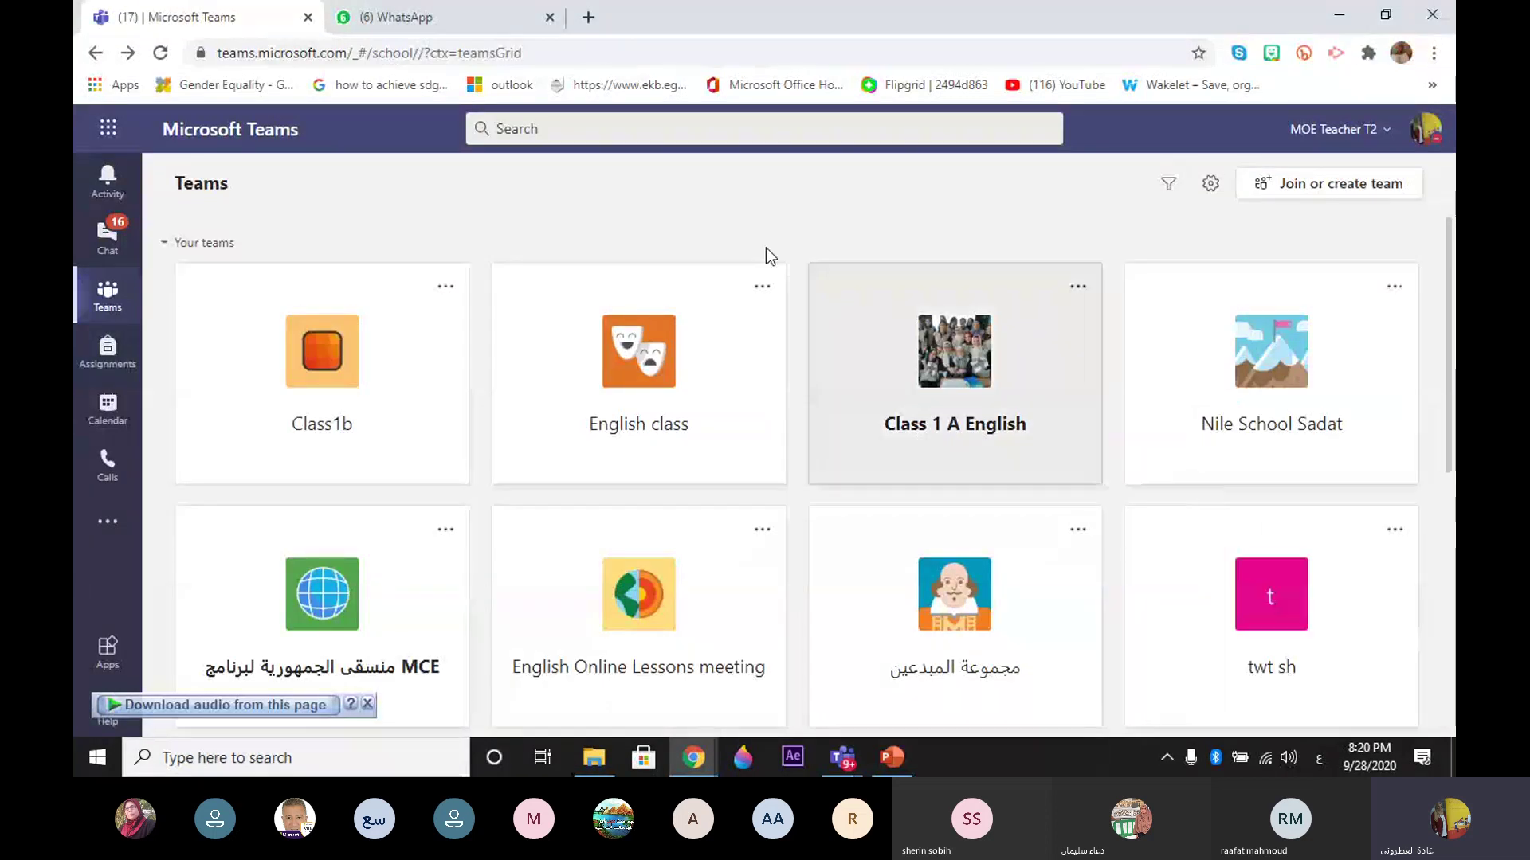
Step: Search Google for "sign in office 365"
left_click(461, 55)
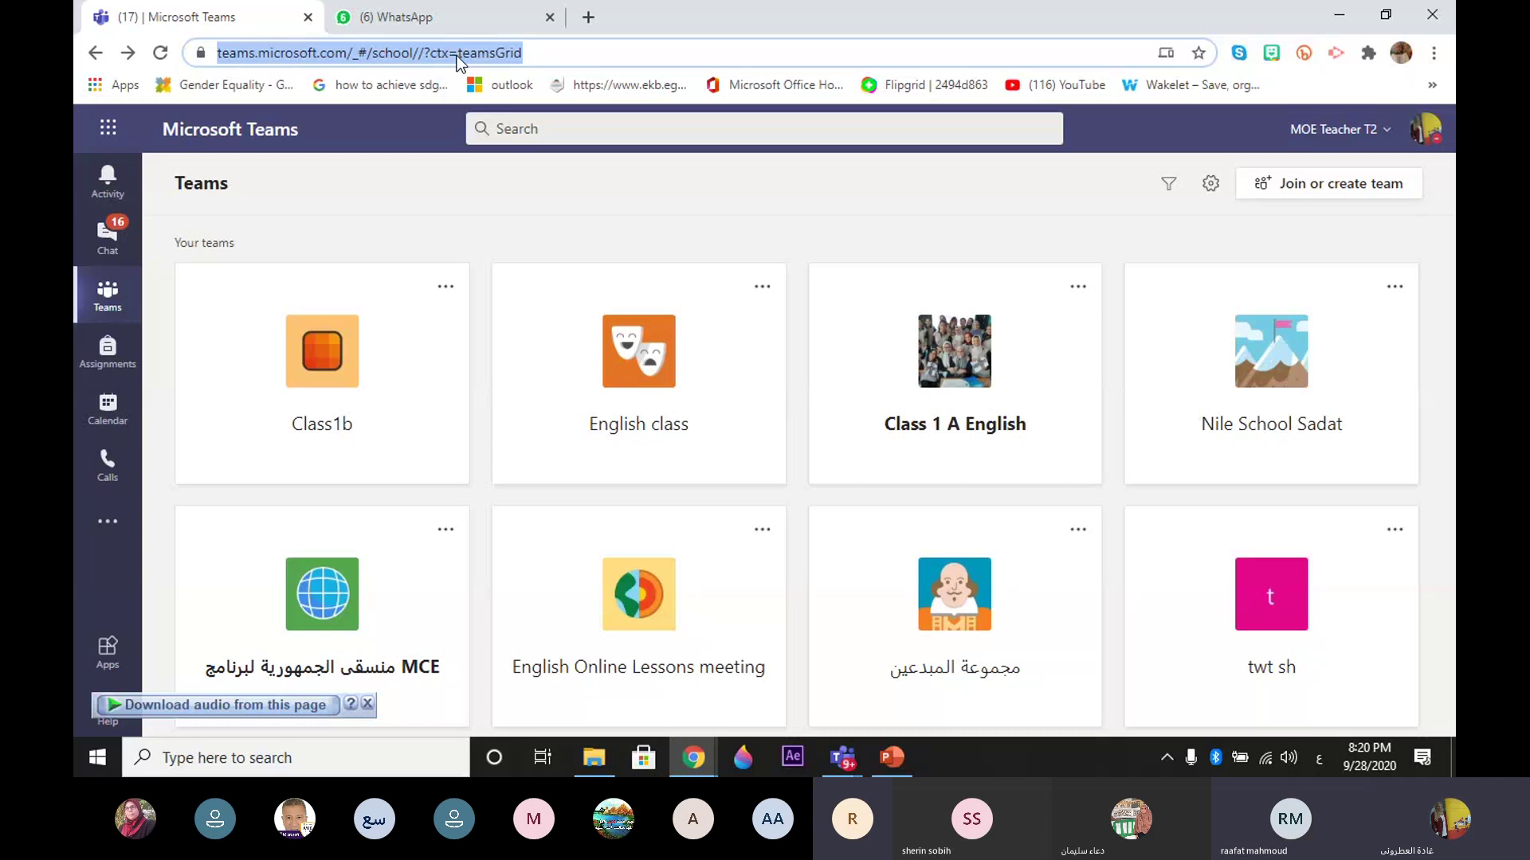
type("سهلى")
key("BackSpace")
key("BackSpace")
key("BackSpace")
key("BackSpace")
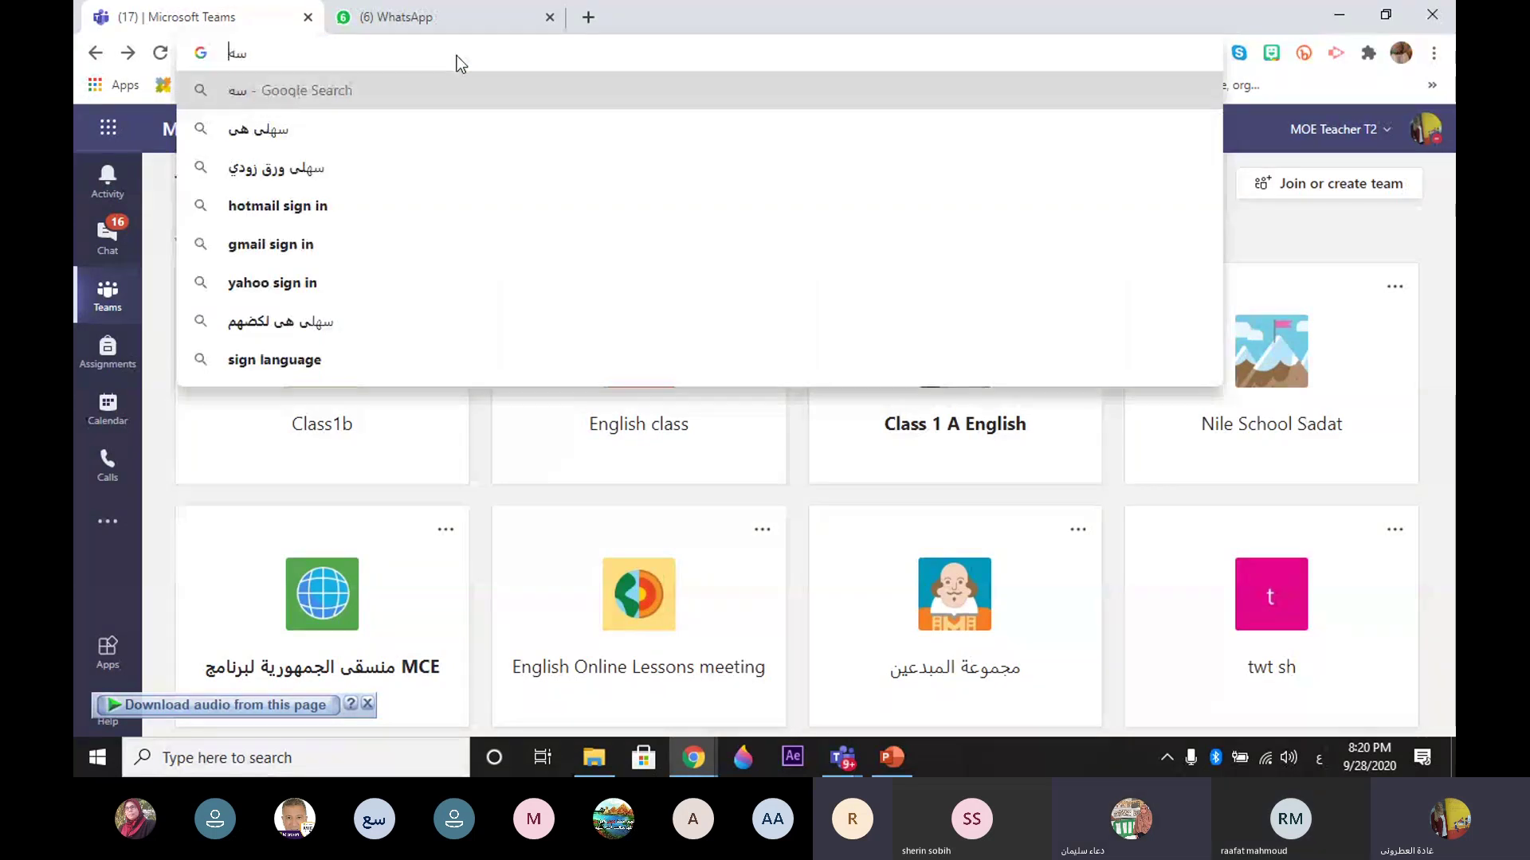
key("alt+shift")
type("sign")
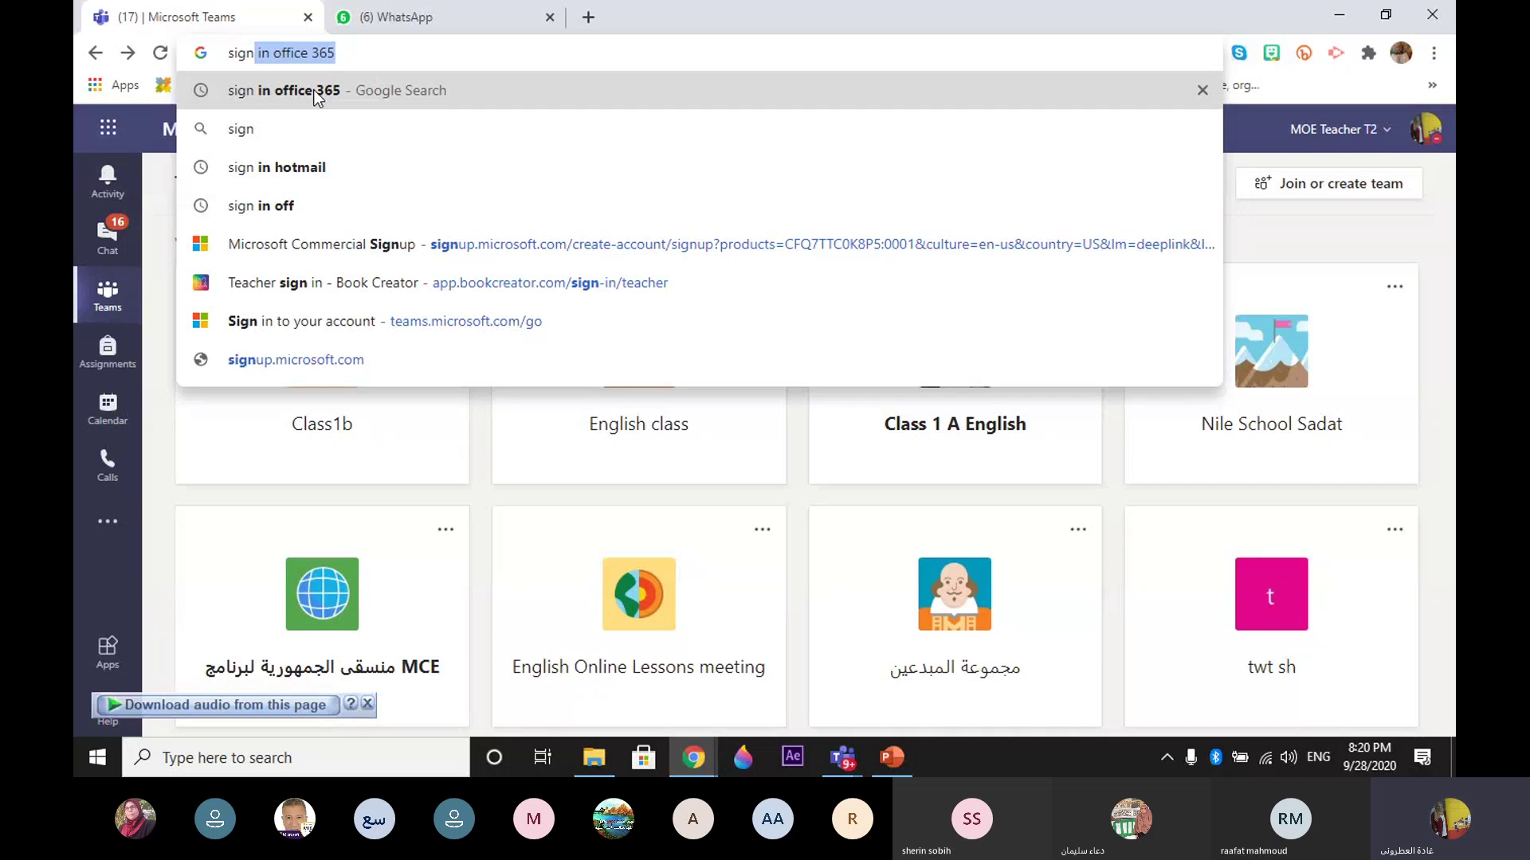
left_click(334, 93)
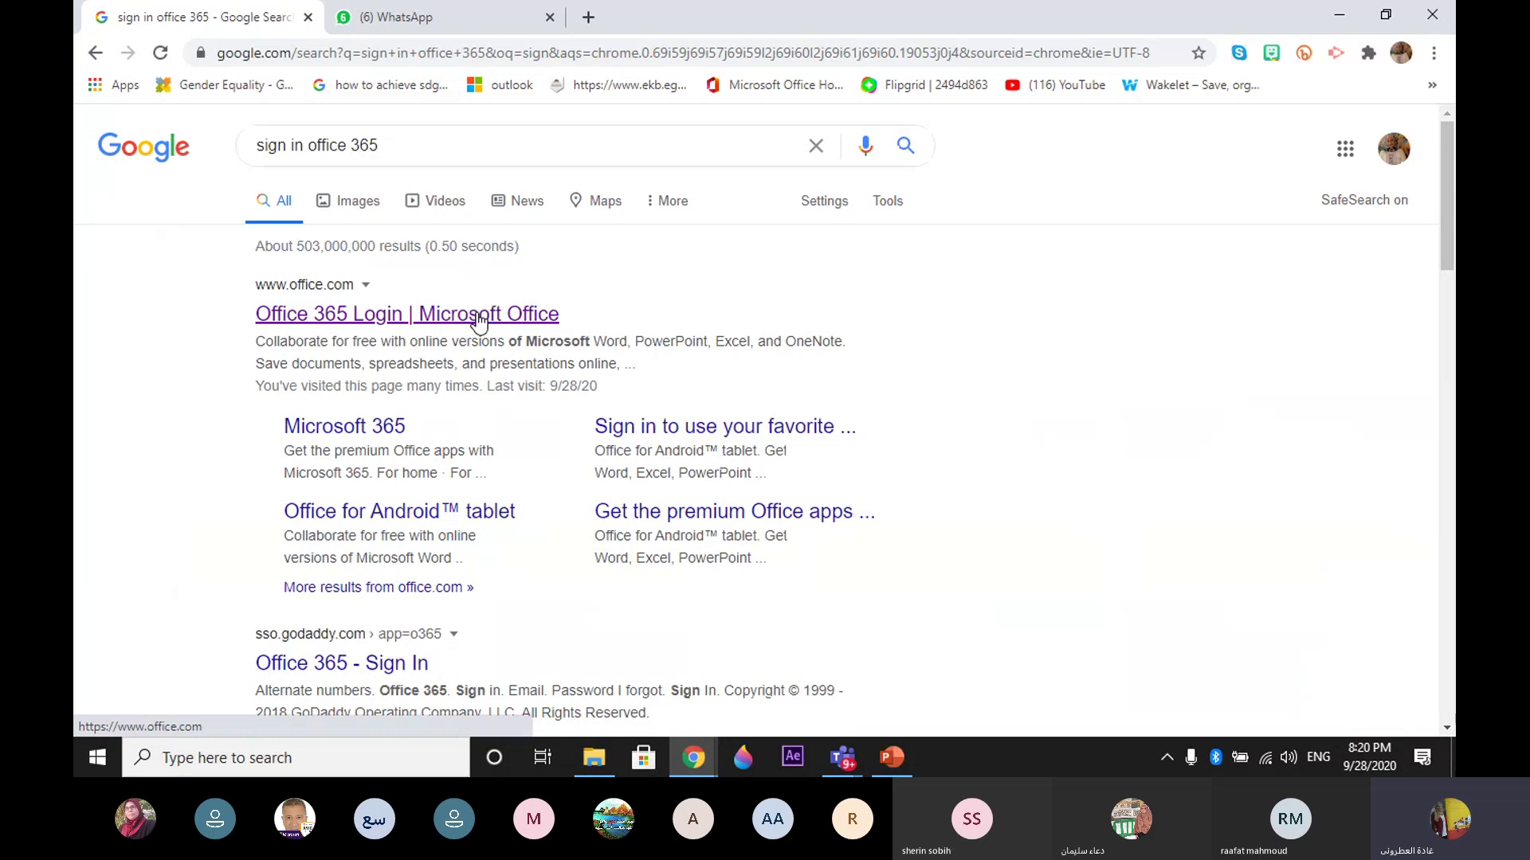
Step: Open the Office 365 Login page on office.com and launch Teams from the list of Office apps
left_click(478, 319)
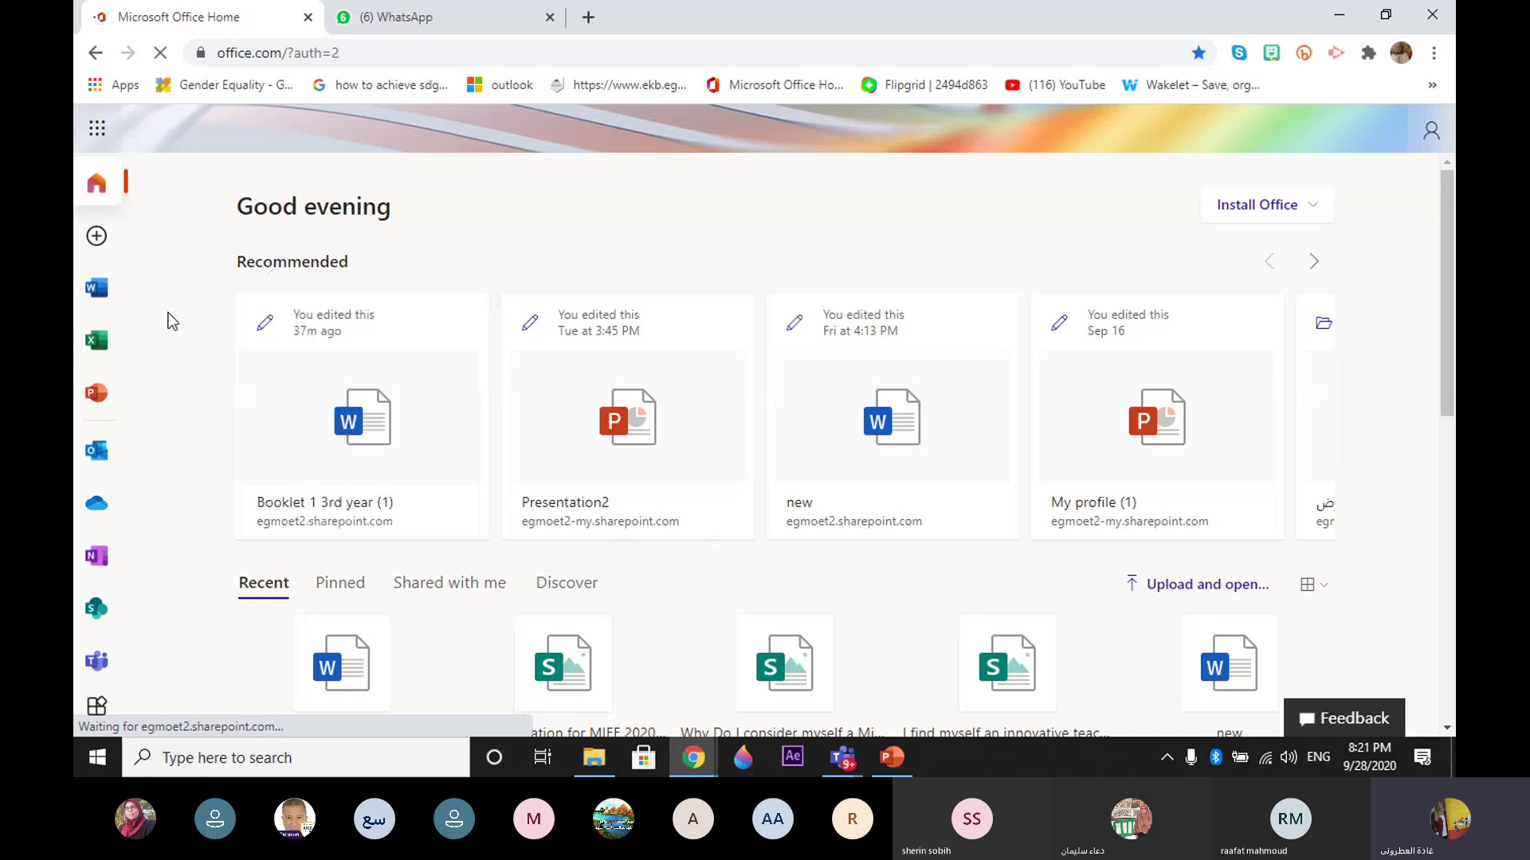
left_click(97, 139)
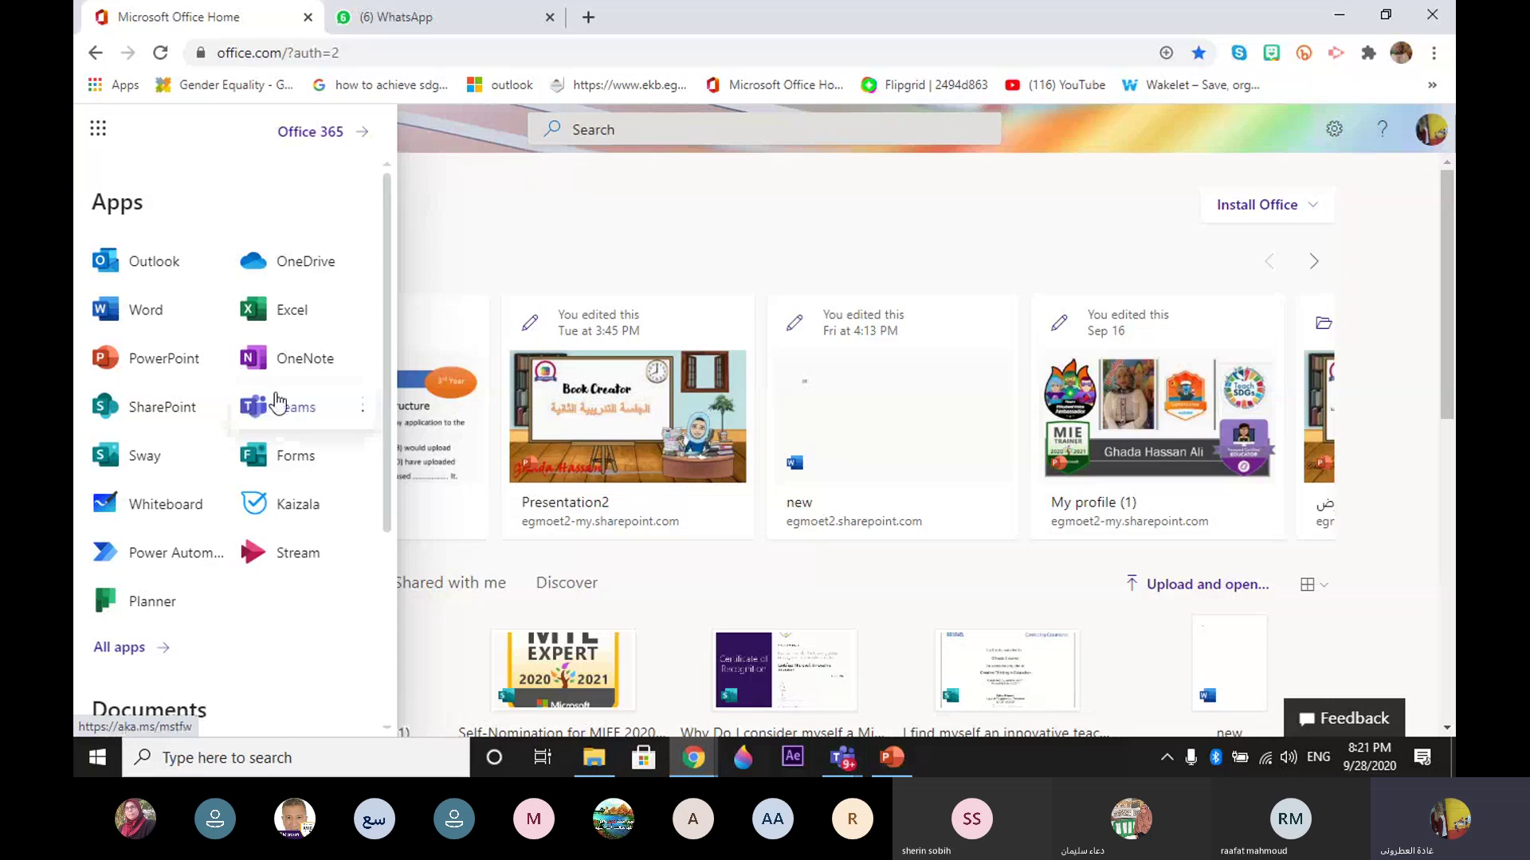
left_click(315, 420)
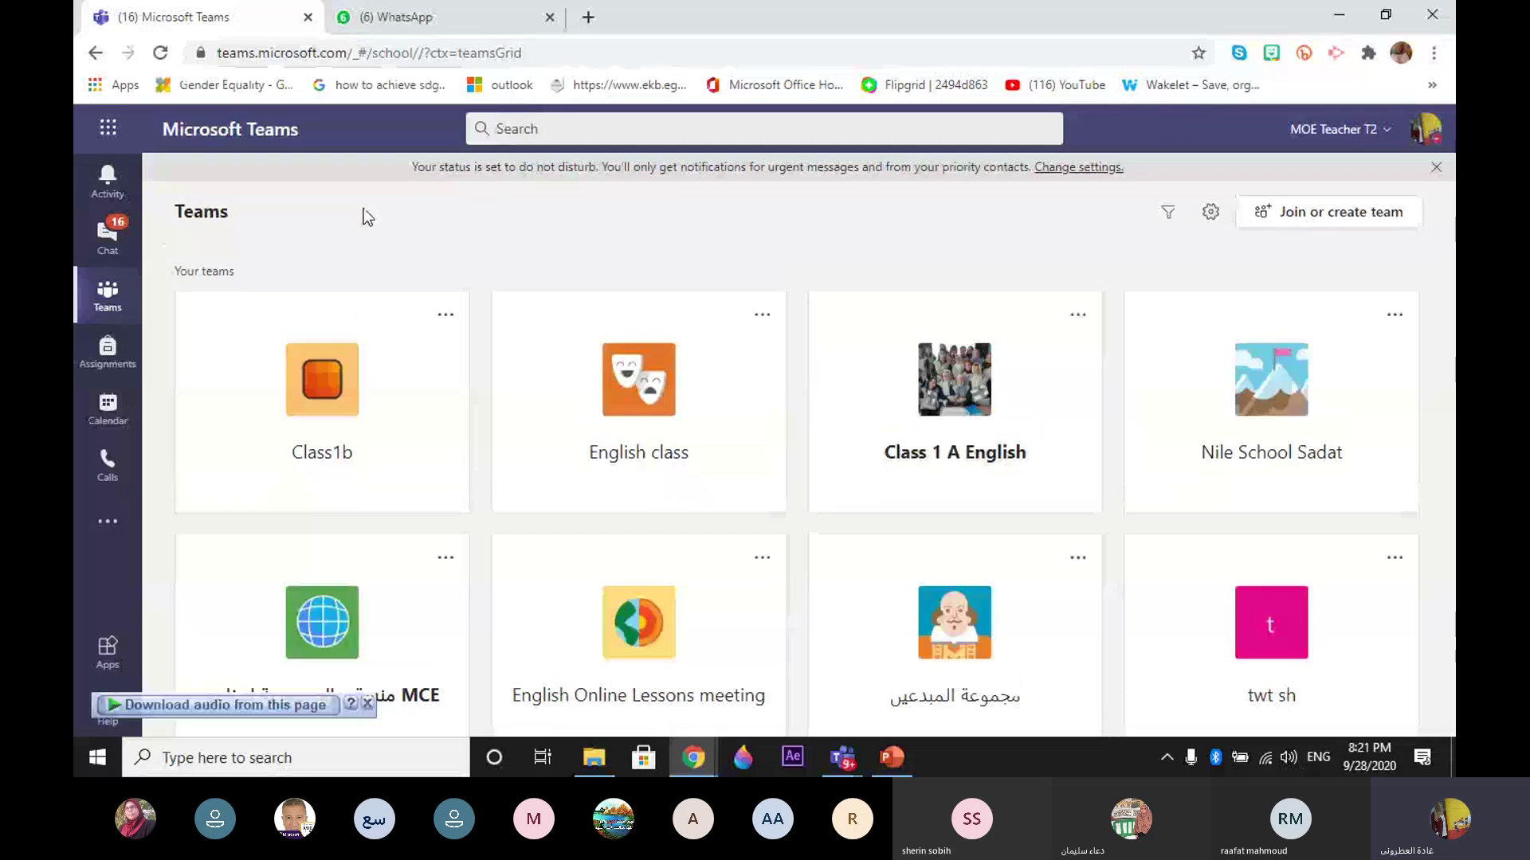
Step: View the availability status options of the account and open the Teams settings
left_click(1426, 134)
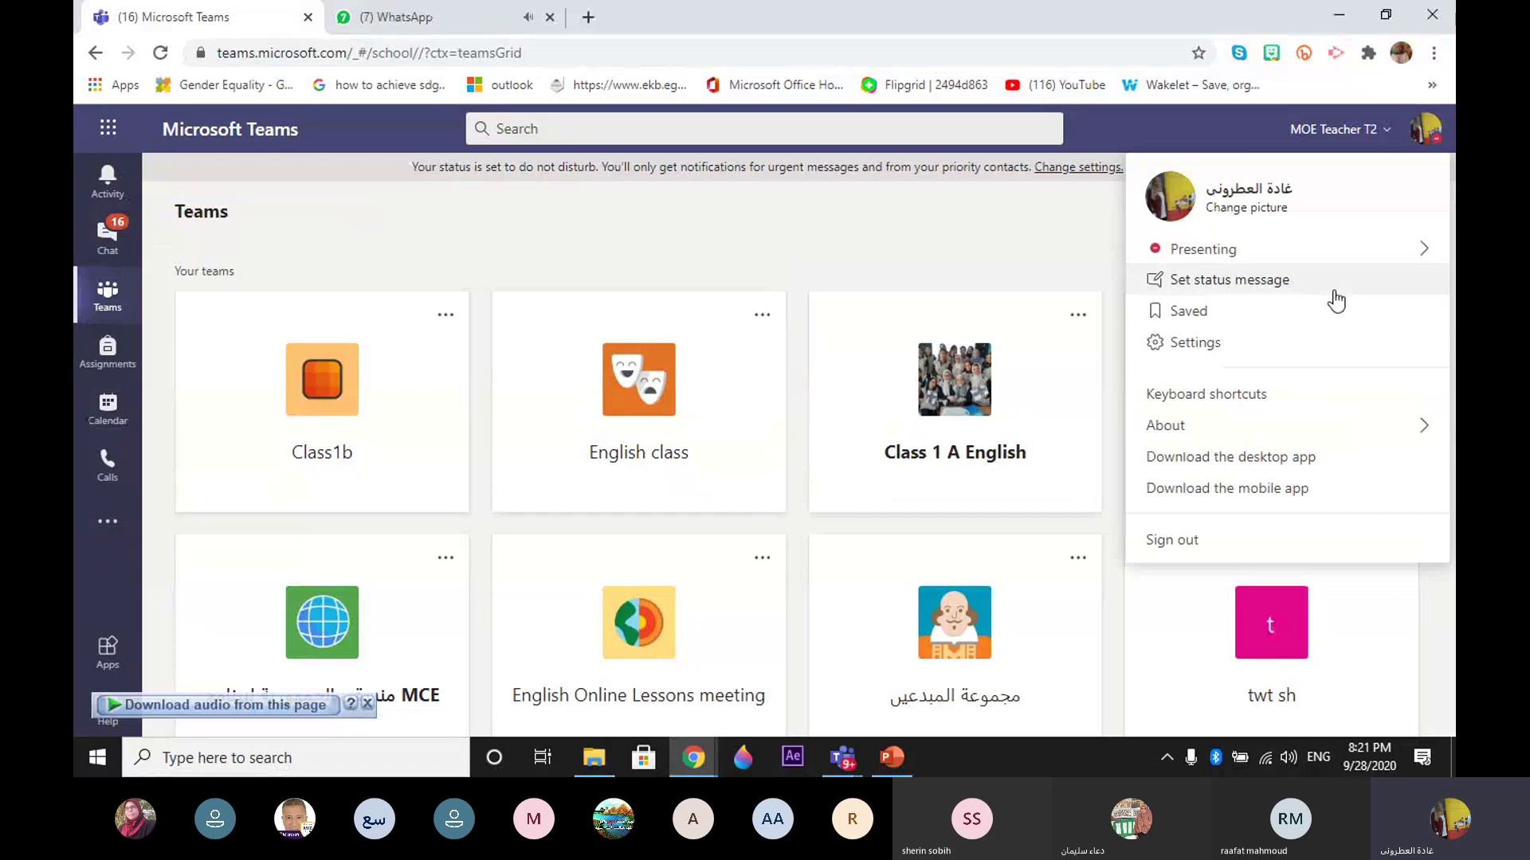
mouse_move(1208, 259)
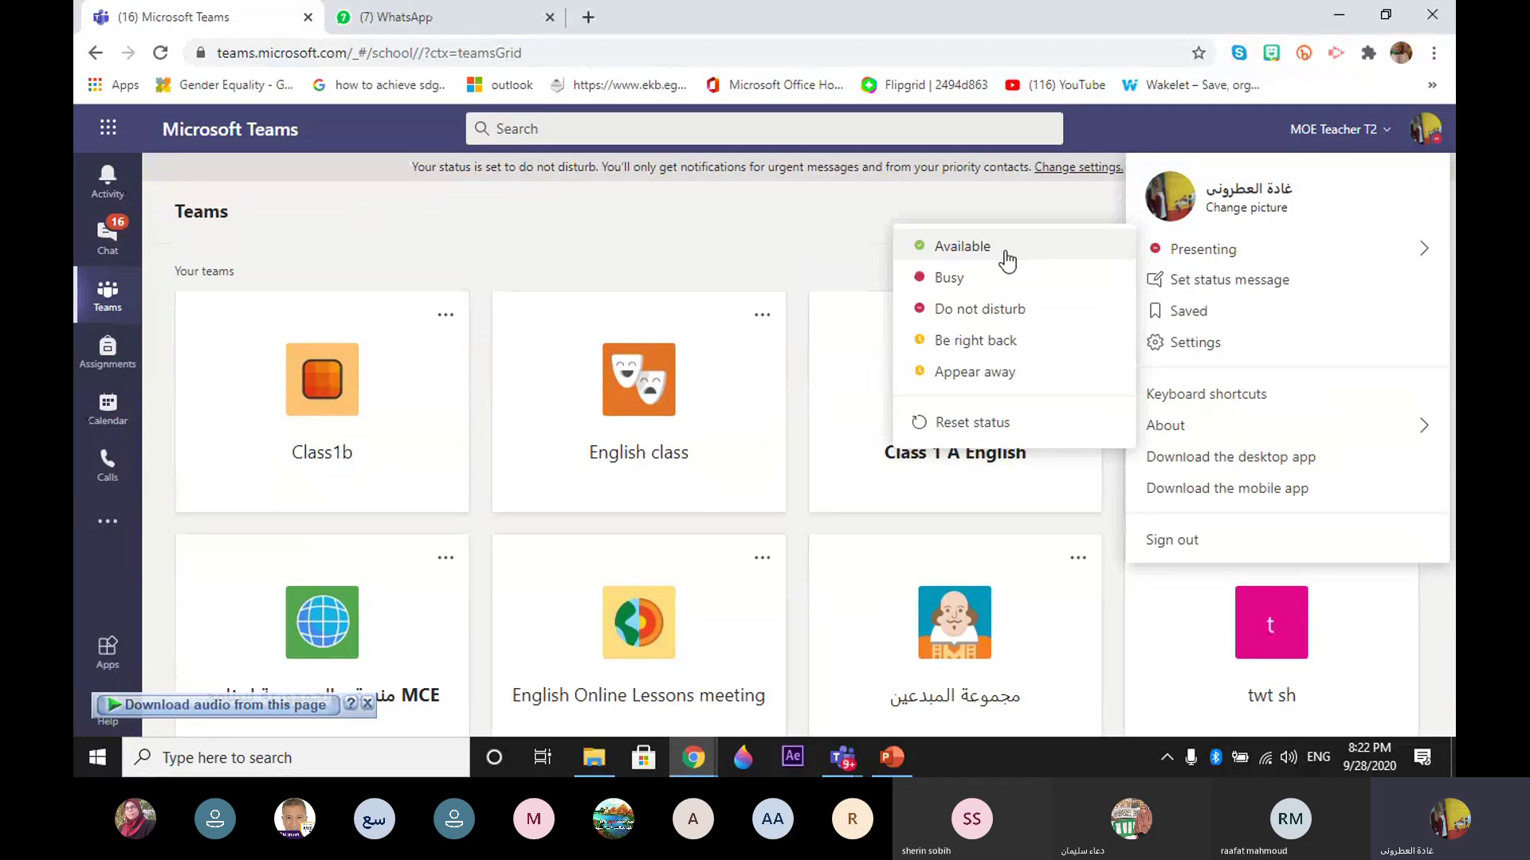
left_click(1218, 355)
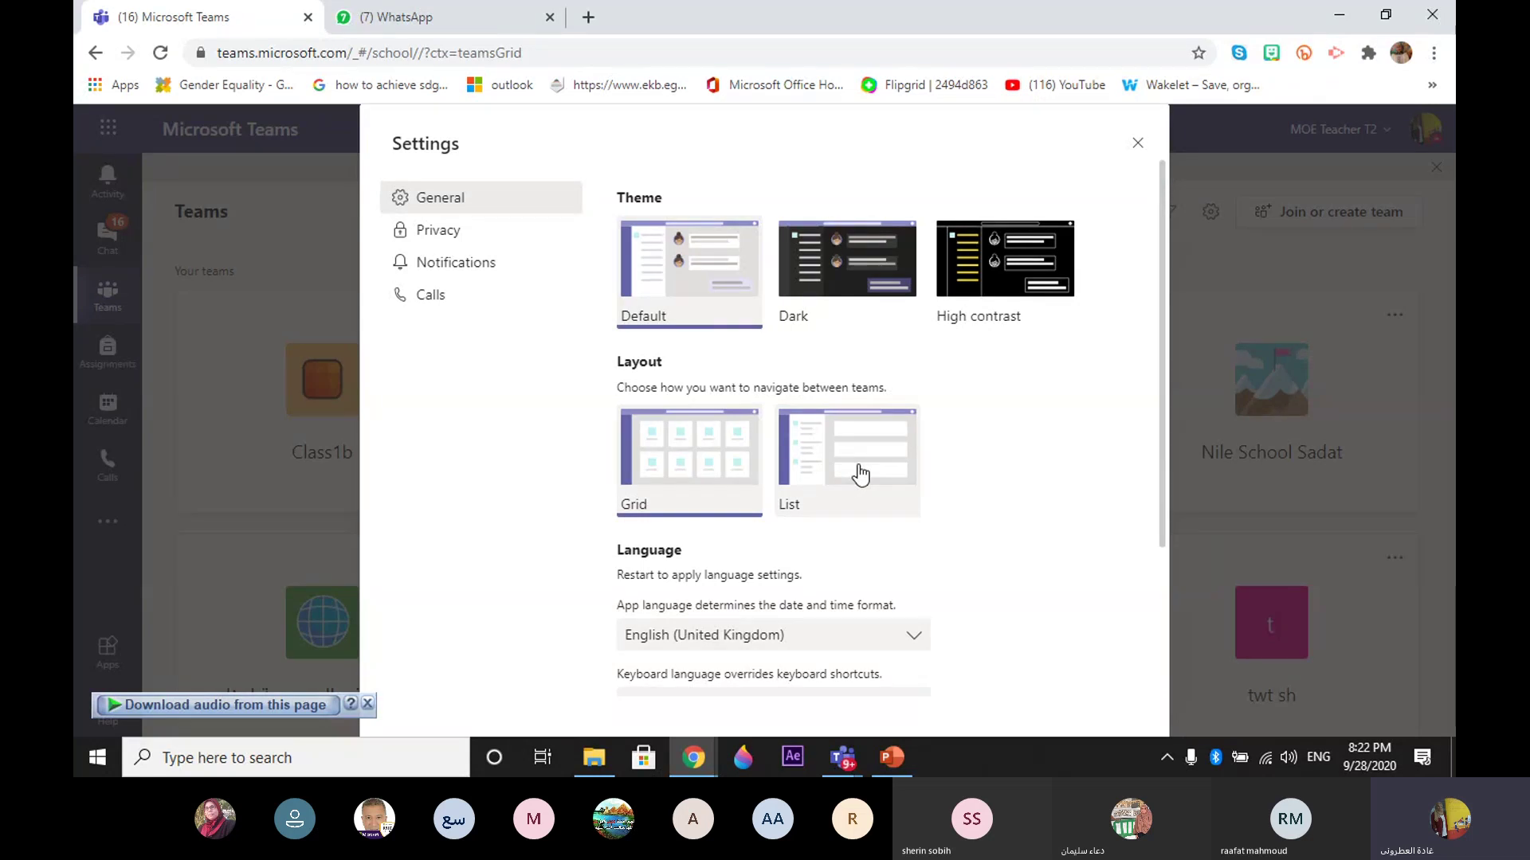
Step: Select العربية (المملكة العربية السعودية) as the app language in the general settings without saving and restarting
left_click_drag(1163, 267, 1169, 389)
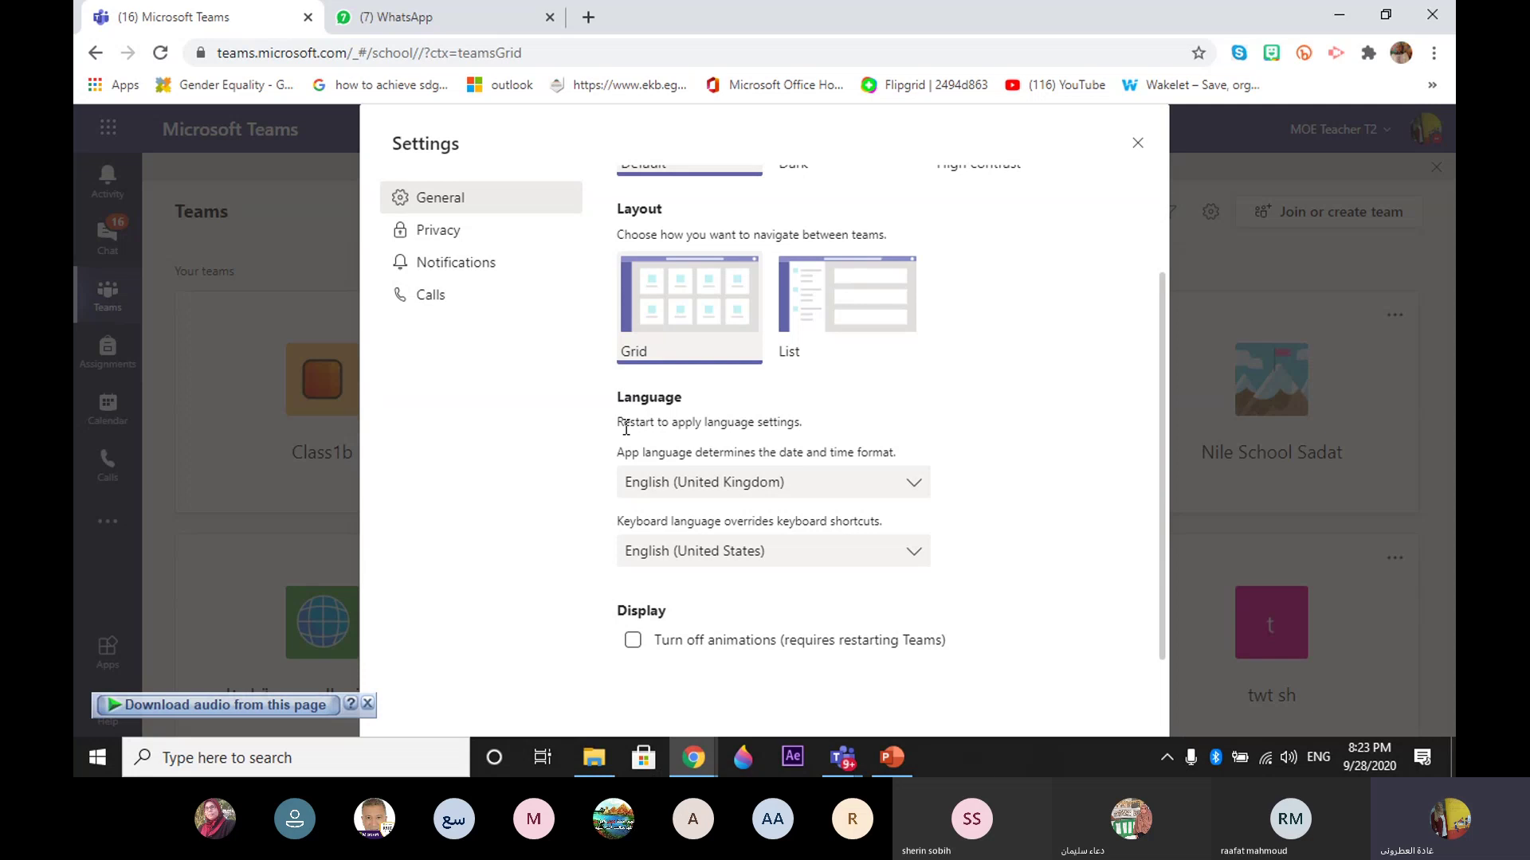
left_click(914, 488)
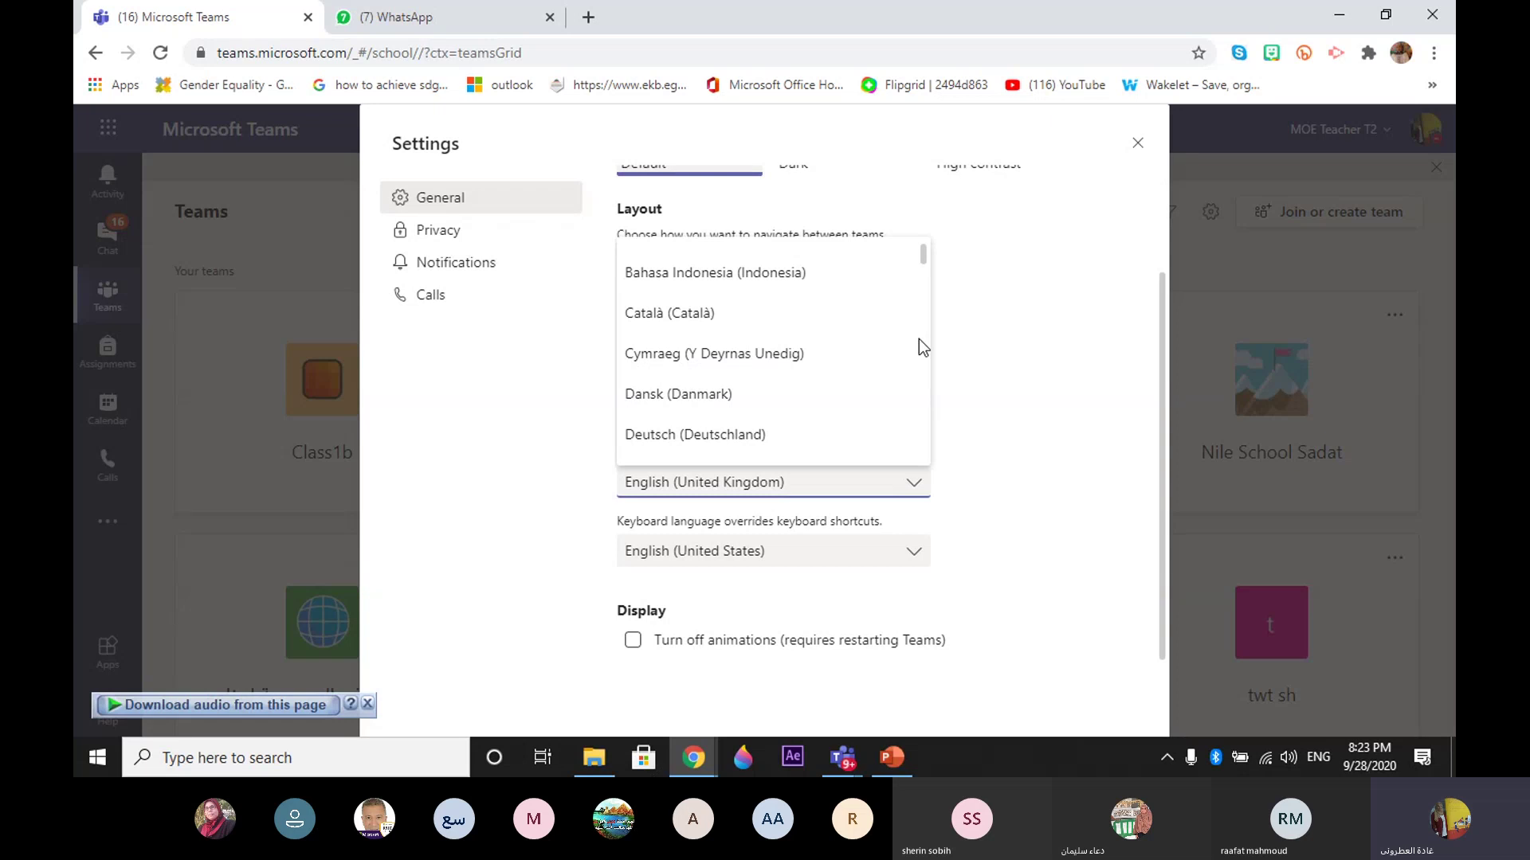
left_click_drag(919, 338, 929, 381)
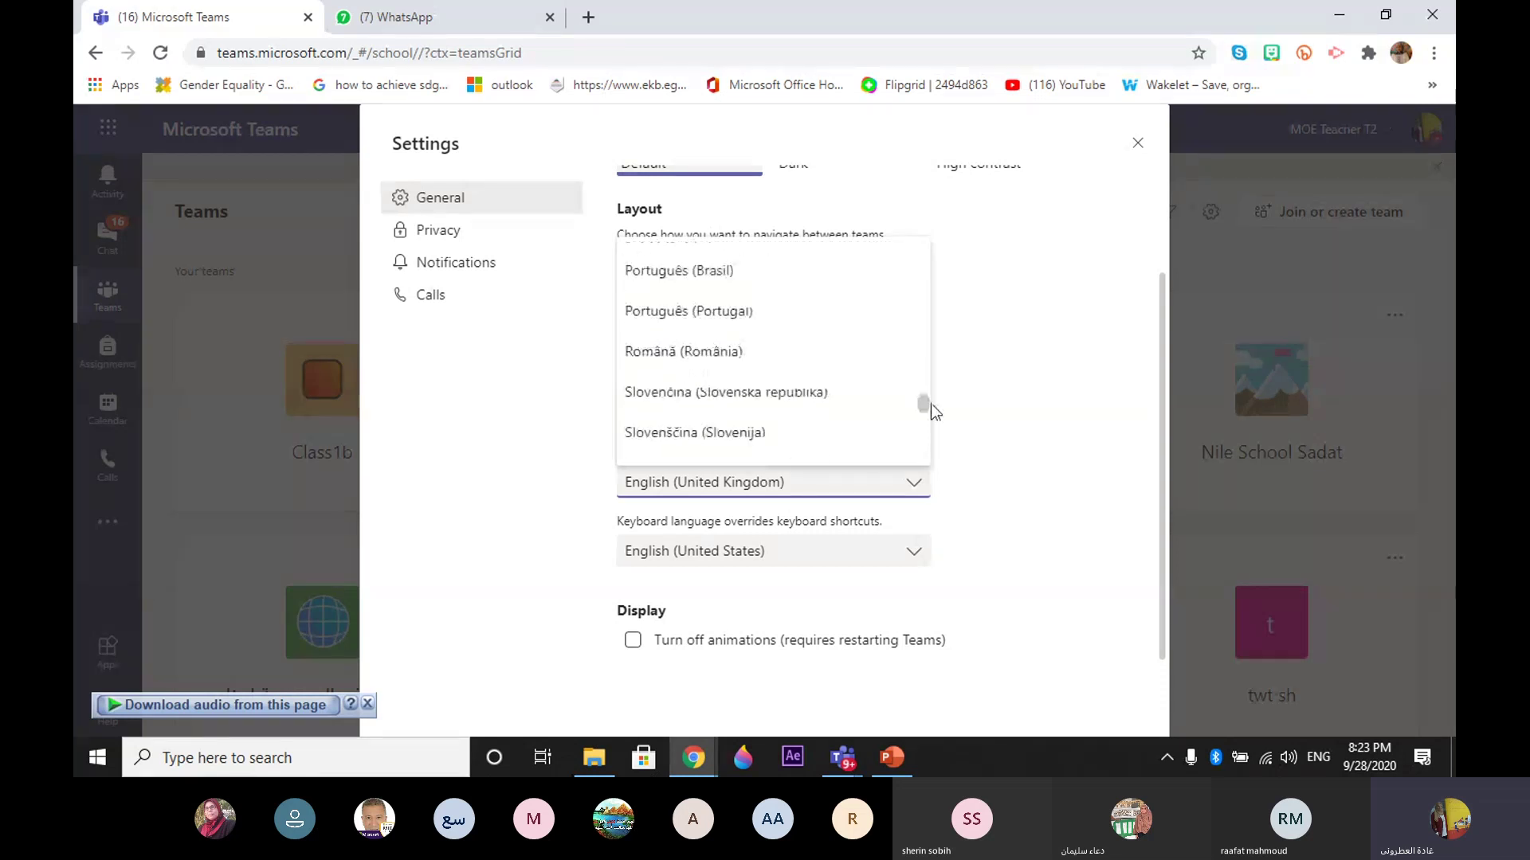
scroll(840, 386, "down", 3)
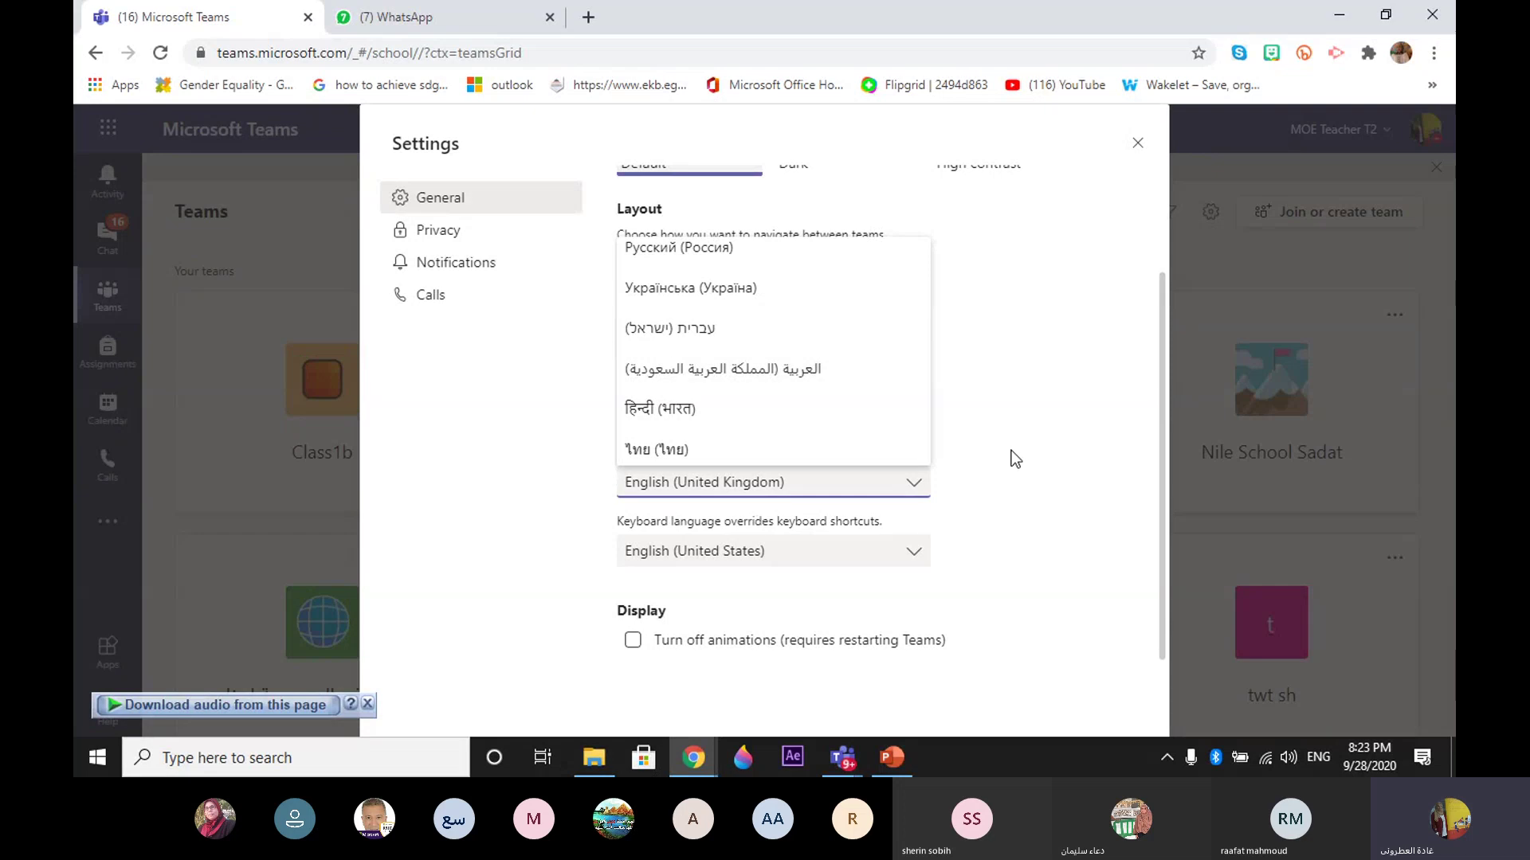
left_click(822, 369)
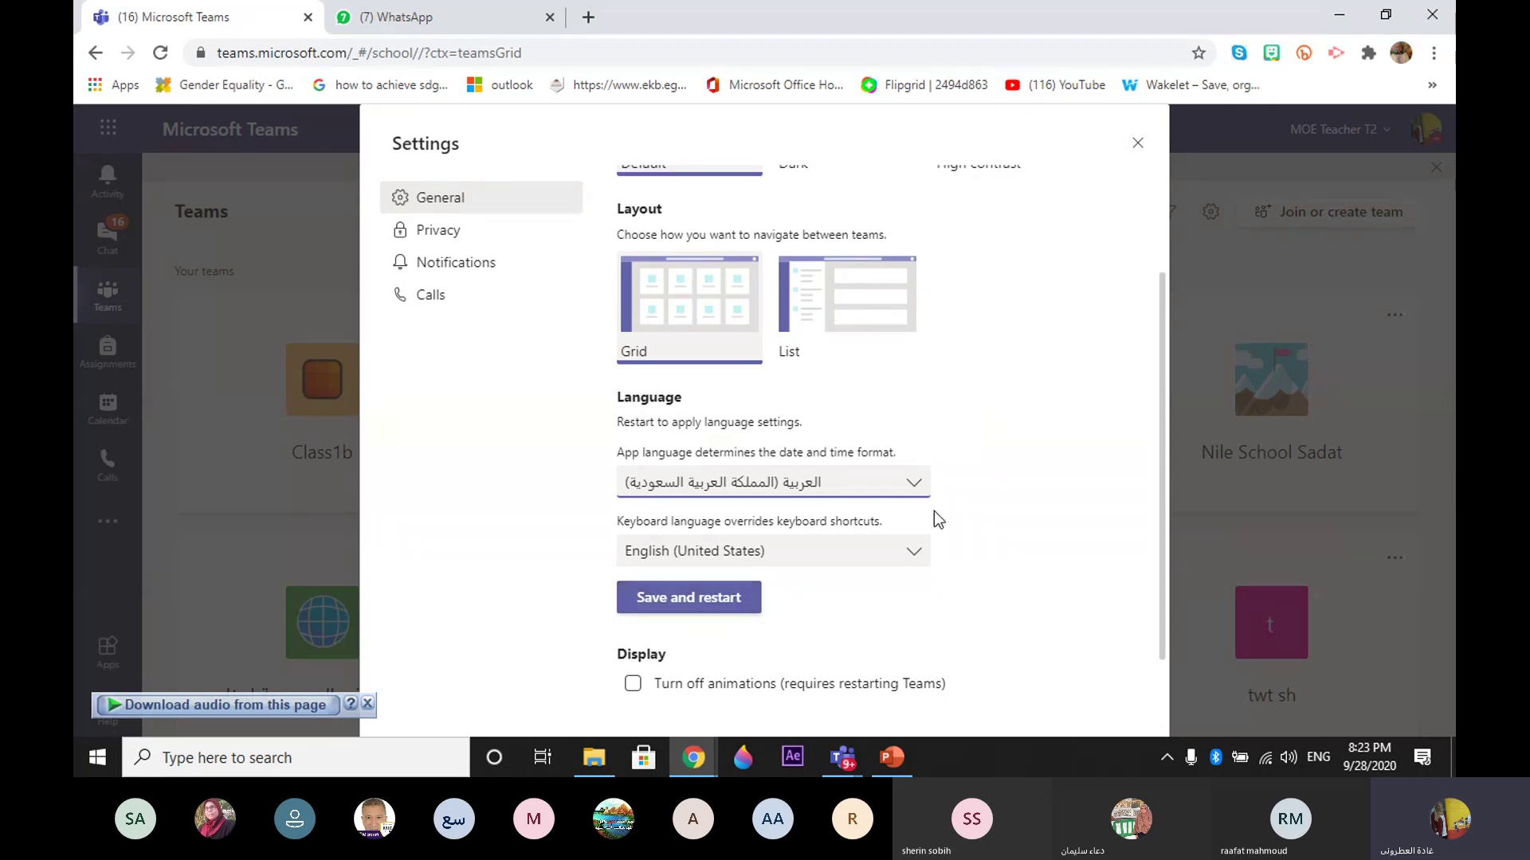
left_click(995, 504)
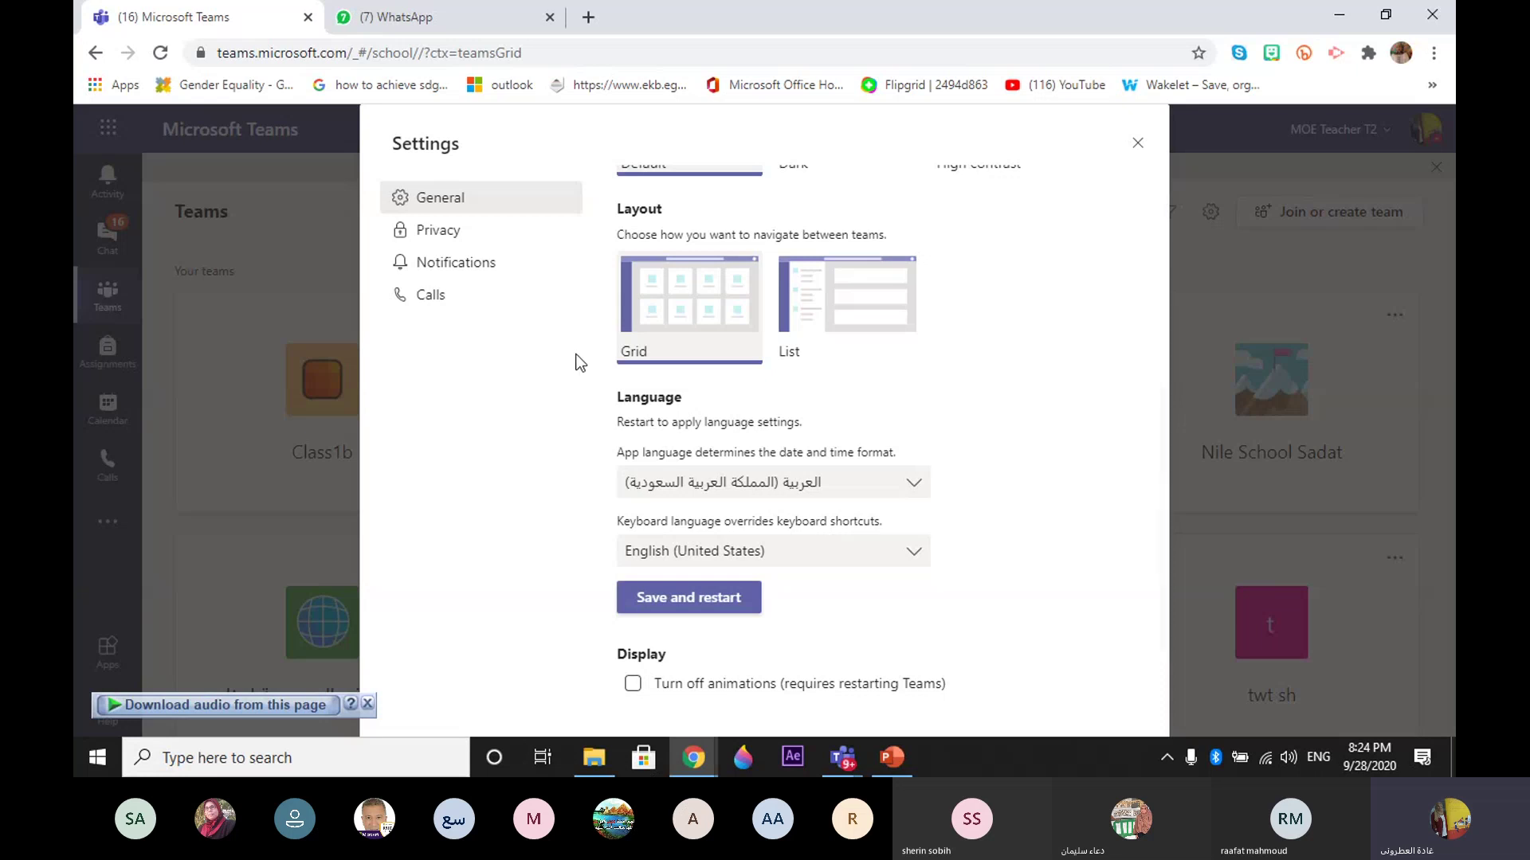
Step: Review the privacy, notification and general settings of Teams, and close the settings
left_click(434, 233)
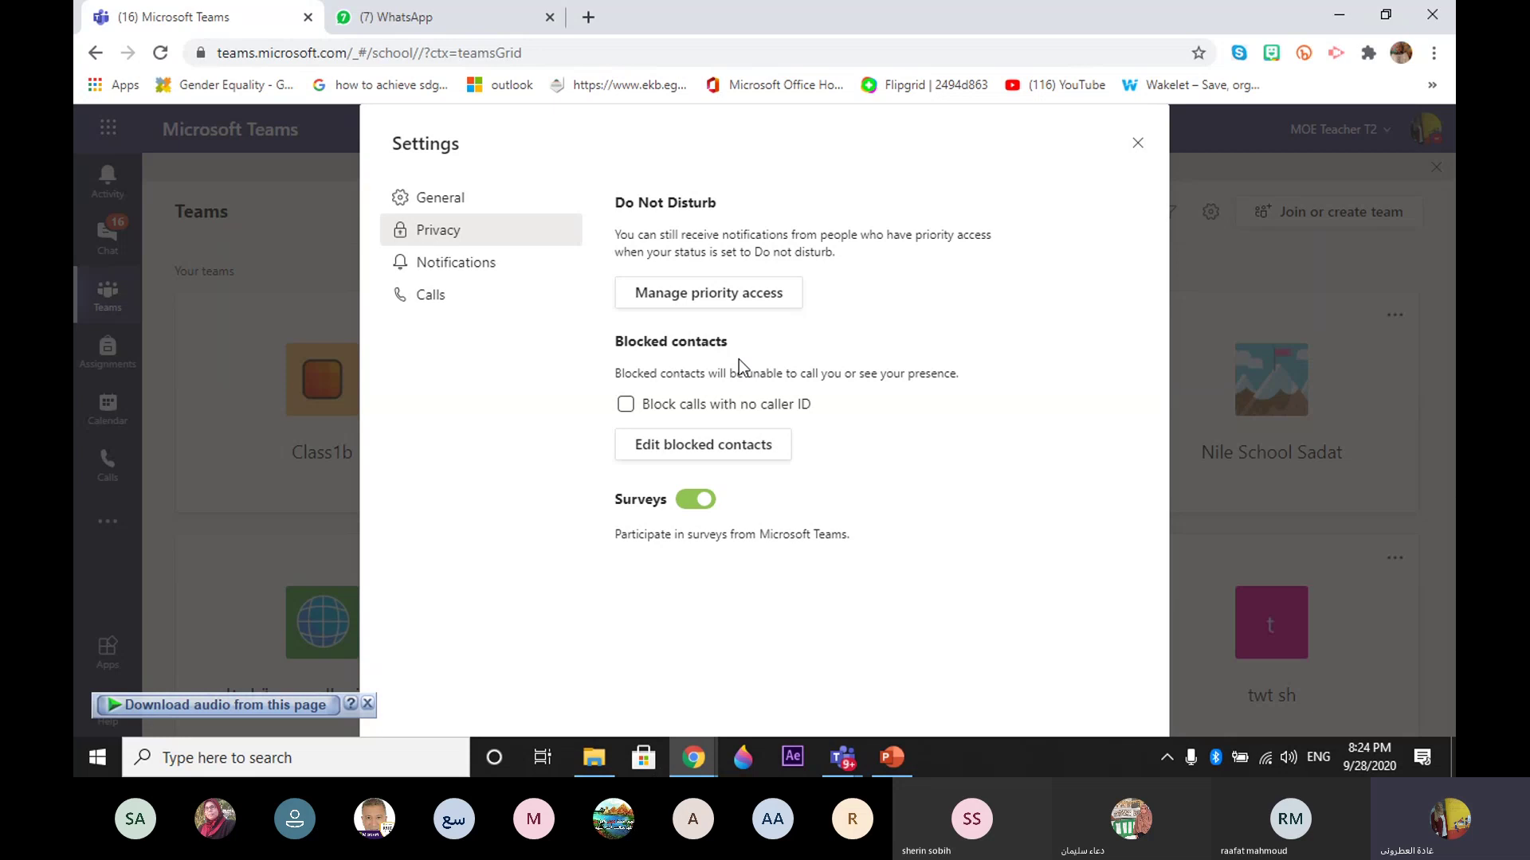
left_click(486, 281)
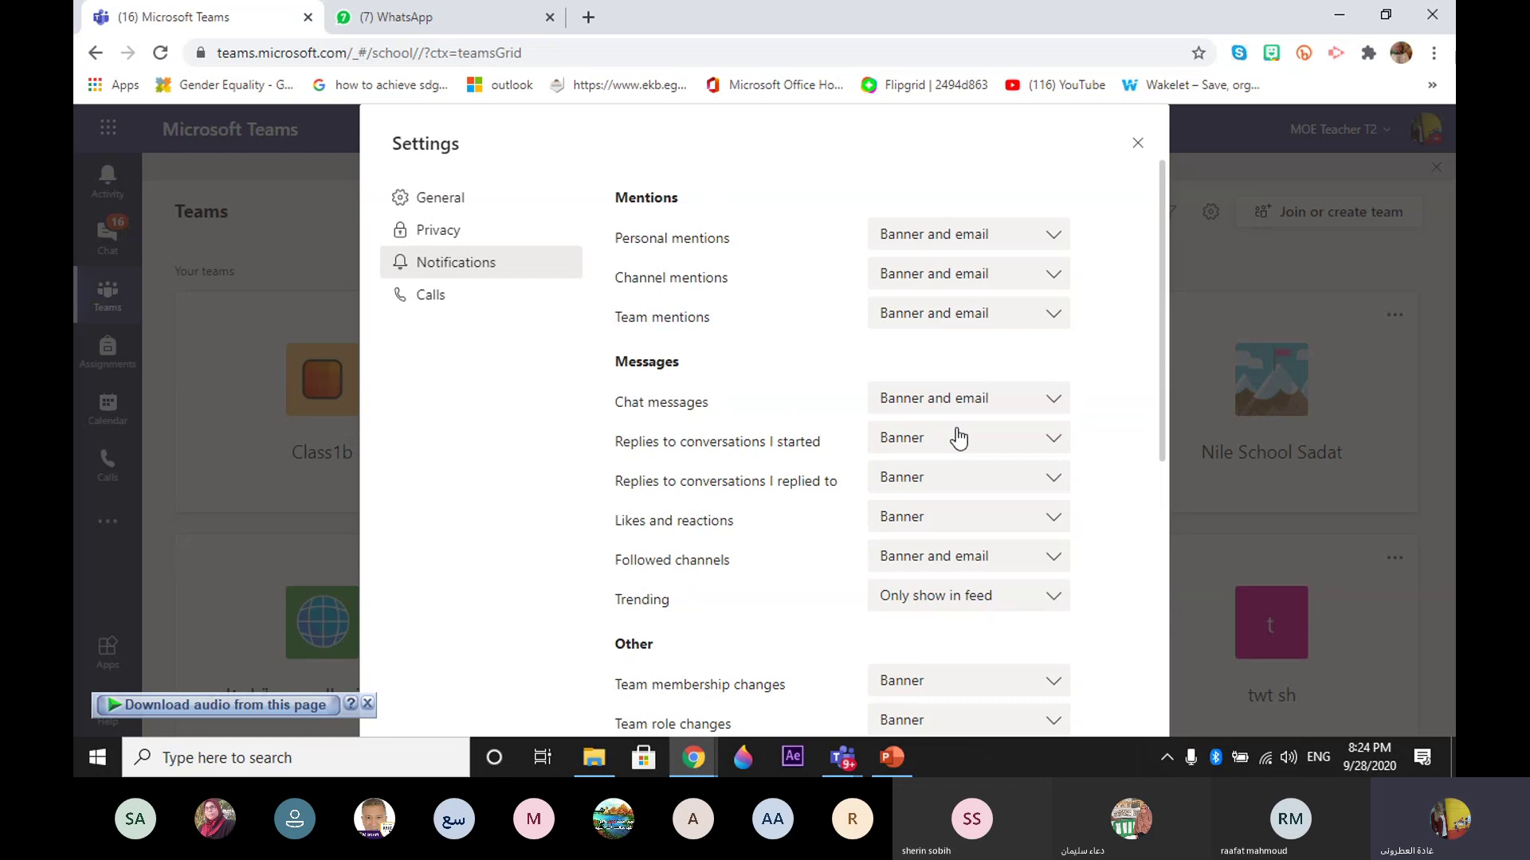
mouse_move(1165, 256)
left_mouse_down()
mouse_move(1170, 476)
mouse_move(1169, 231)
left_mouse_up()
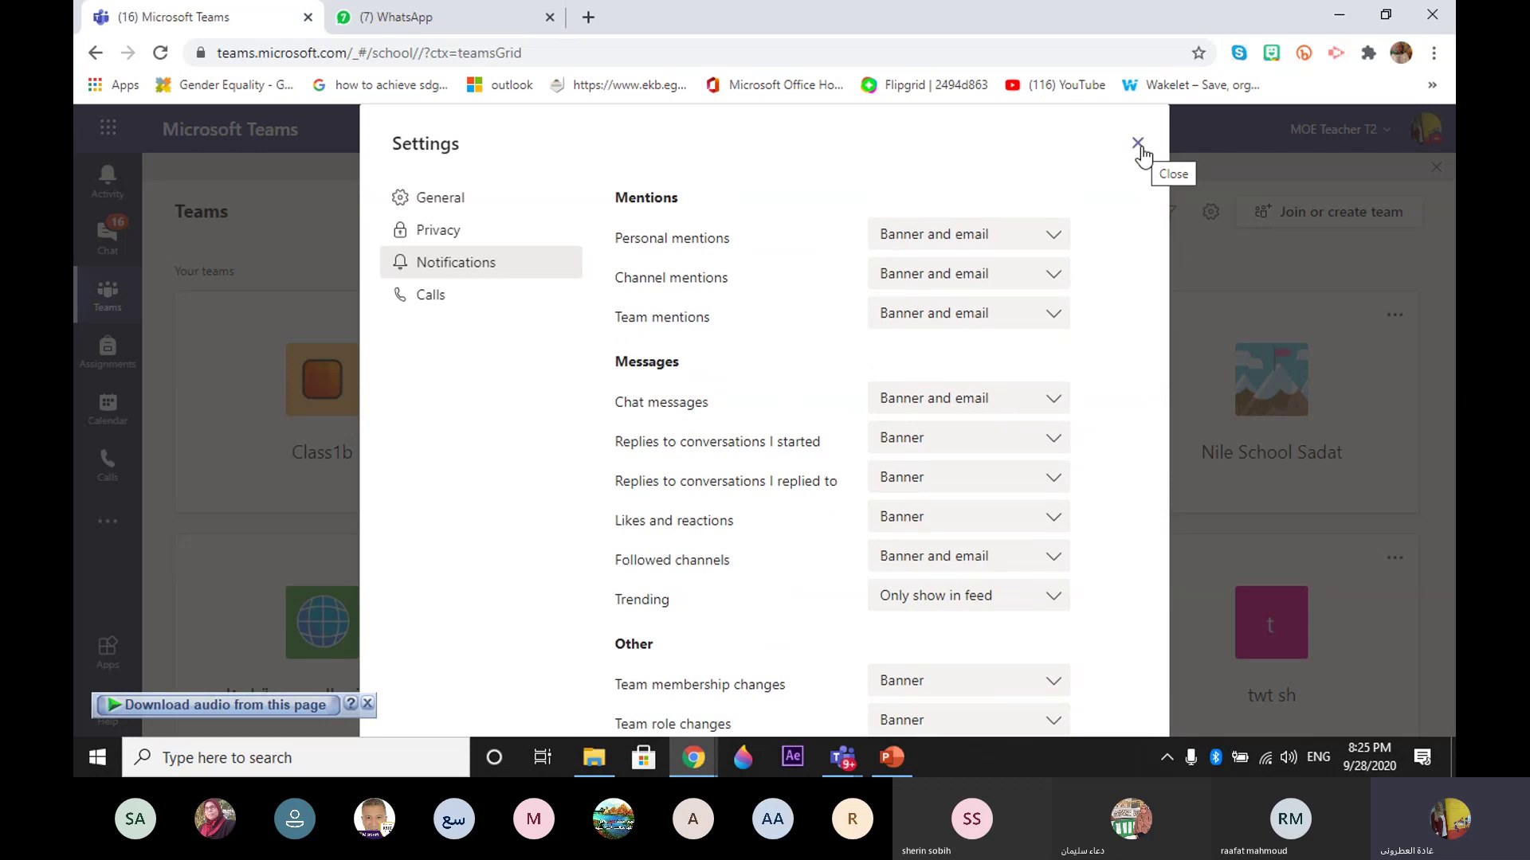
left_click(460, 201)
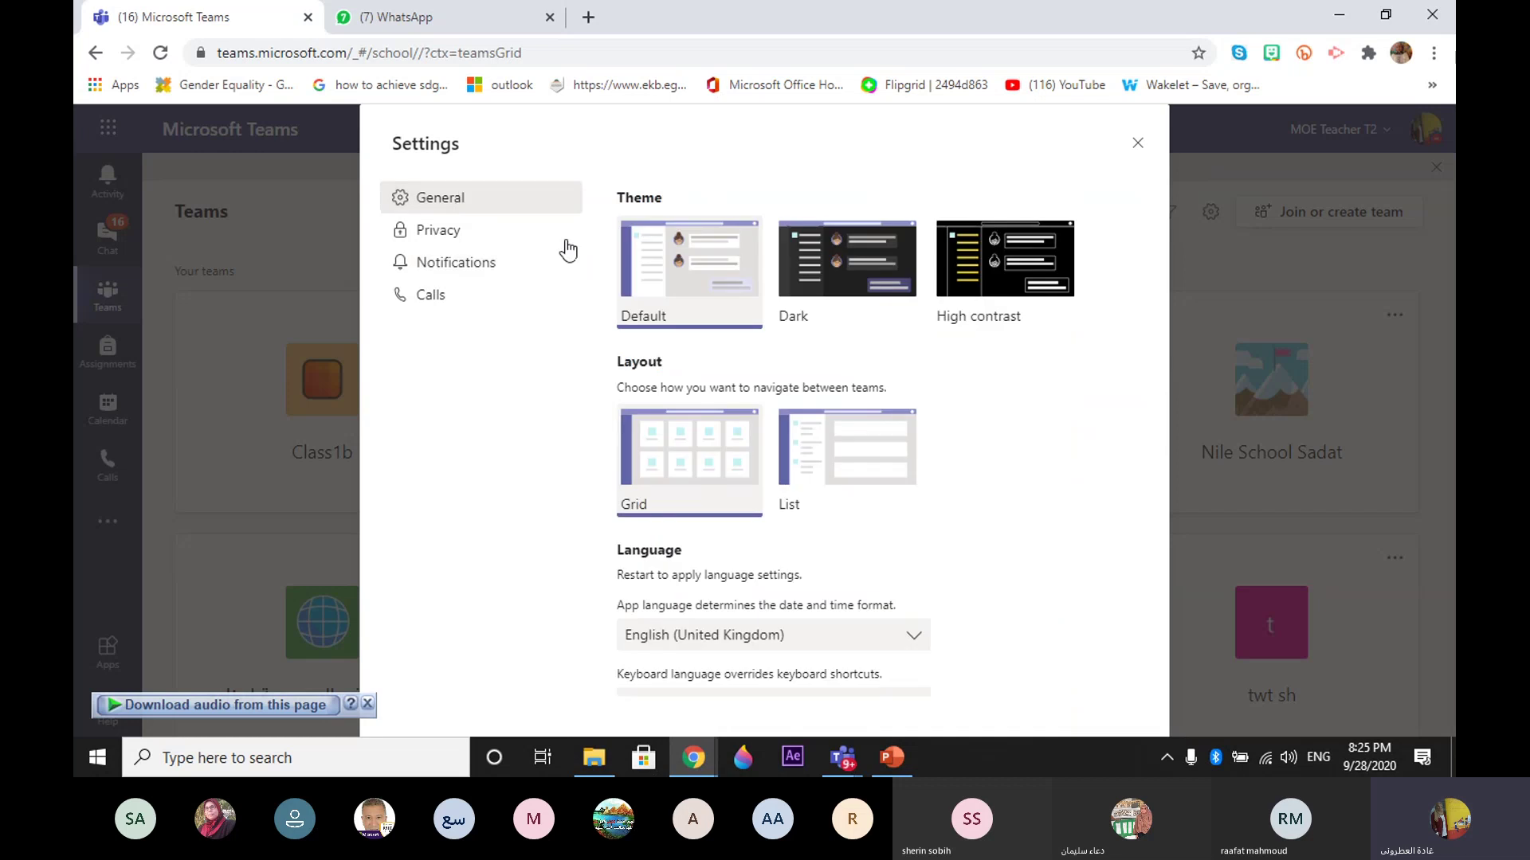
left_click_drag(1163, 301, 1156, 185)
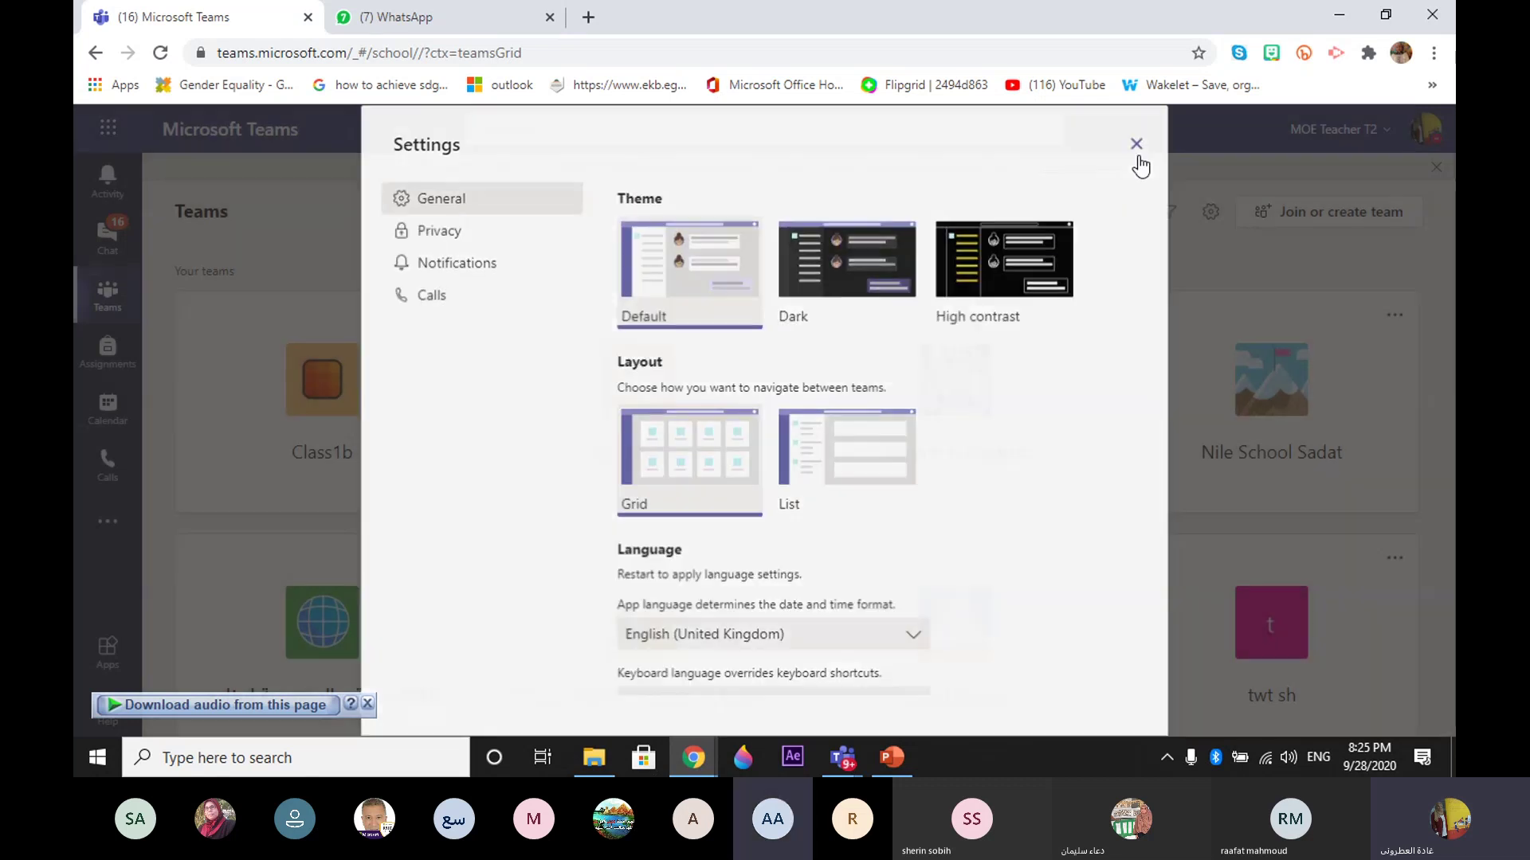
left_click(1139, 157)
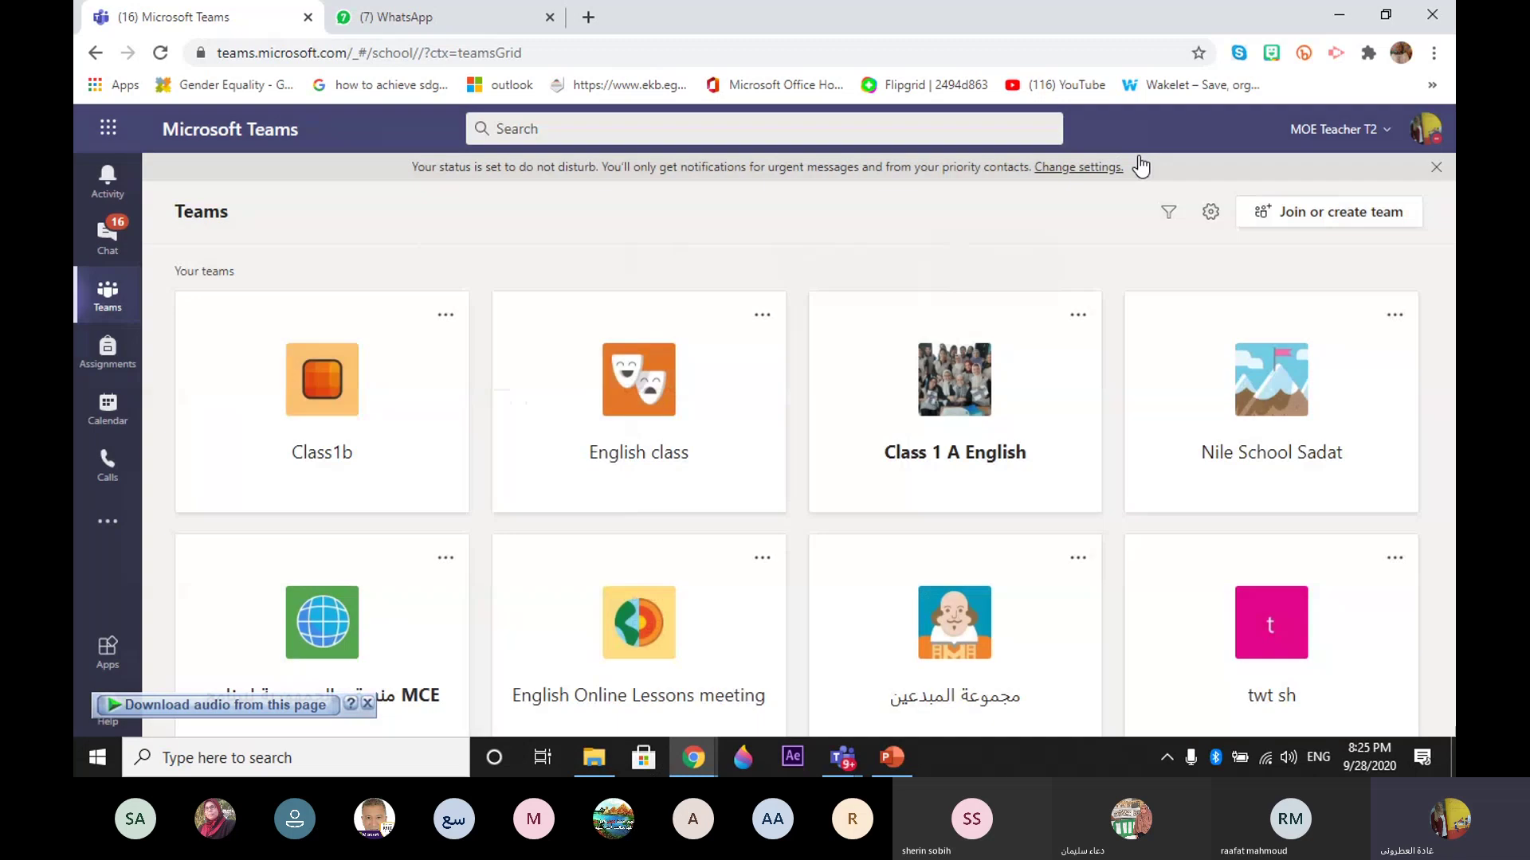
Step: View the account's mobile app download offer and cancel sending the download link by email
left_click(1426, 135)
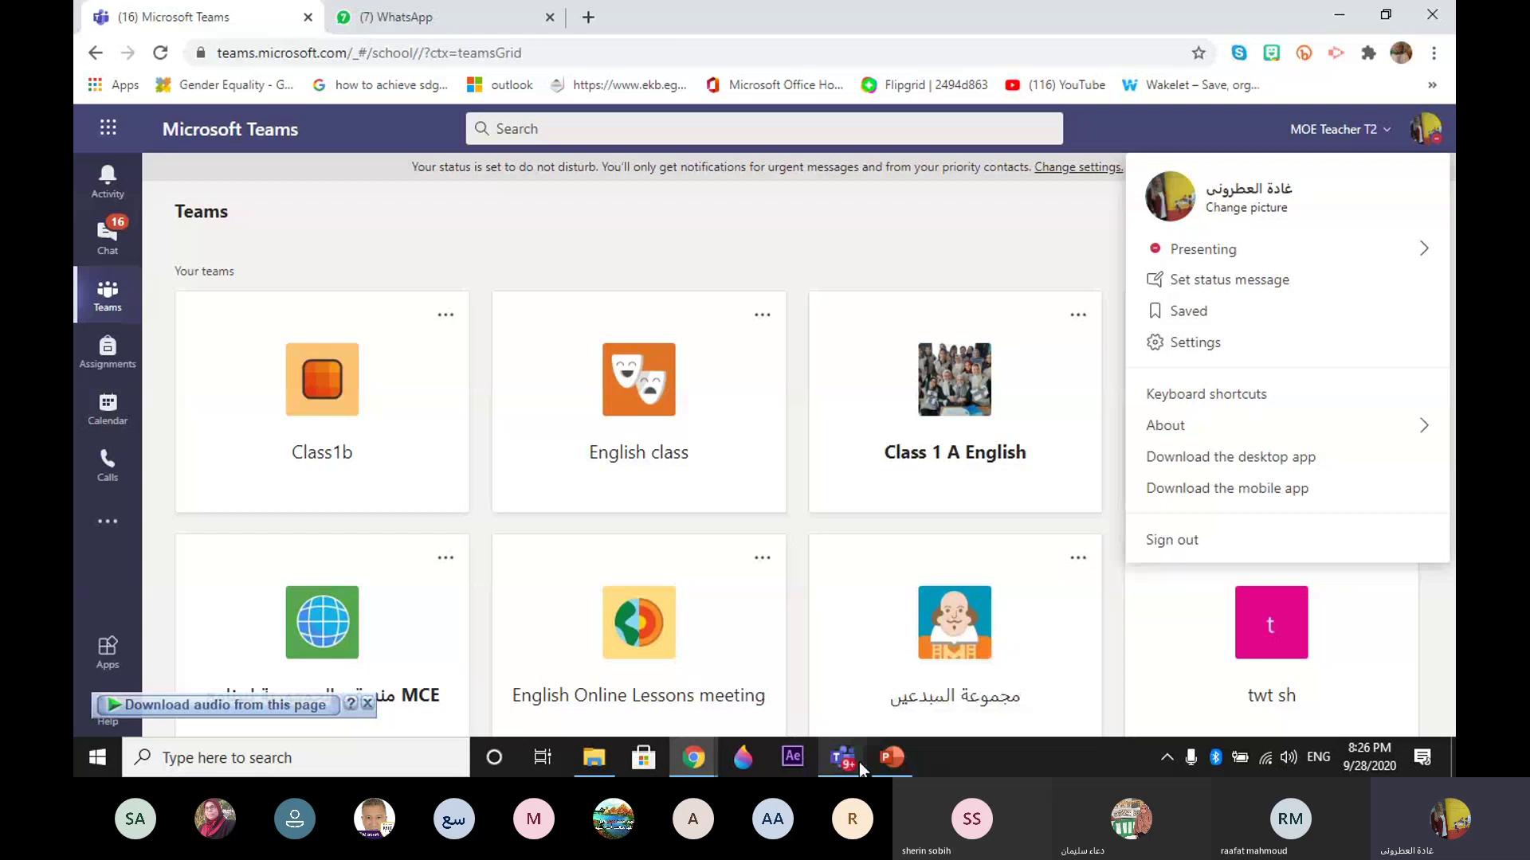
mouse_move(859, 761)
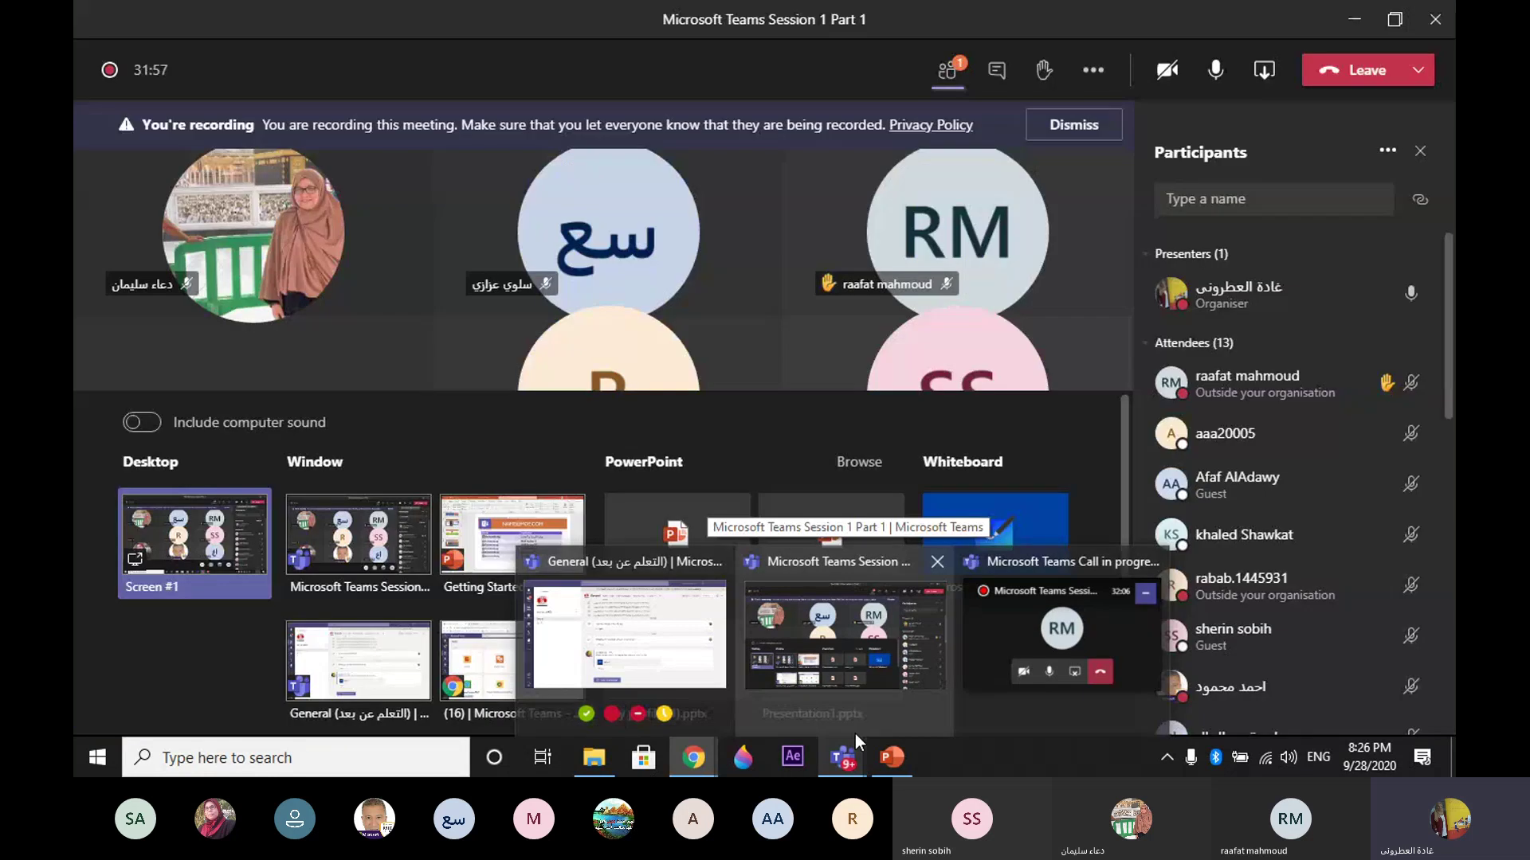
mouse_move(690, 765)
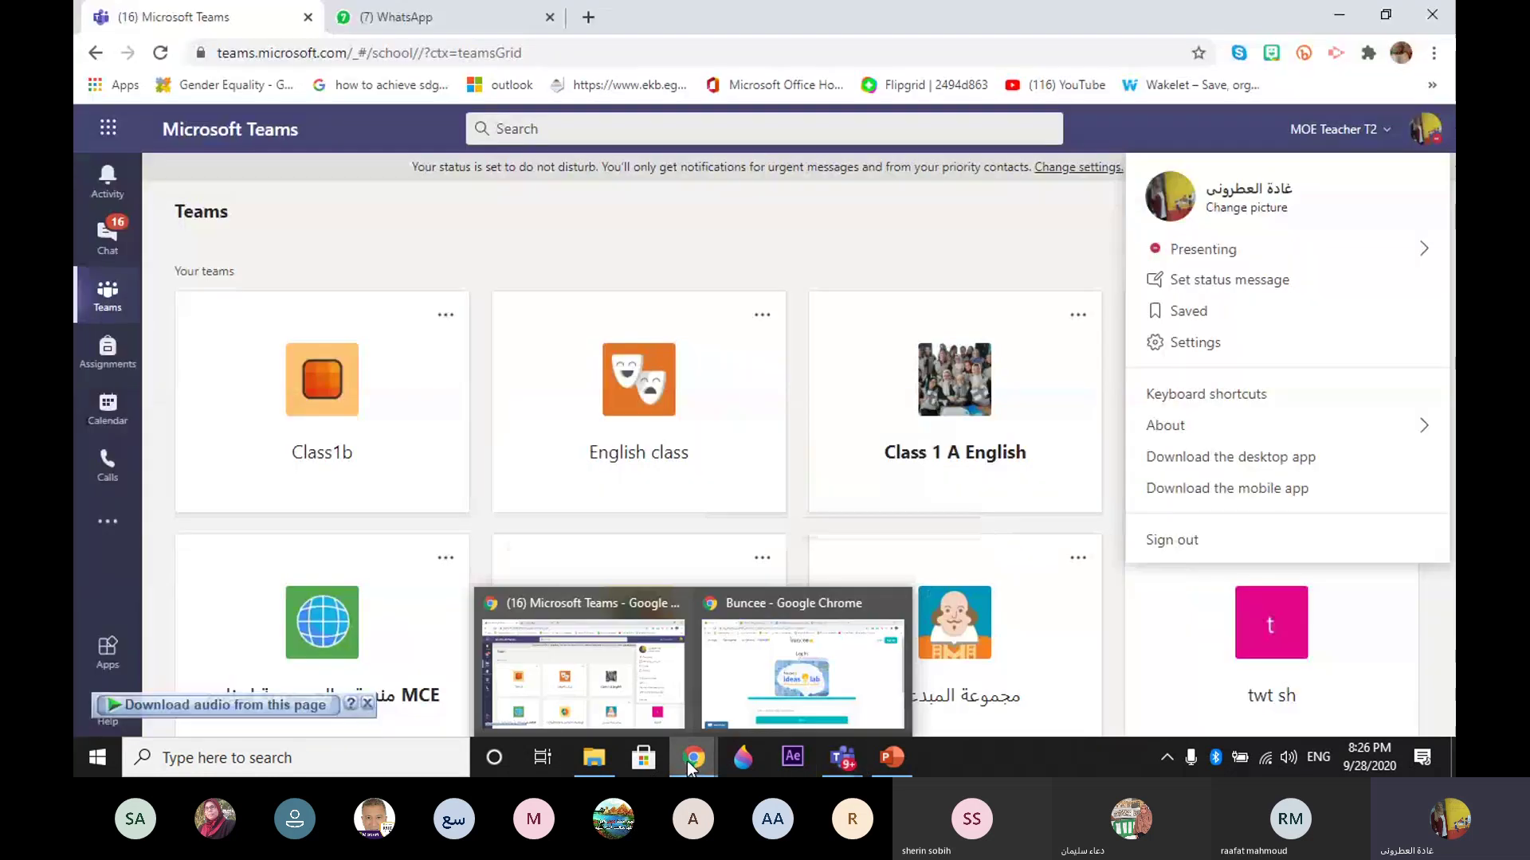
left_click(1279, 494)
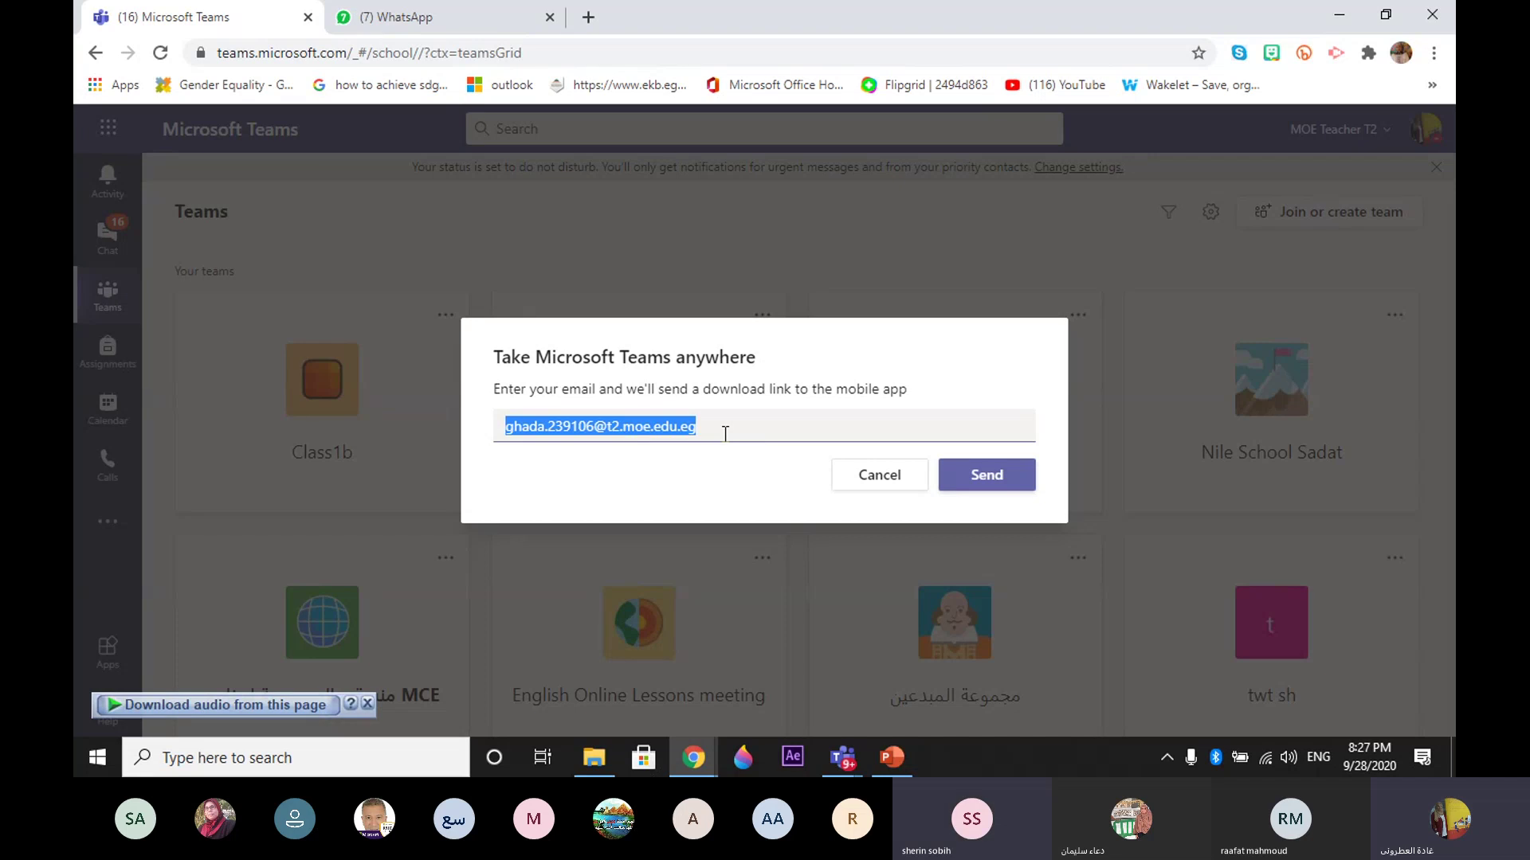
left_click(877, 475)
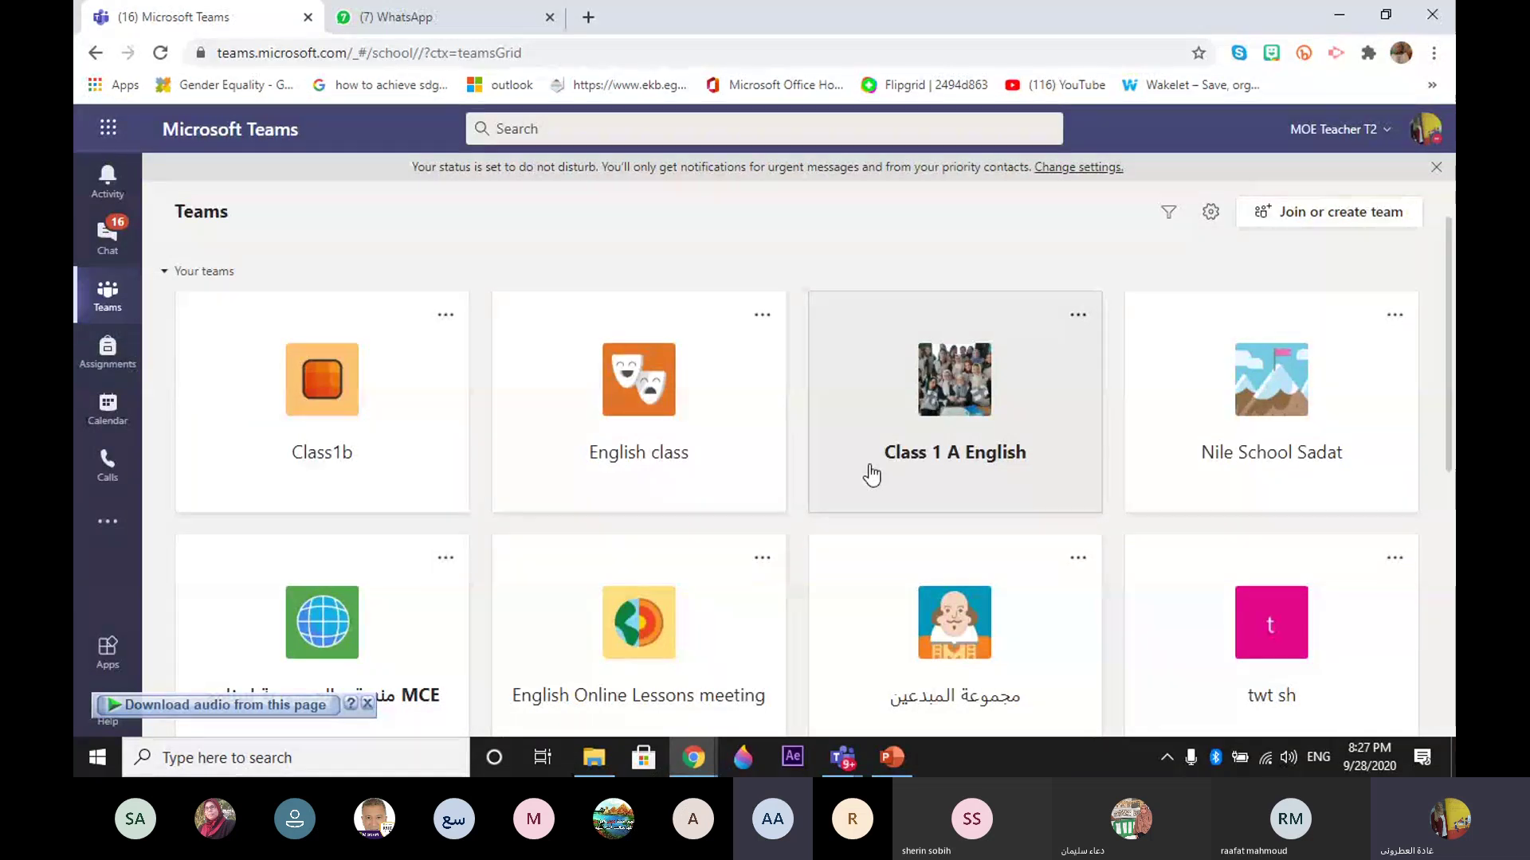
left_click(1425, 139)
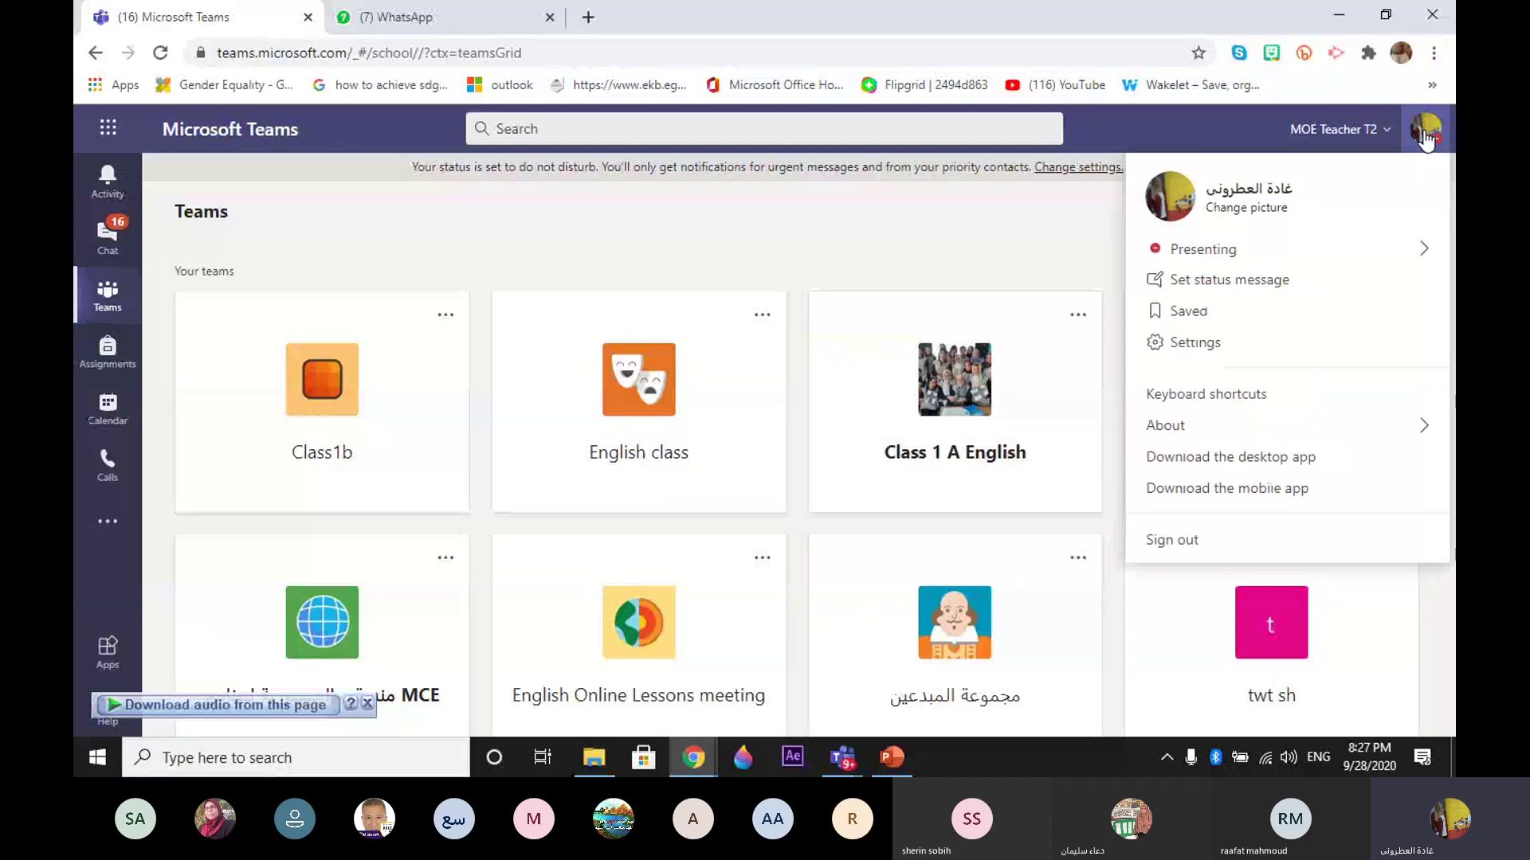
left_click(1053, 213)
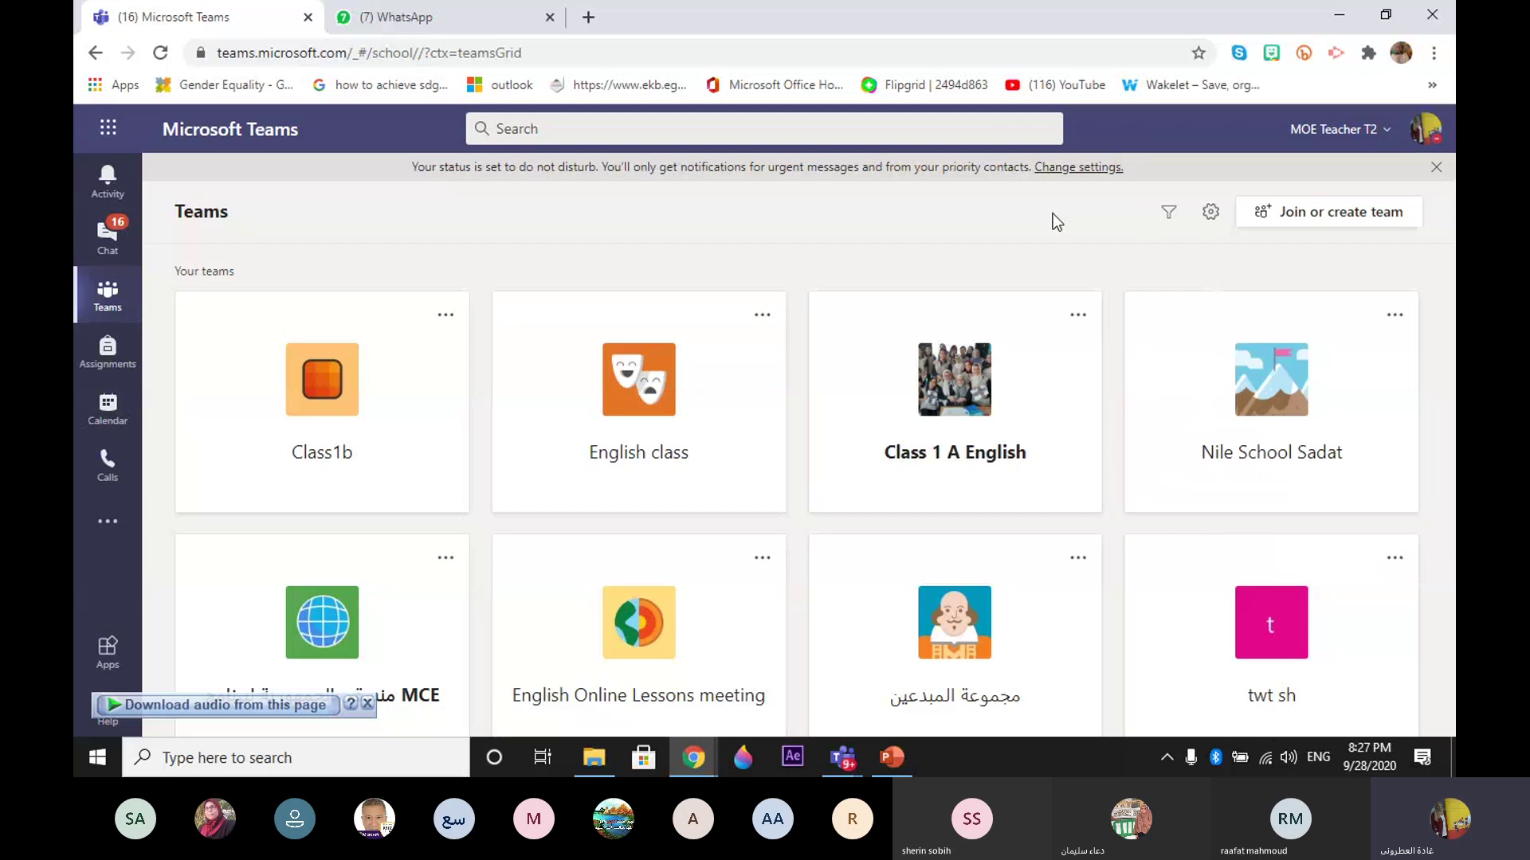
Step: Switch to the MOE Teacher t3 (Guest) organisation and dismiss the guest welcome tour
left_click(1386, 134)
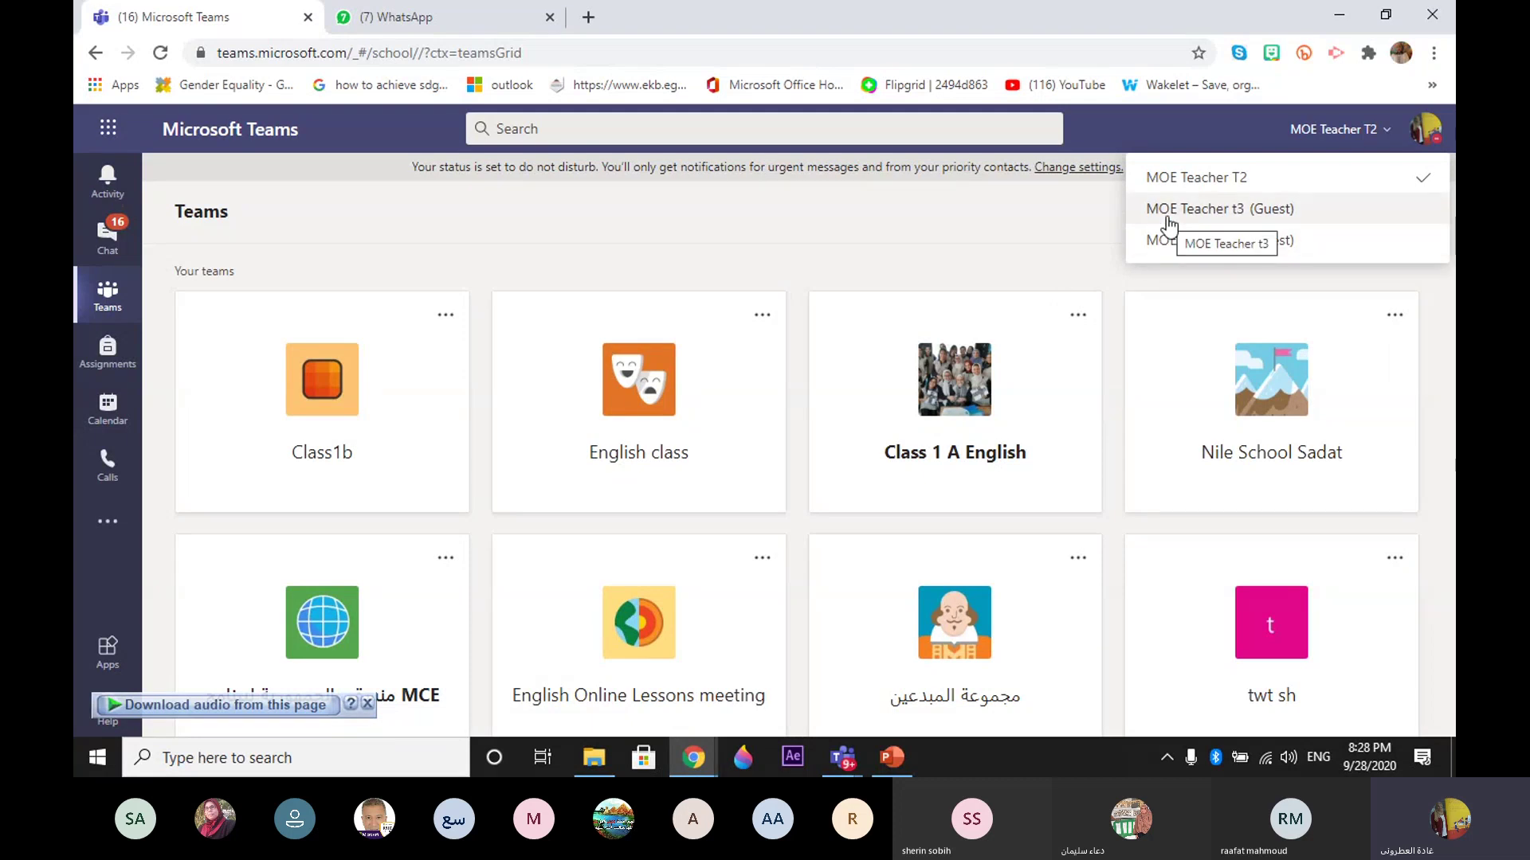
left_click(1216, 212)
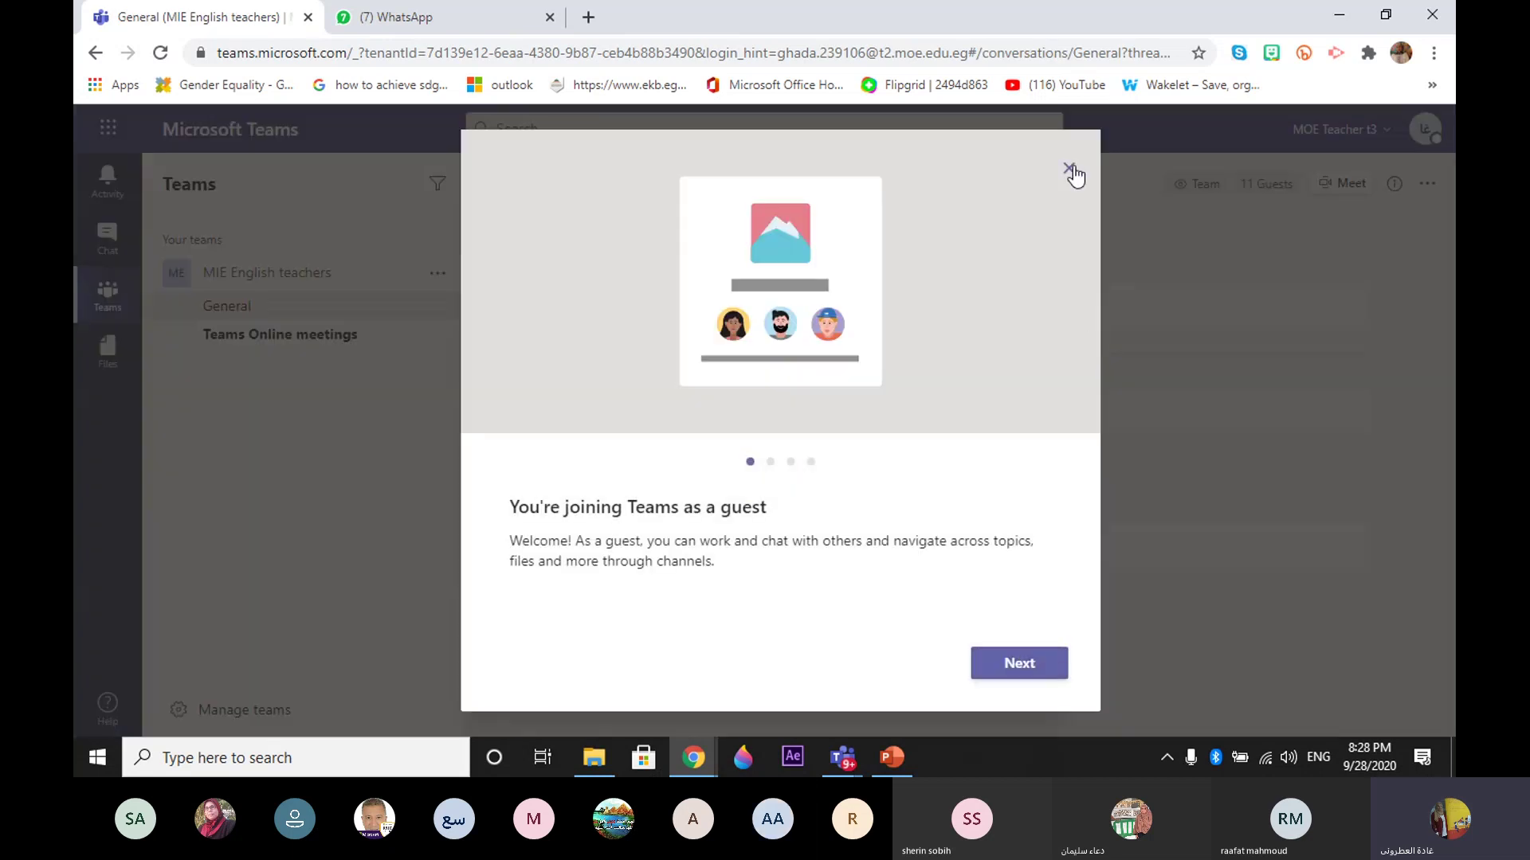
left_click(1070, 171)
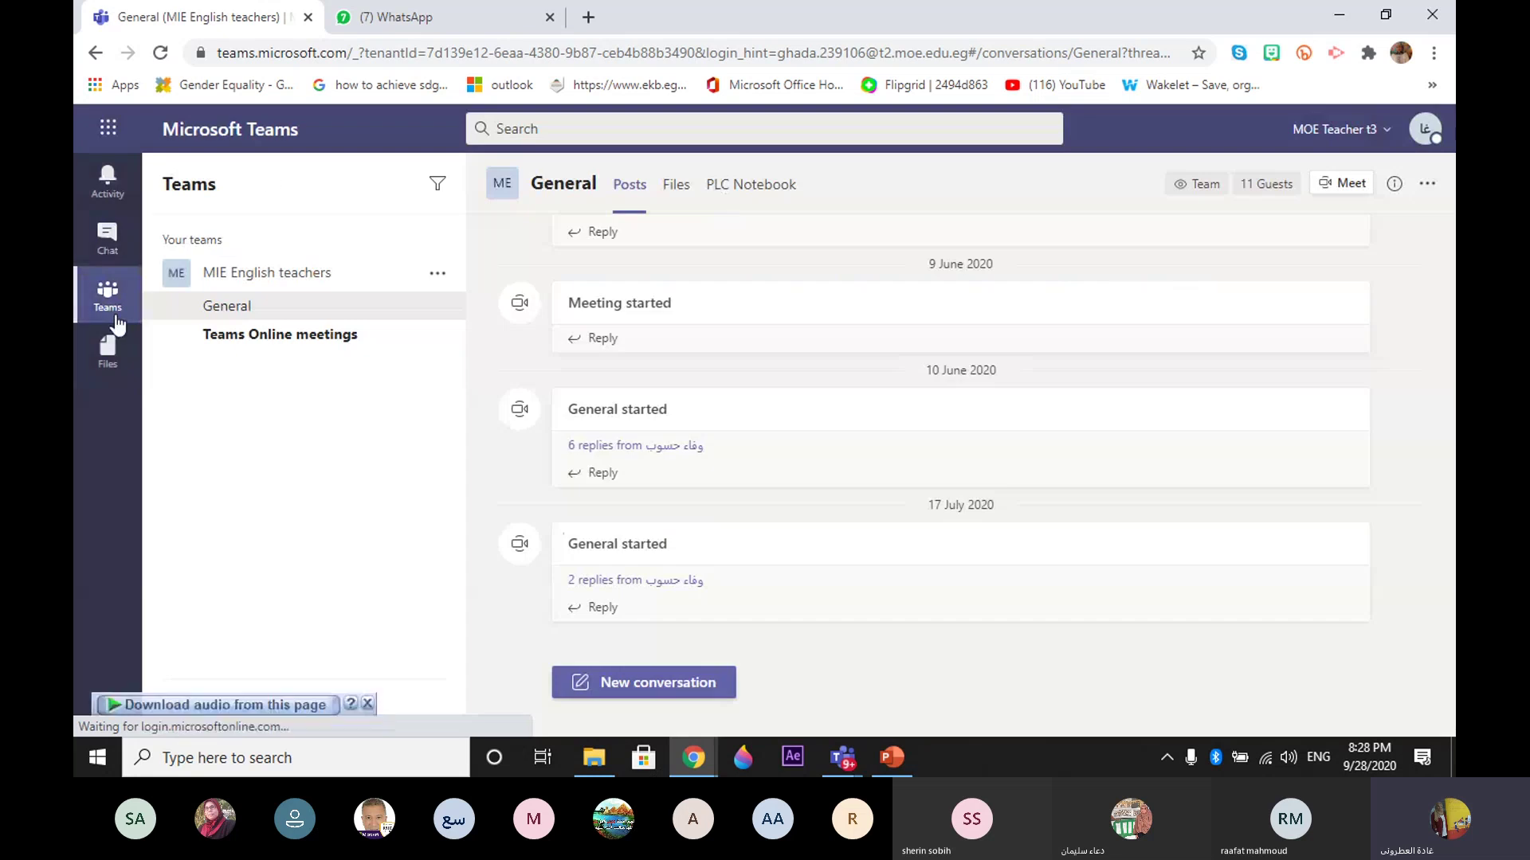
Step: Switch back to the MOE Teacher T2 organisation and choose to turn on desktop notifications
left_click(1388, 133)
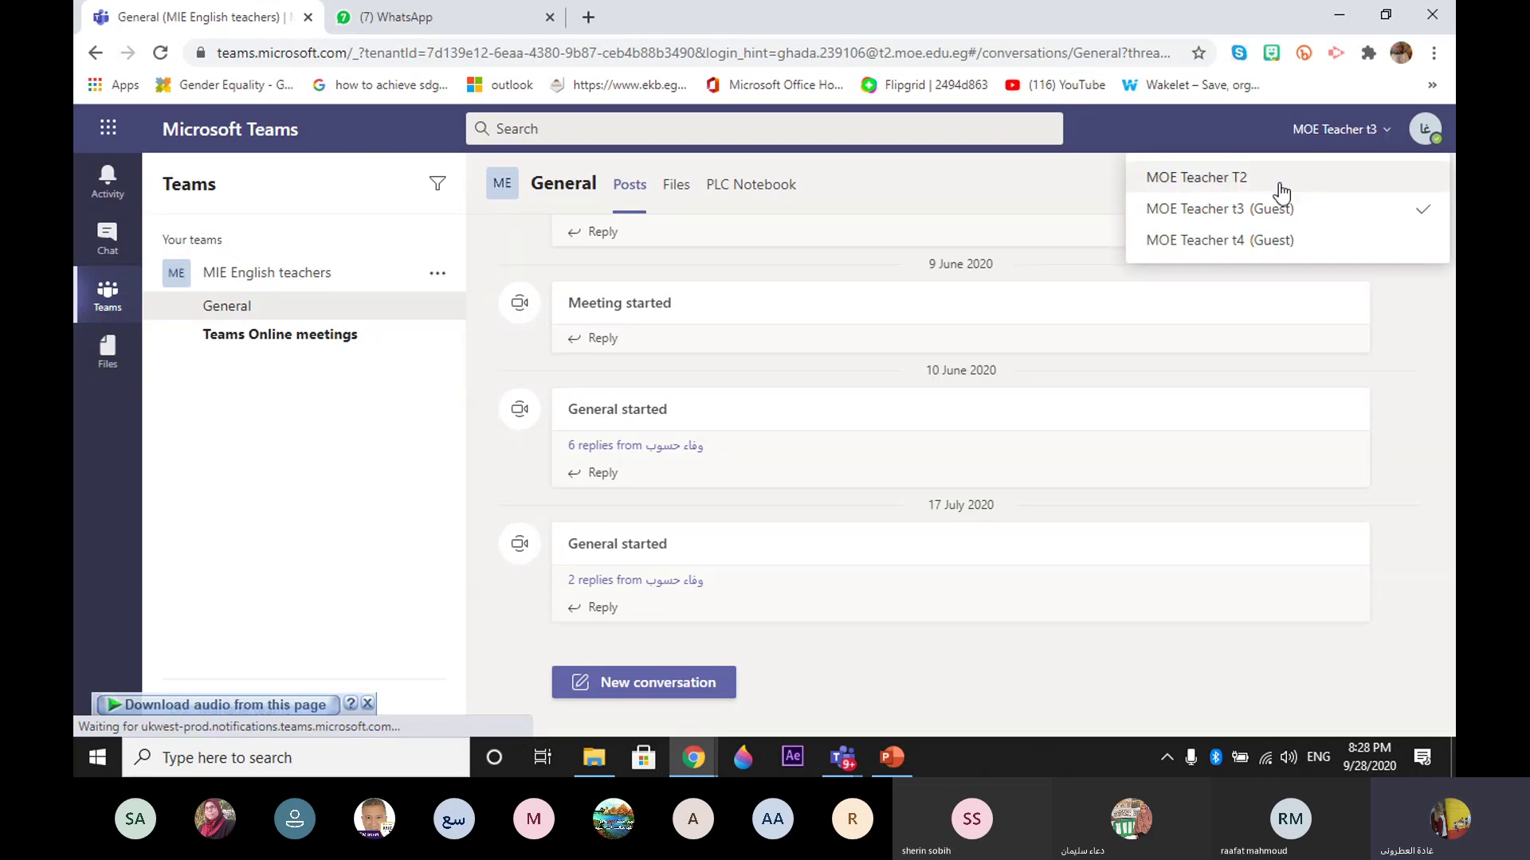
left_click(1228, 179)
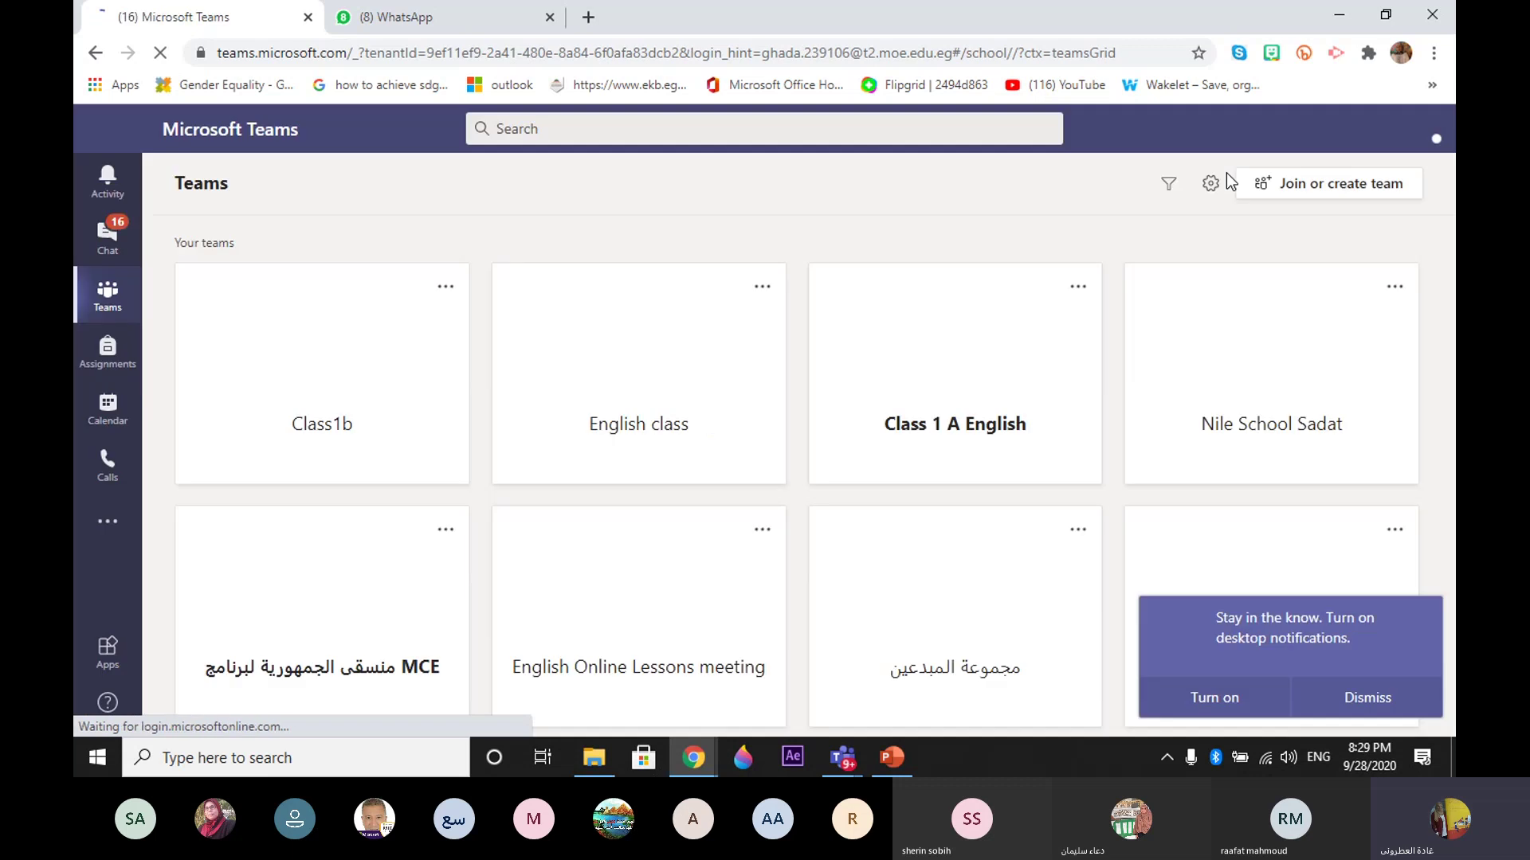
left_click(1204, 701)
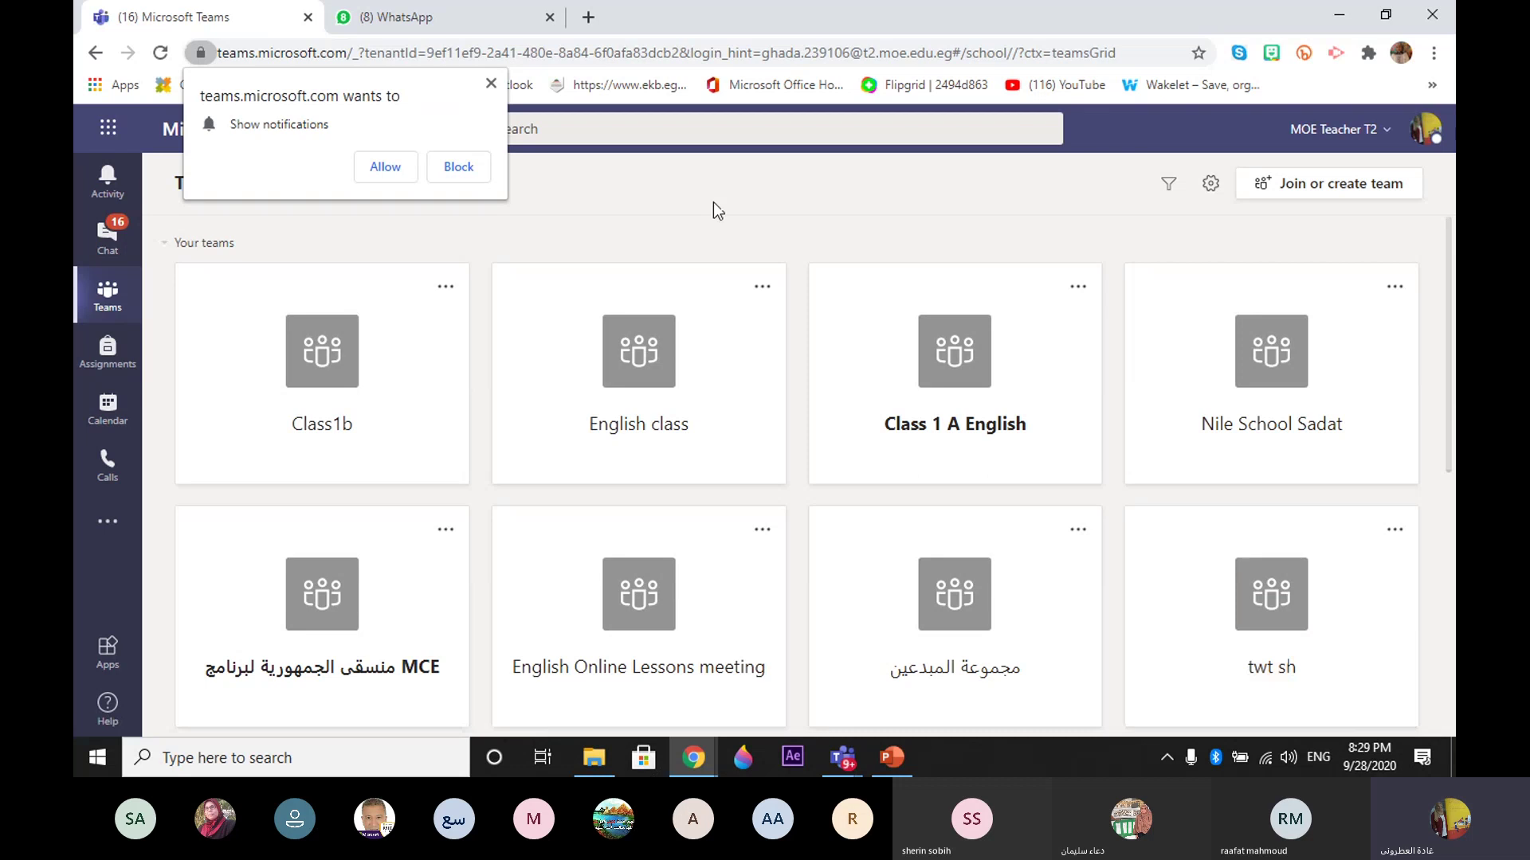
Step: Dismiss the browser's notification permission request and review the activity feed and the chat list
left_click(490, 83)
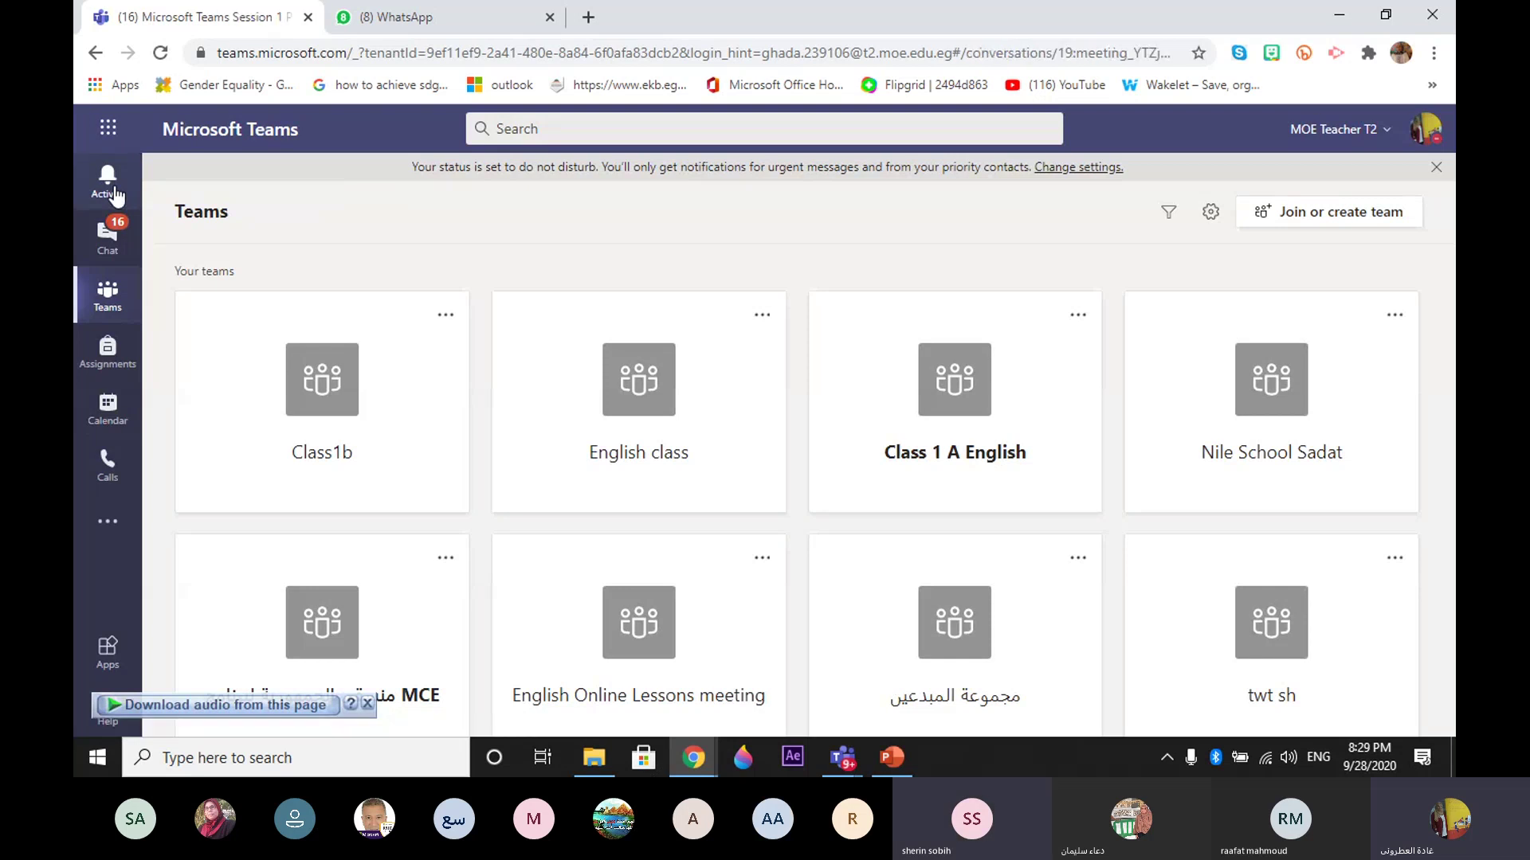
left_click(112, 196)
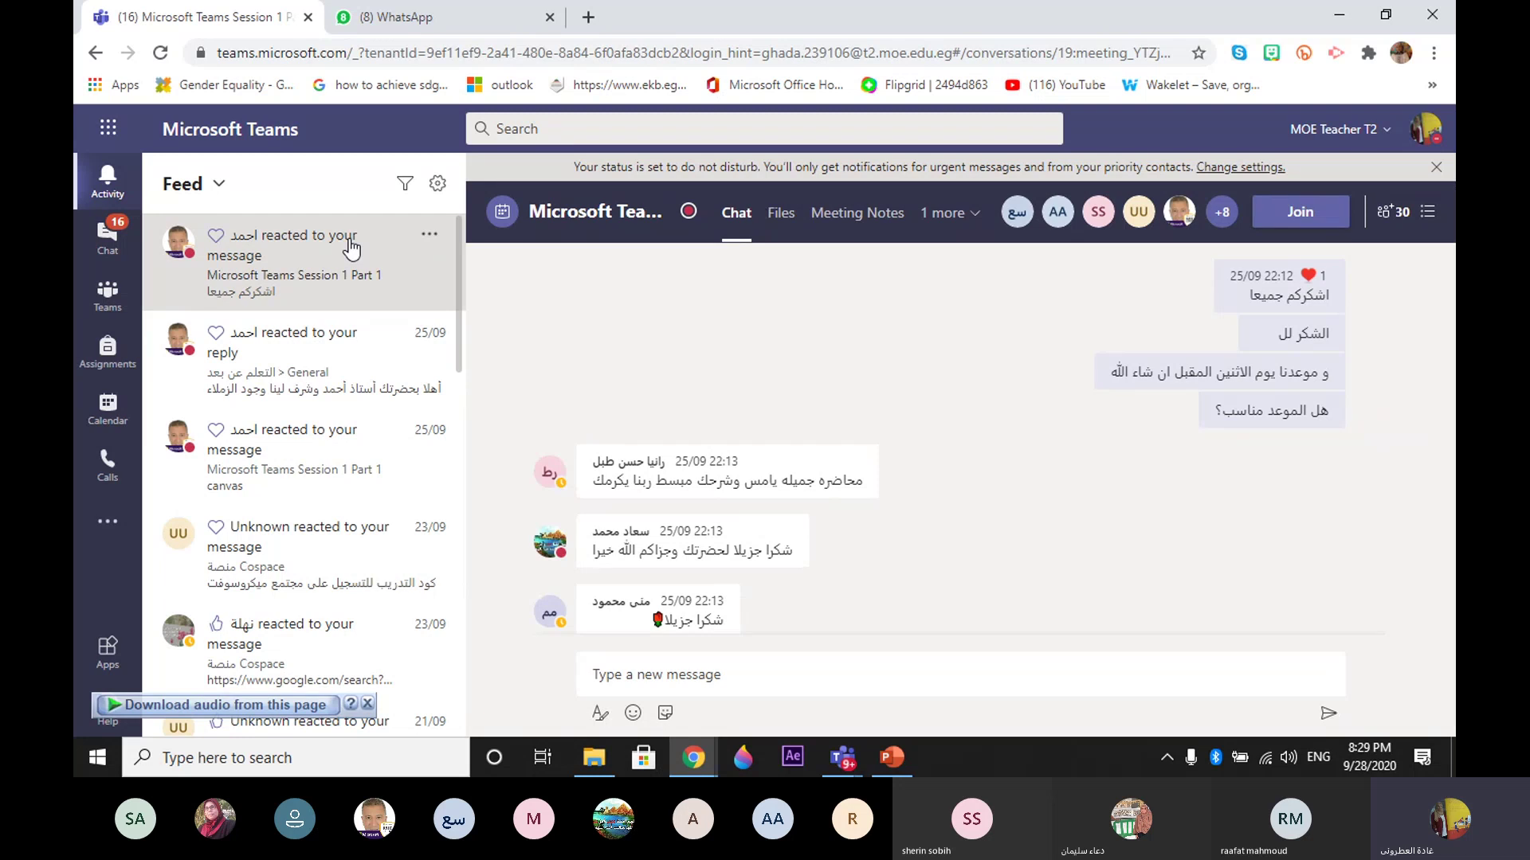
left_click(120, 256)
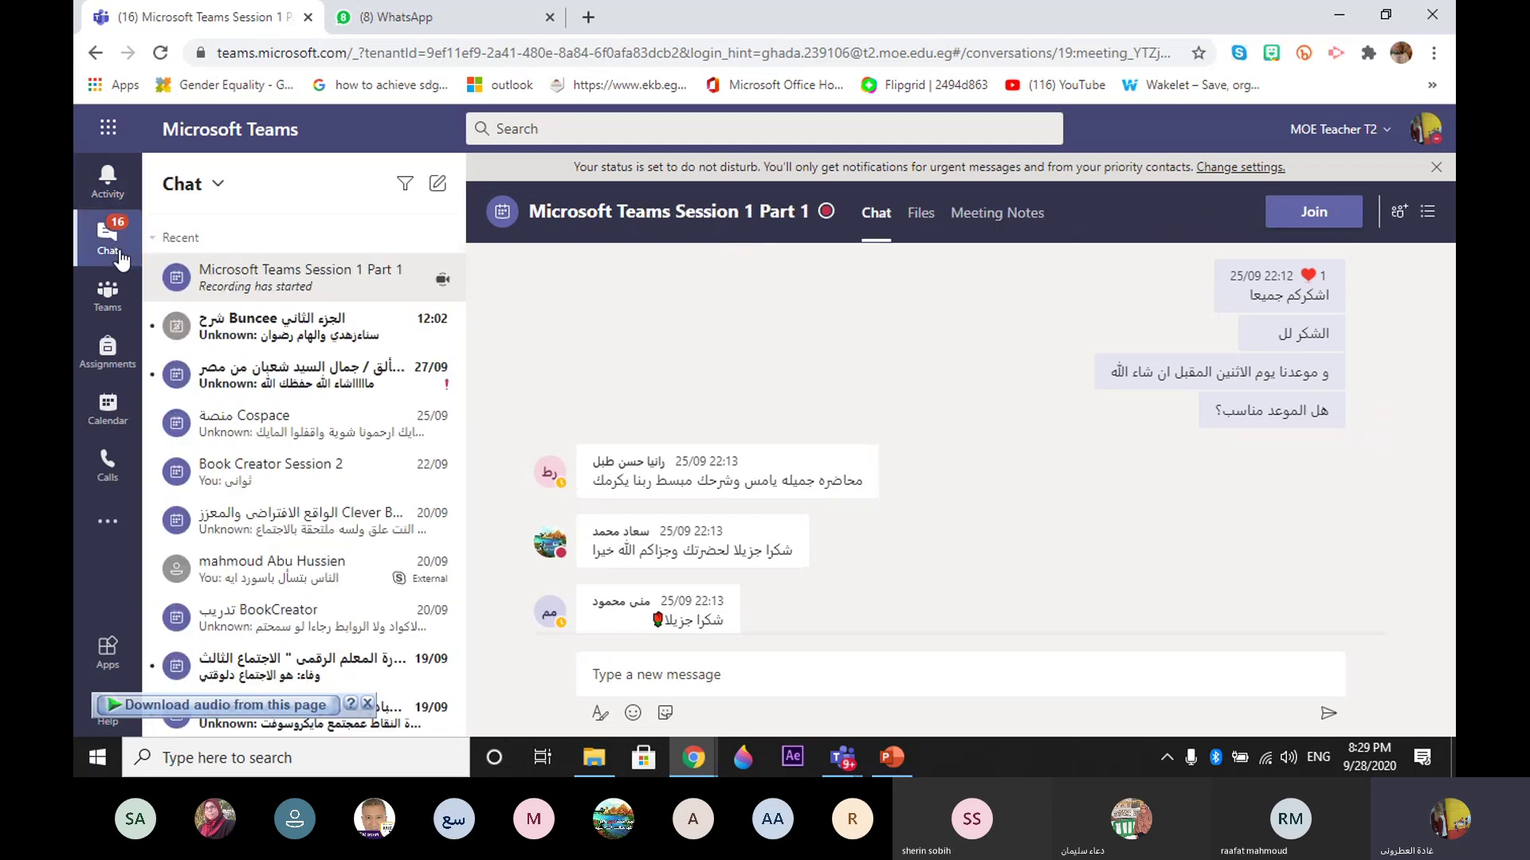
left_click(108, 181)
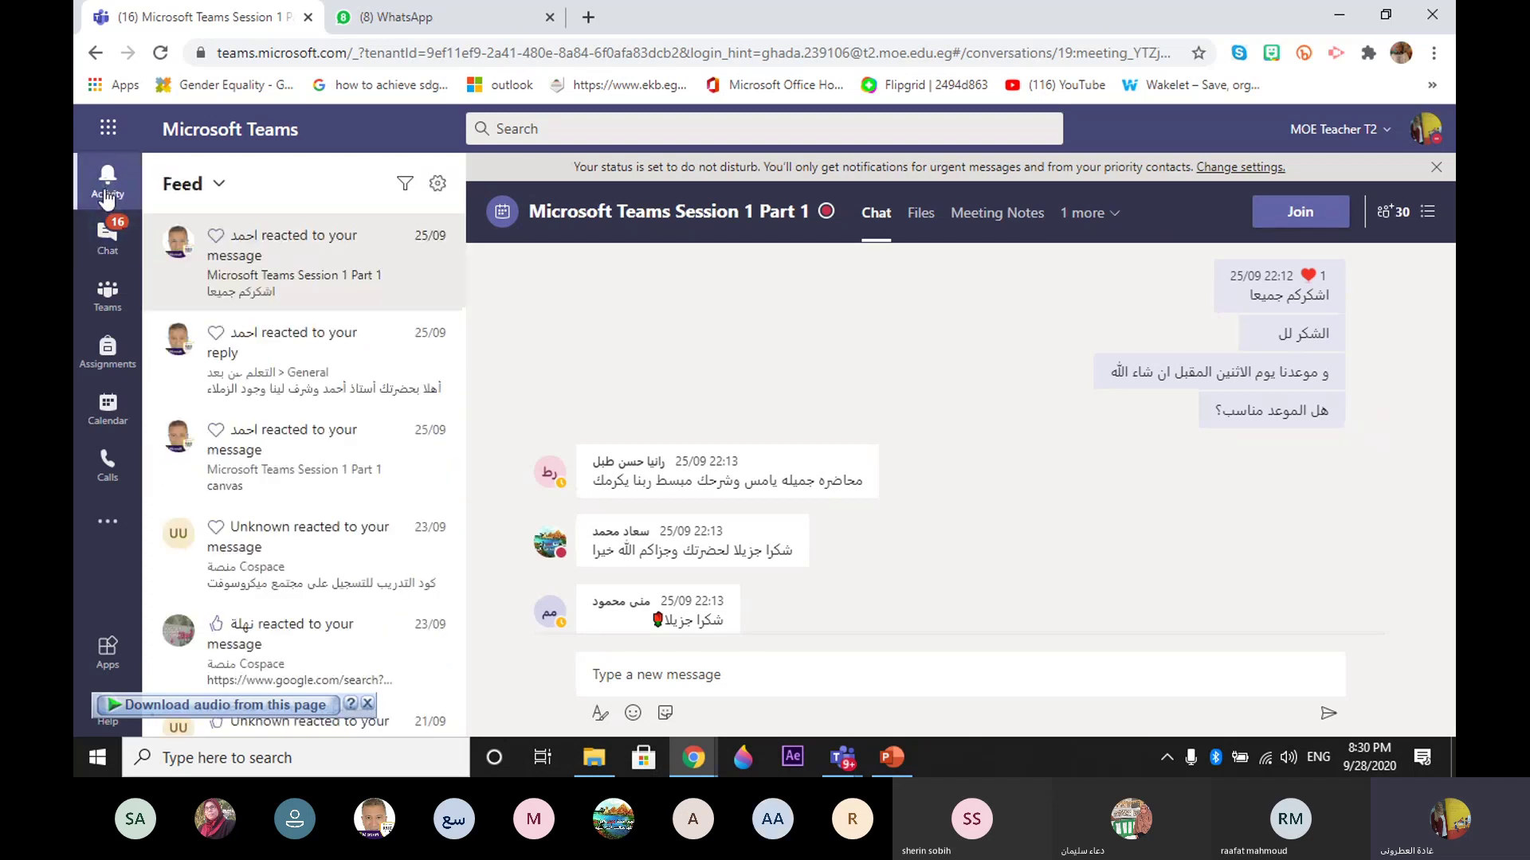
Step: Return to the teams overview and view the list of additional apps, closing it again
left_click(109, 301)
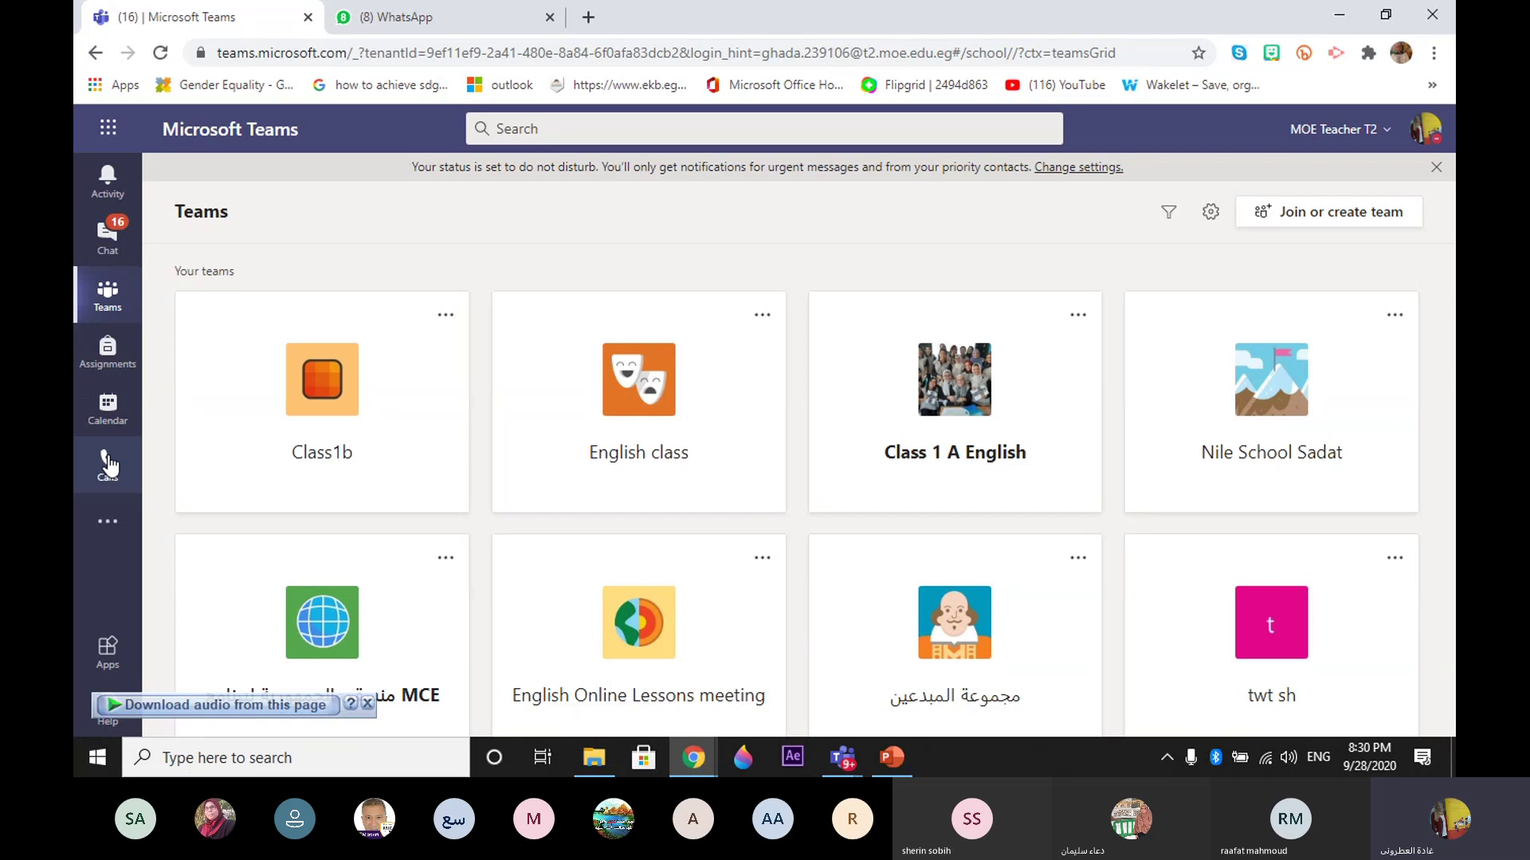
left_click(108, 526)
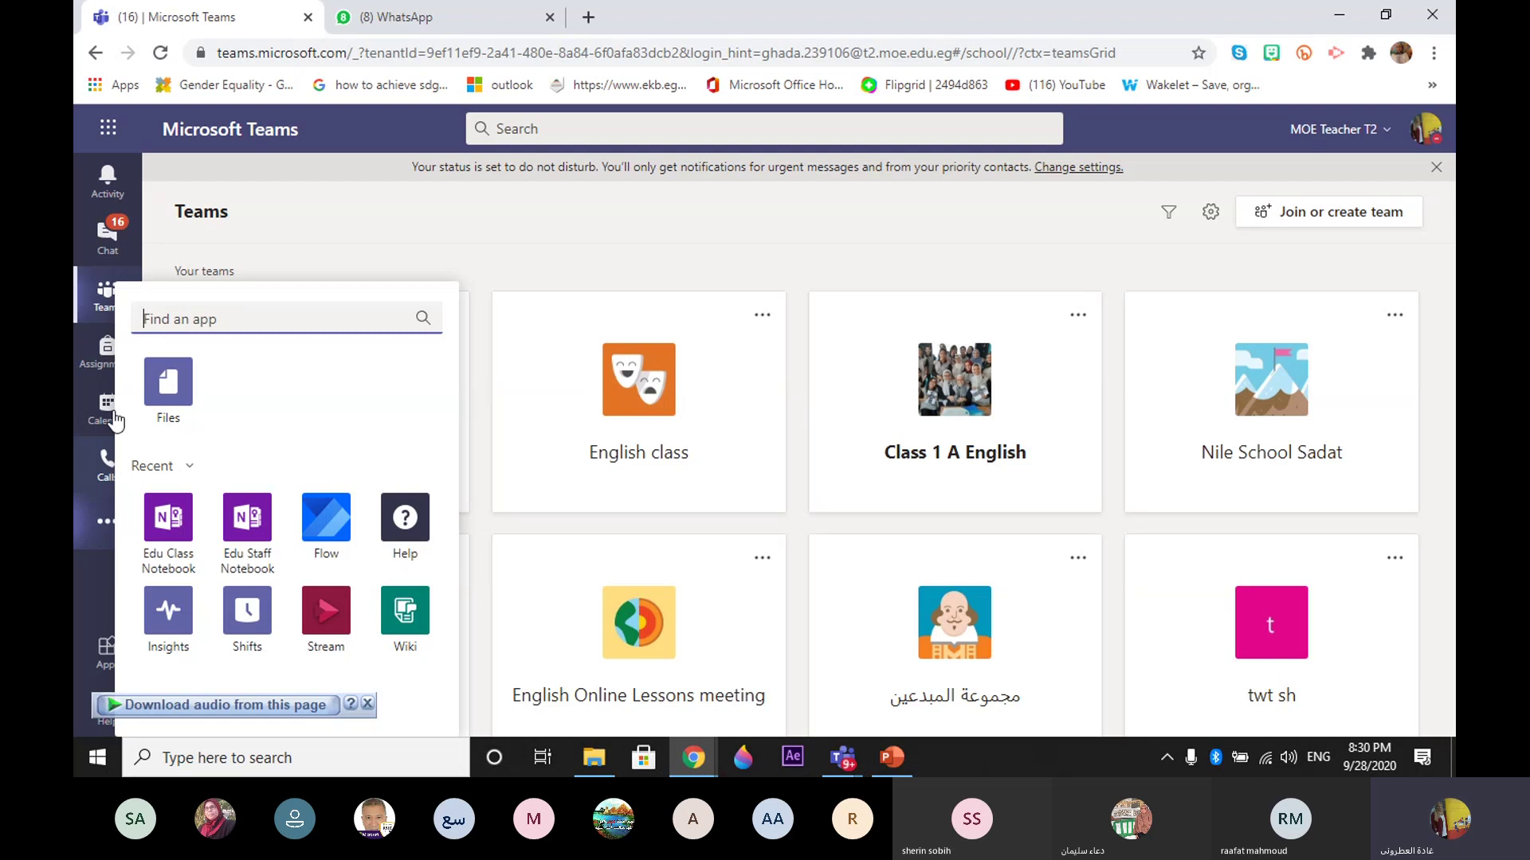
left_click(549, 250)
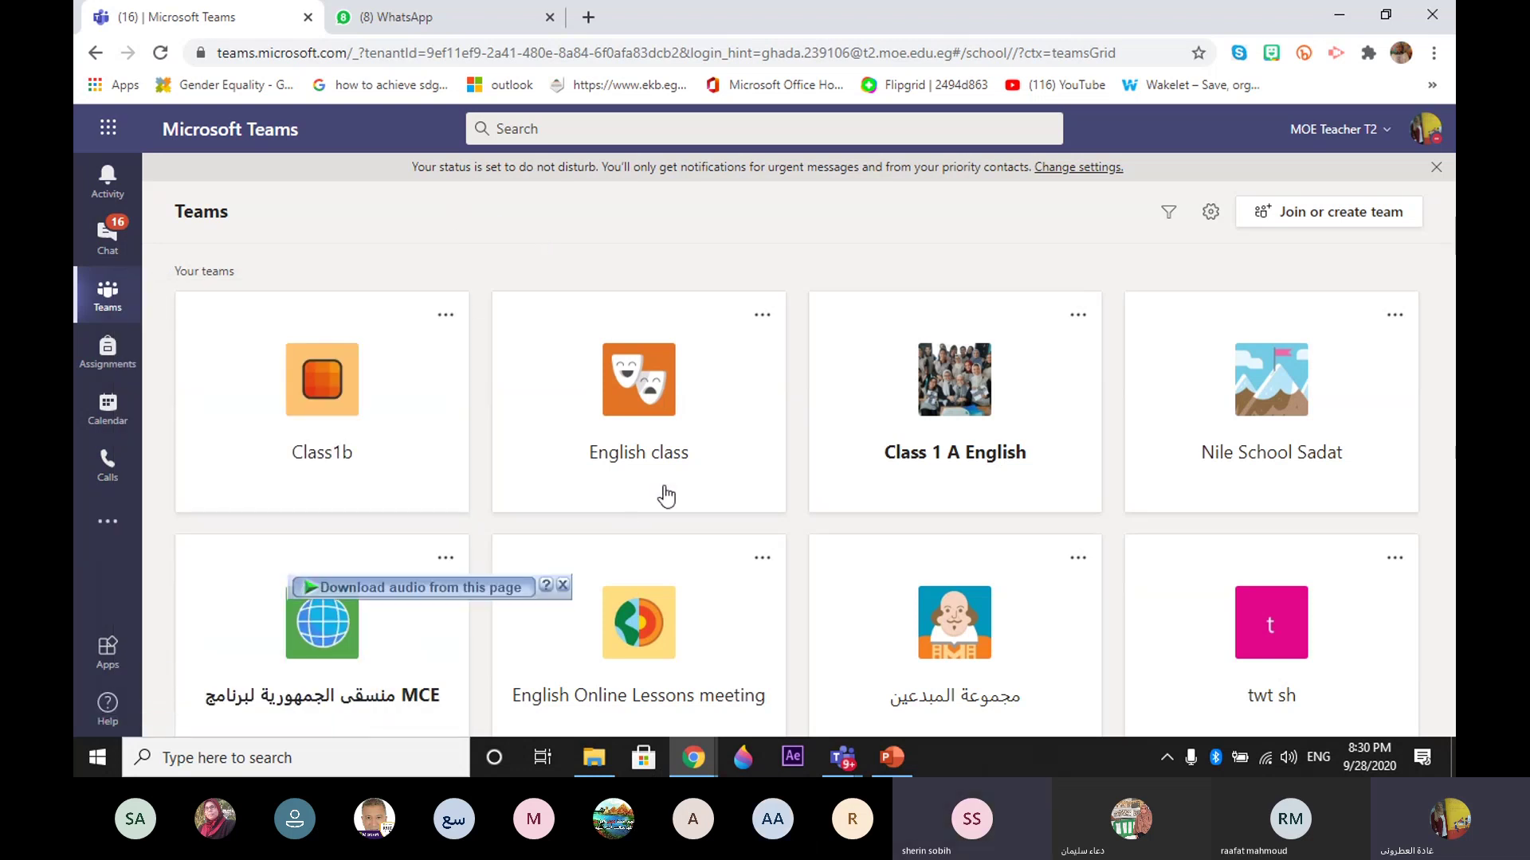
Step: Browse the catalogue of all apps and review the available help options, closing the help list again
left_click(107, 654)
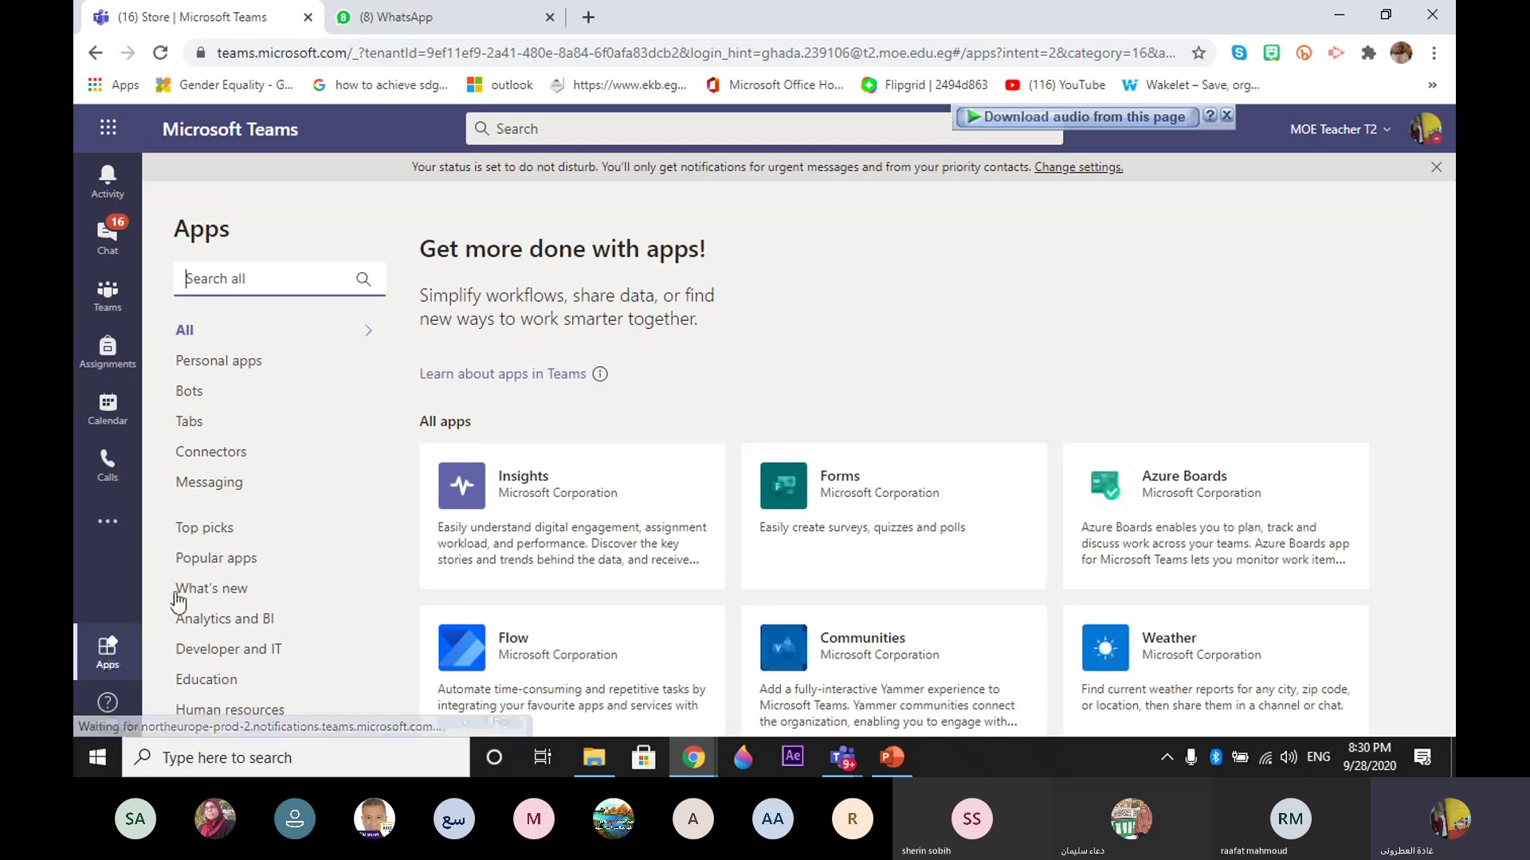
left_click_drag(1379, 236, 1374, 451)
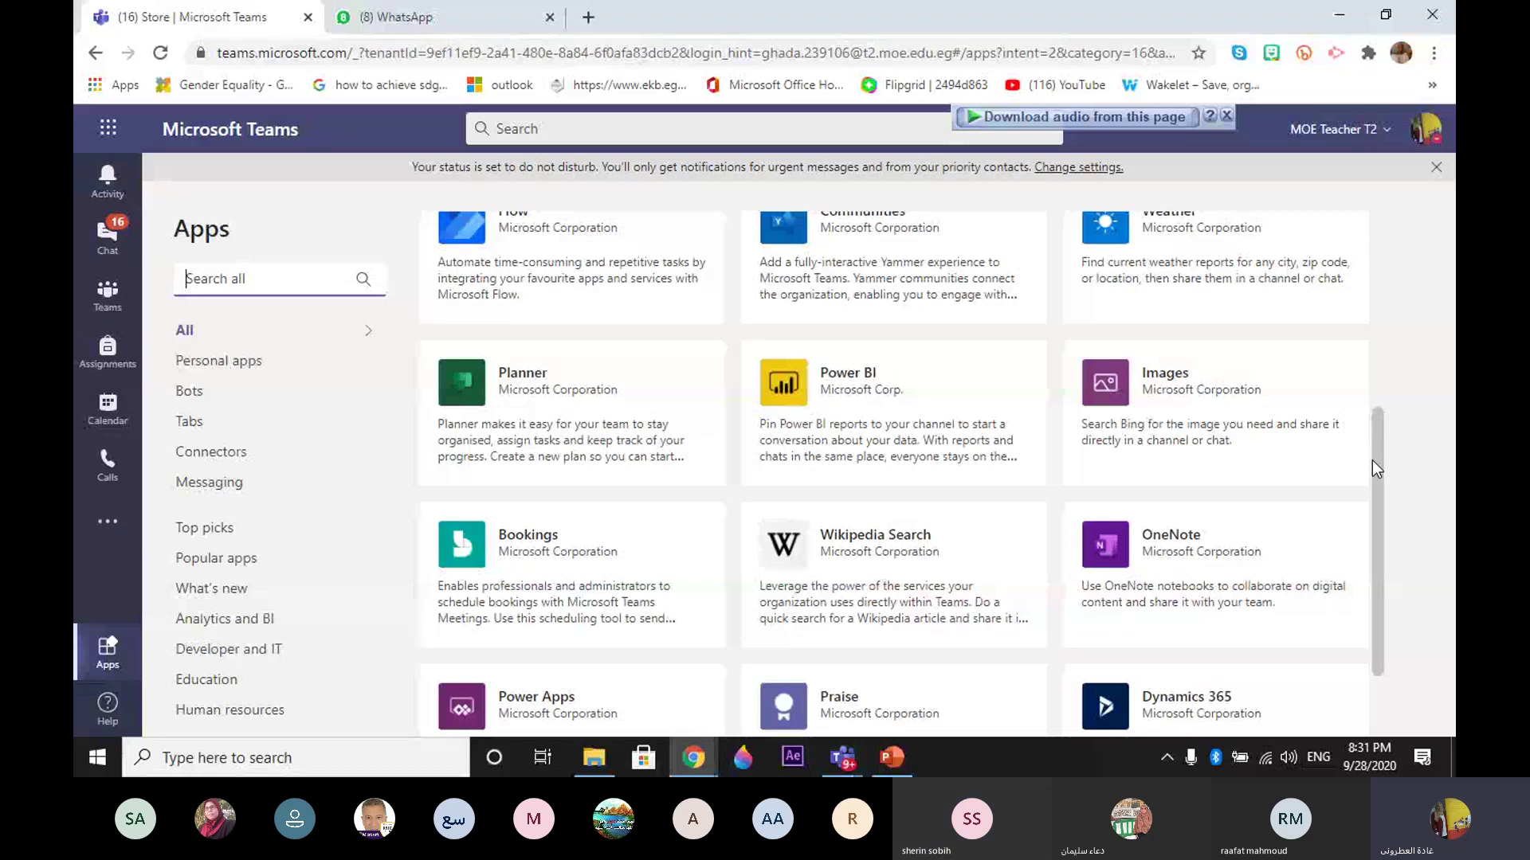
scroll(1372, 468, "down", 6)
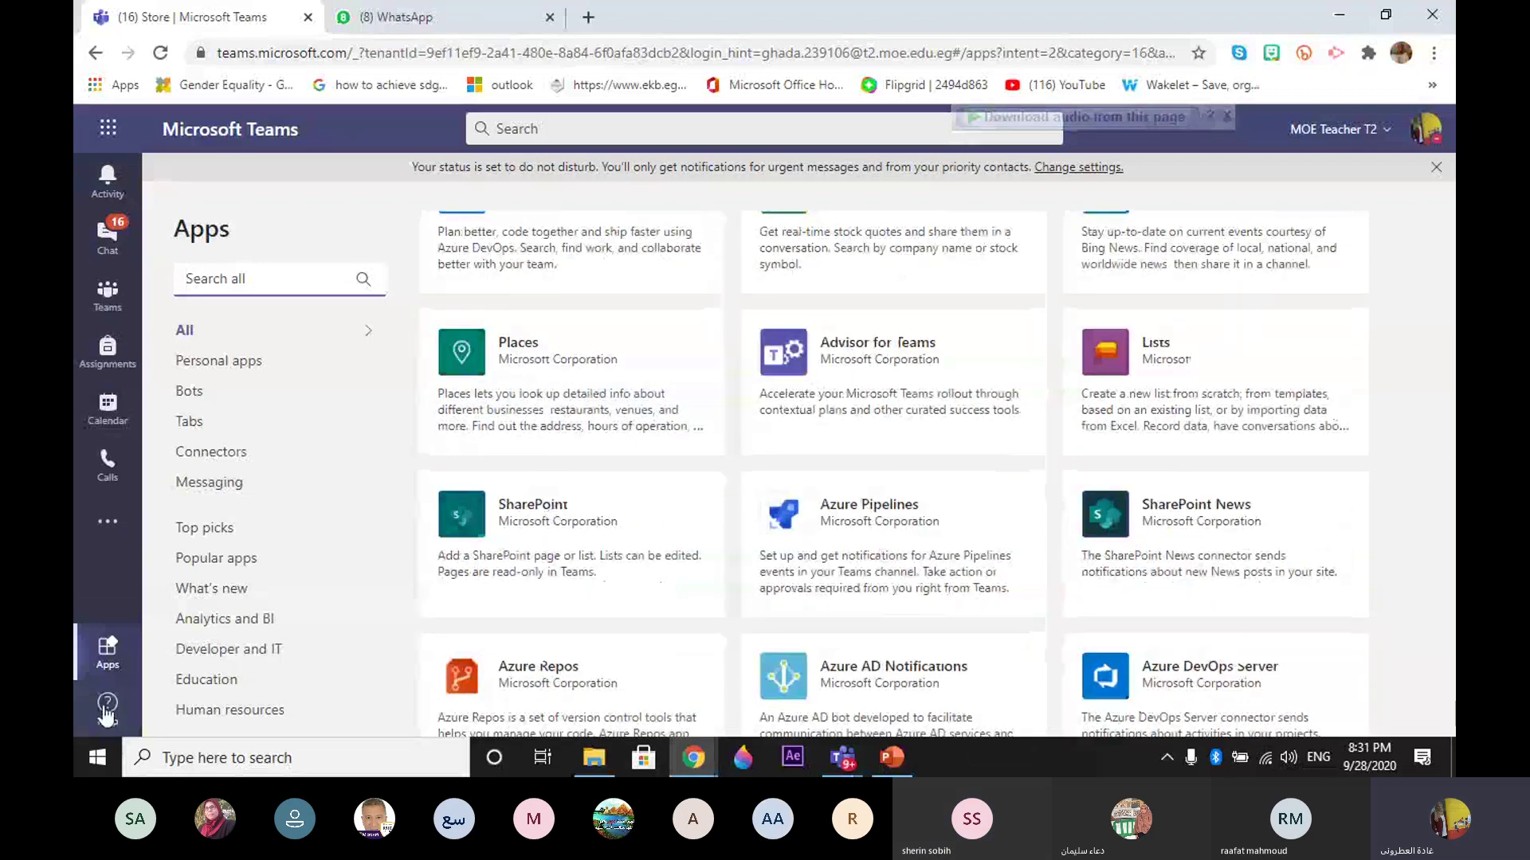
left_click(106, 709)
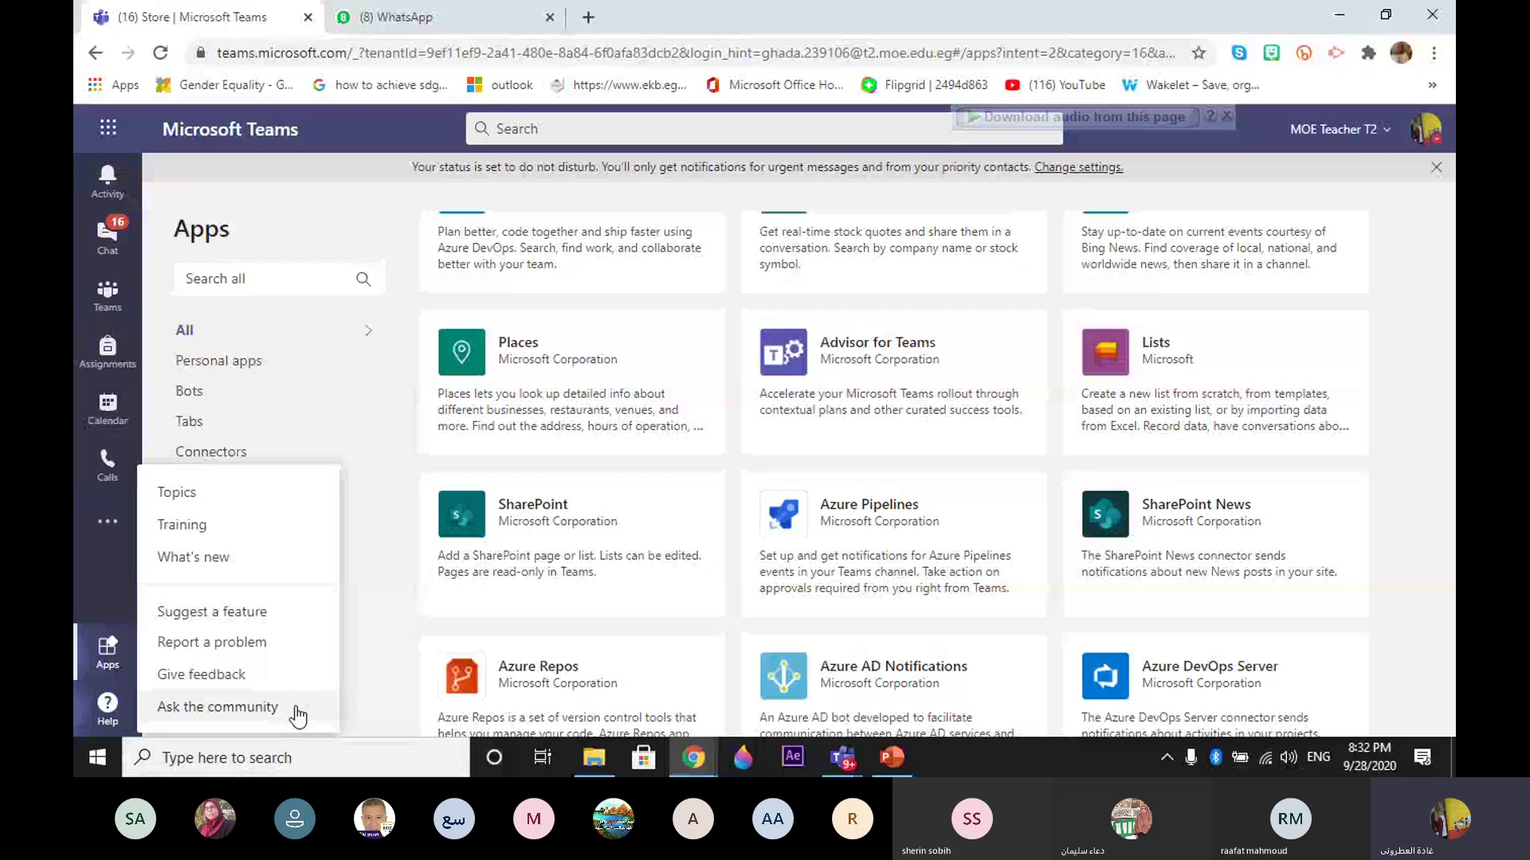
left_click(377, 208)
Step: Switch to the Microsoft Teams desktop app's main window, checking the running meeting on the way
mouse_move(842, 757)
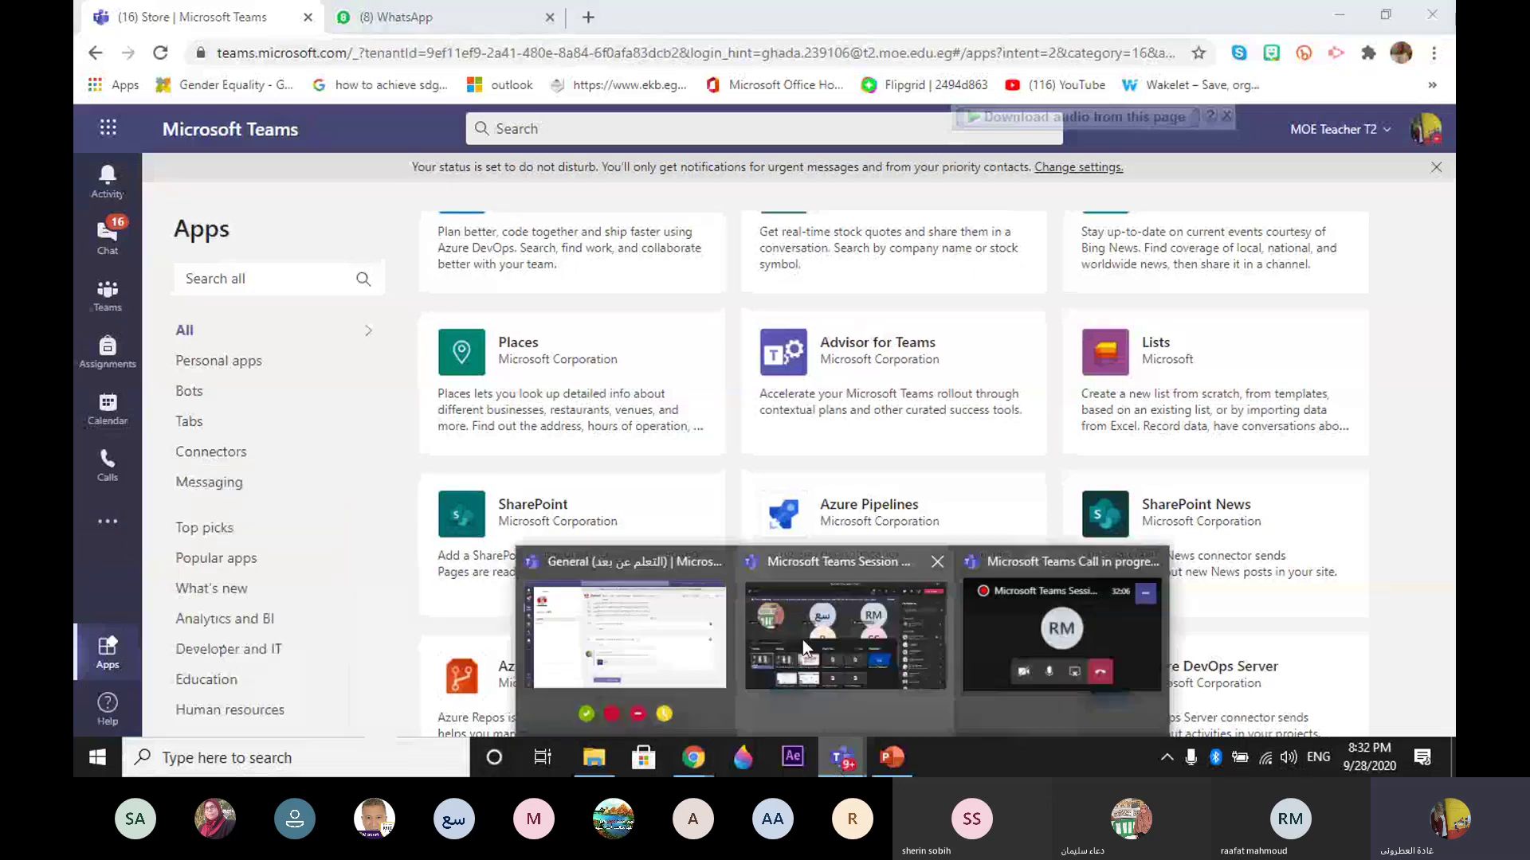
left_click(802, 639)
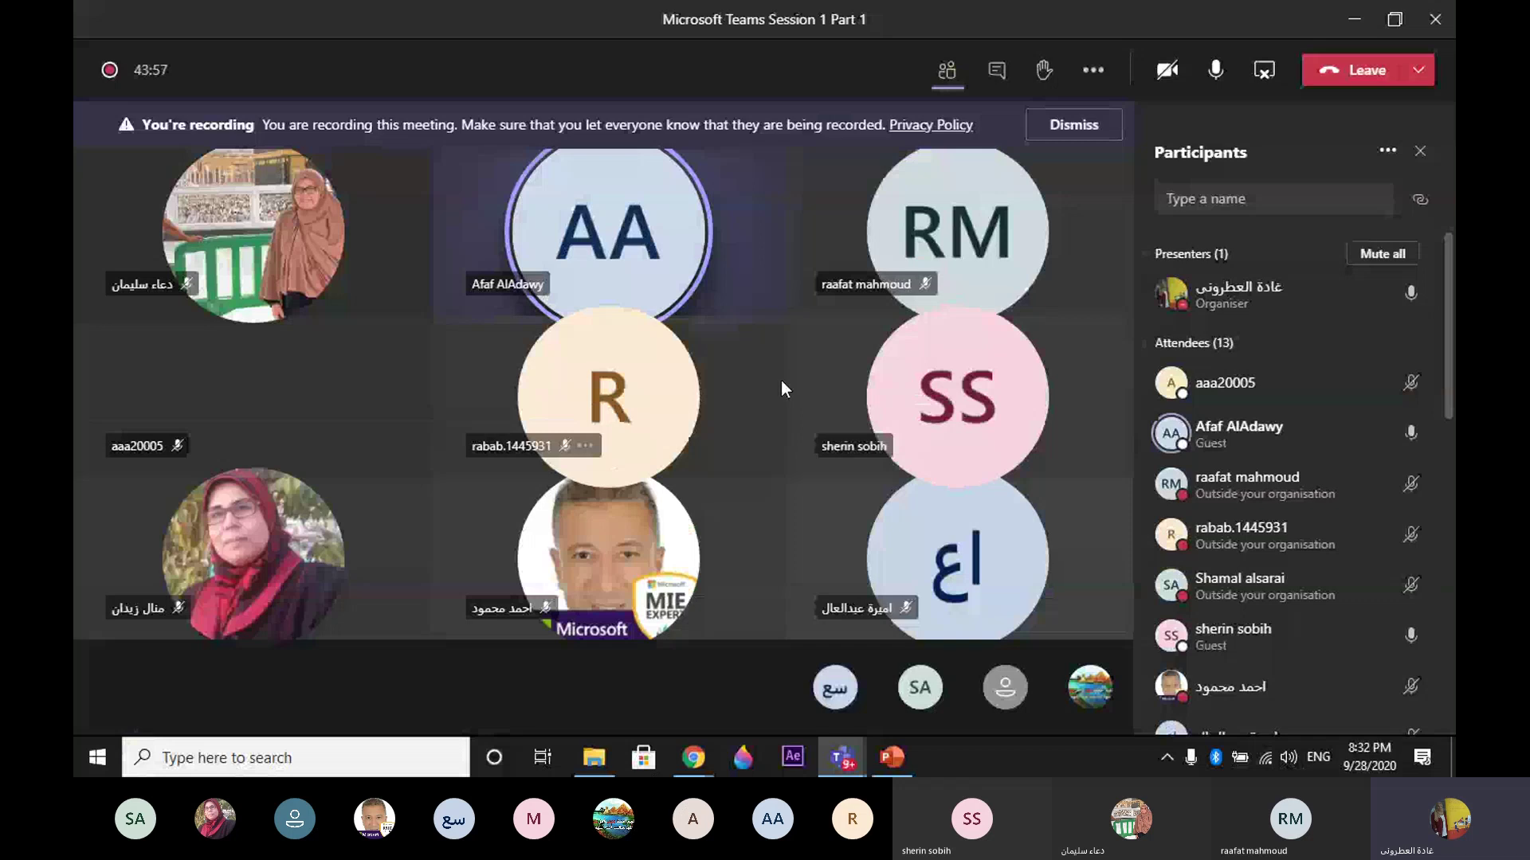
mouse_move(843, 757)
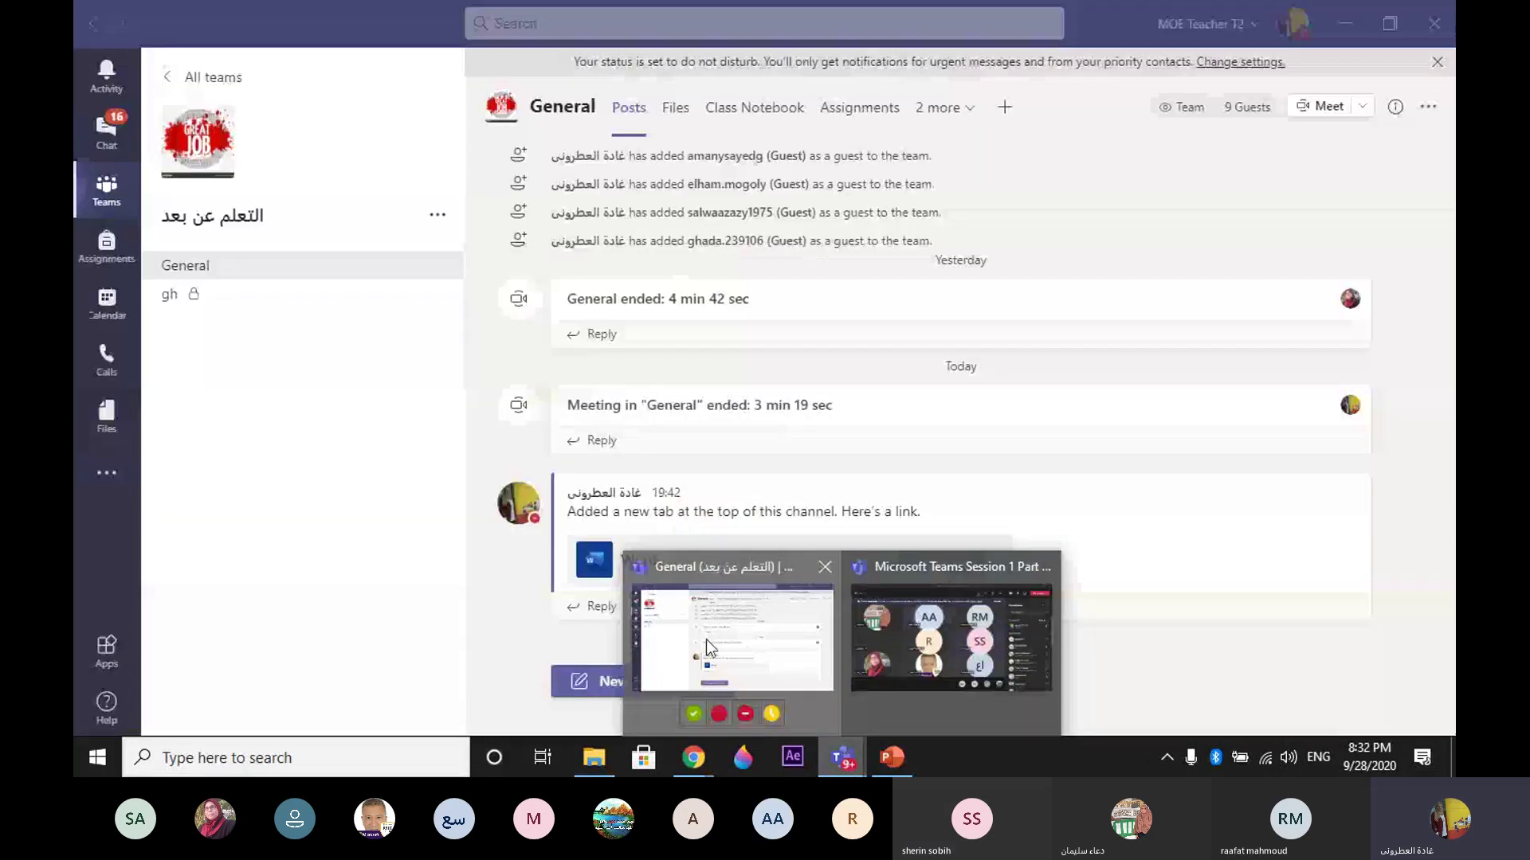
left_click(706, 639)
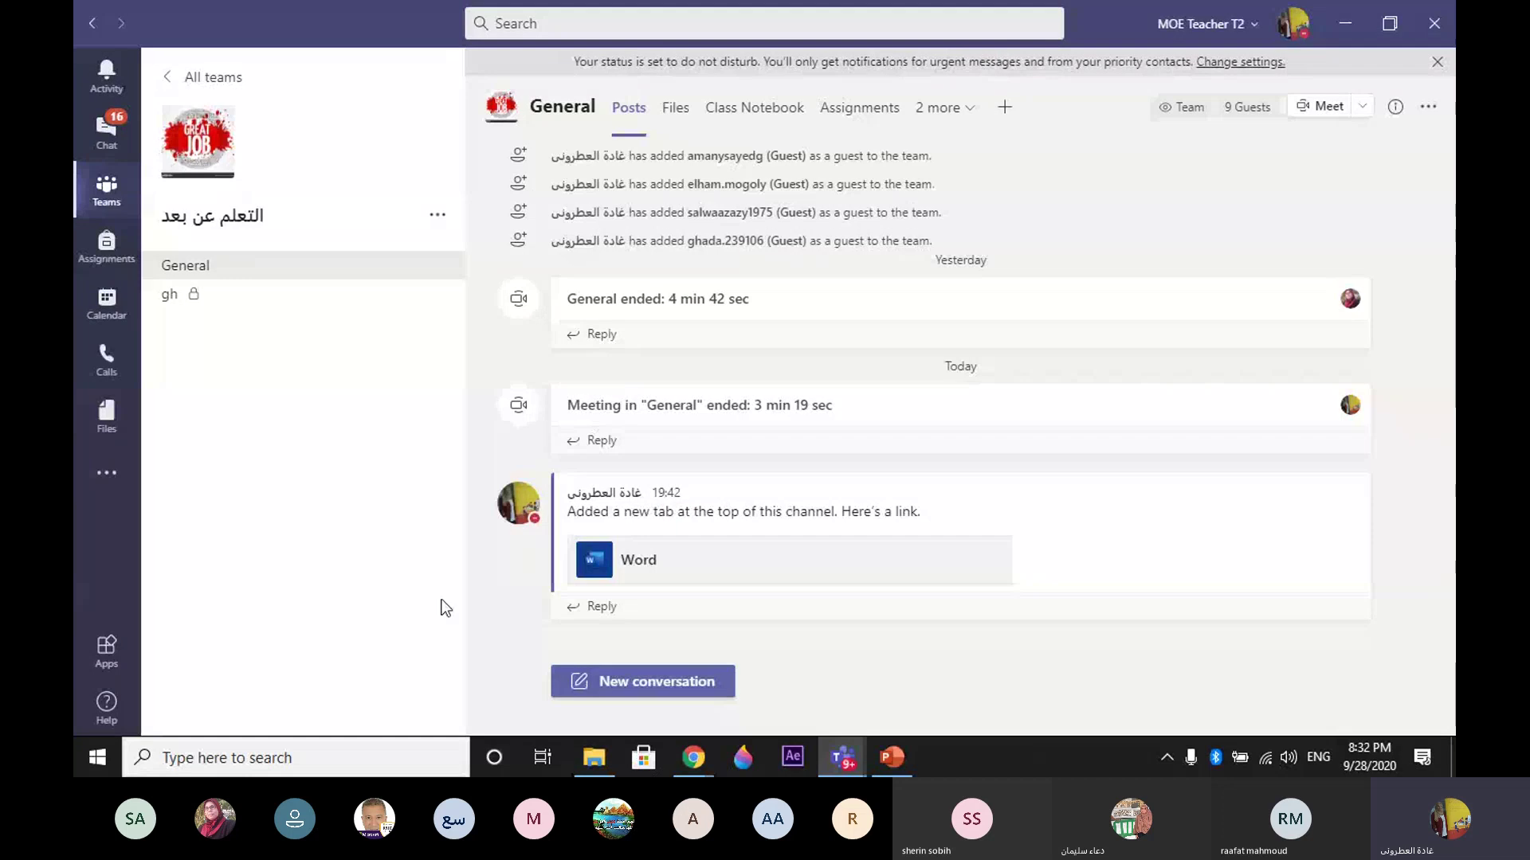
Step: Show all teams in the desktop app and look through the whole overview
left_click(98, 210)
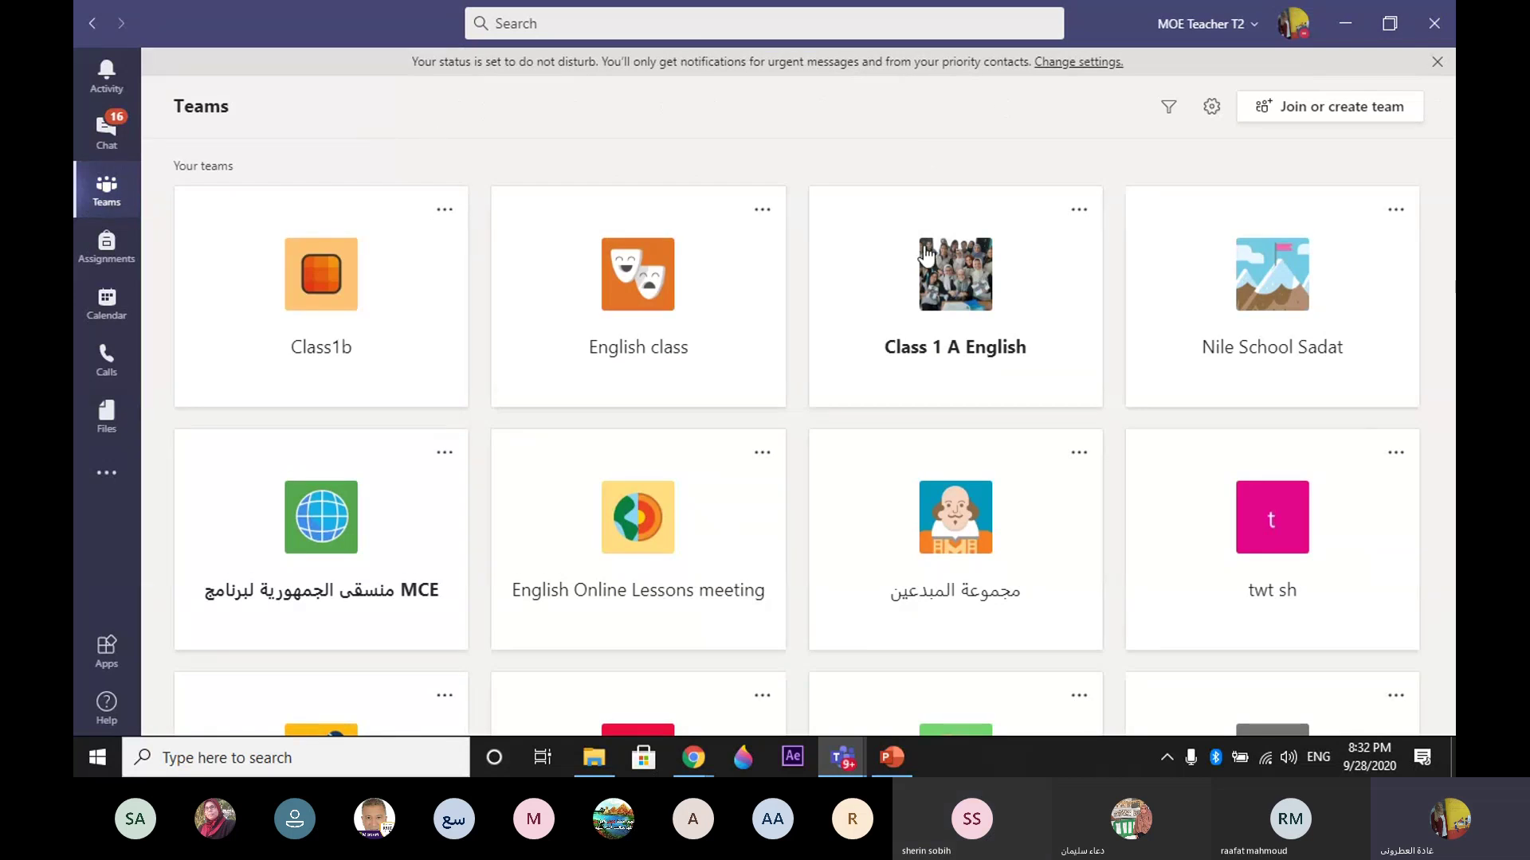
scroll(924, 255, "down", 5)
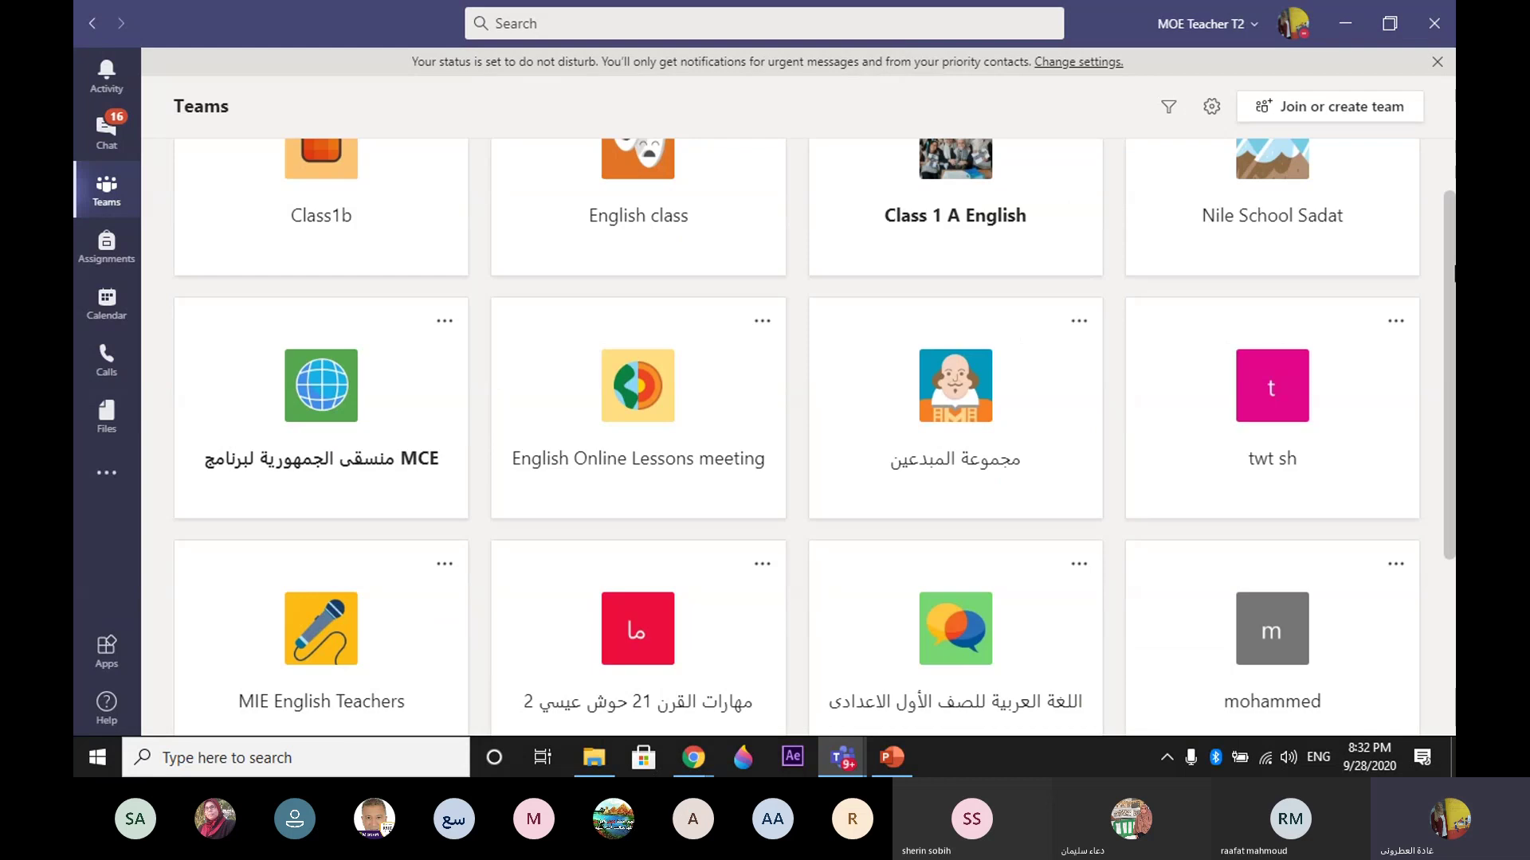
scroll(813, 438, "up", 3)
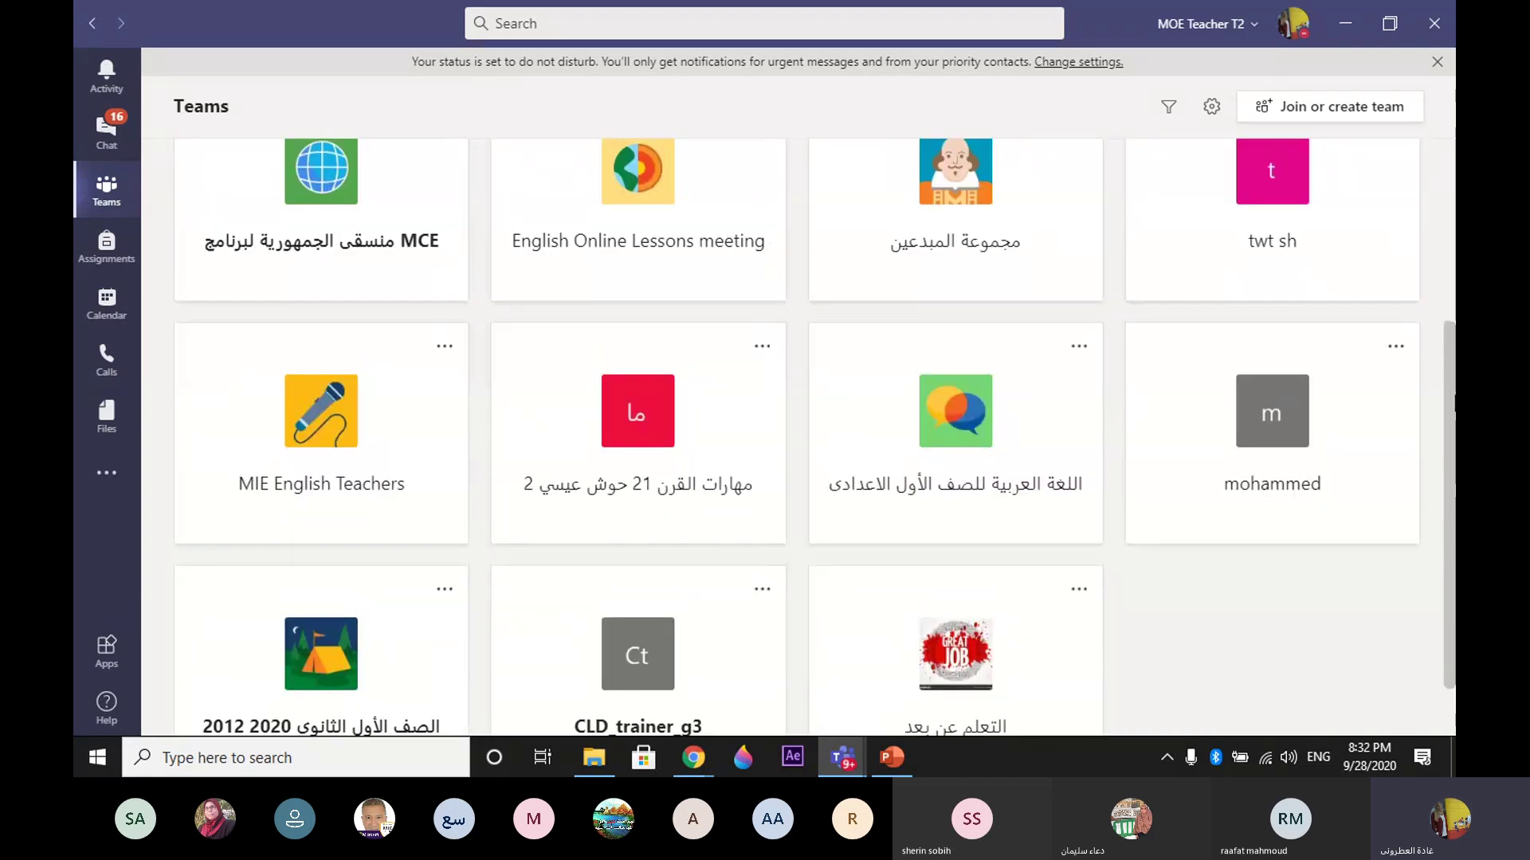
scroll(1453, 150, "up", 3)
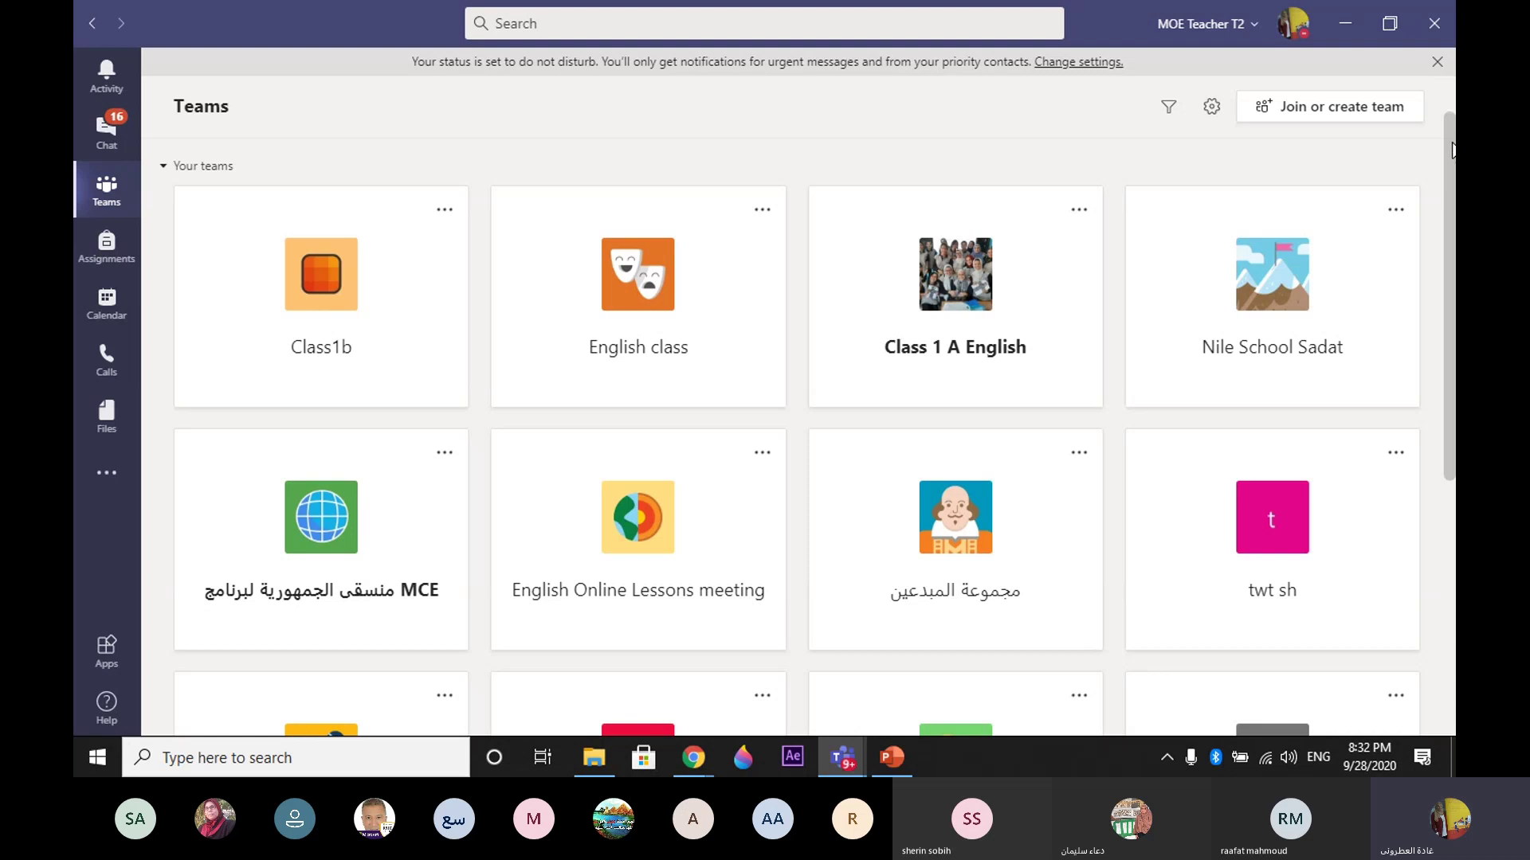
Step: Review the options for joining or creating a team, and start a new team of the Class type
left_click(1327, 116)
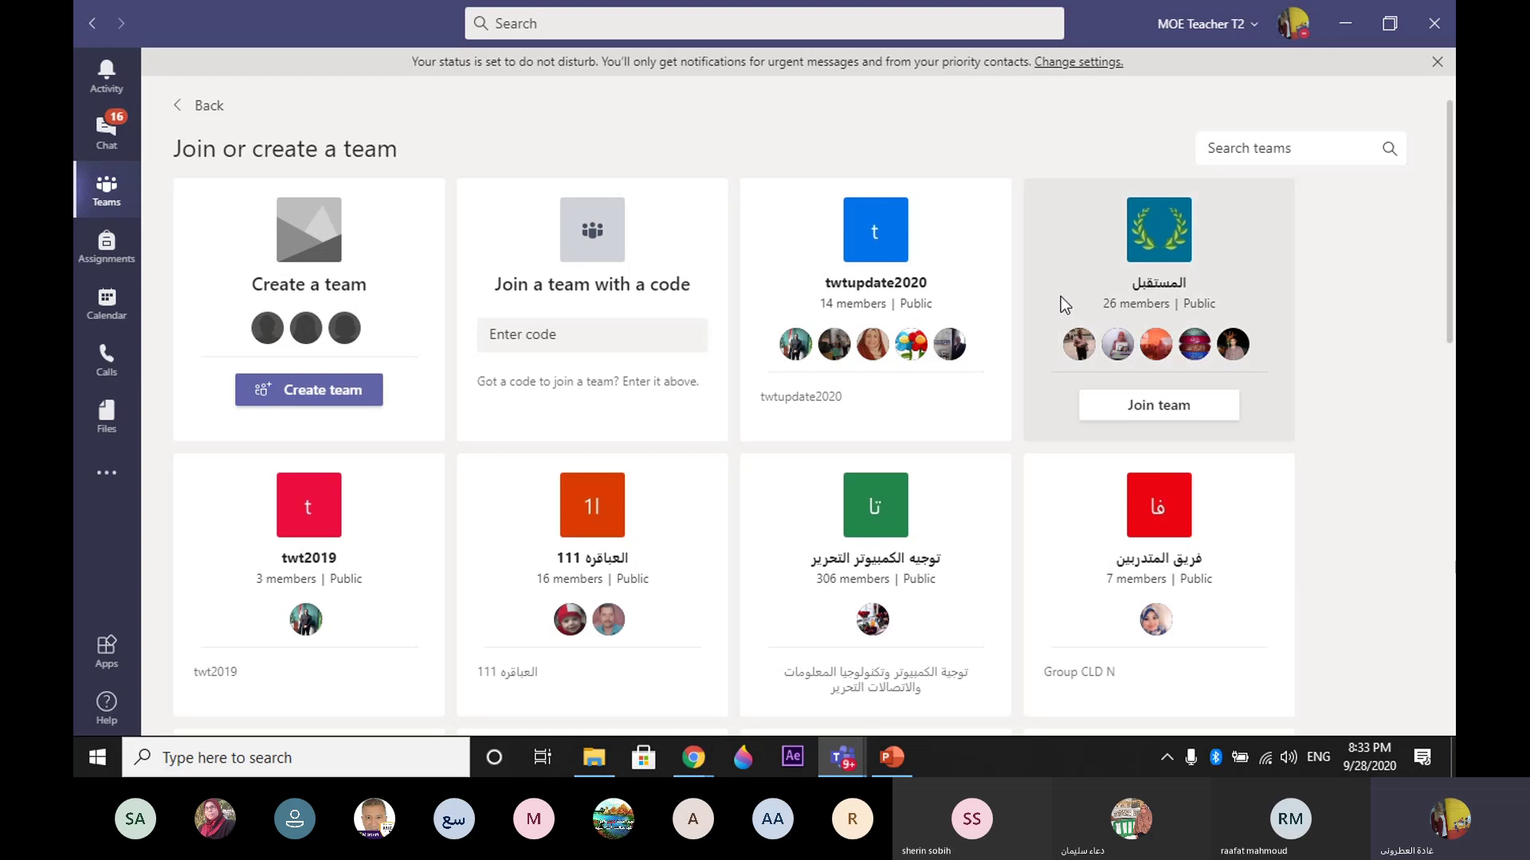
mouse_move(873, 385)
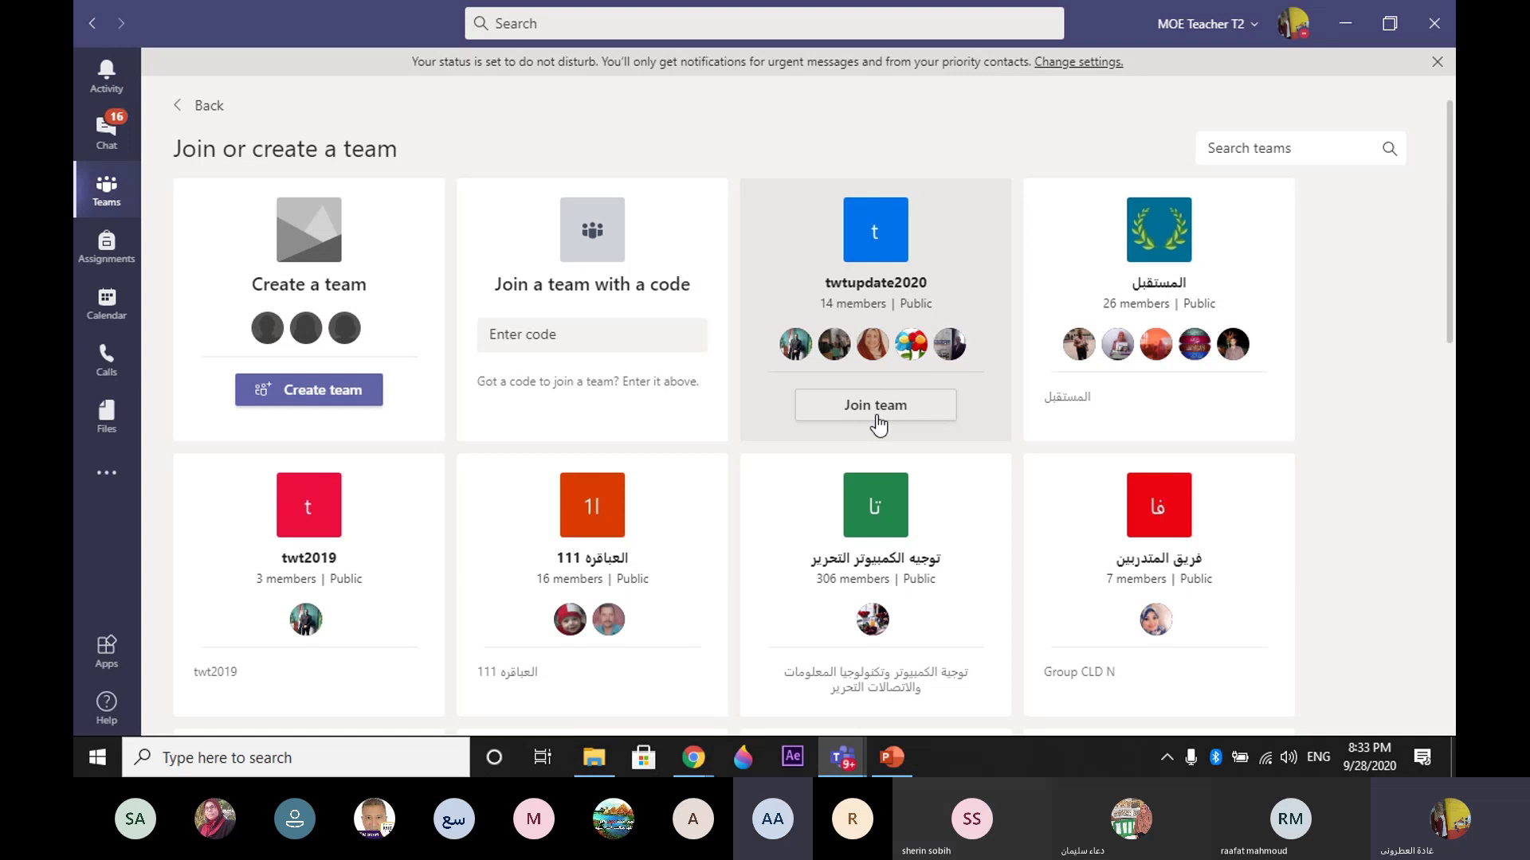
left_click_drag(1452, 254, 1452, 285)
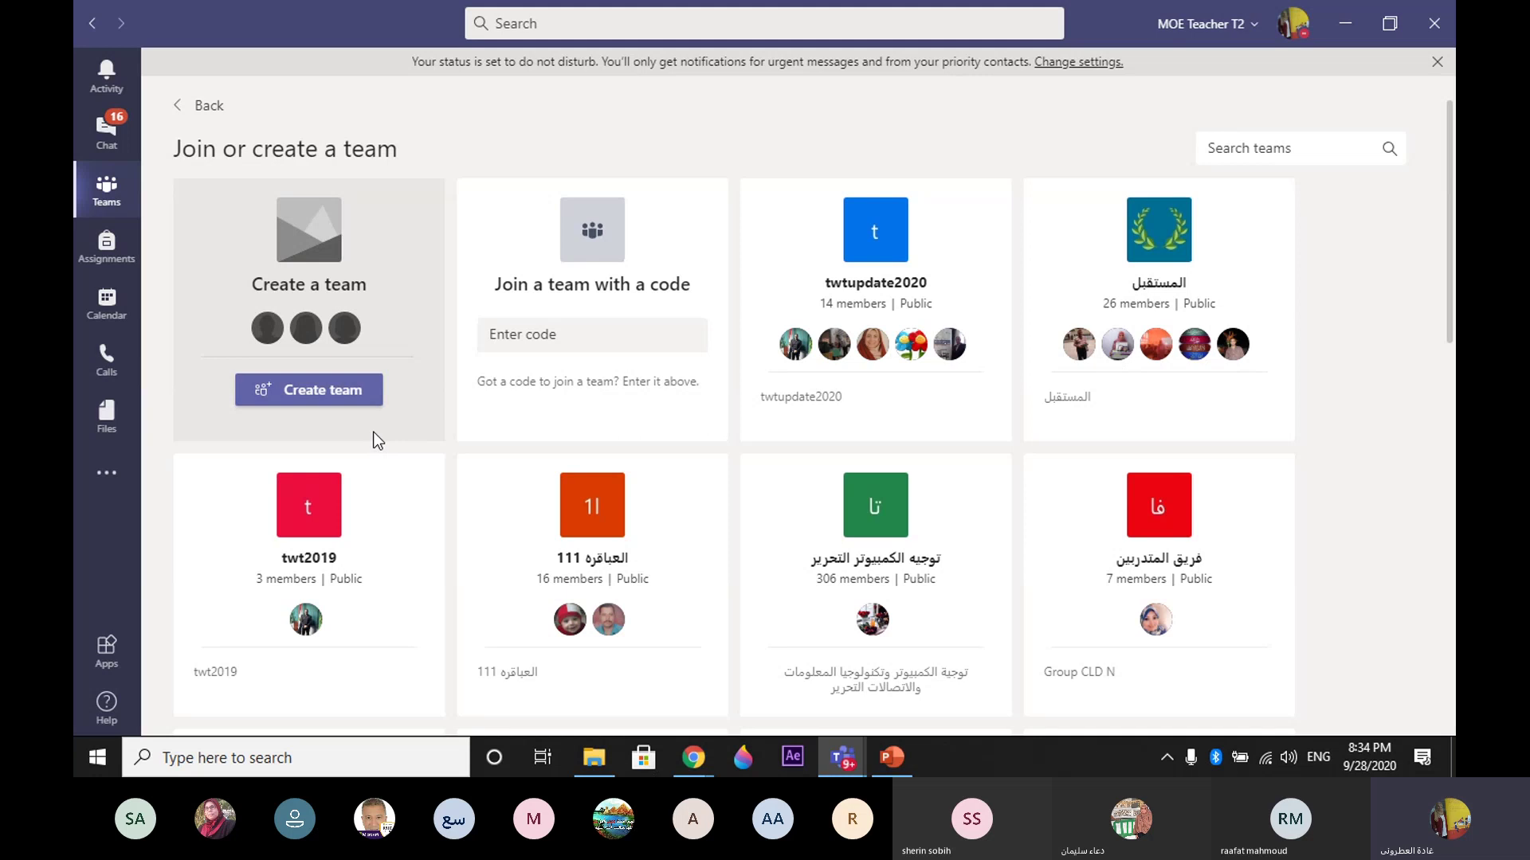
left_click(326, 398)
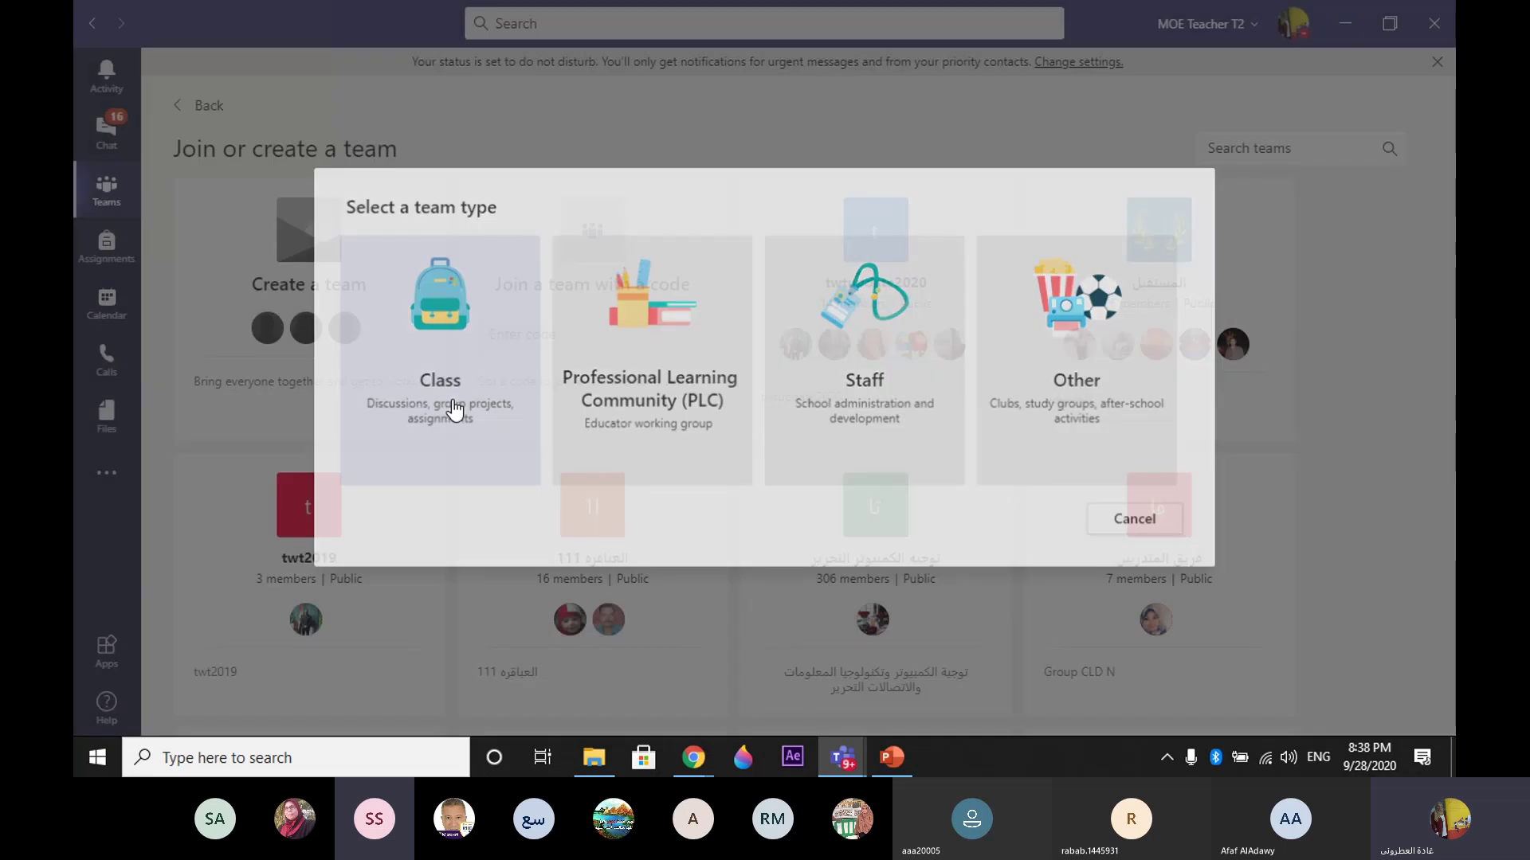
left_click(454, 410)
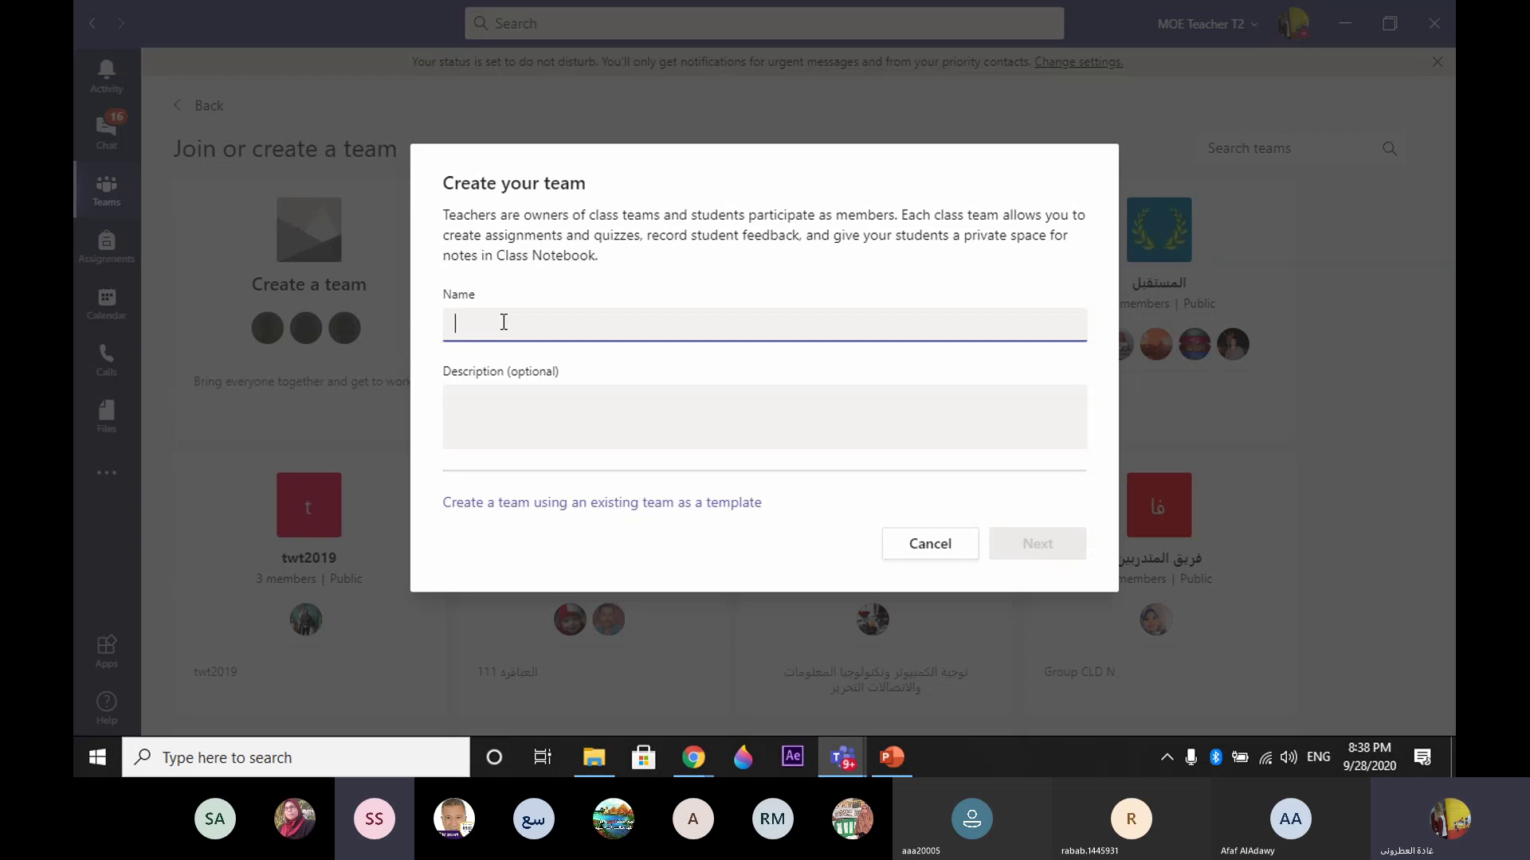
Step: Check the running meeting's window and return to the form for creating the class team
mouse_move(837, 763)
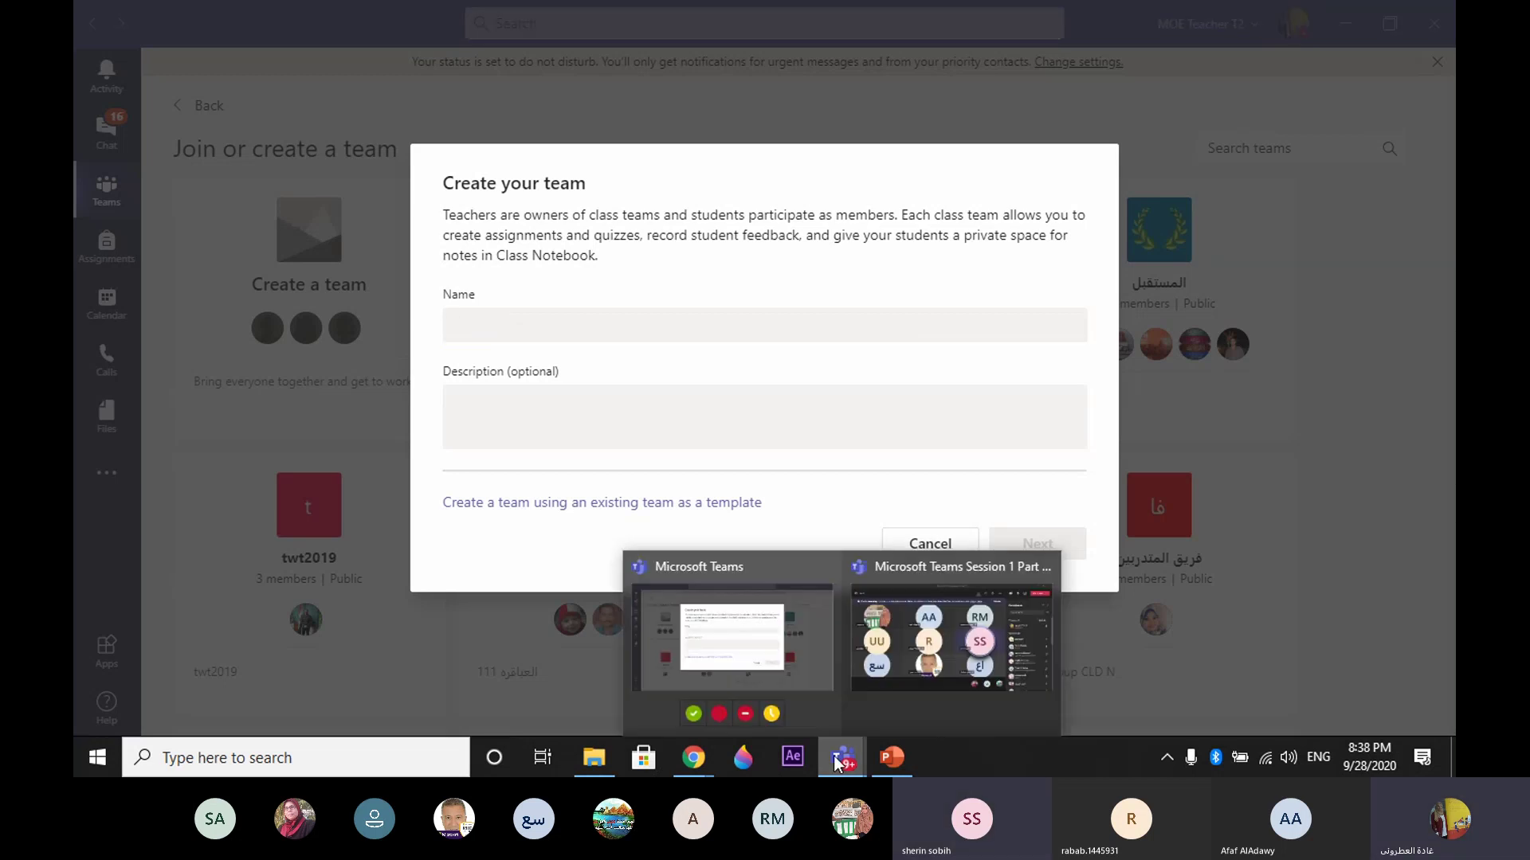
left_click(892, 629)
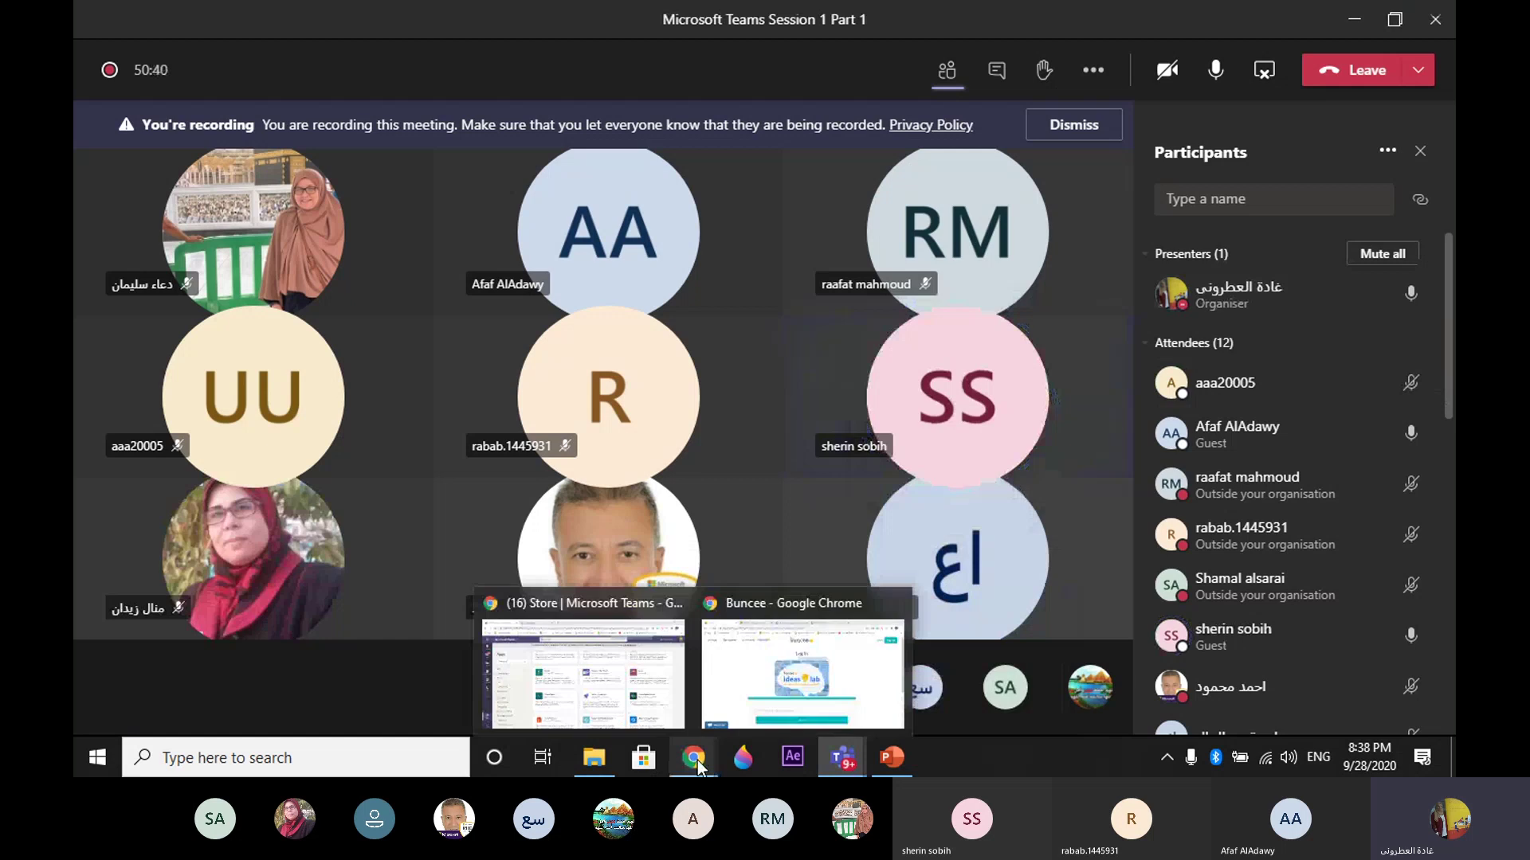
mouse_move(841, 765)
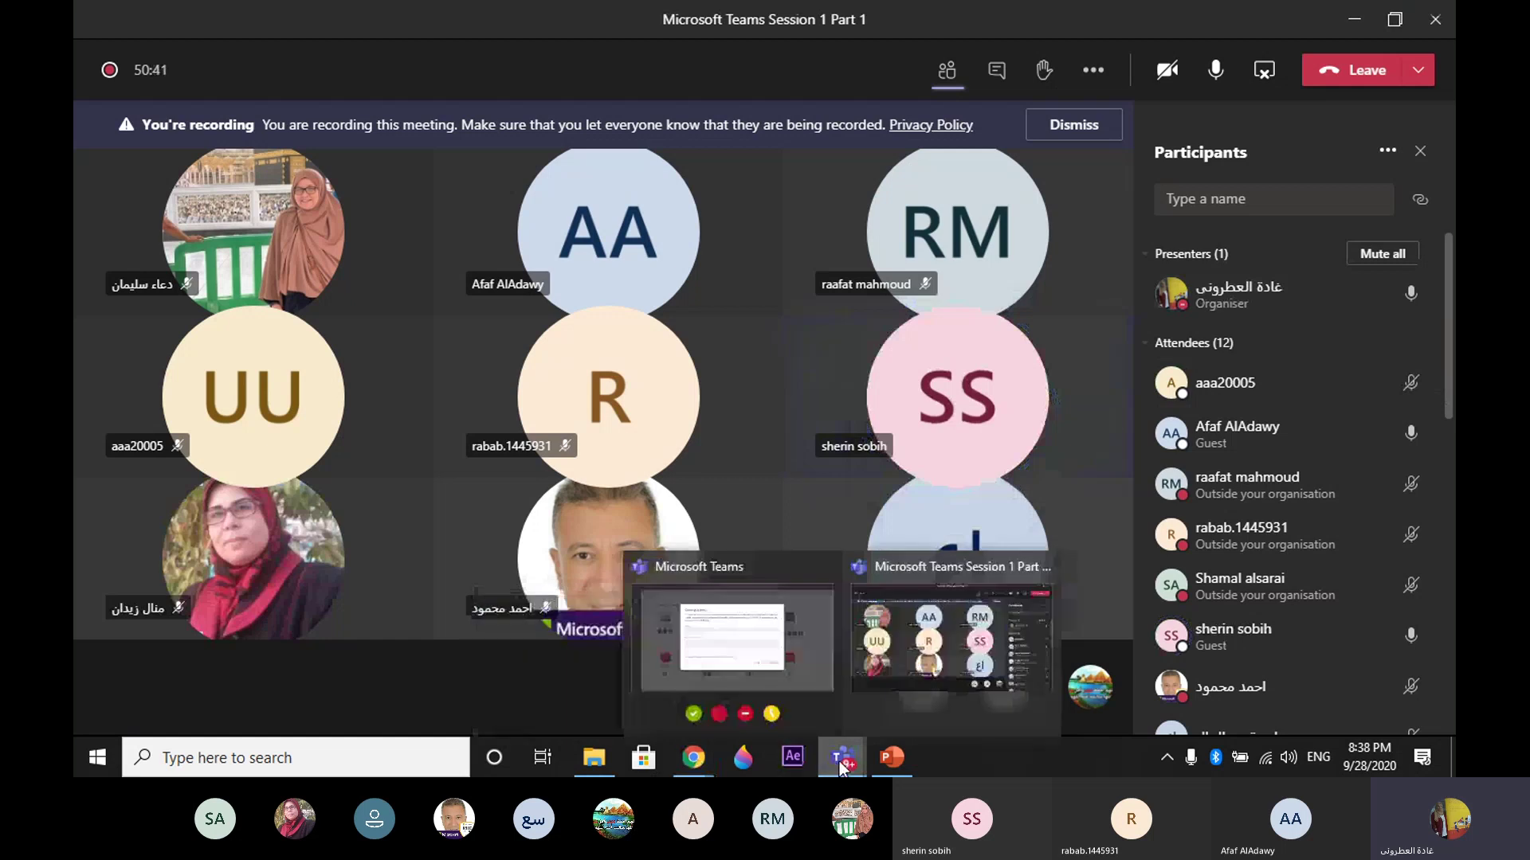
left_click(731, 633)
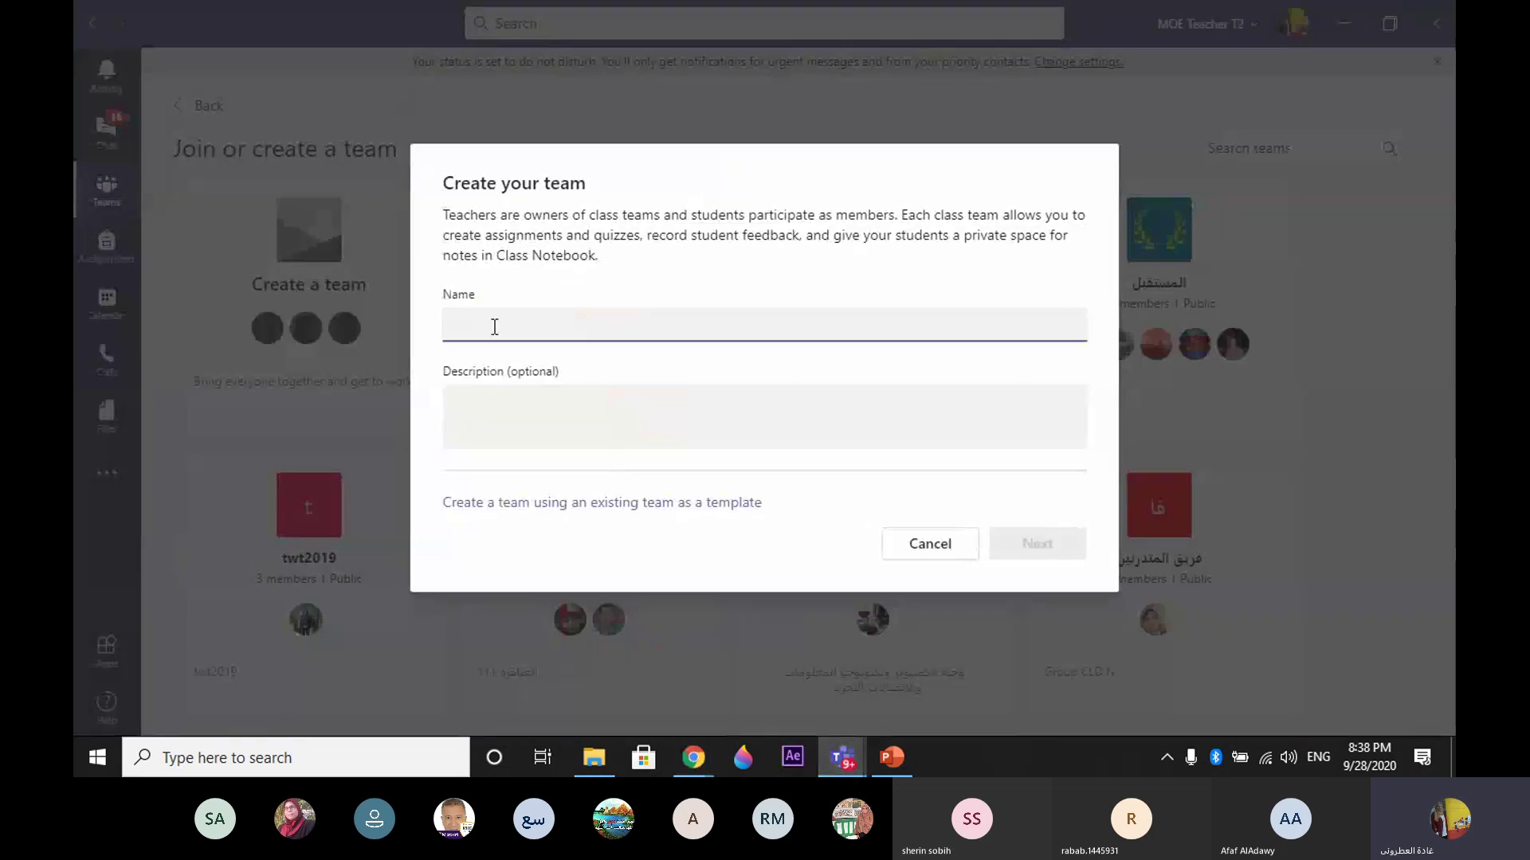
type("ing")
key("BackSpace")
key("BackSpace")
key("BackSpace")
Step: Switch the input language to Arabic, name the class team "التعلم عن بعد فصل افتراضى" and open its description for editing
key("alt+shift")
type("التع")
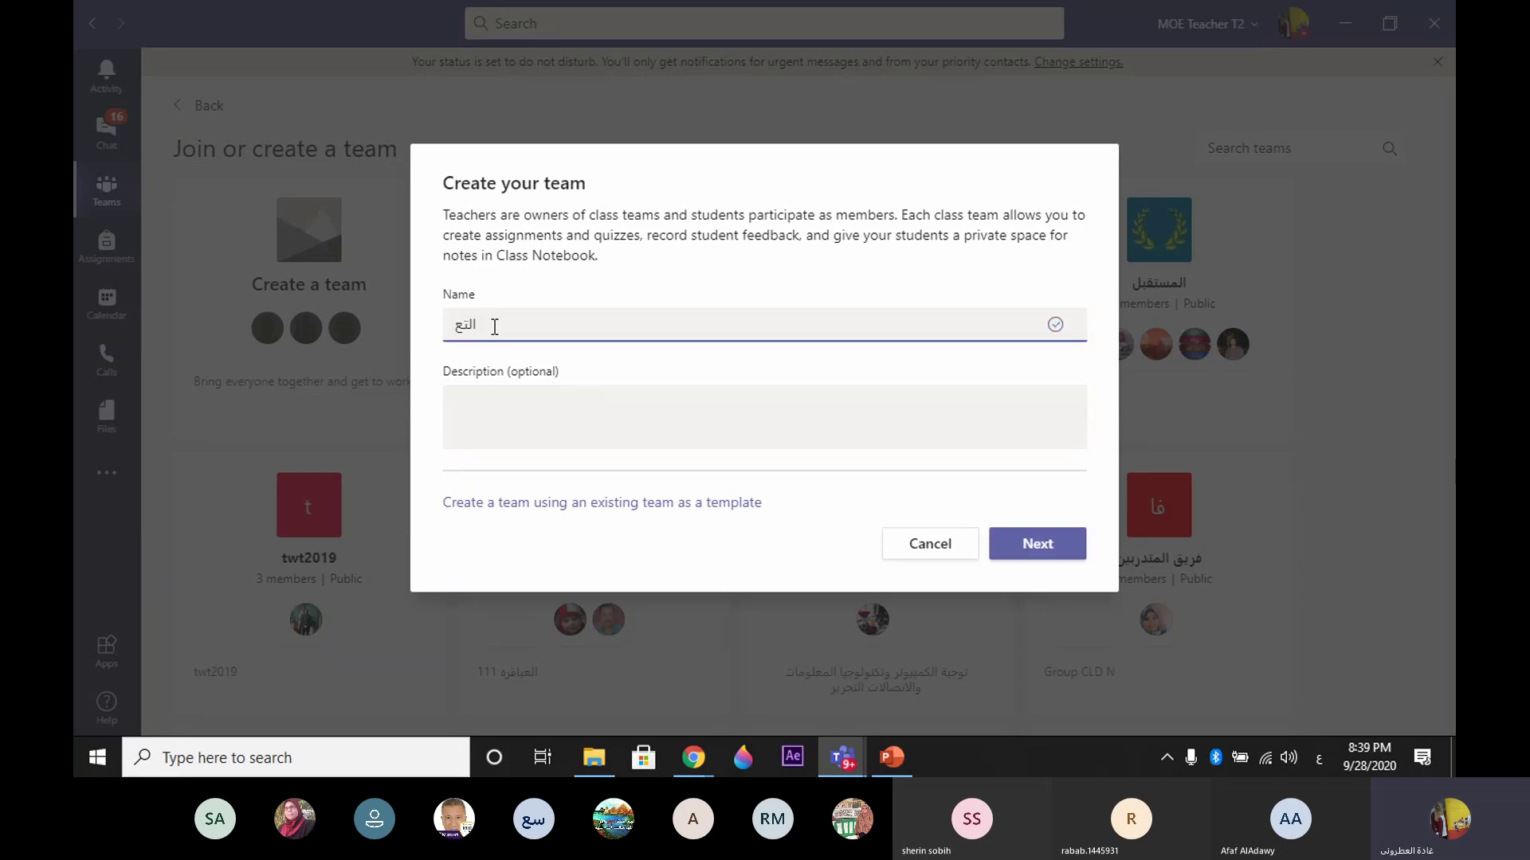
key("BackSpace")
key("BackSpace")
key("BackSpace")
key("BackSpace")
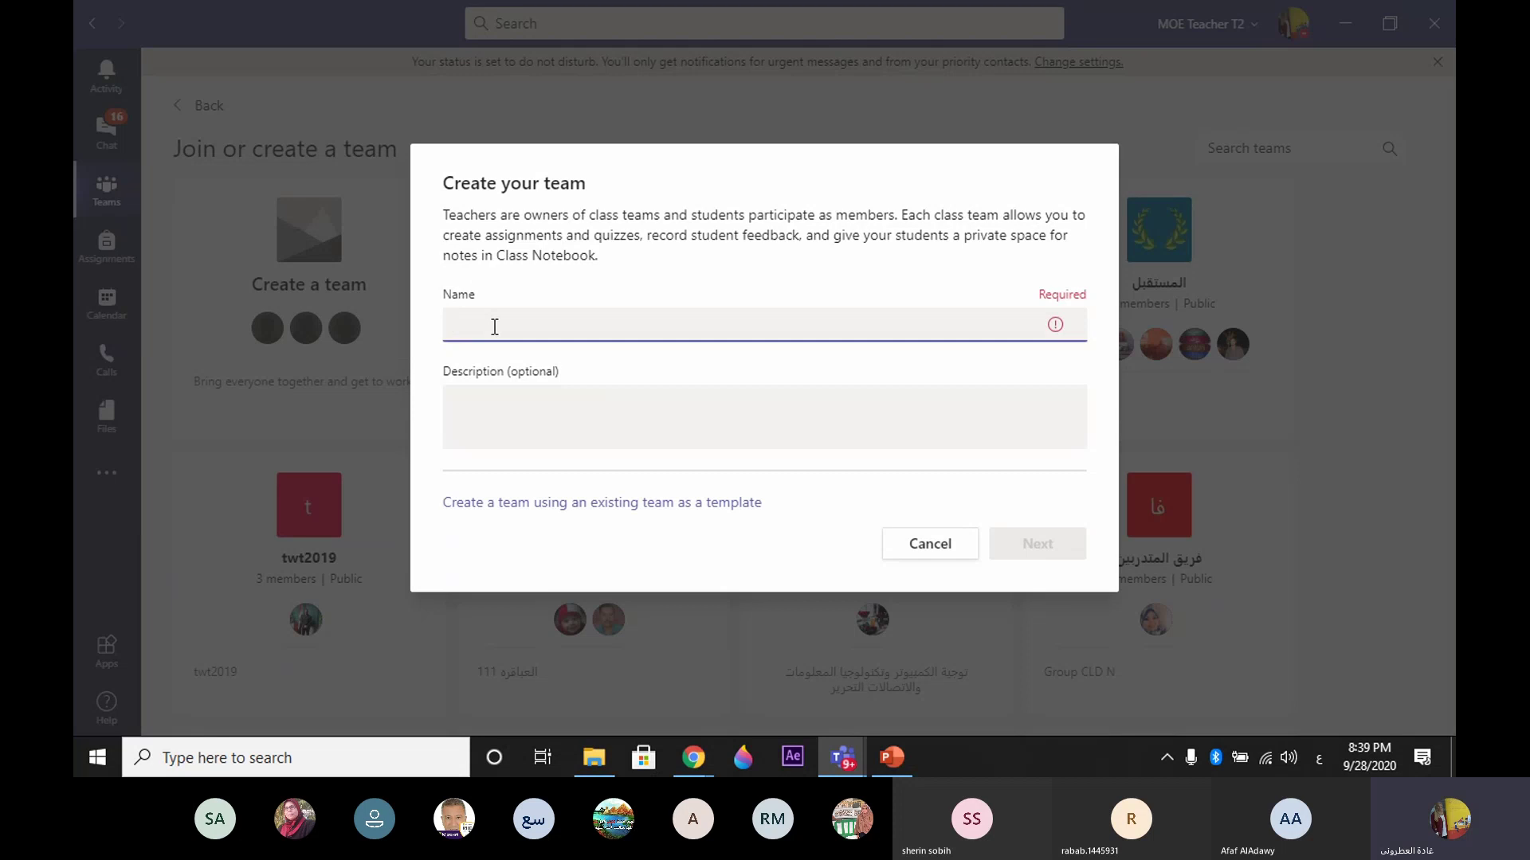
type("التعلم")
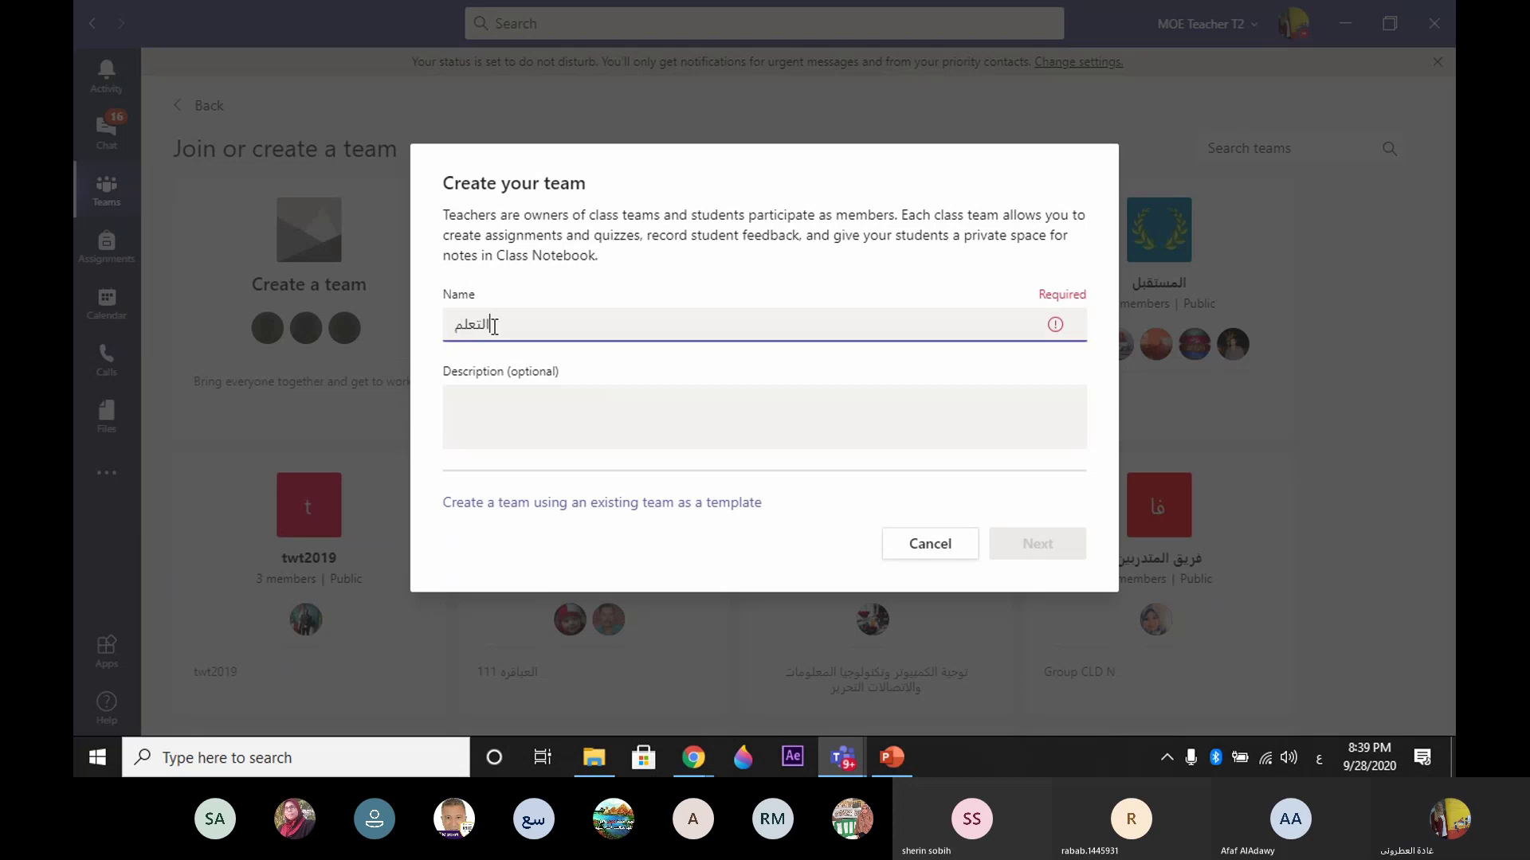
type(" عن")
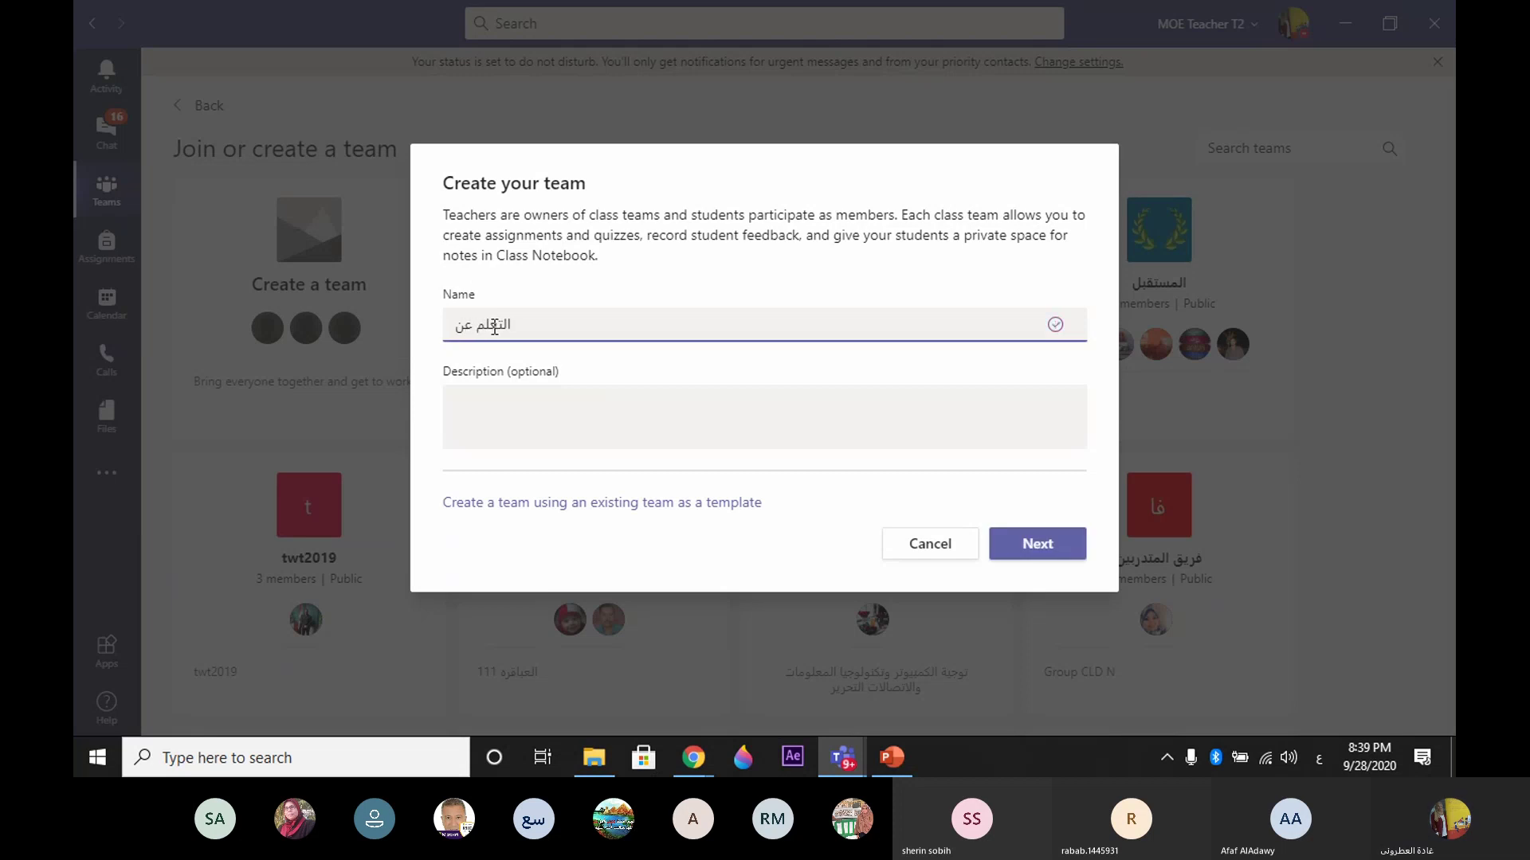
type(" بعد")
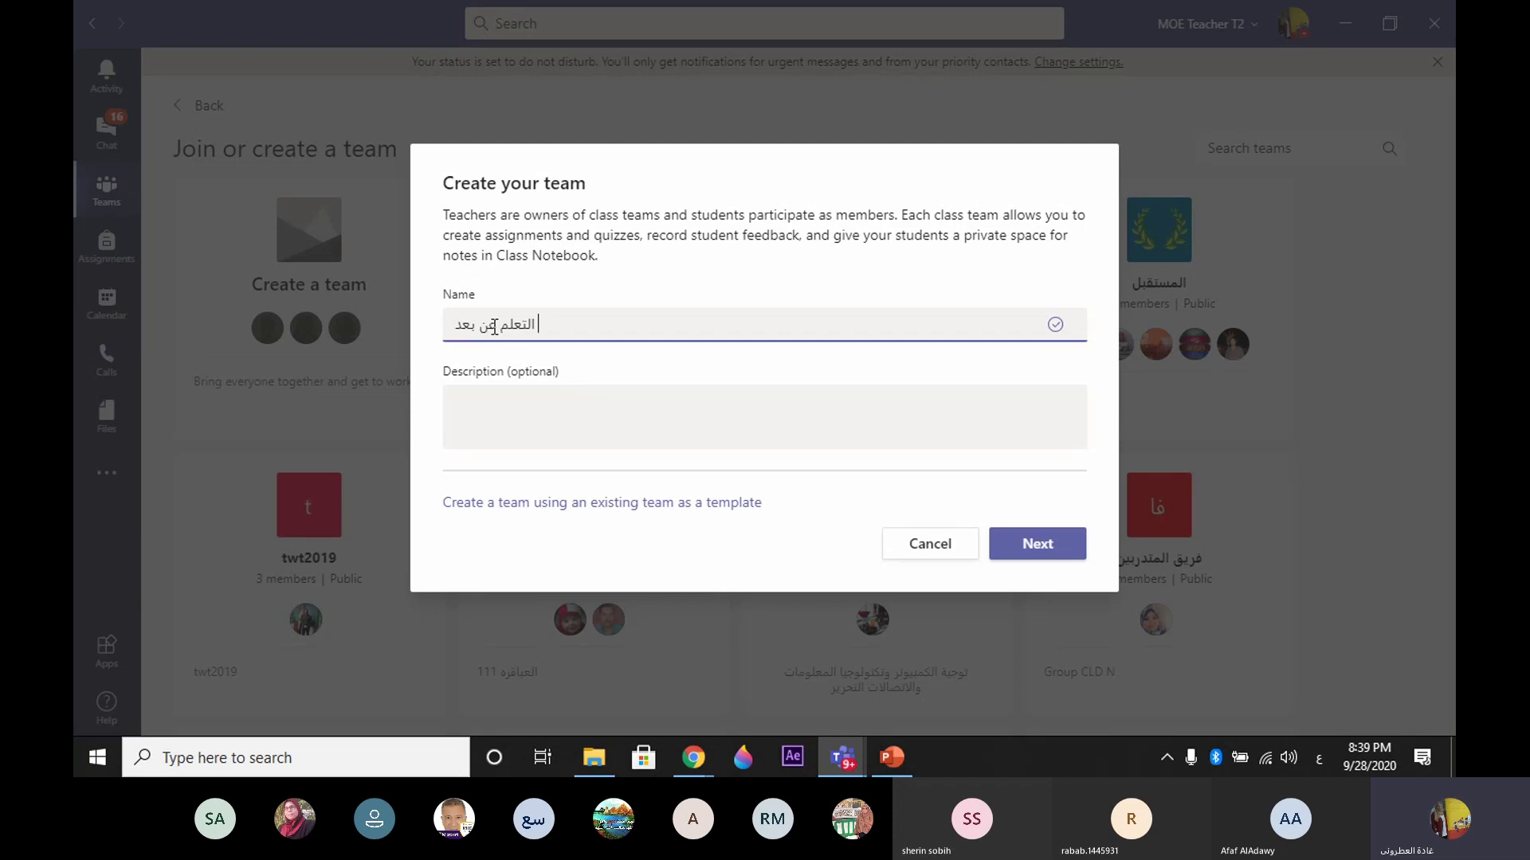
type(" فصل افتراضى")
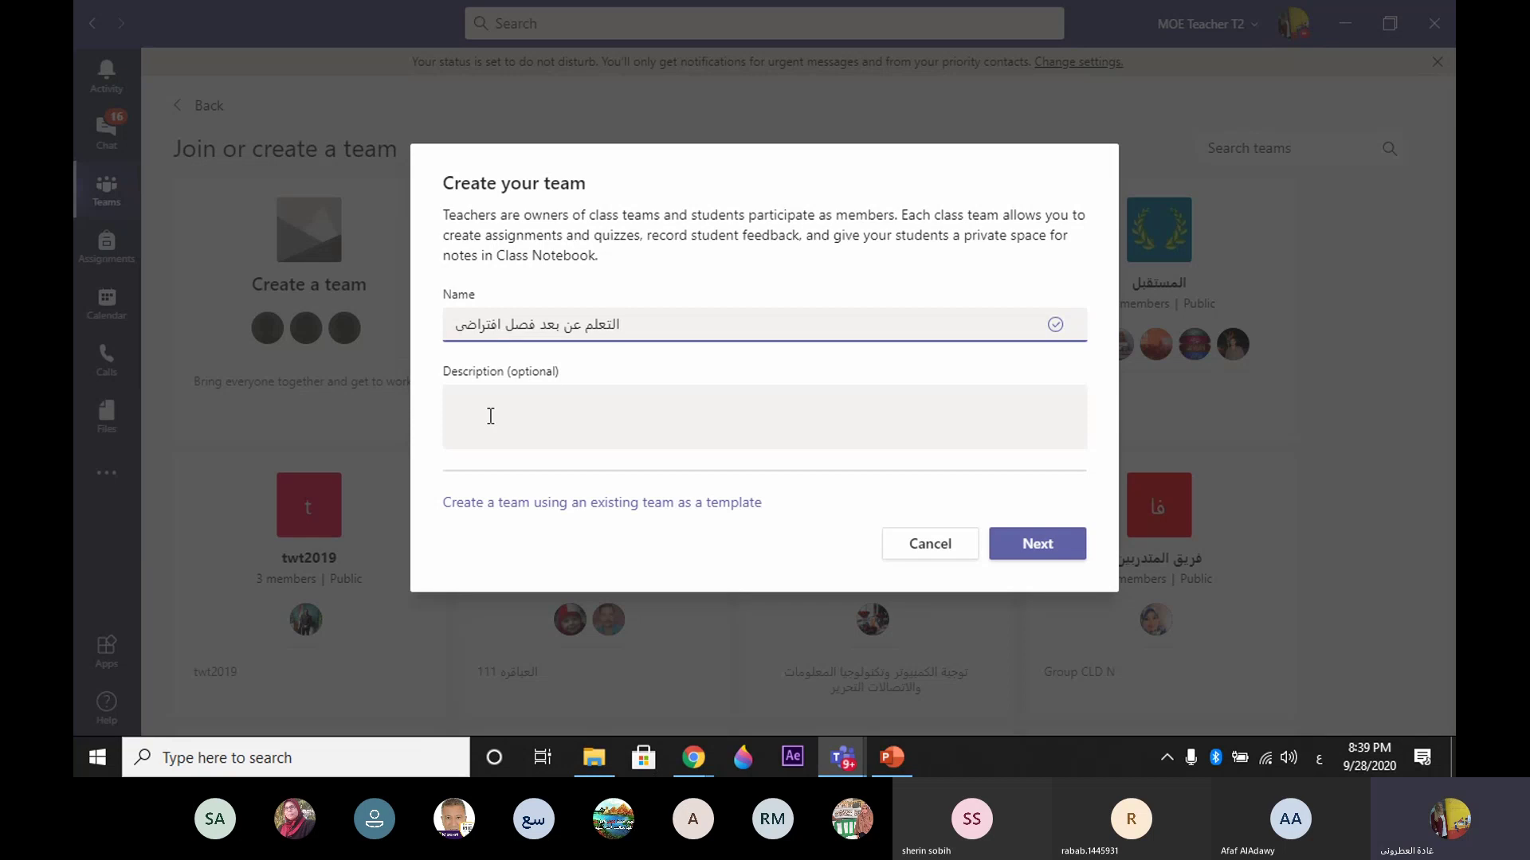
left_click(491, 416)
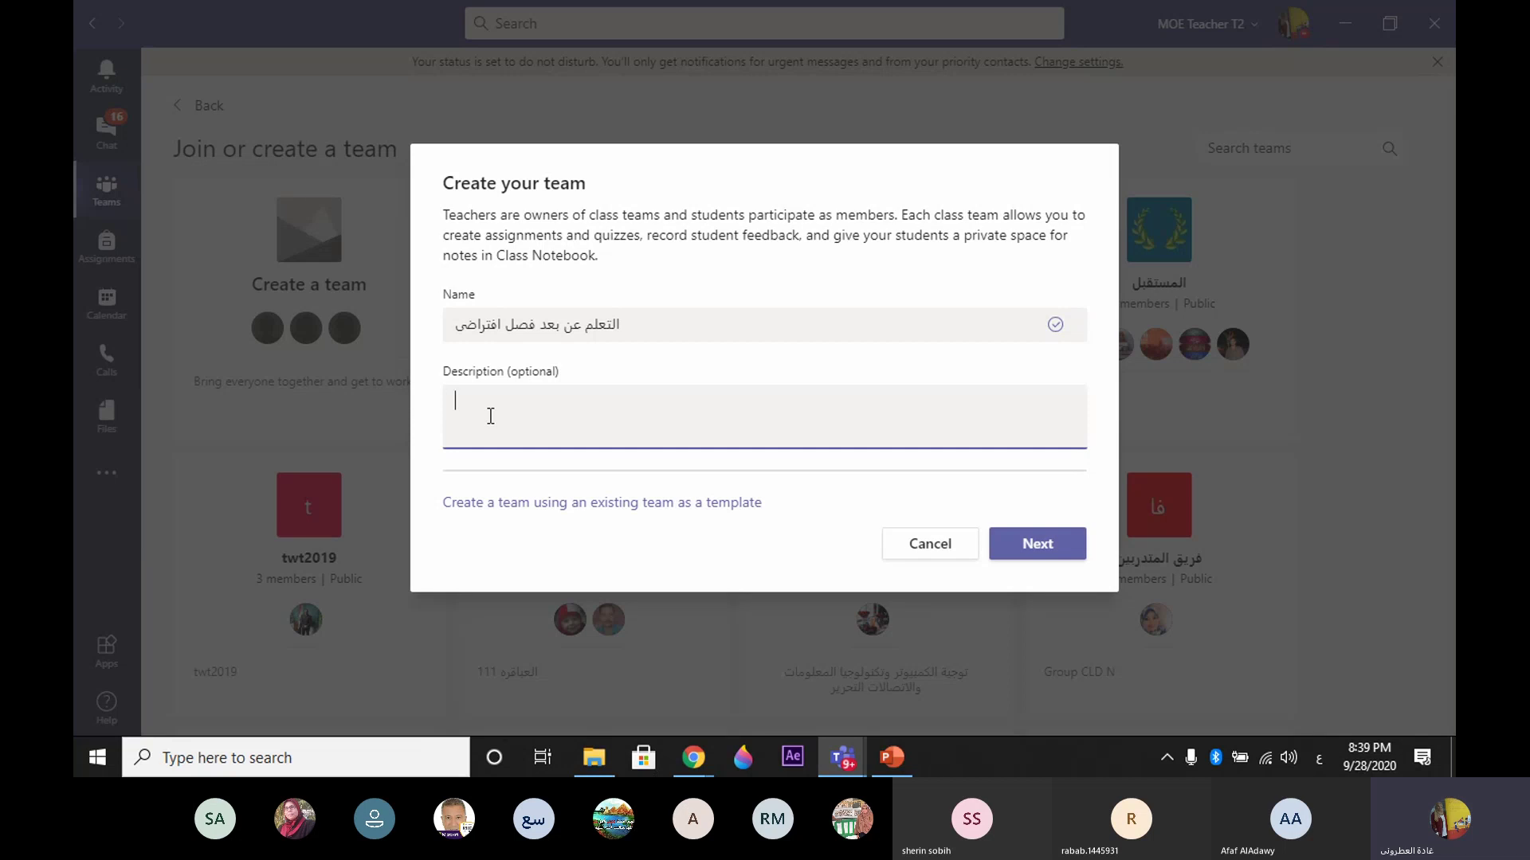
Step: Enter the team description "هذه المجموعة تخص الطلاب و المعلمين للتعلم عن بعد", correcting the spelling of its second word
type("هذه")
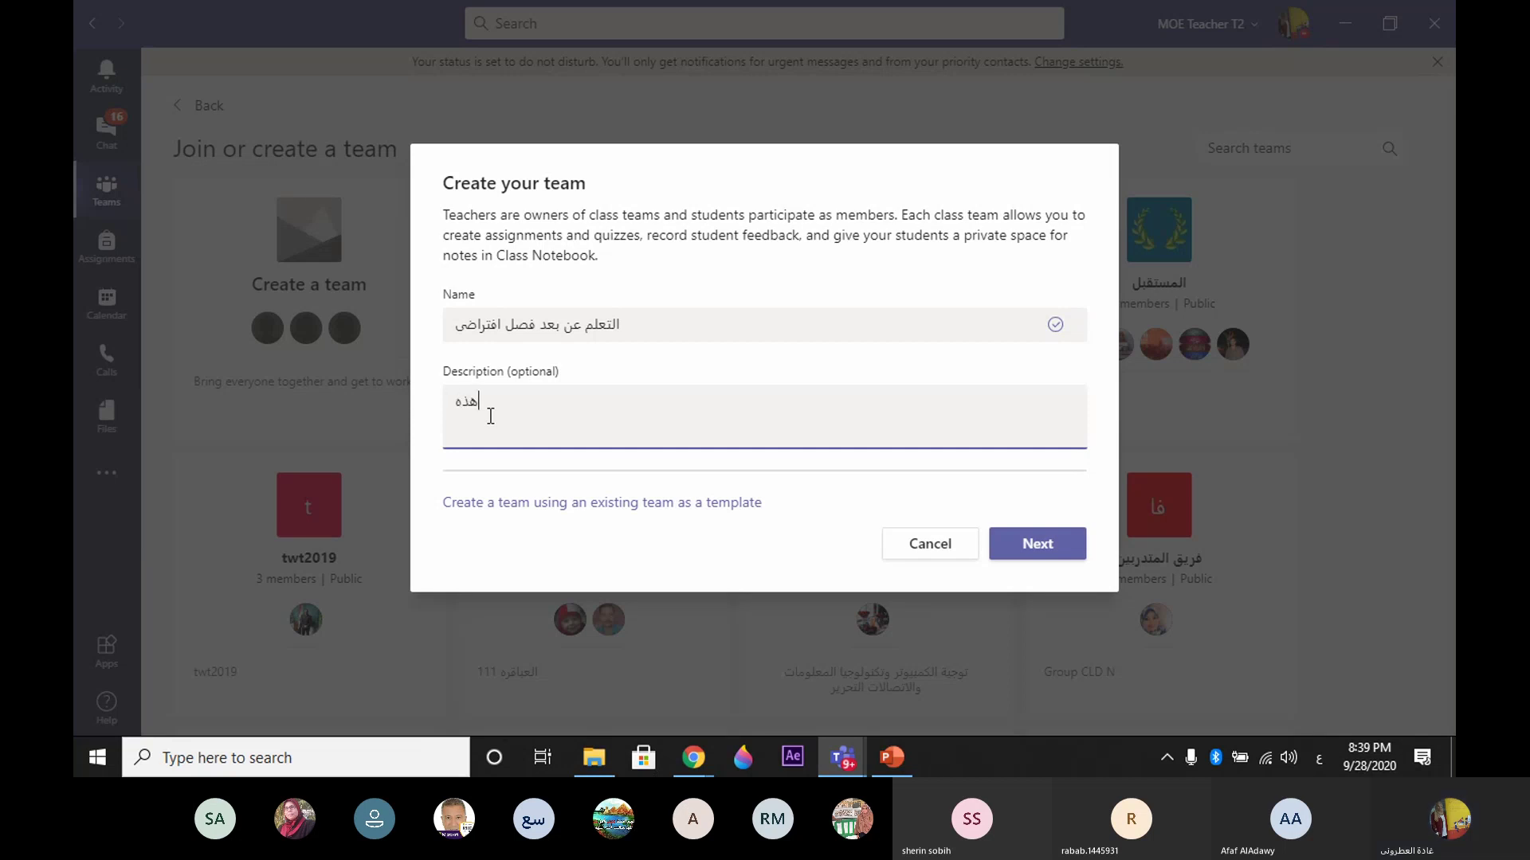
type(" المجمعة تخص ا")
type("طل")
key("BackSpace")
key("BackSpace")
key("BackSpace")
type("الطلاب")
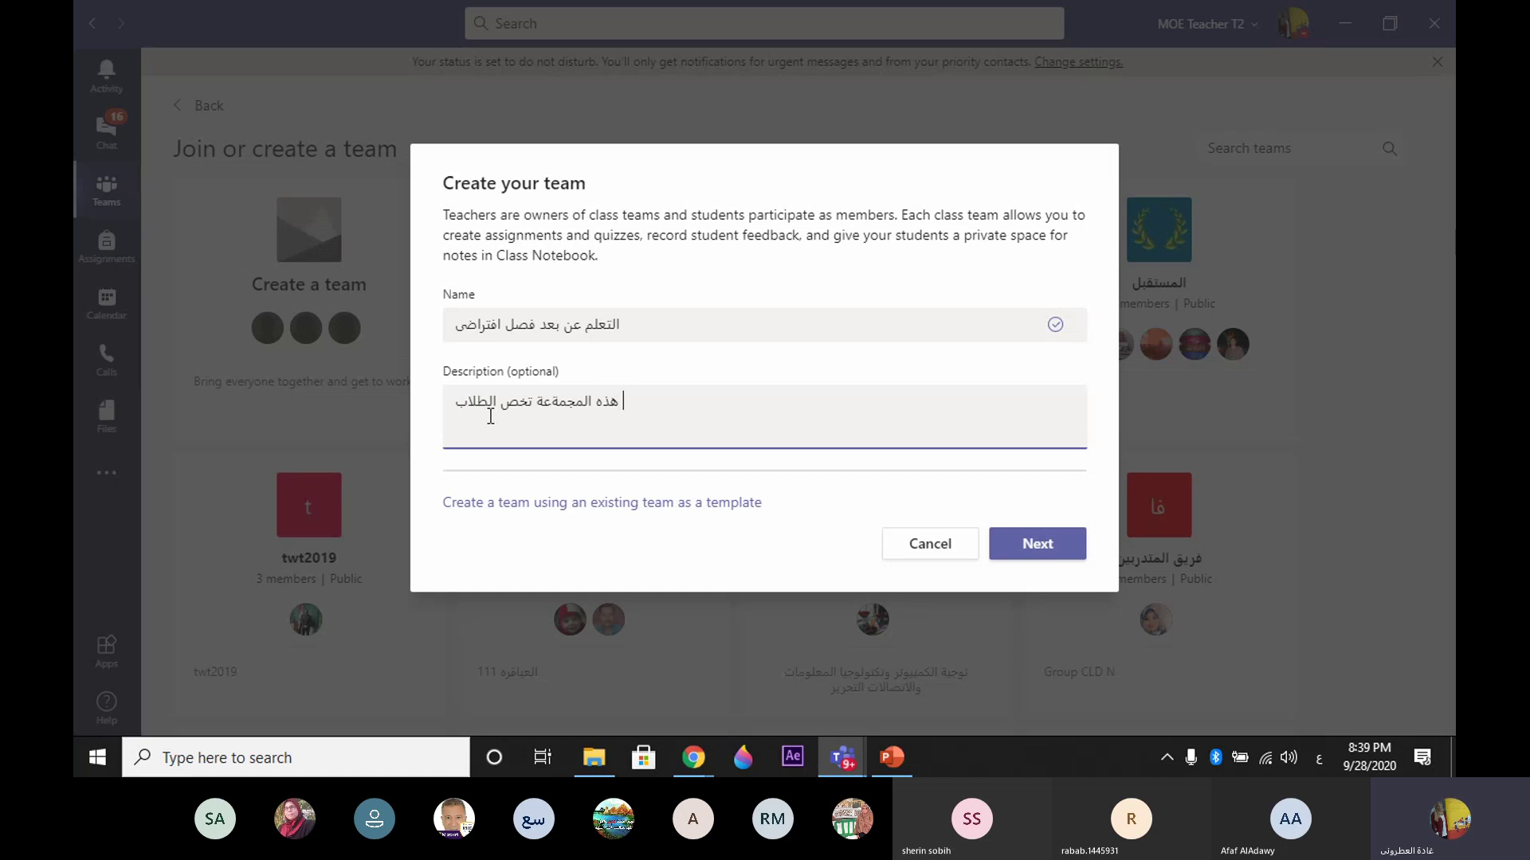
type(" و المعلمين للتعلم")
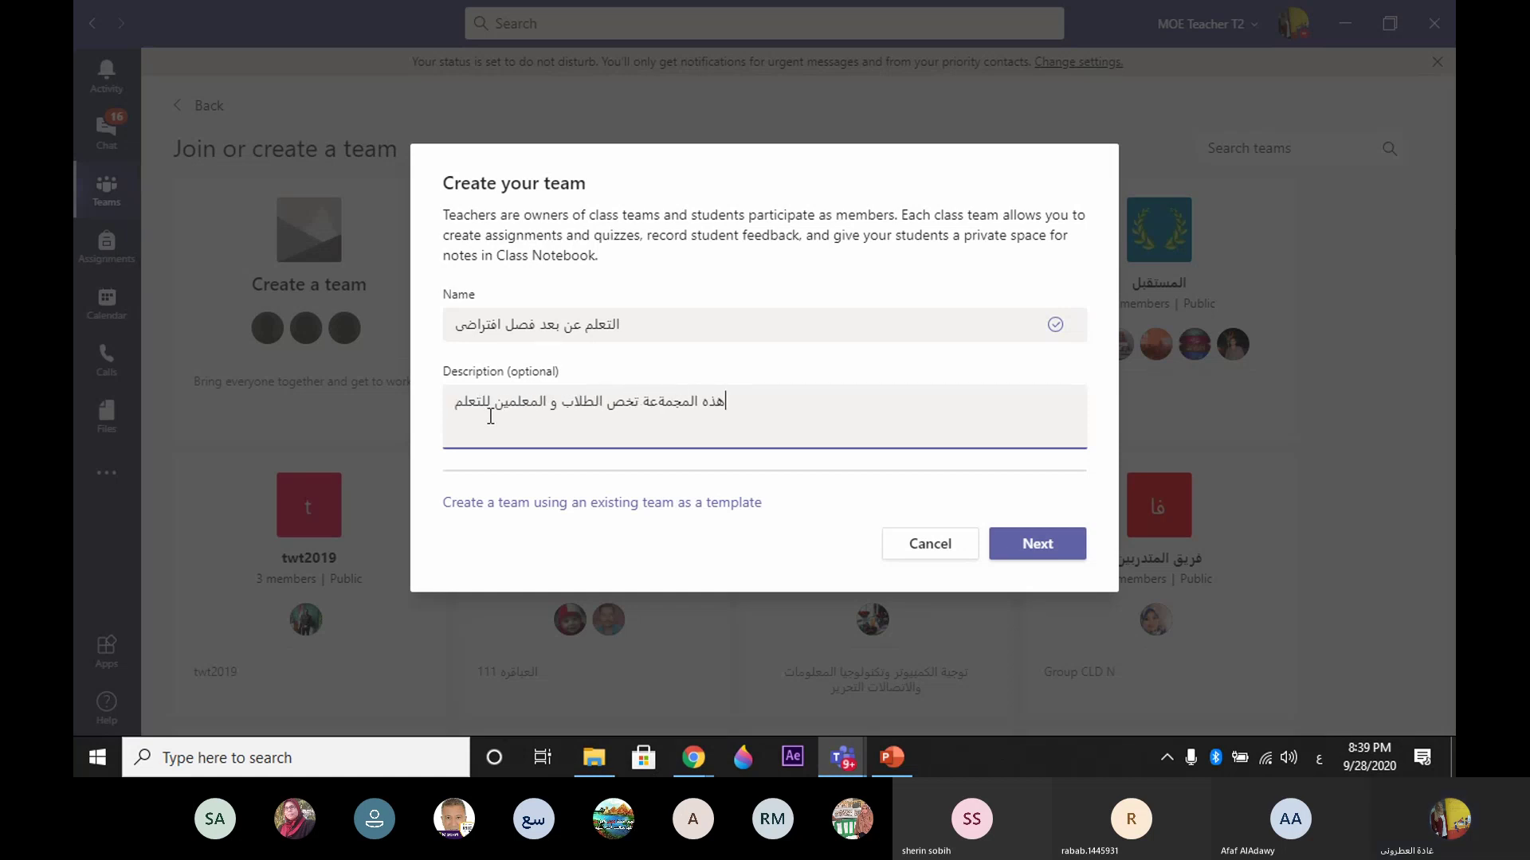
type(" عن بعد")
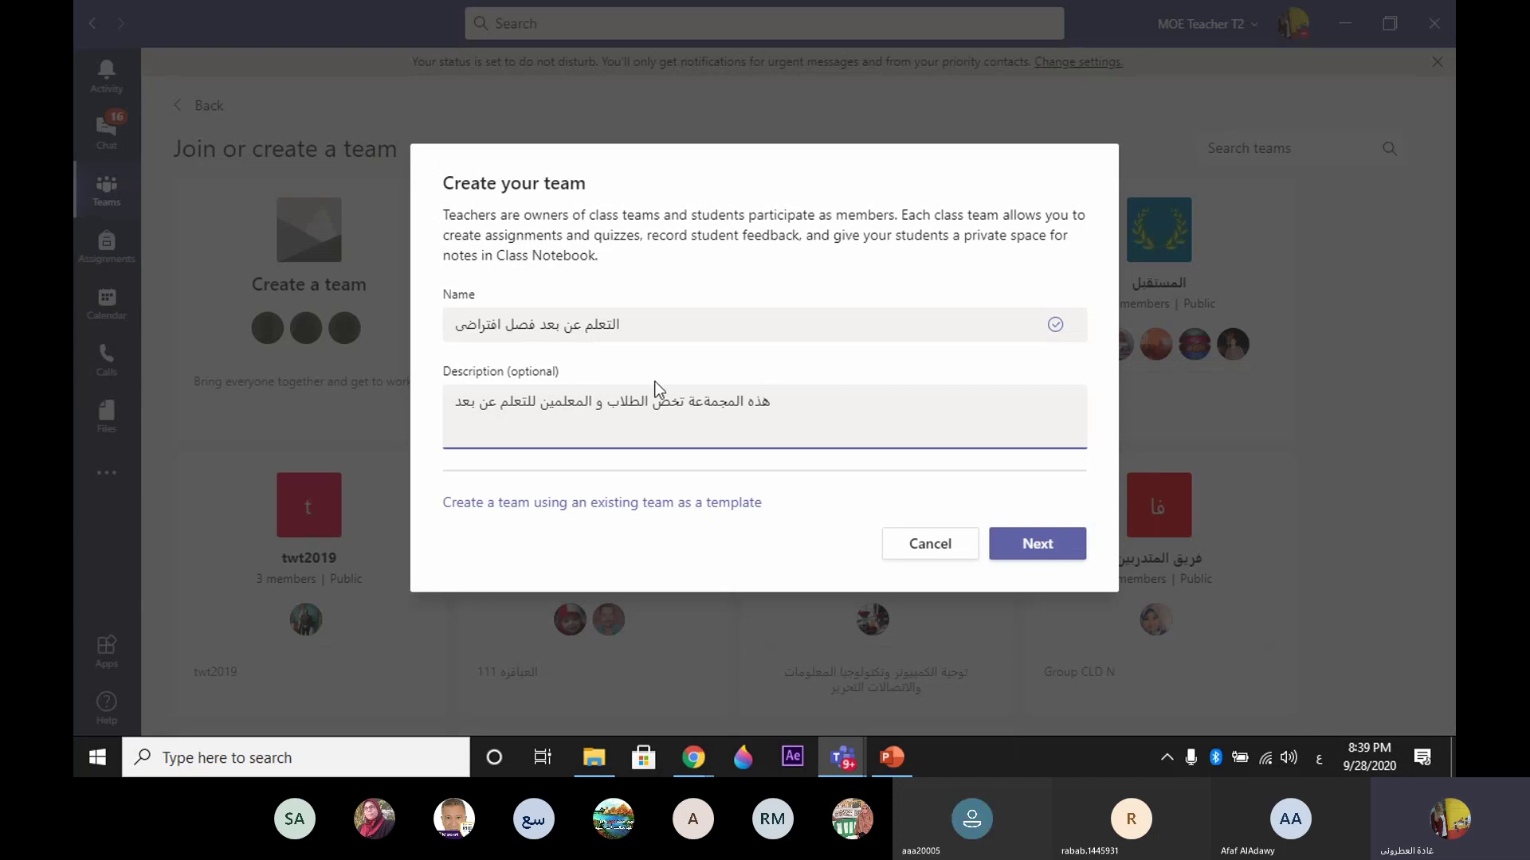
key("BackSpace")
type("و")
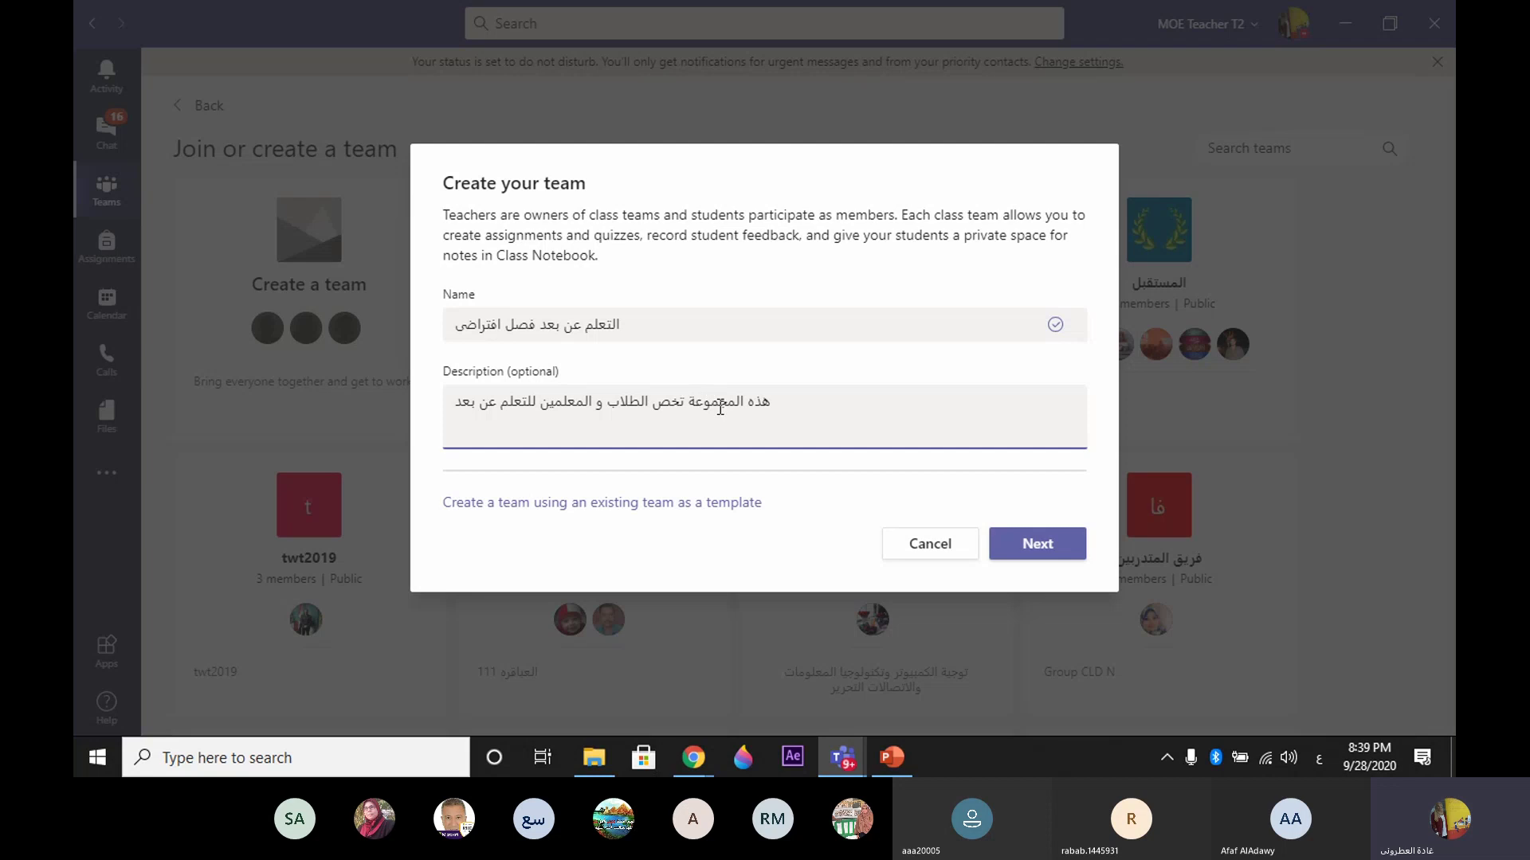
Step: Create the class team and skip adding students or teachers during creation
left_click(1060, 552)
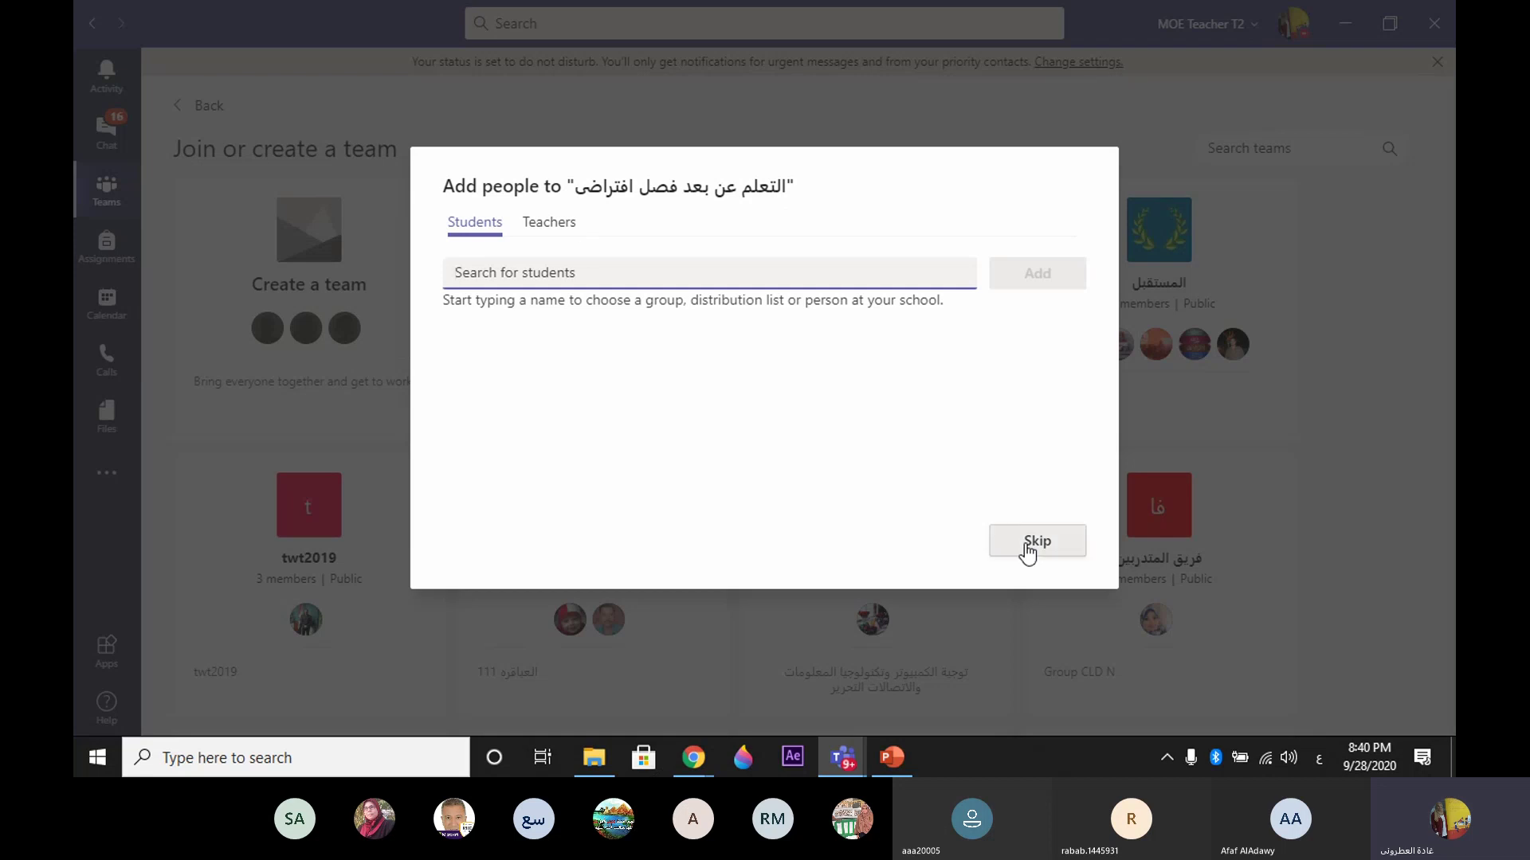
left_click(1029, 544)
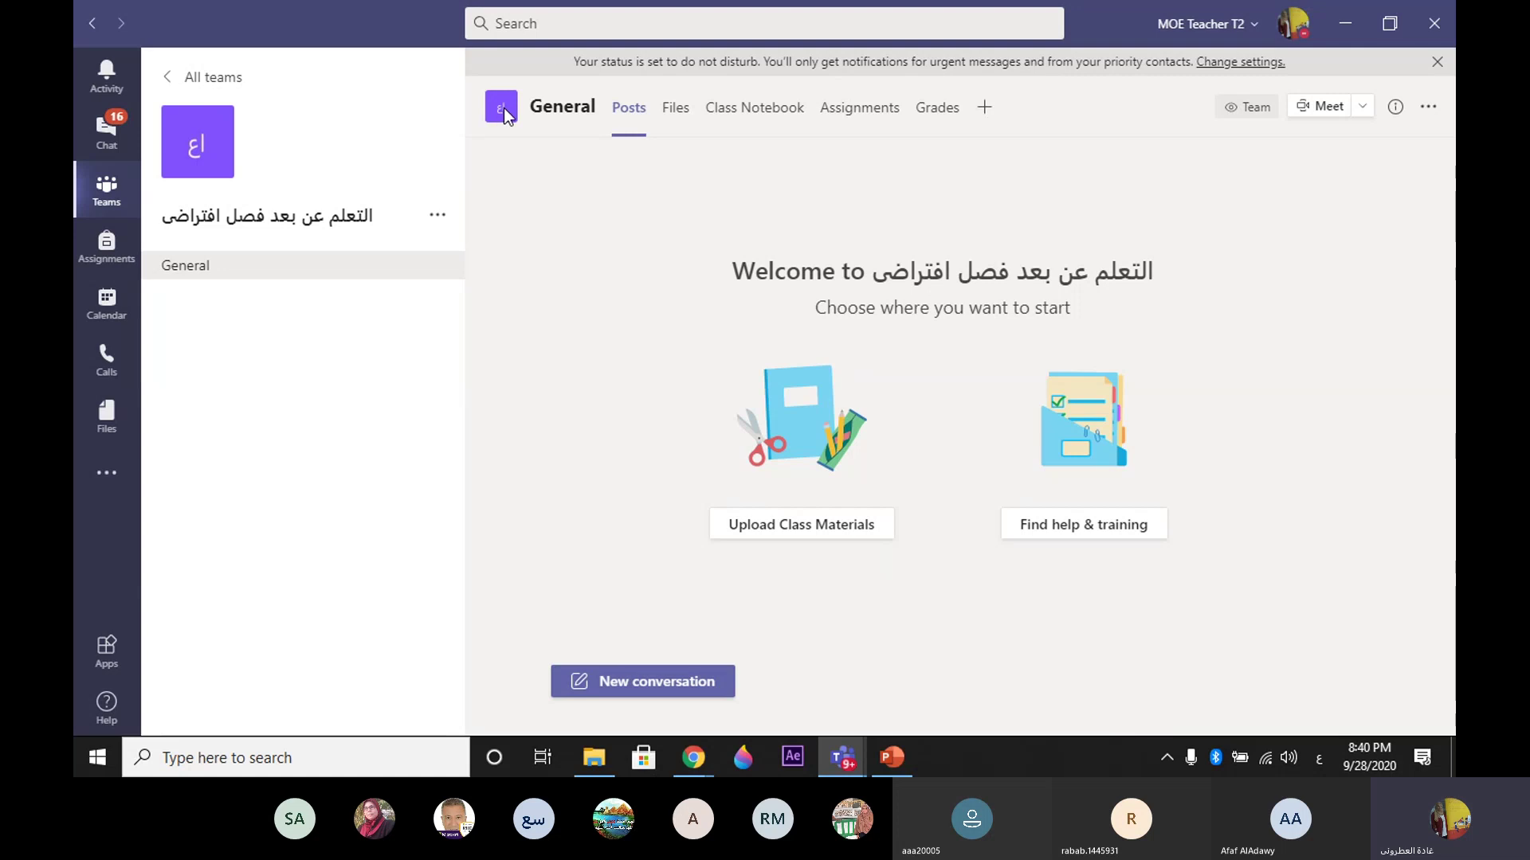
mouse_move(495, 112)
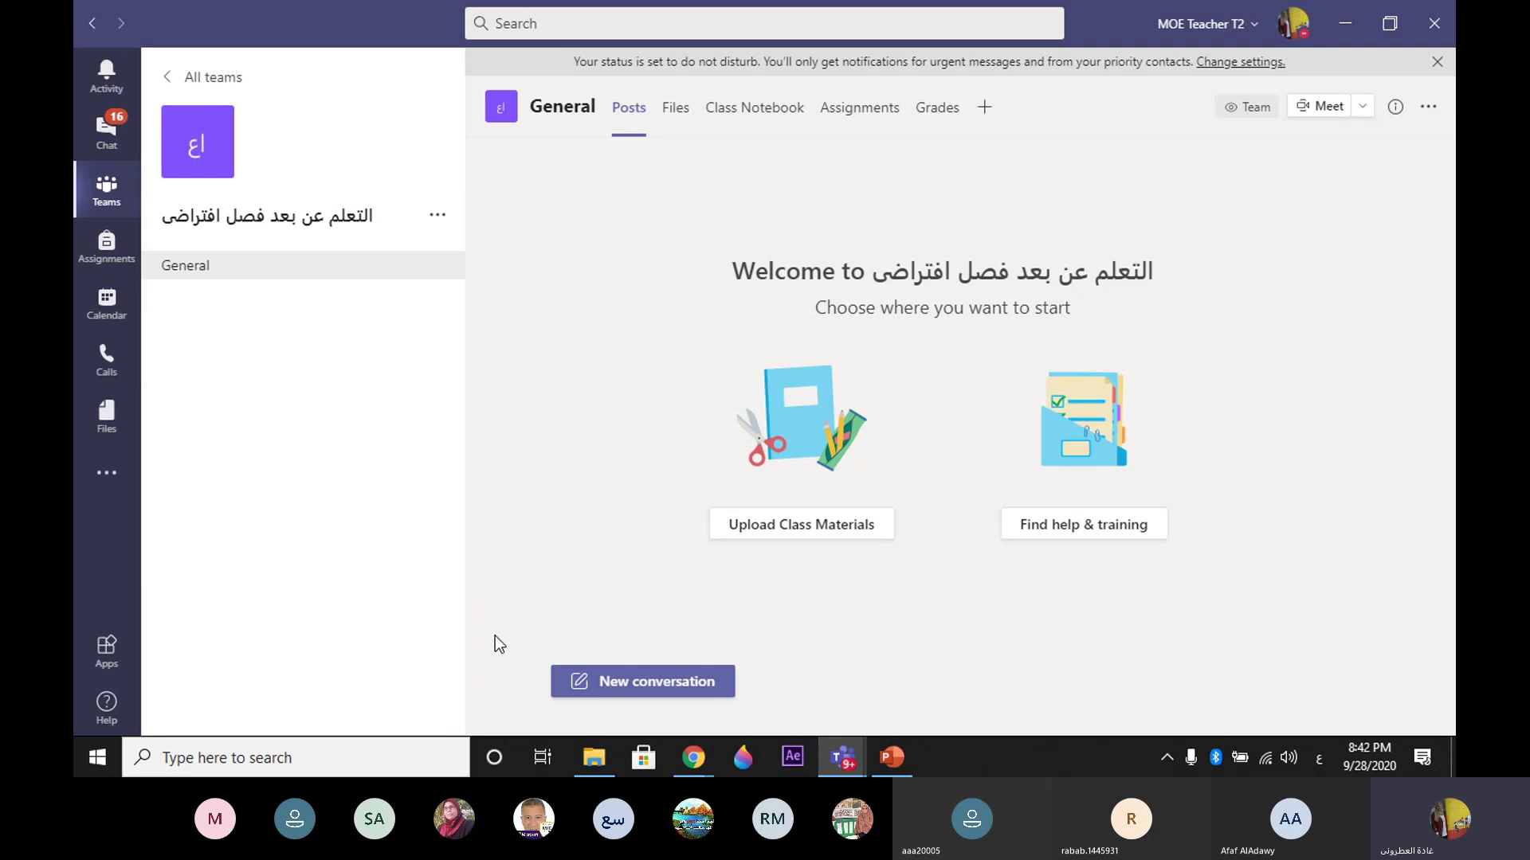
Step: Look at the new team's options, open its picture for changing and select the brown digging-tools image as the class avatar
left_click(438, 216)
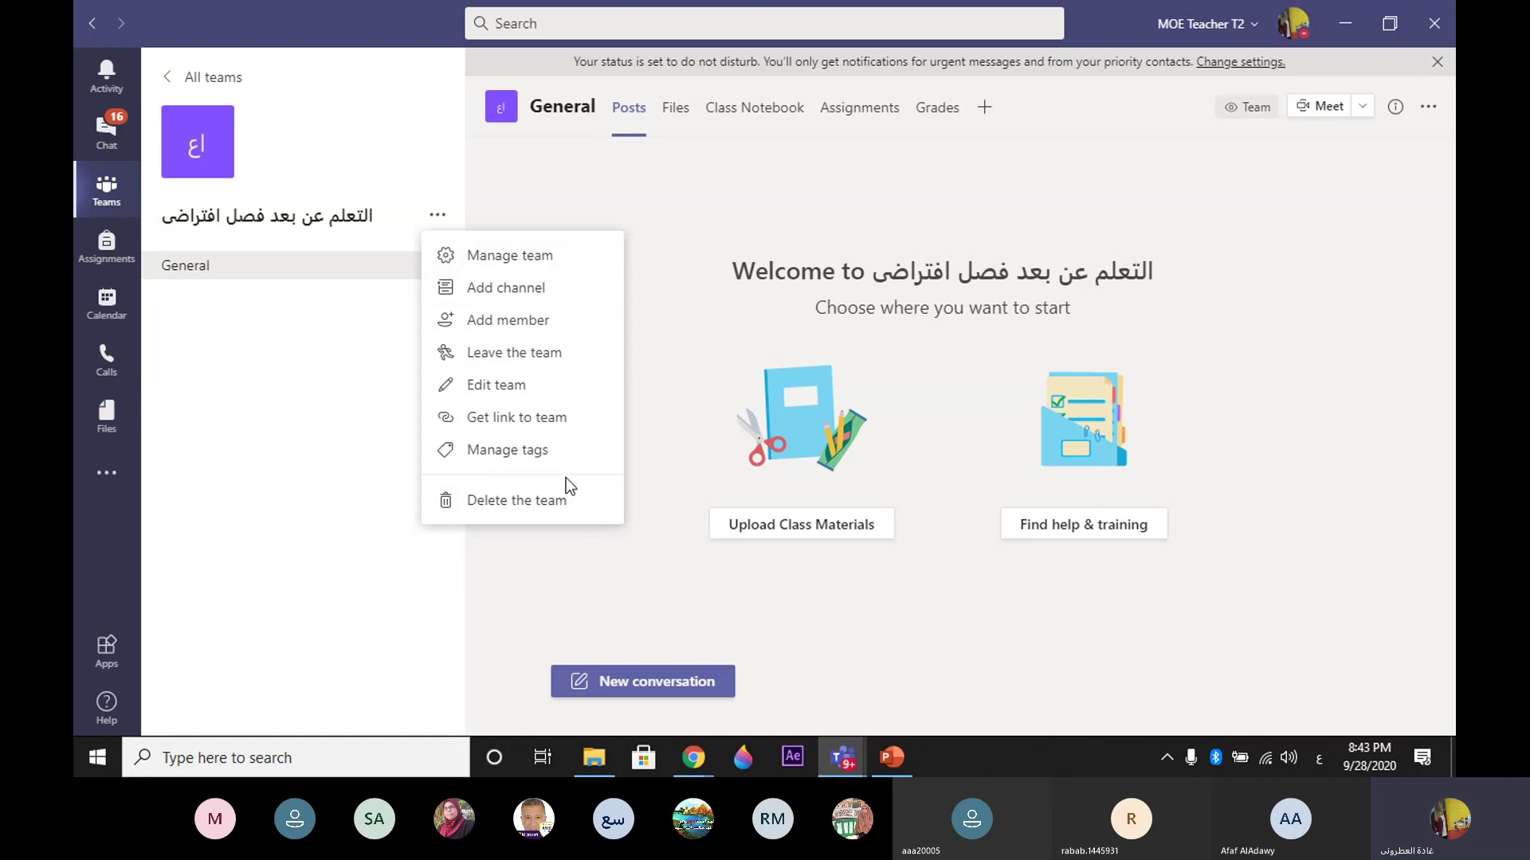
mouse_move(223, 176)
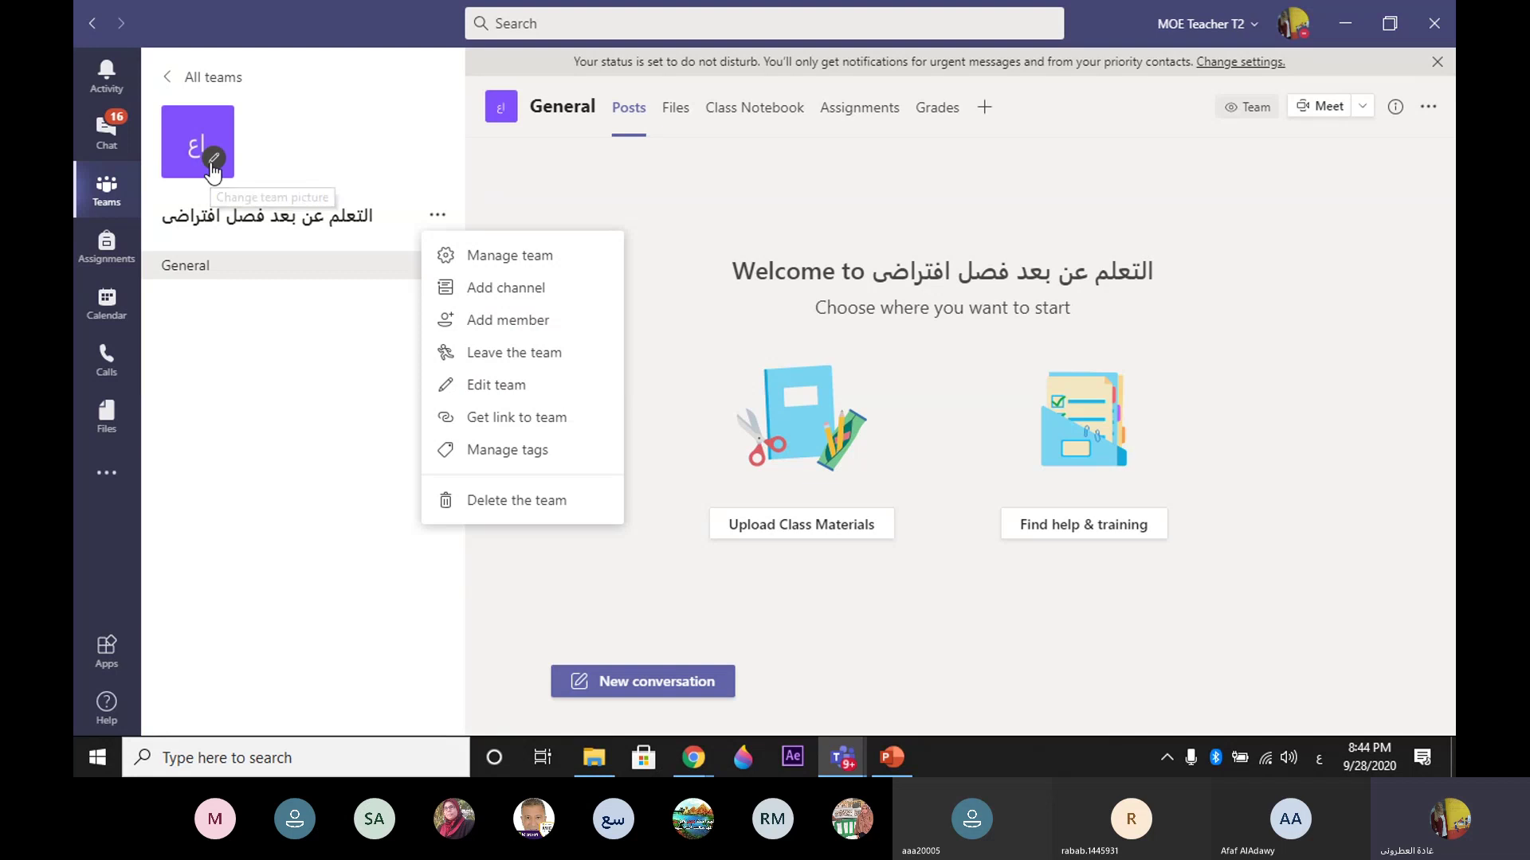
left_click(213, 169)
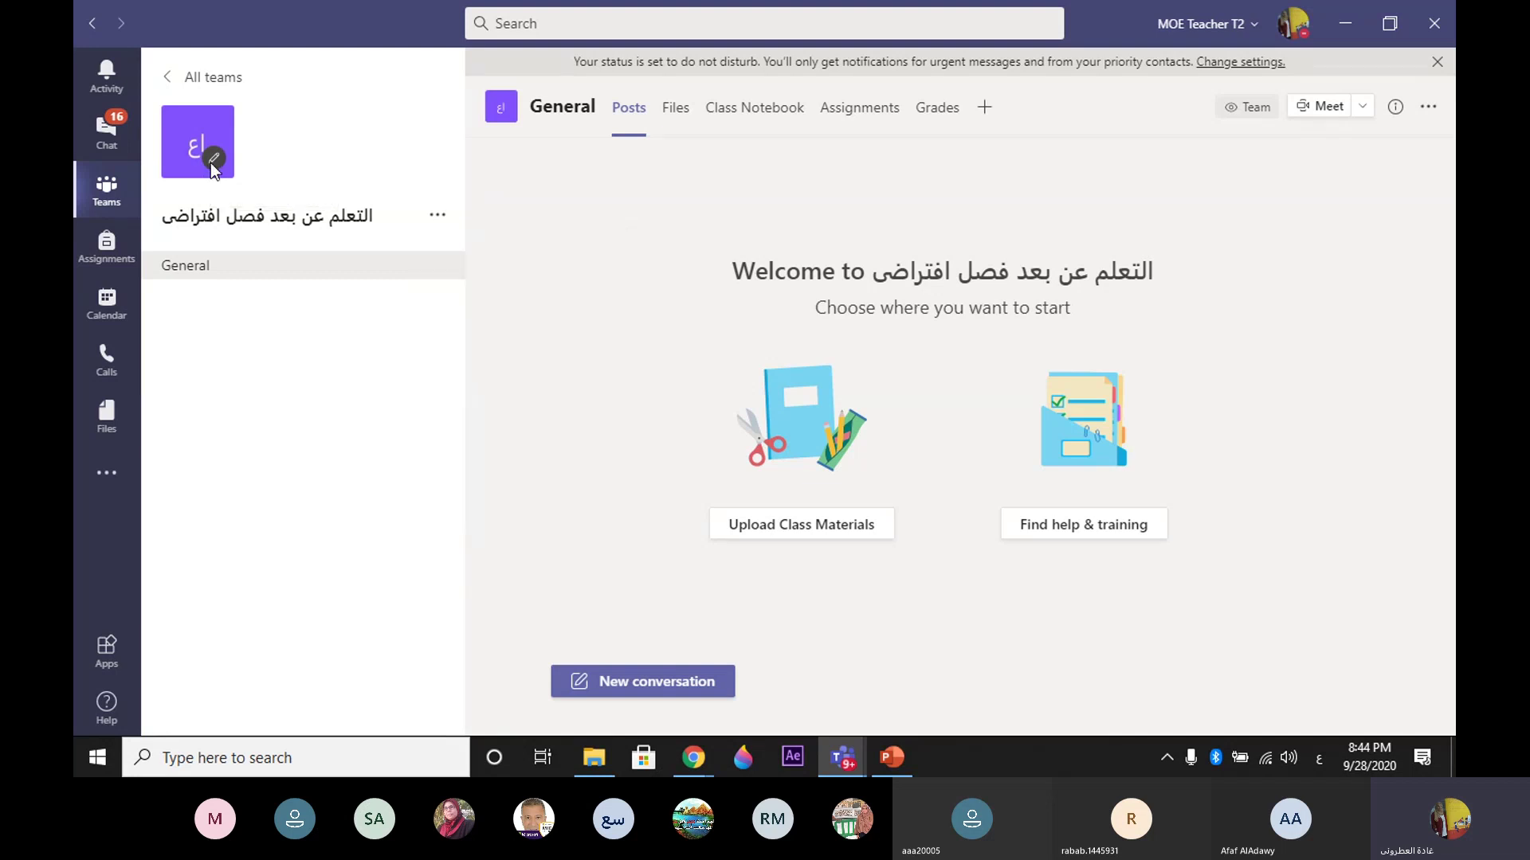
left_click(214, 165)
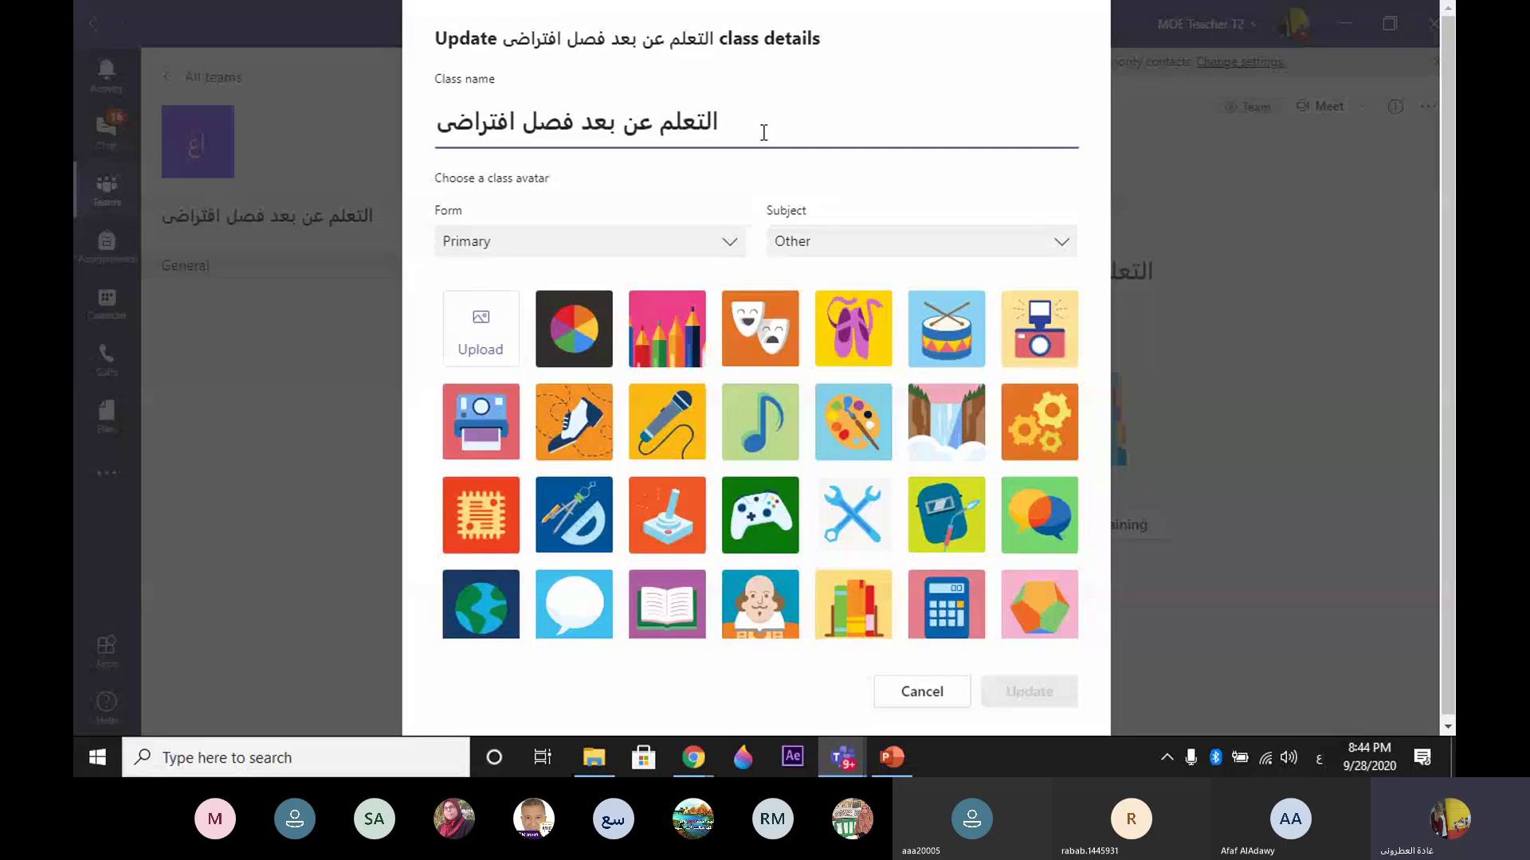
left_click(763, 132)
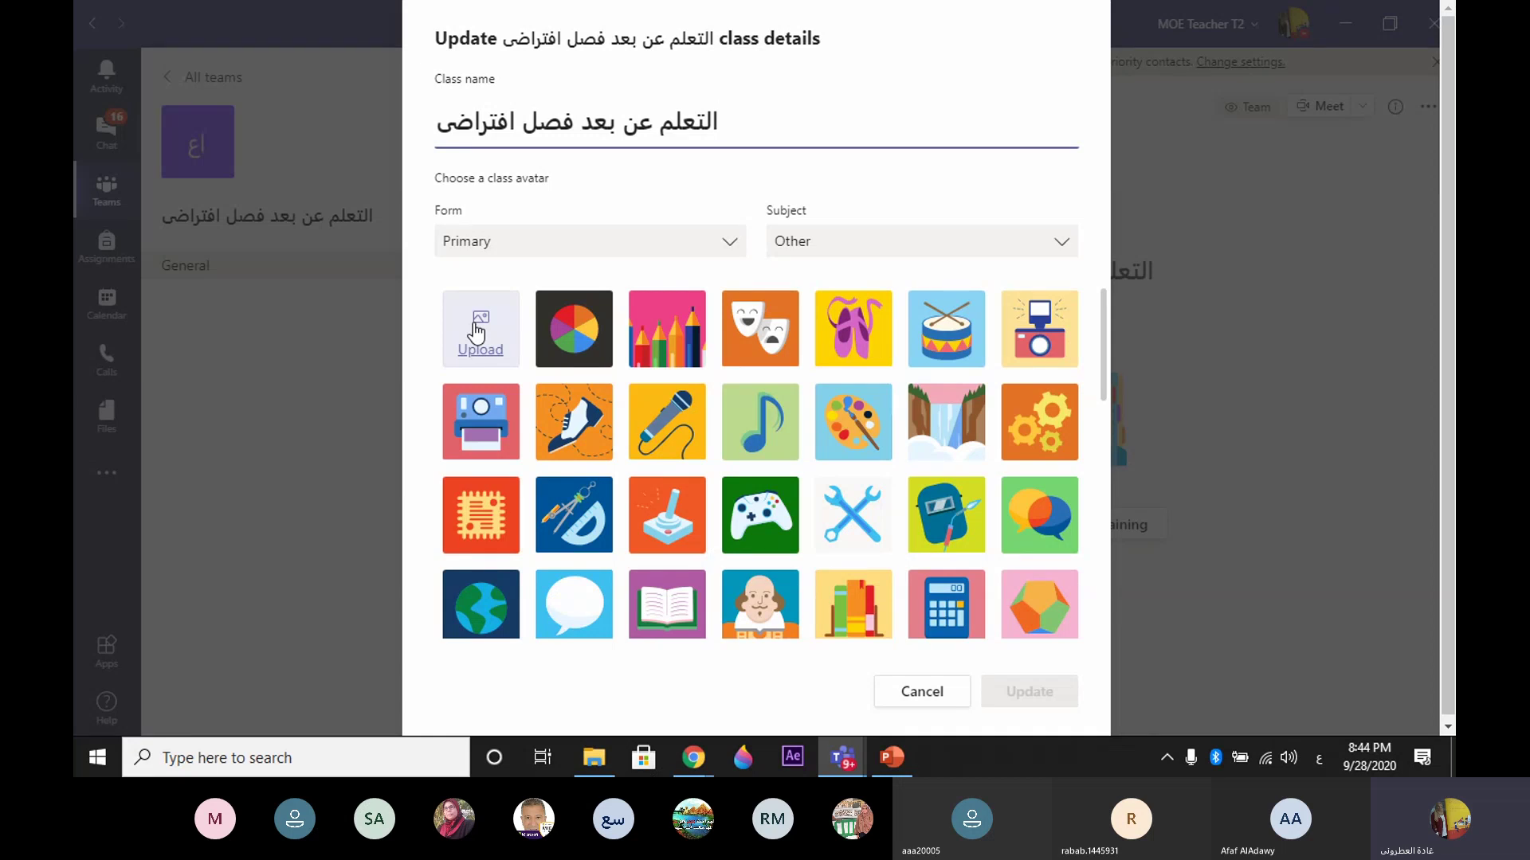
left_click_drag(1102, 368, 1101, 522)
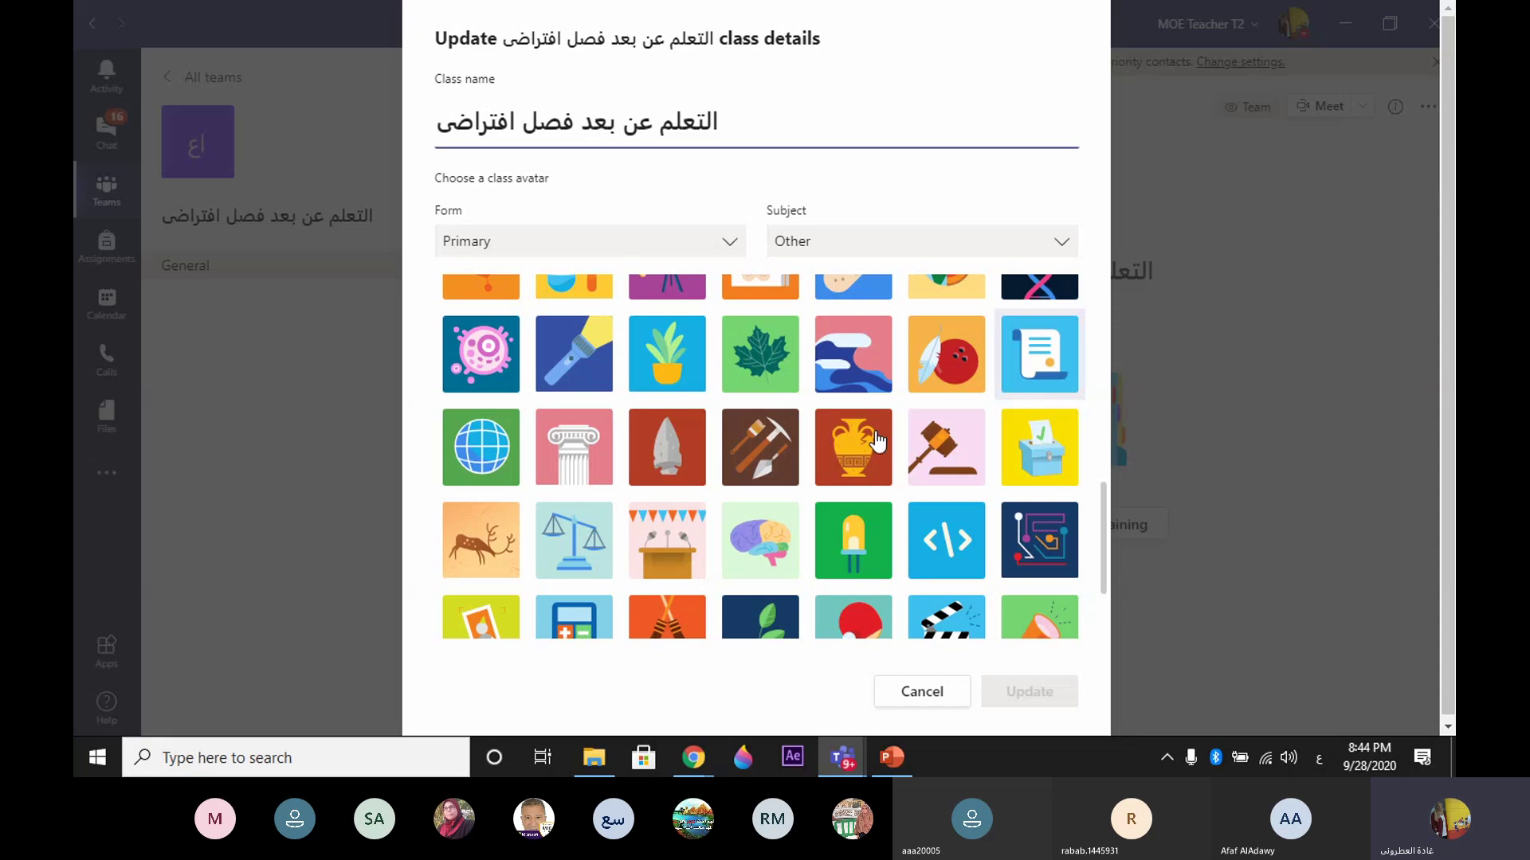
left_click(764, 459)
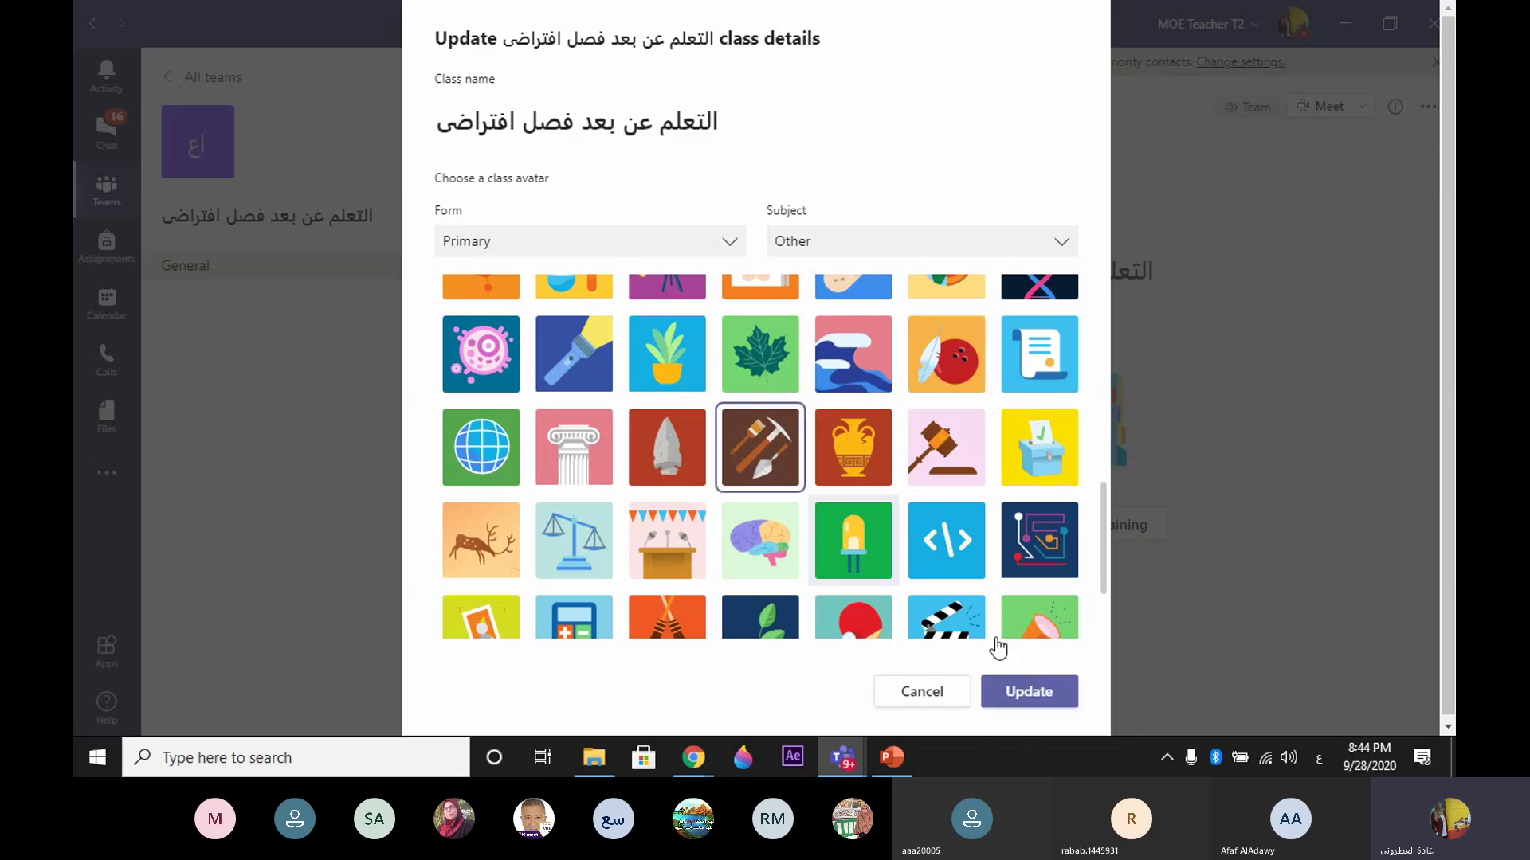
Step: Review the Form and Subject choices, keep Primary and Other, and save the updated class details
left_click(730, 244)
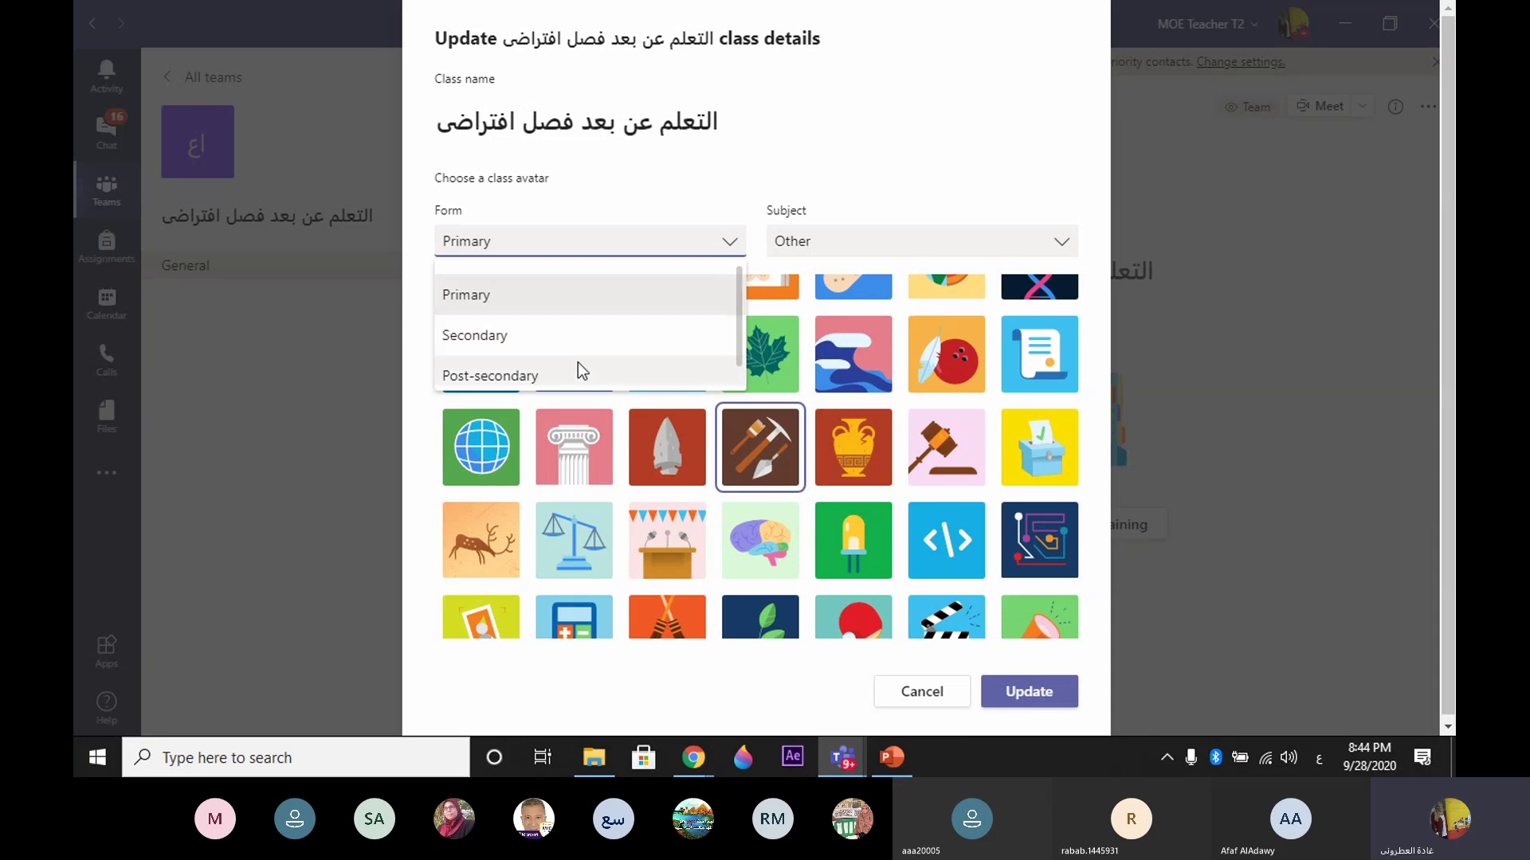
left_click(1066, 244)
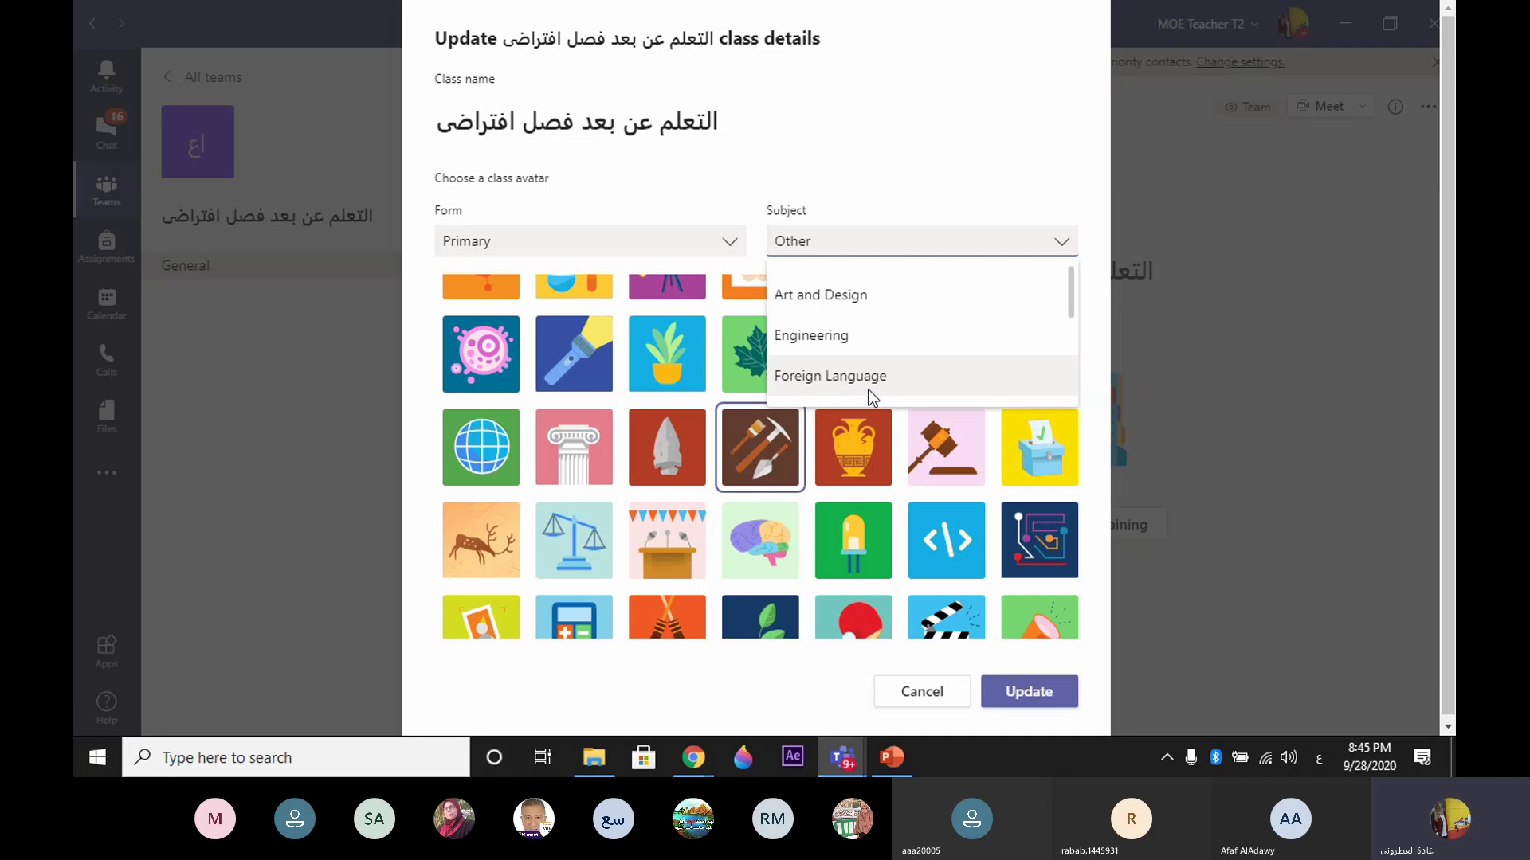
left_click(827, 243)
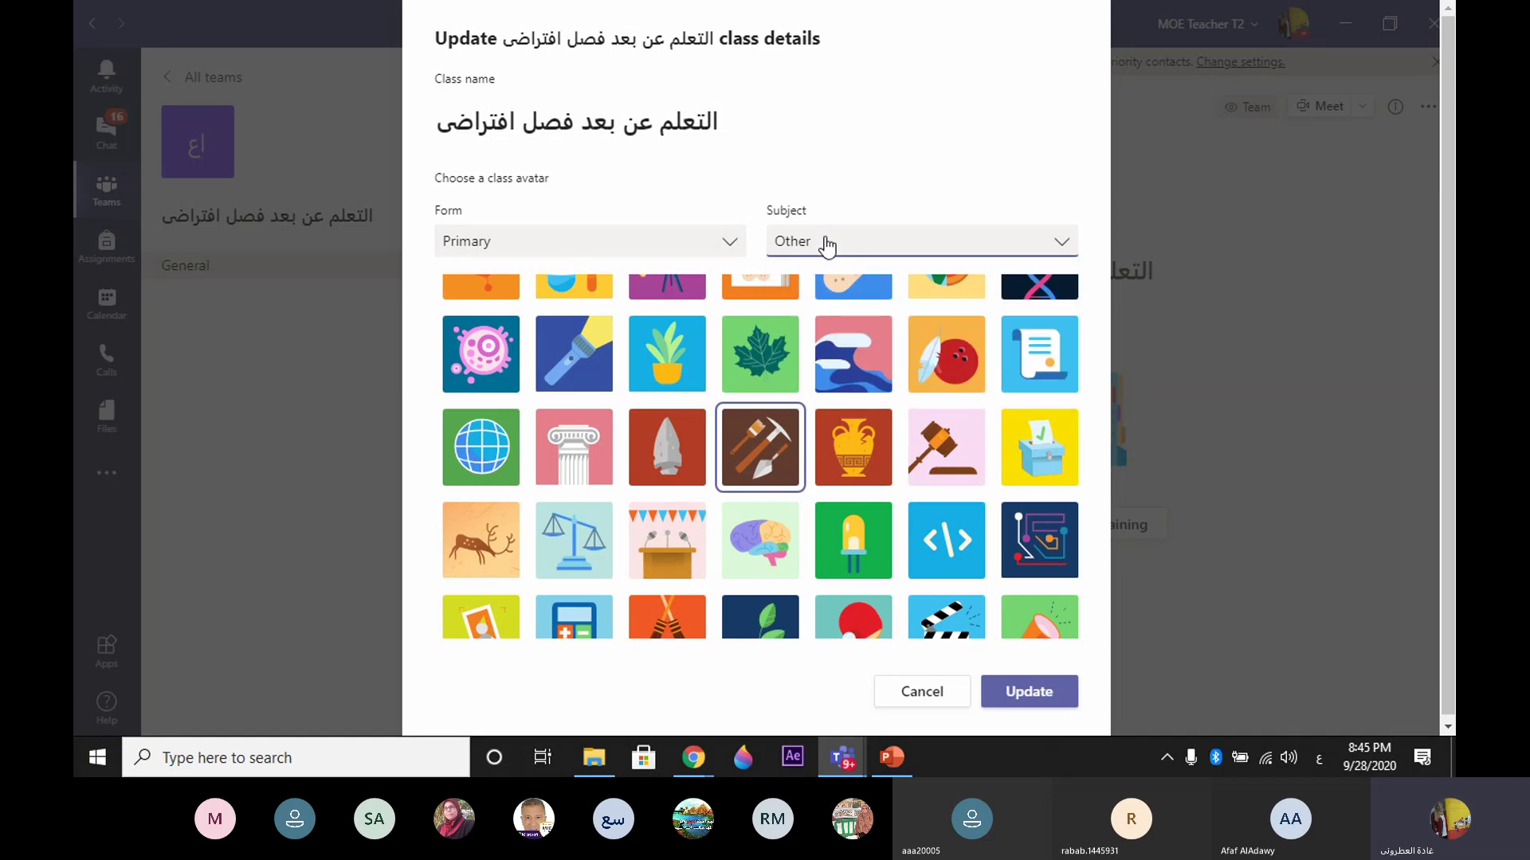
left_click(1042, 695)
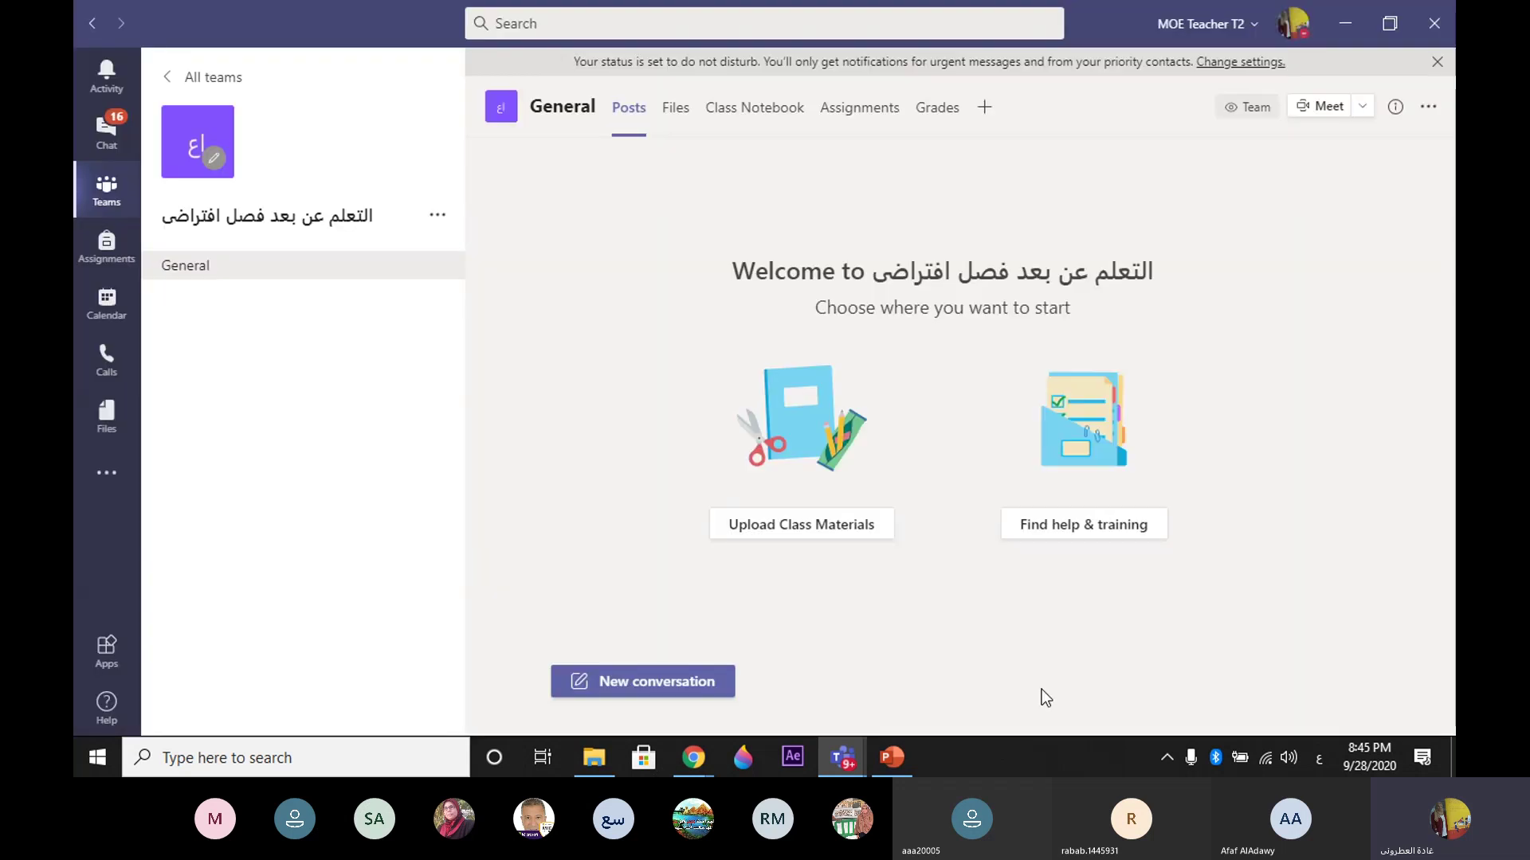
Step: Start adding student members to the team, and copy a participant's e-mail address from the running meeting's chat
left_click(436, 219)
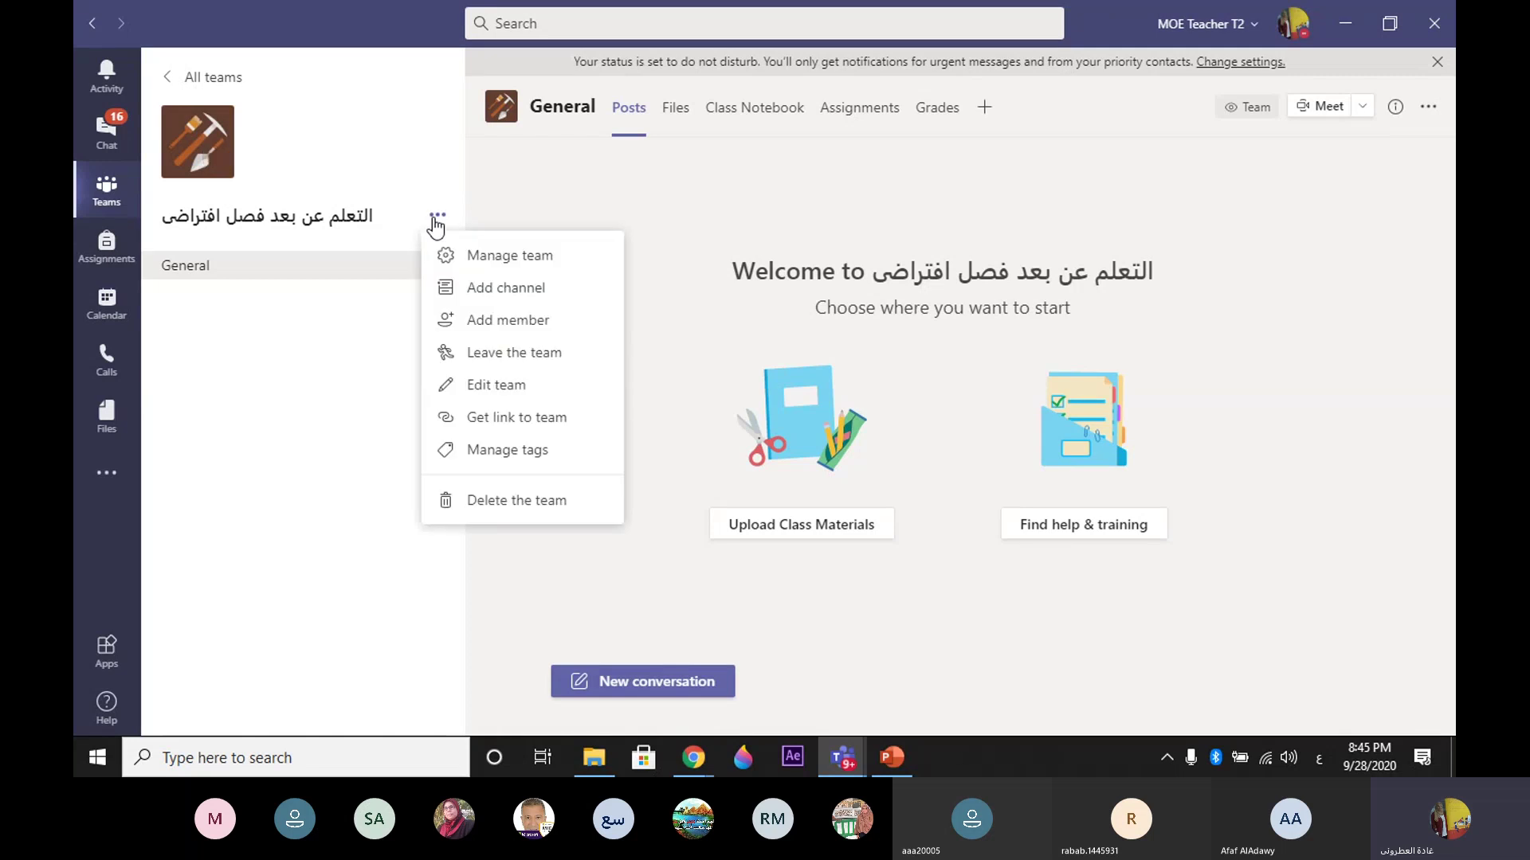
left_click(535, 328)
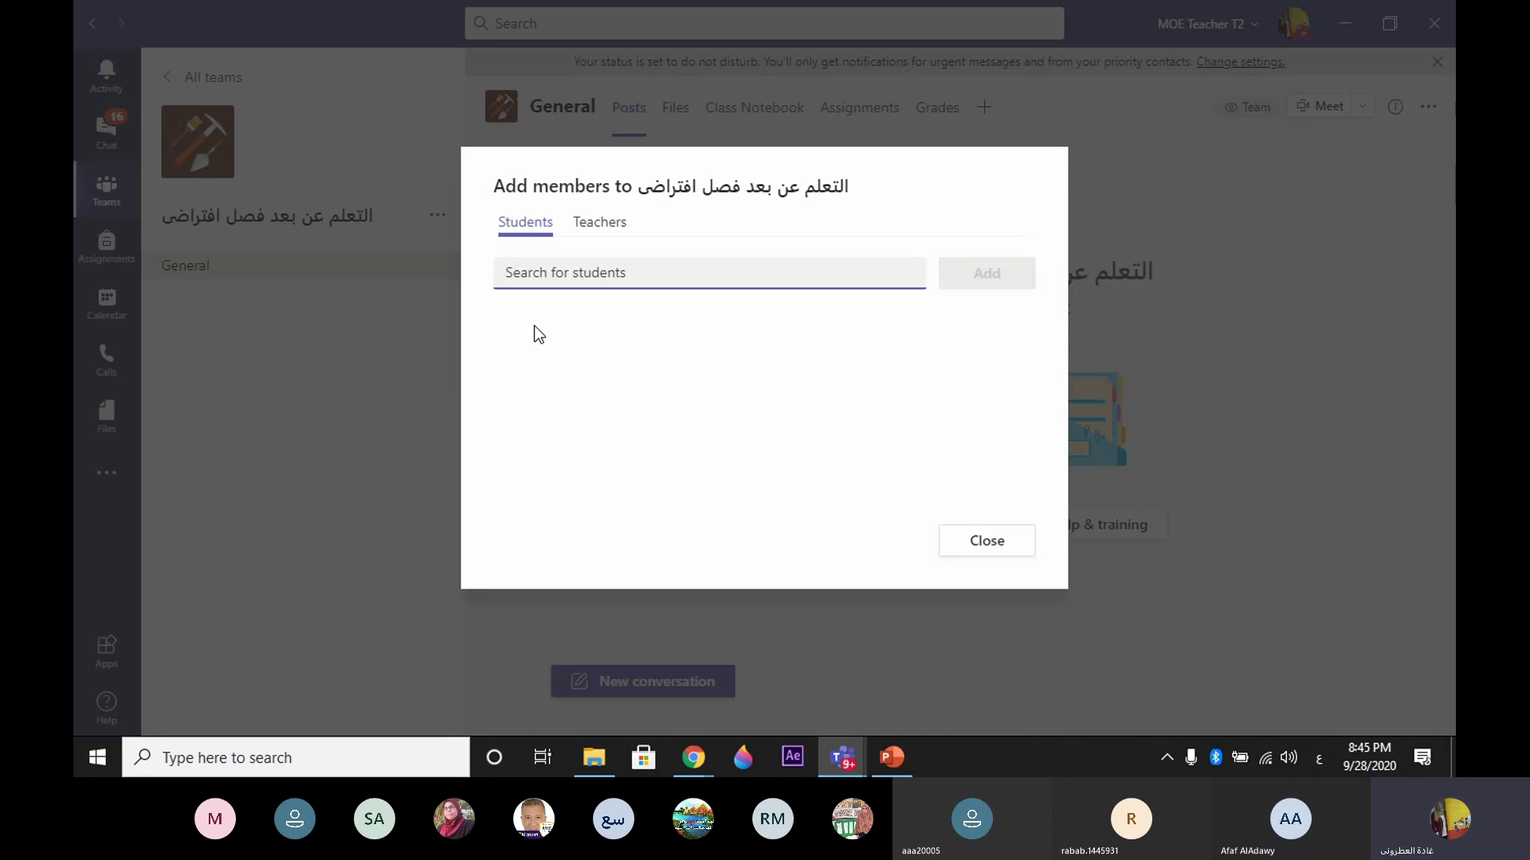
mouse_move(845, 767)
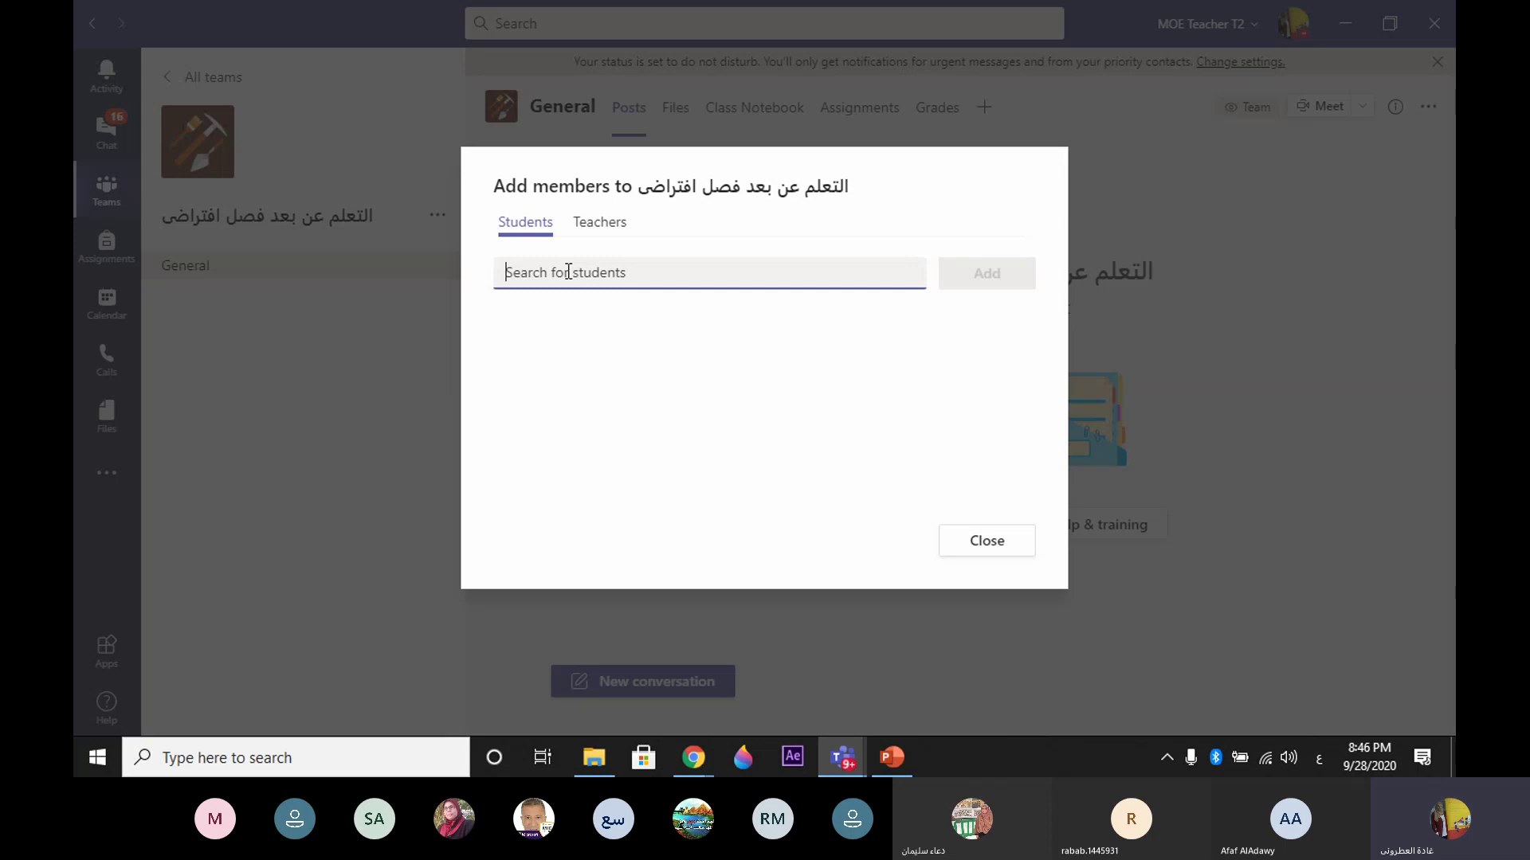
left_click(843, 755)
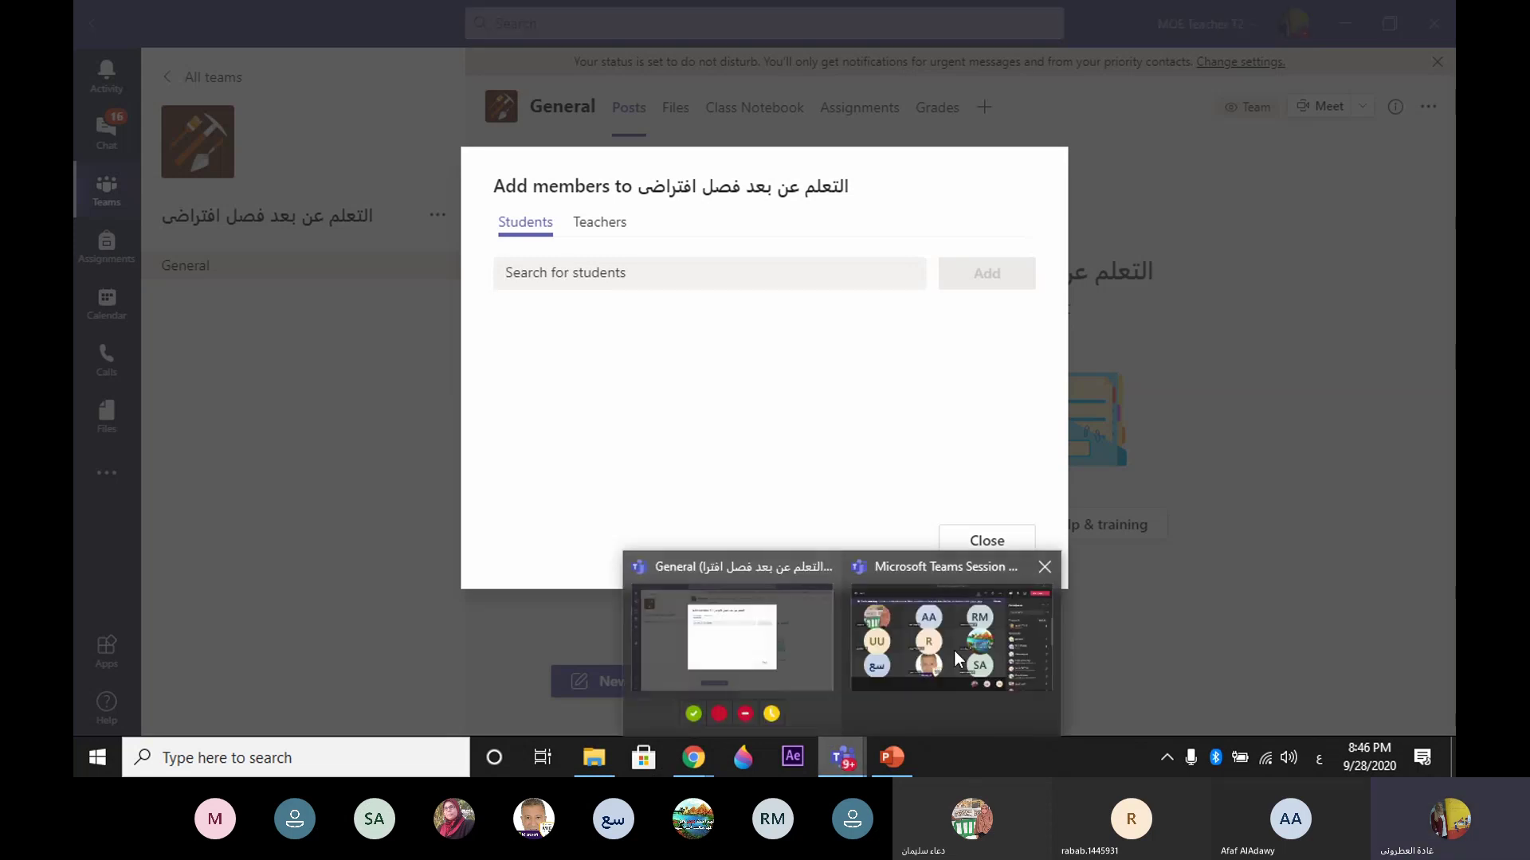
left_click(1003, 593)
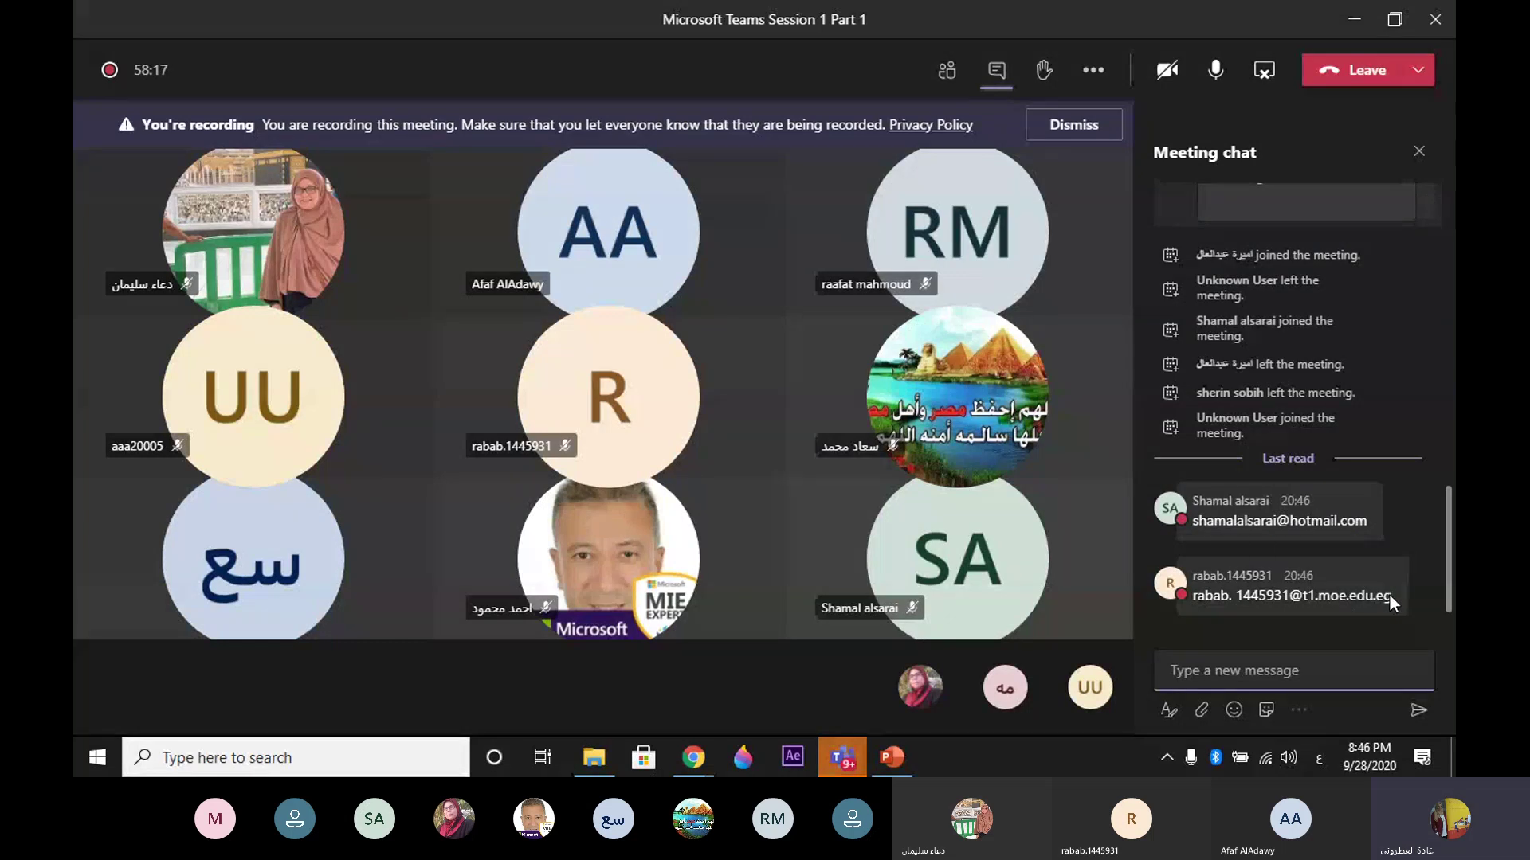
left_click_drag(1391, 596, 1184, 598)
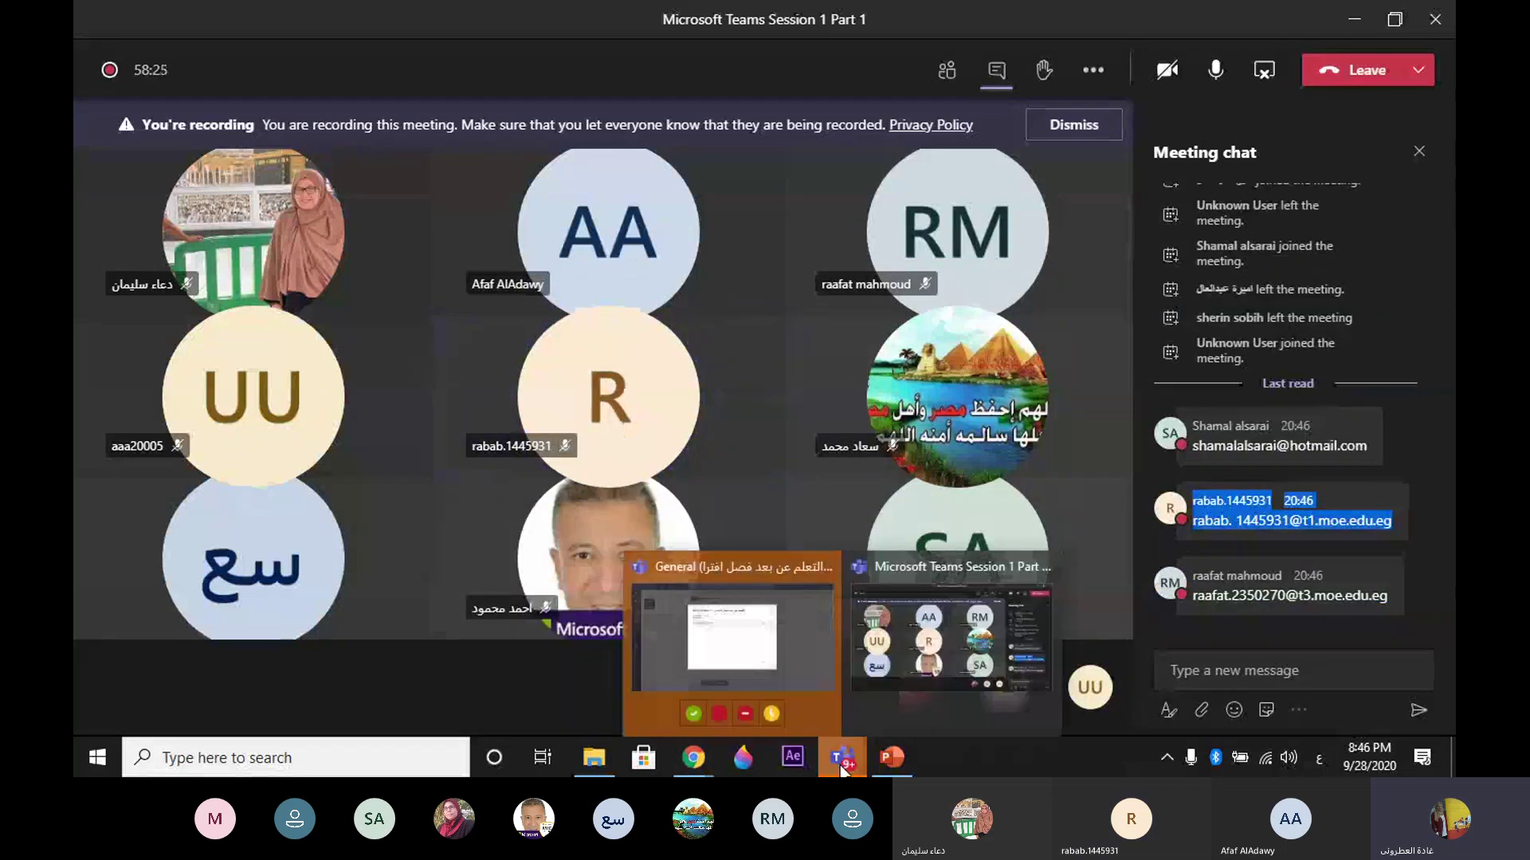
Step: Paste the copied chat text into the team's student search and trim it to the participant's e-mail address without spaces
left_click(731, 638)
key("ctrl+v")
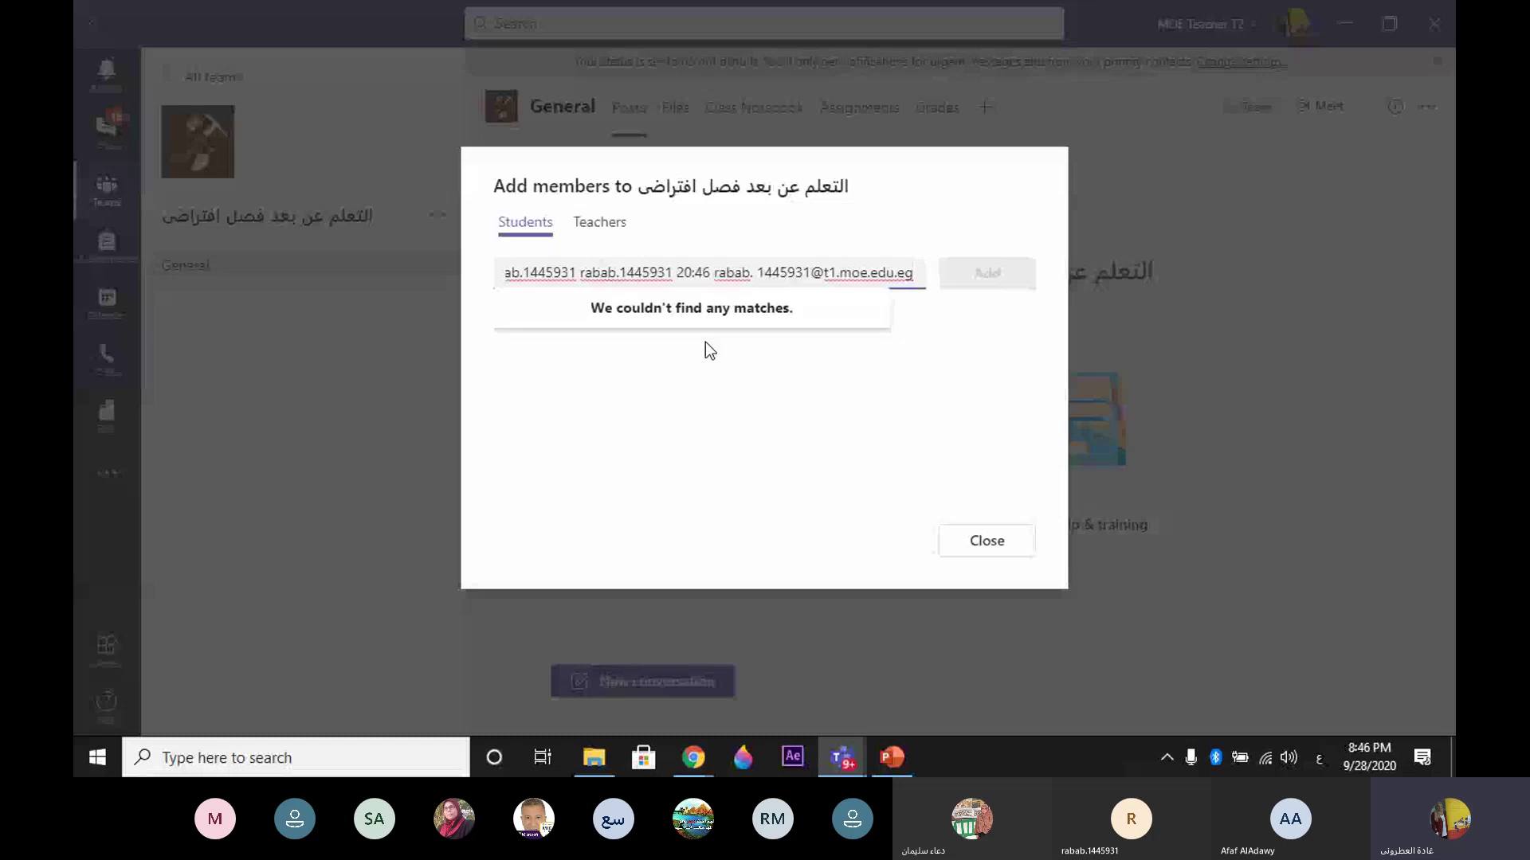
left_click(757, 274)
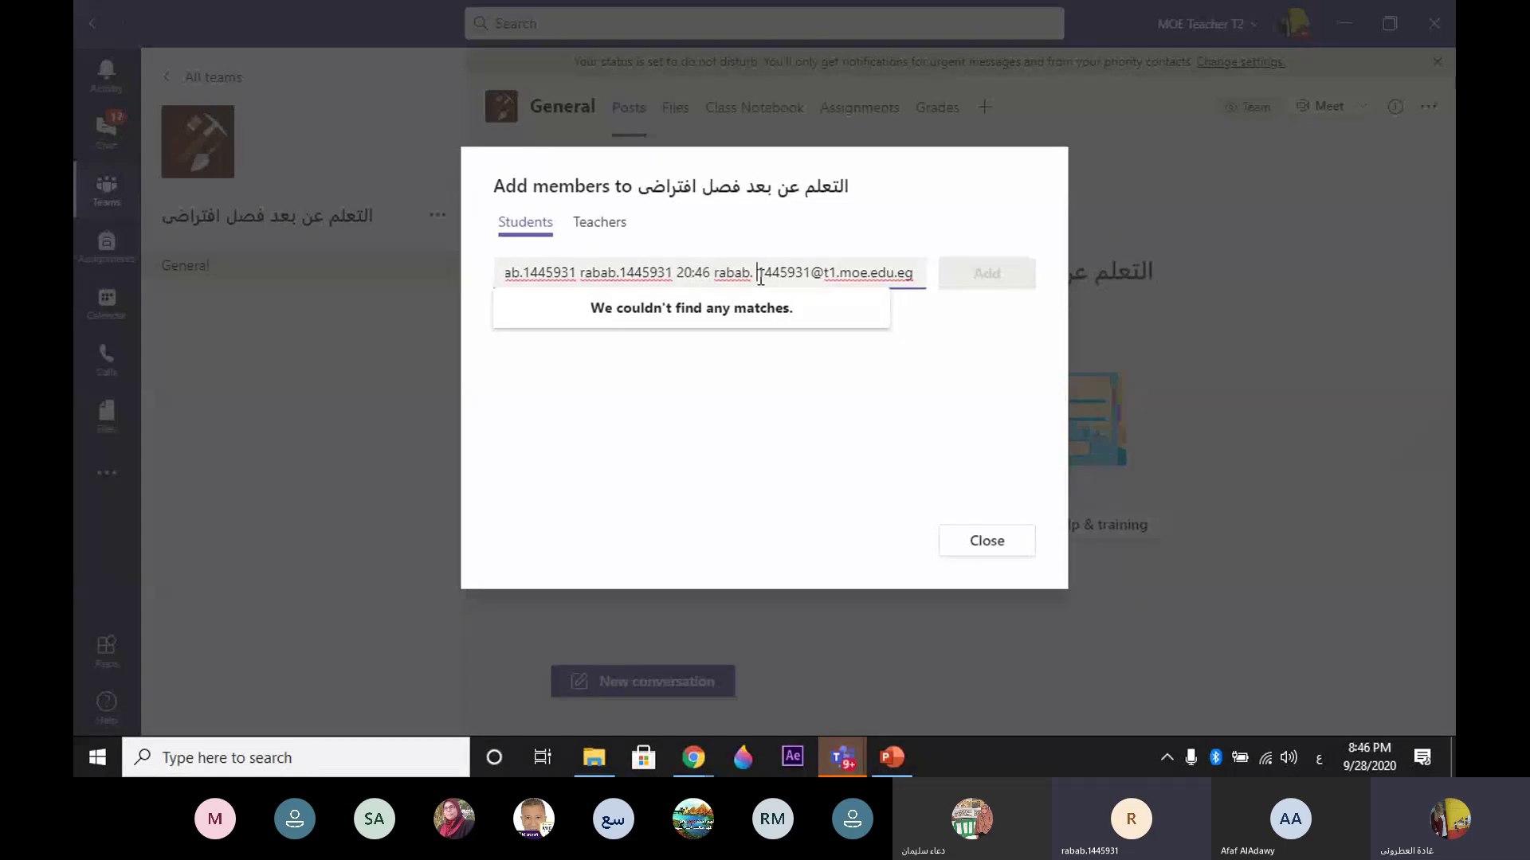
key("BackSpace")
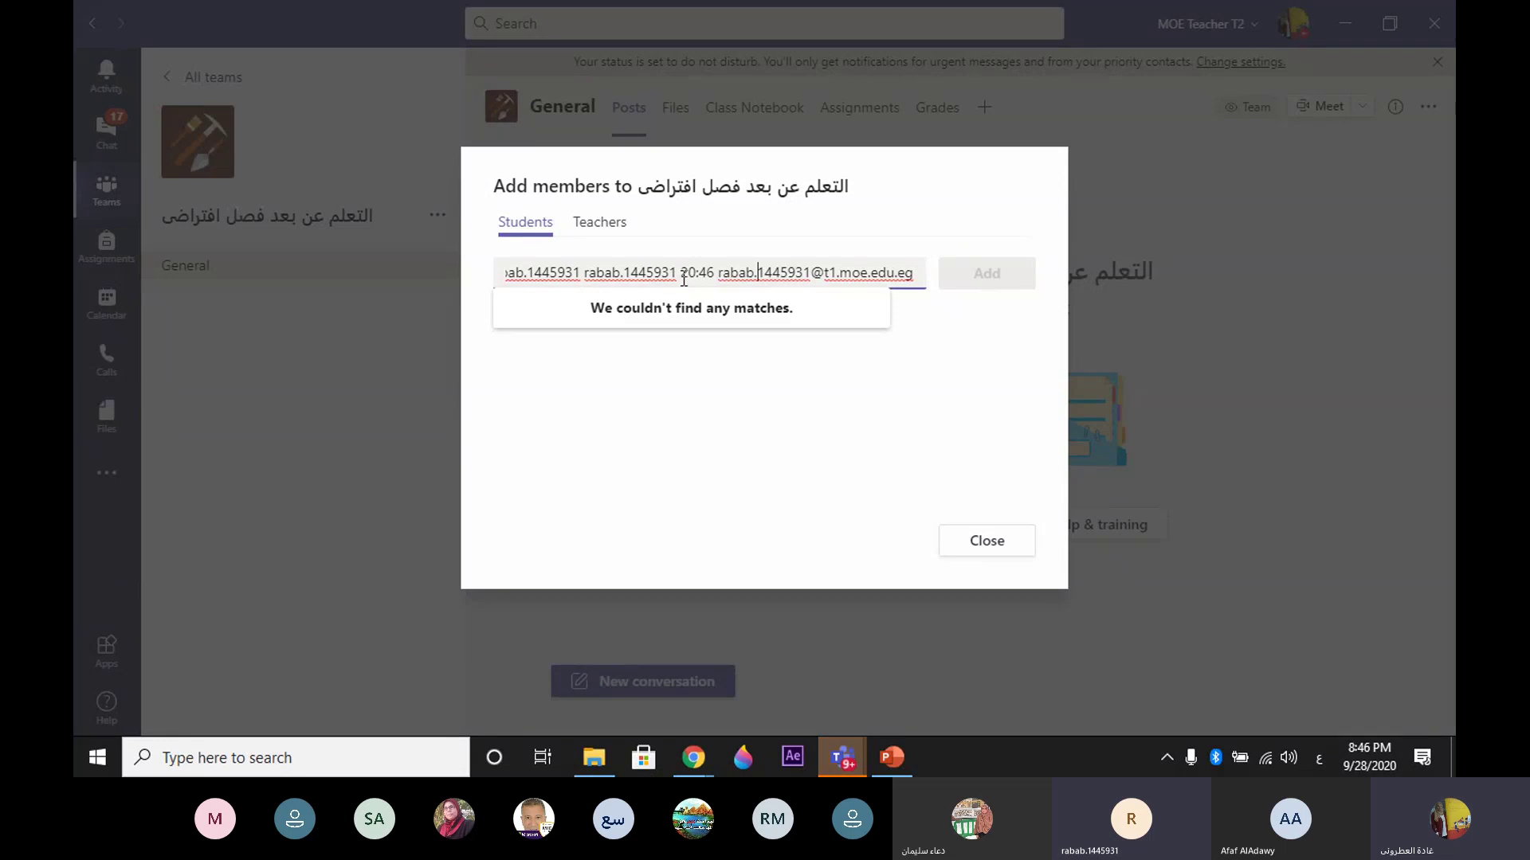
left_click(678, 273)
key("BackSpace")
key("BackSpace")
key("BackSpace")
key("BackSpace")
key("BackSpace")
key("BackSpace")
key("BackSpace")
key("BackSpace")
key("BackSpace")
key("BackSpace")
key("BackSpace")
key("BackSpace")
key("BackSpace")
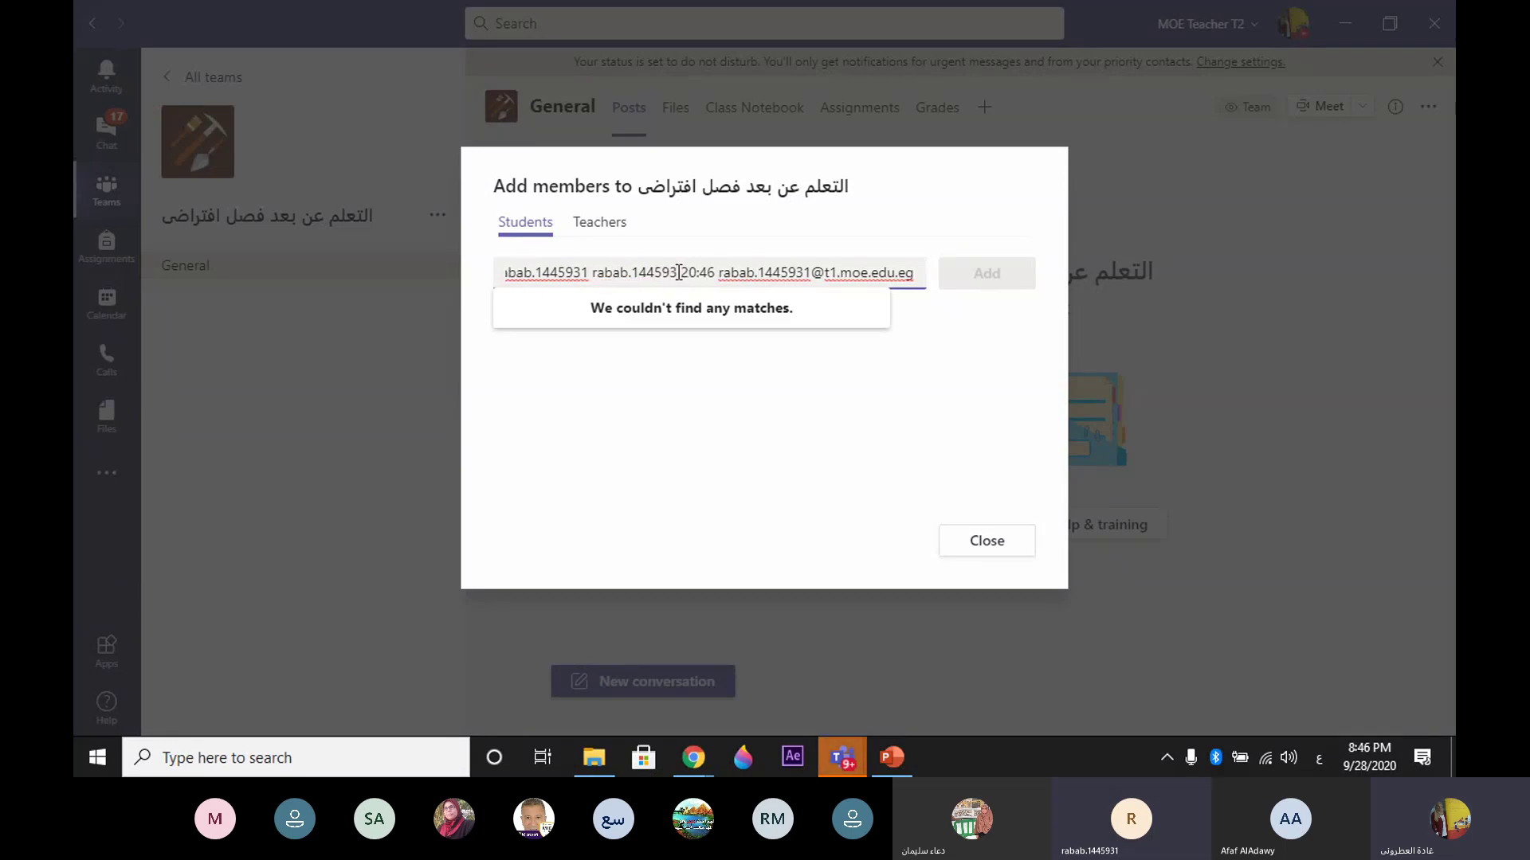
key("BackSpace")
key("BackSpace")
key("BackSpace")
key("BackSpace")
key("BackSpace")
key("BackSpace")
key("BackSpace")
key("BackSpace")
key("BackSpace")
key("BackSpace")
key("BackSpace")
key("BackSpace")
key("BackSpace")
key("BackSpace")
key("BackSpace")
key("BackSpace")
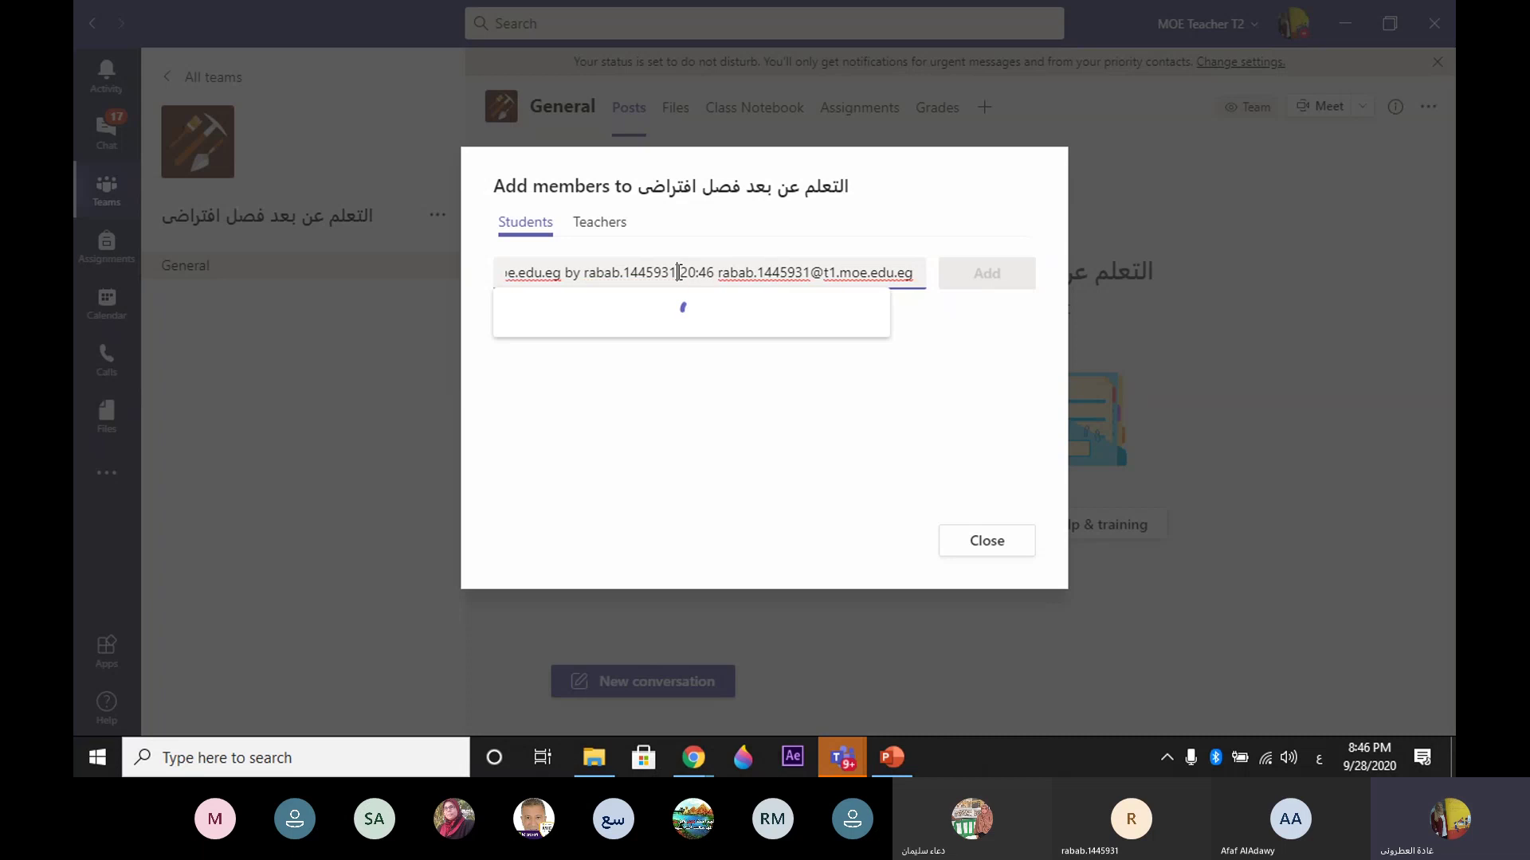
key("BackSpace")
key("BackSpace")
key("BackSpace")
key("BackSpace")
key("BackSpace")
key("BackSpace")
key("BackSpace")
key("BackSpace")
key("BackSpace")
key("BackSpace")
key("BackSpace")
key("BackSpace")
key("BackSpace")
key("BackSpace")
key("BackSpace")
key("BackSpace")
key("BackSpace")
key("BackSpace")
key("BackSpace")
key("BackSpace")
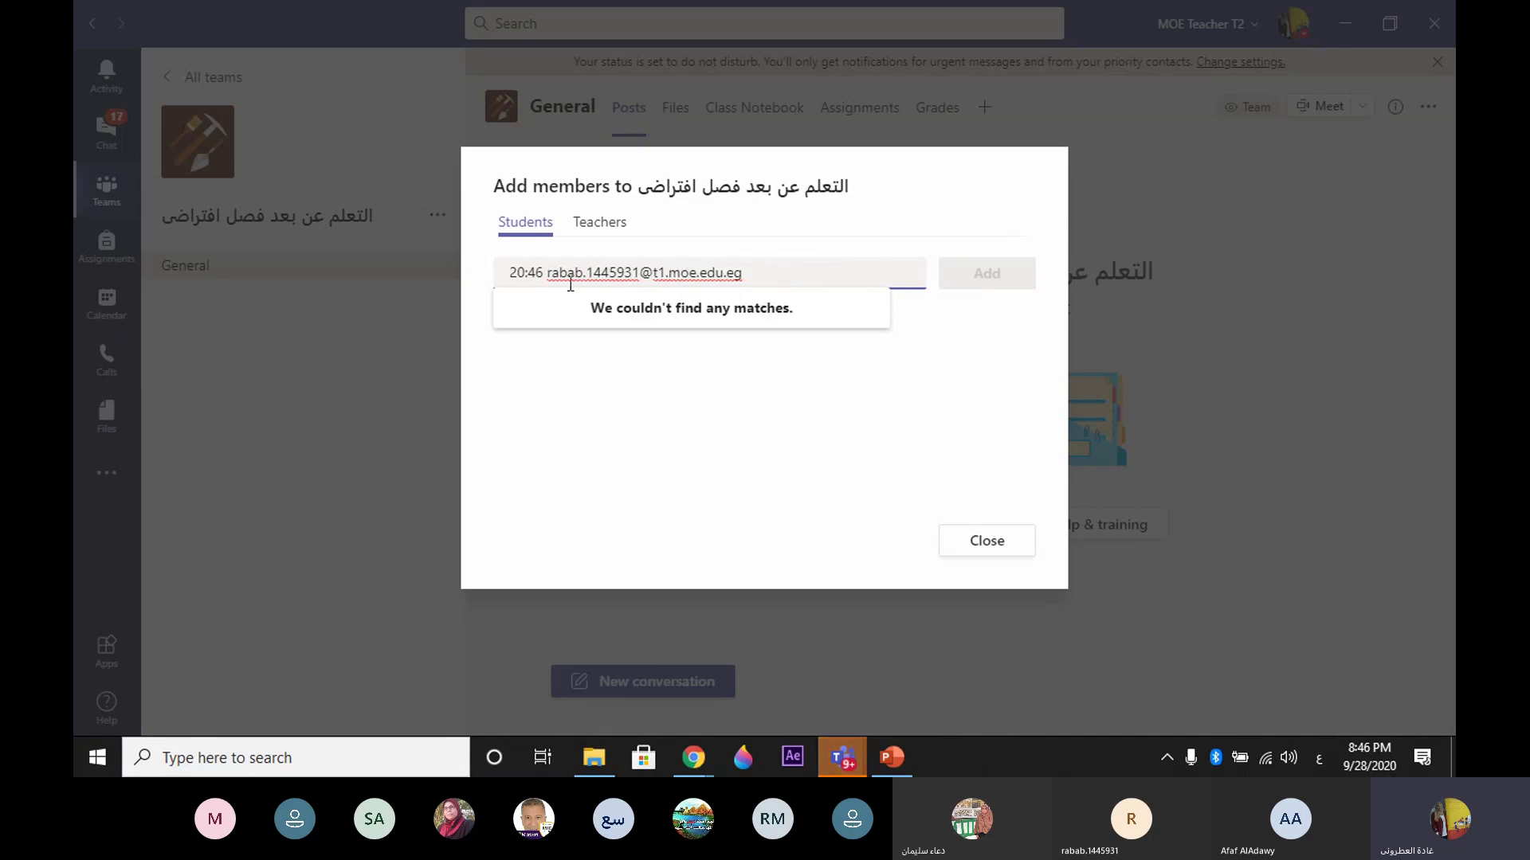
key("shift+Home")
key("BackSpace")
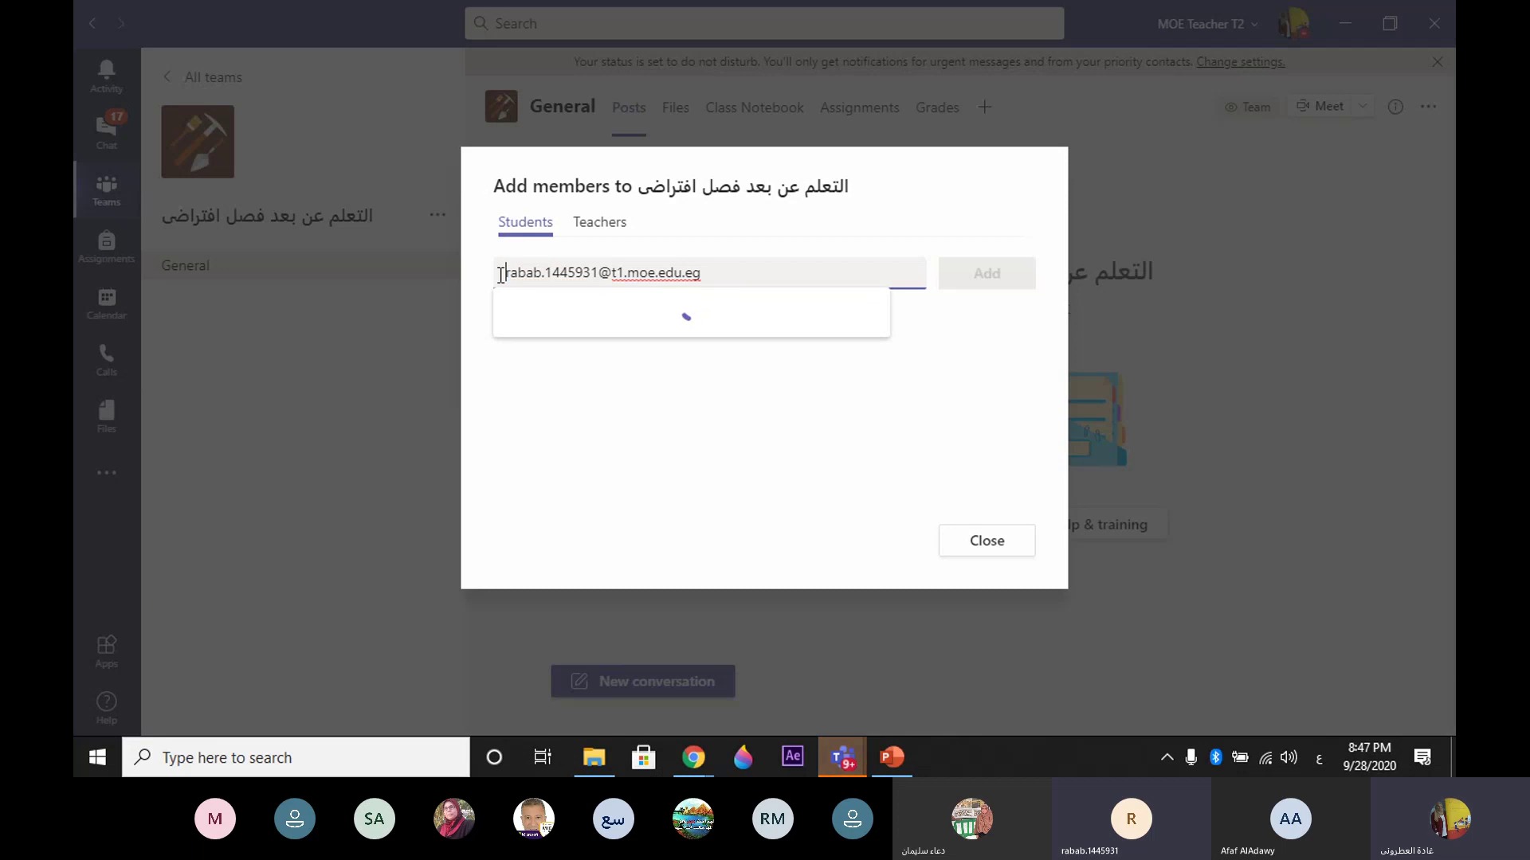
Step: Choose the entered e-mail address as a guest and add it to the team's students
left_click(719, 274)
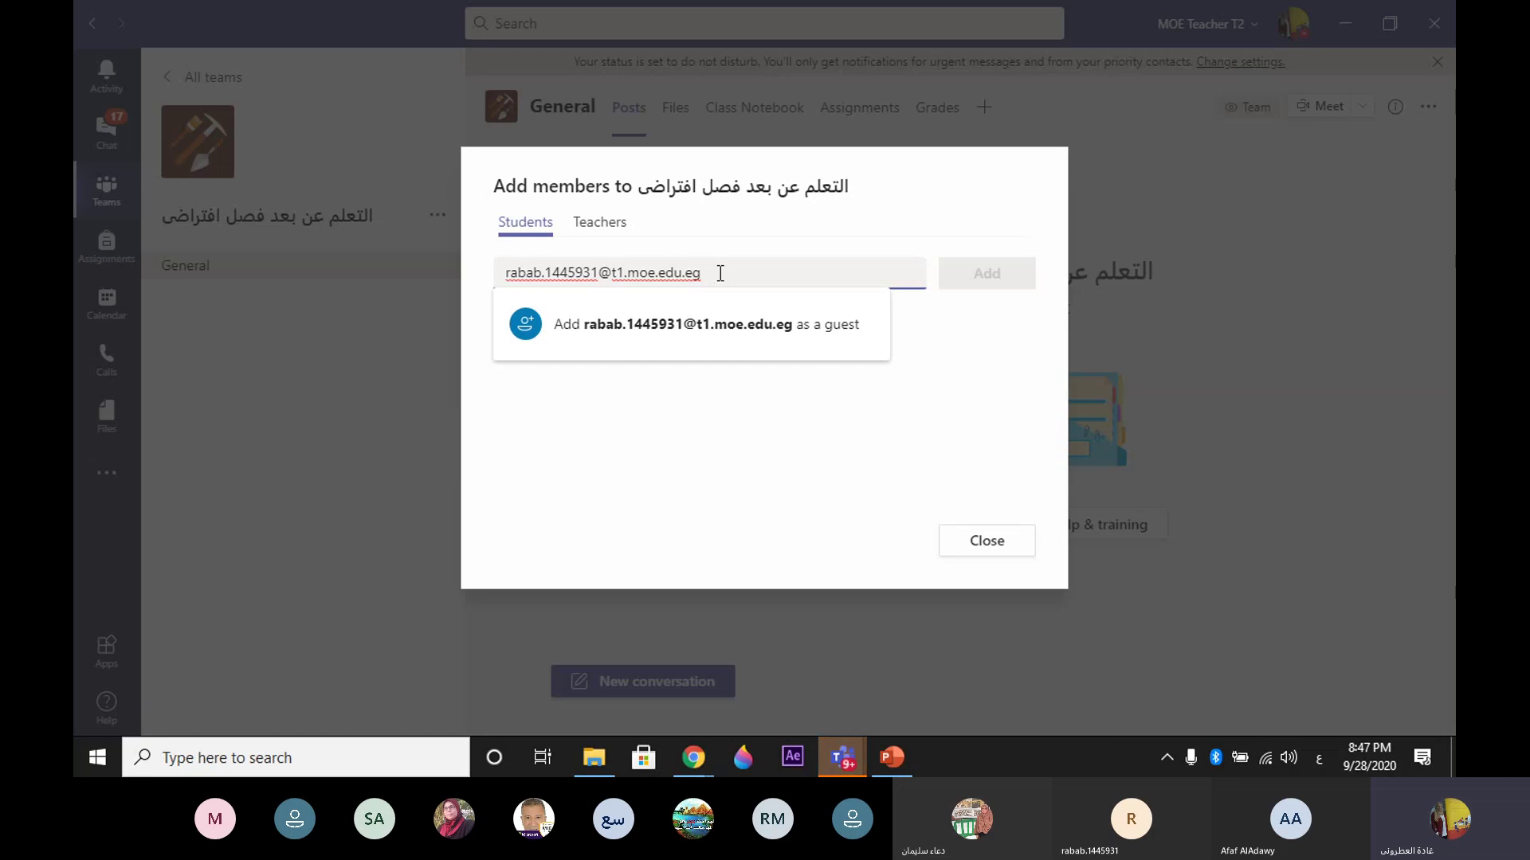
left_click(847, 344)
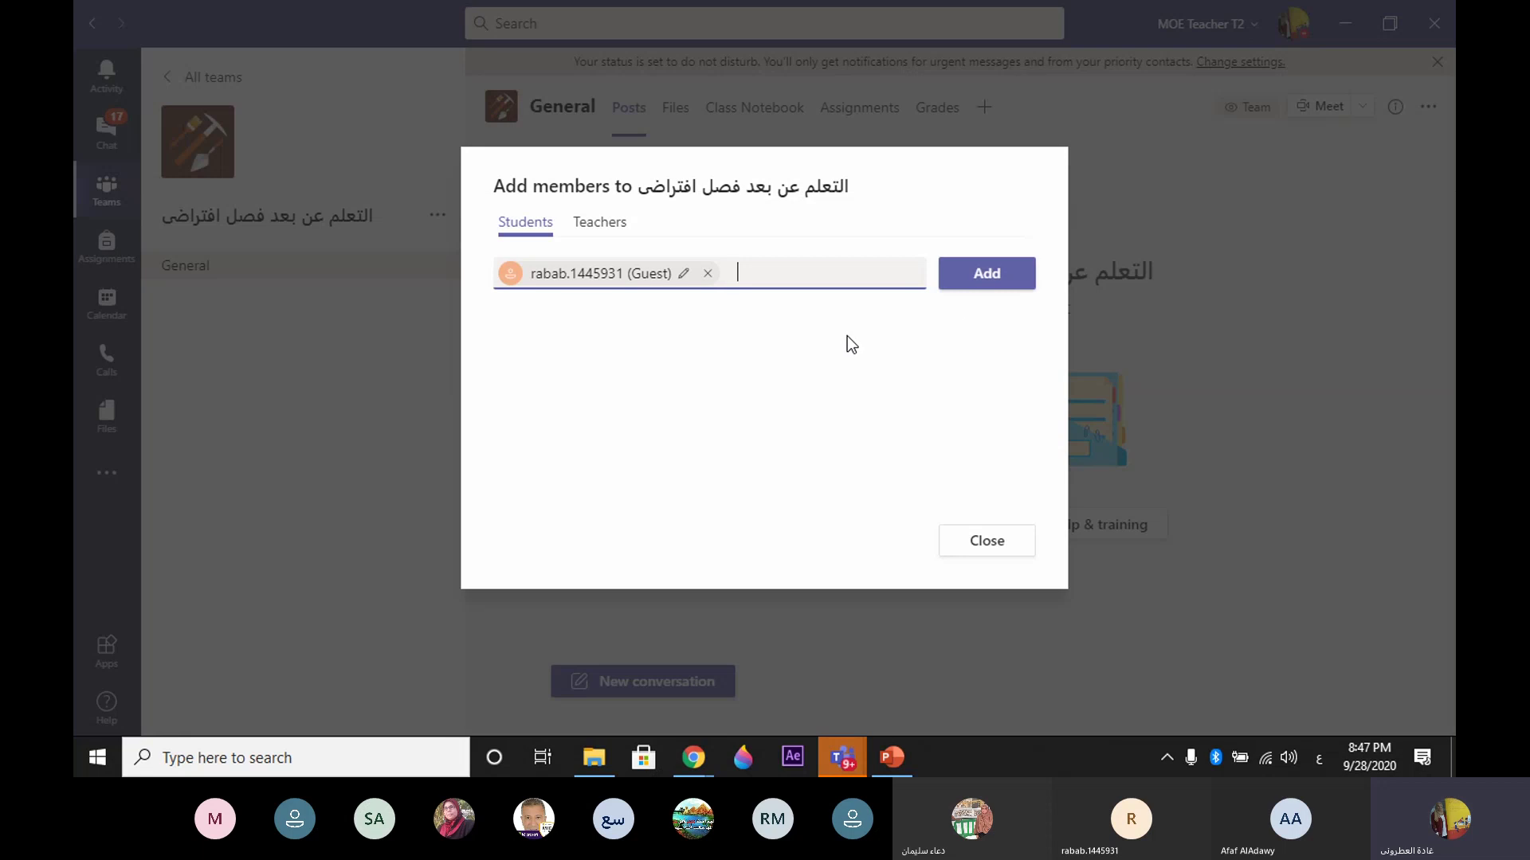
left_click(988, 274)
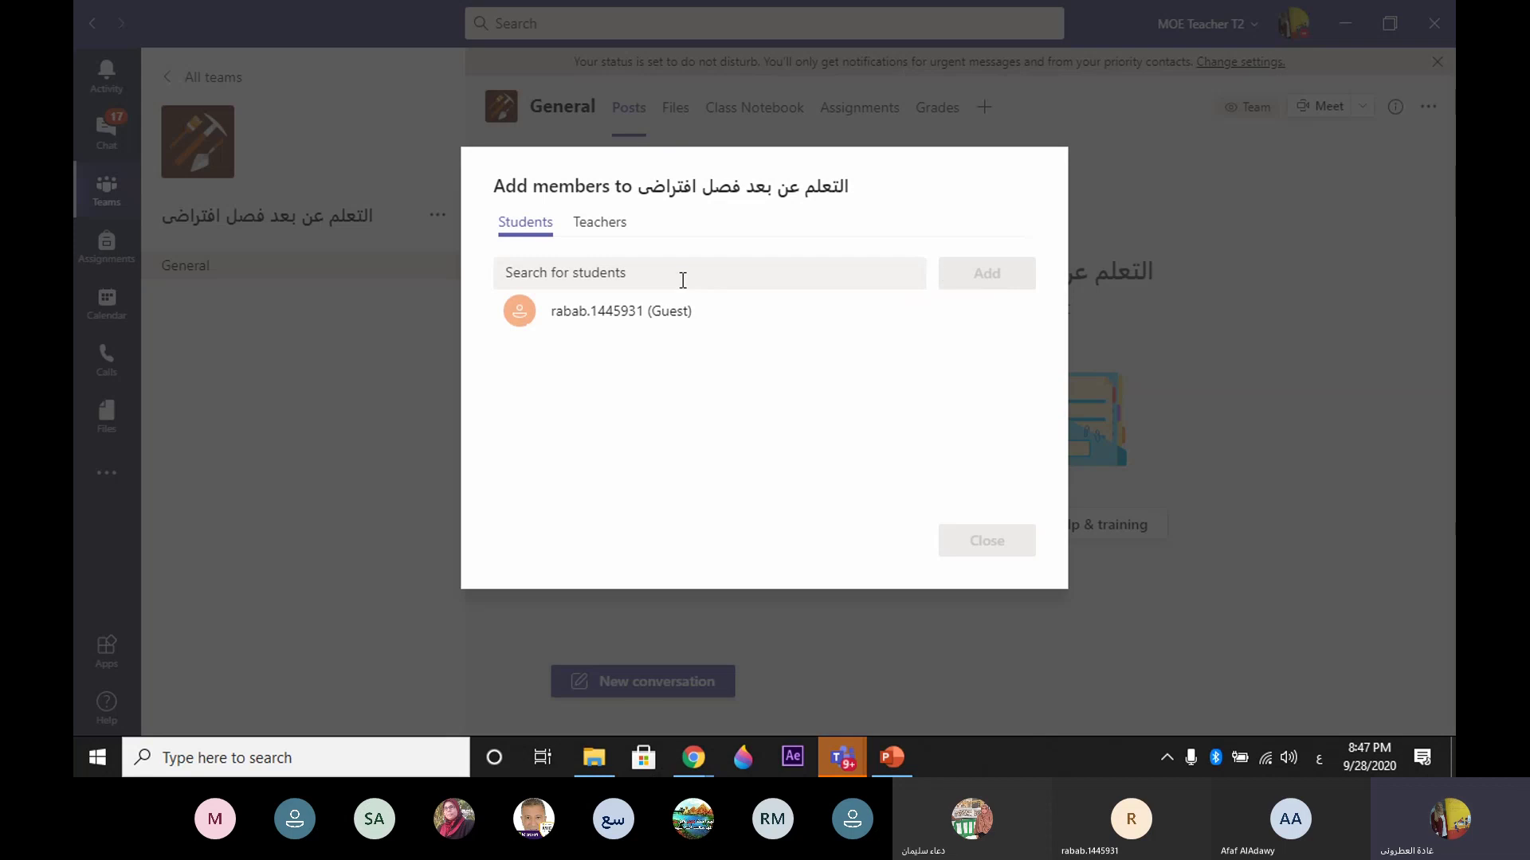
left_click(664, 277)
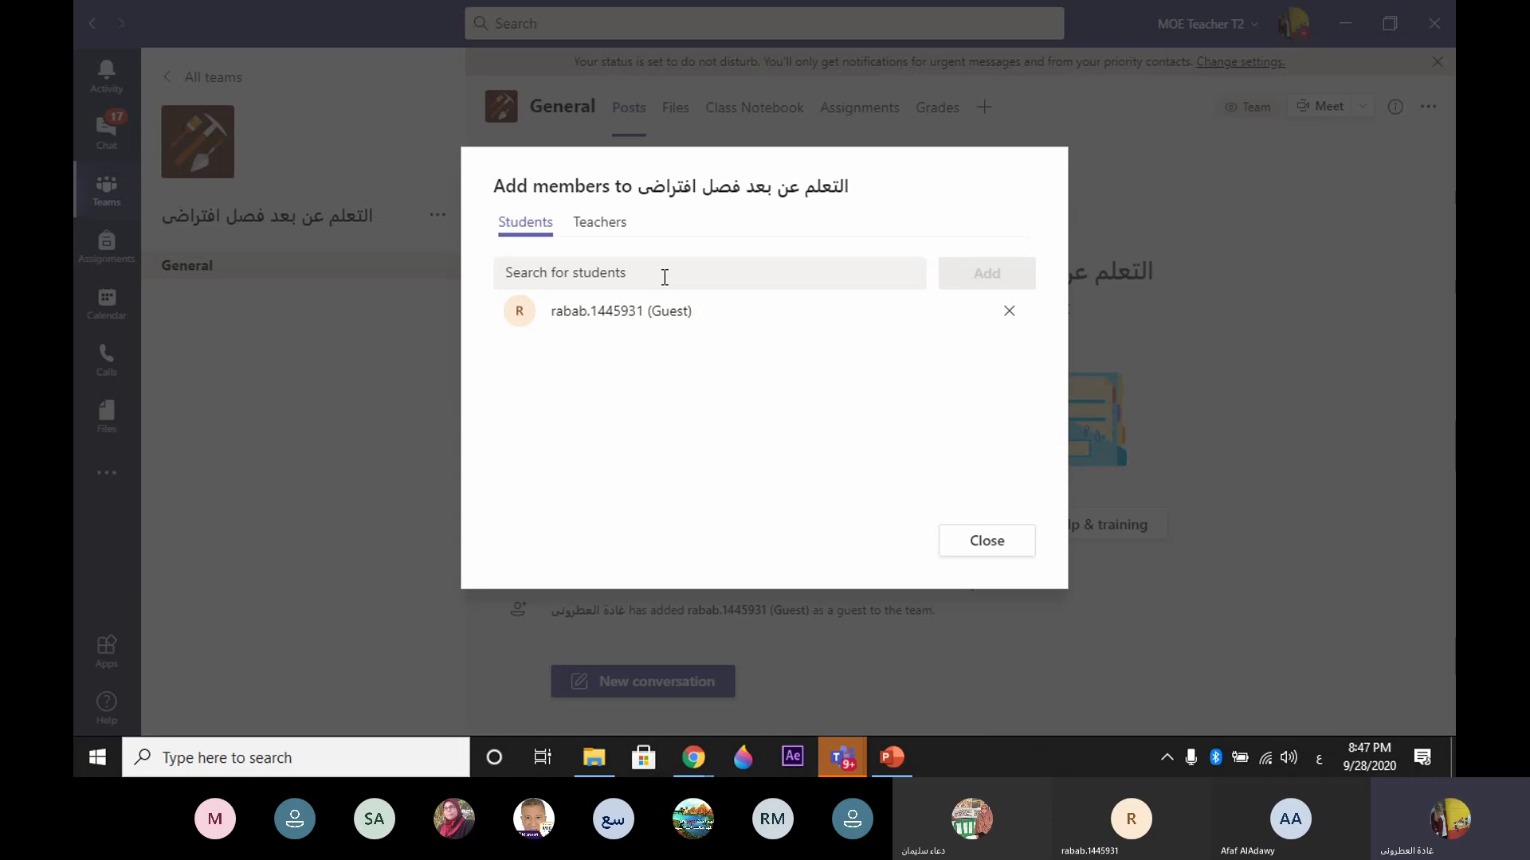
left_click(624, 286)
type("ق")
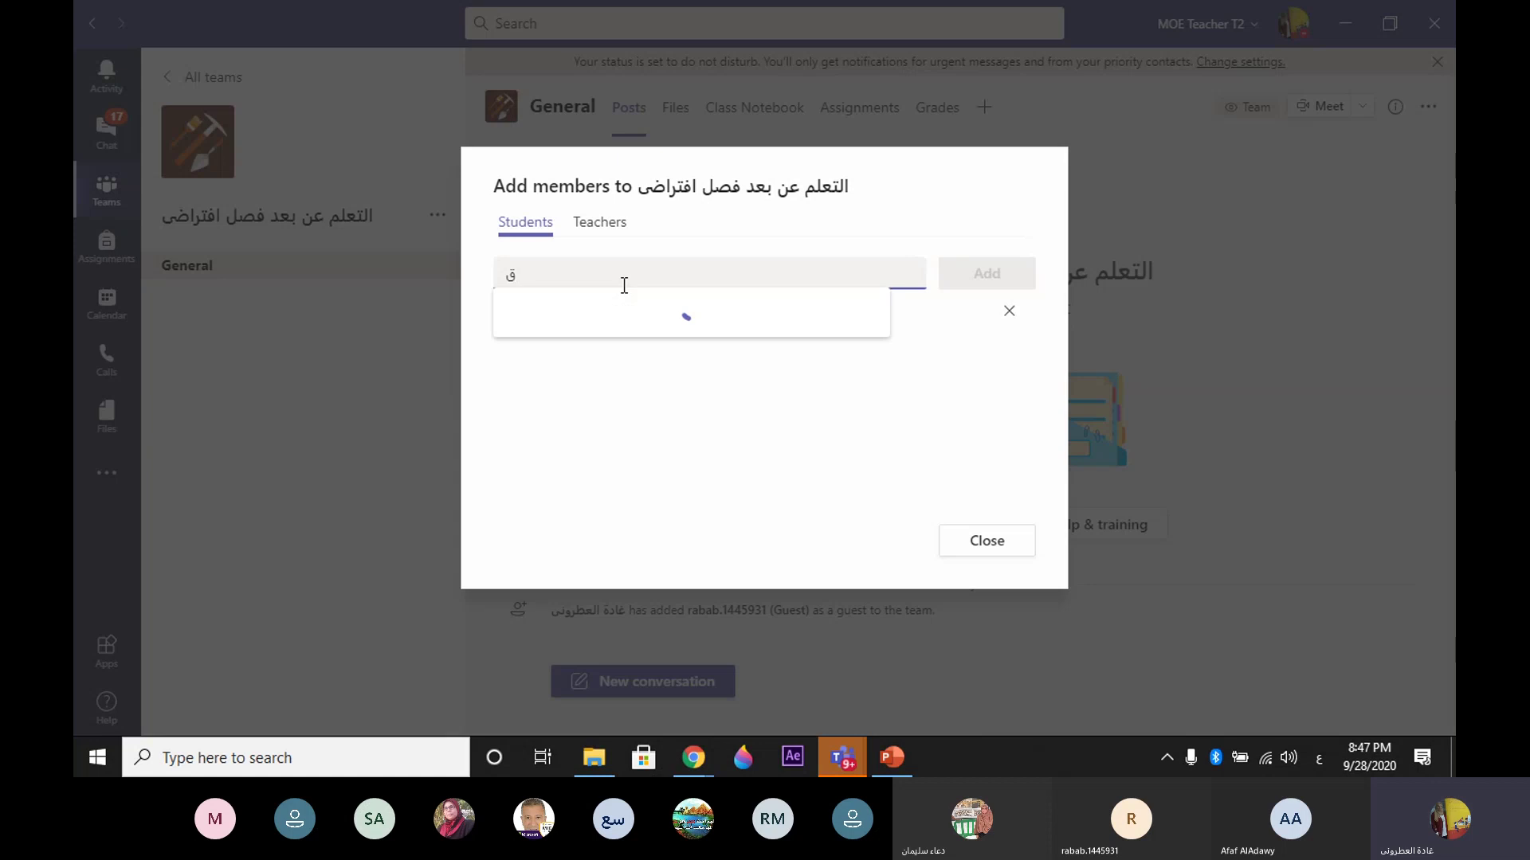
key("BackSpace")
type("ق")
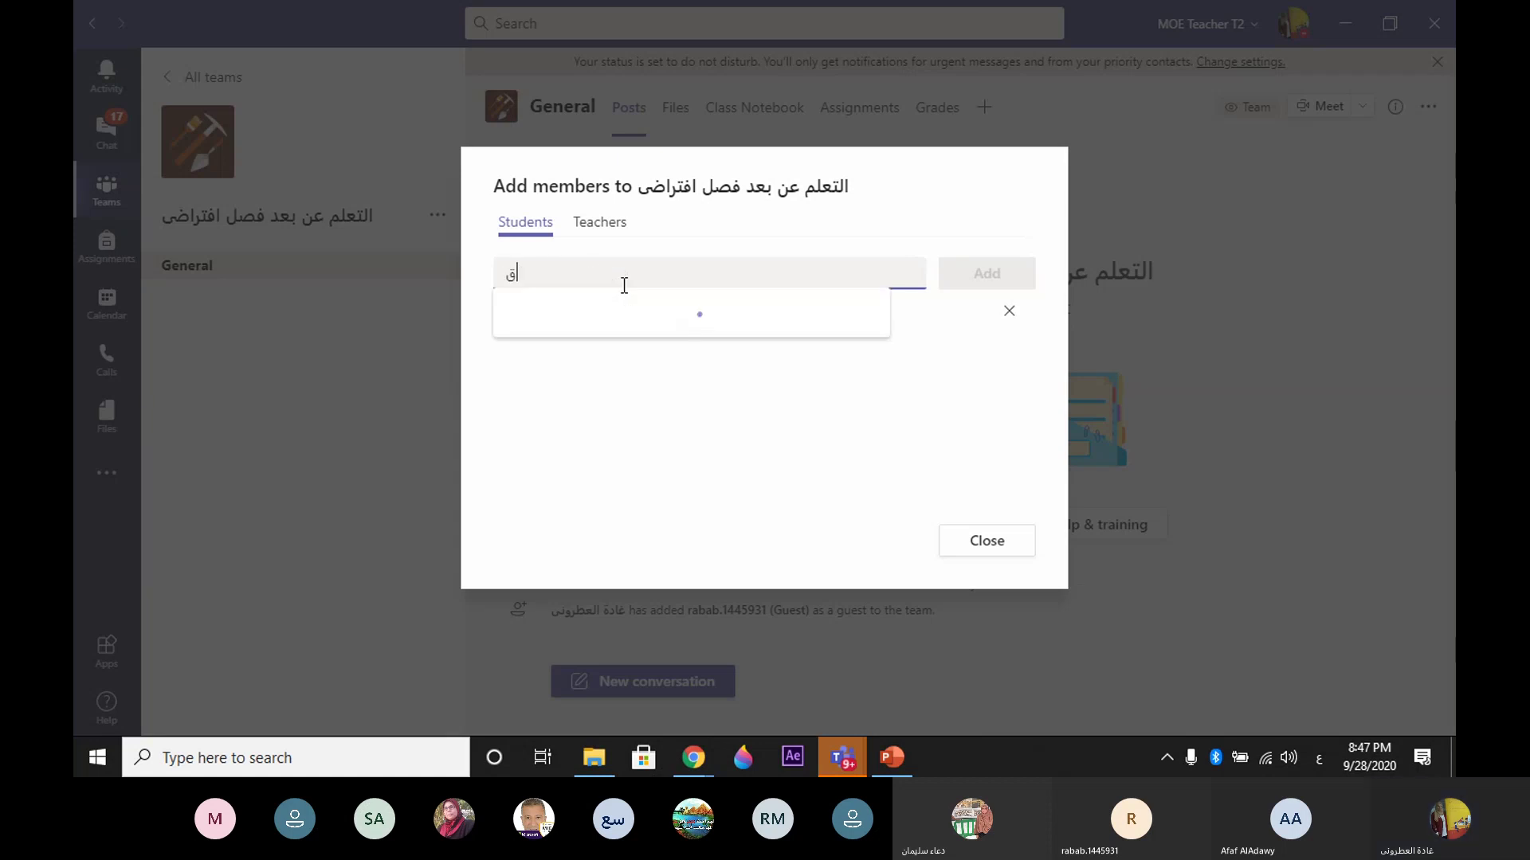
key("BackSpace")
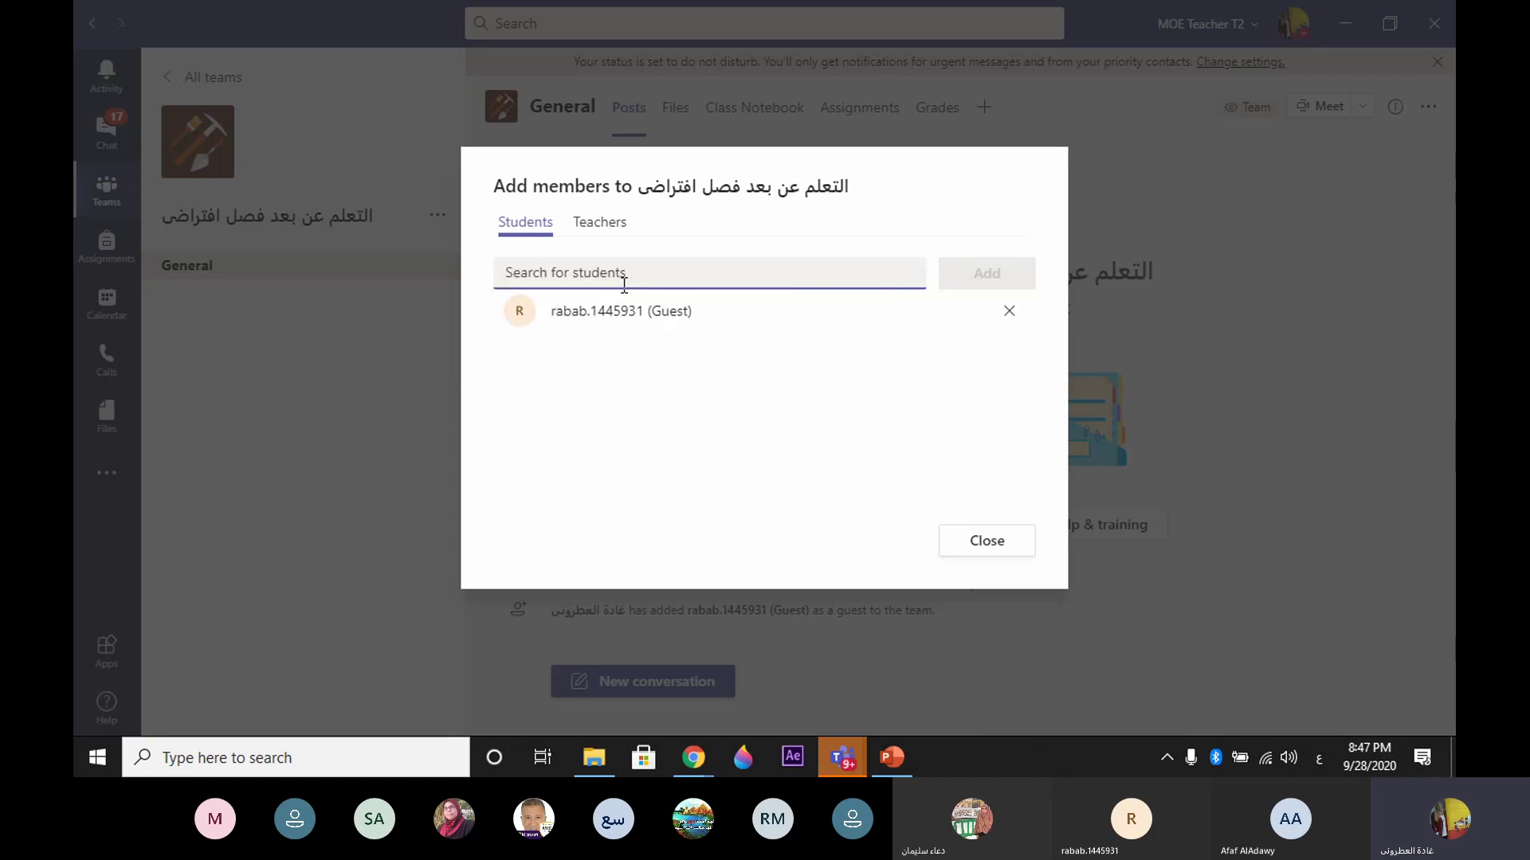
type("ق")
key("BackSpace")
Step: Switch to English input, search for students with "re", and add the third suggested person to the team's students
key("alt+shift")
type("re")
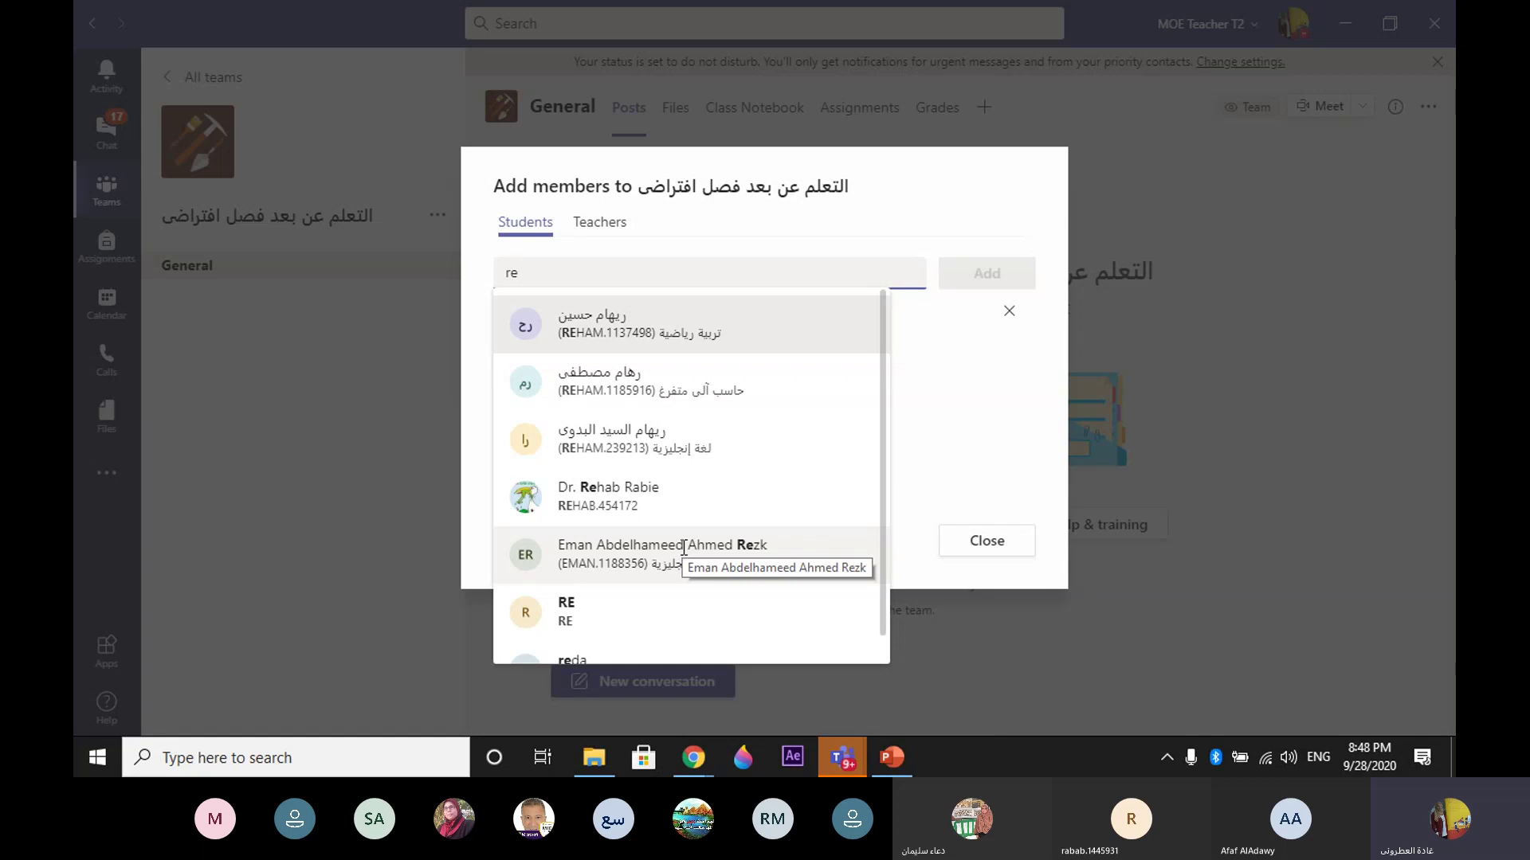
left_click(682, 443)
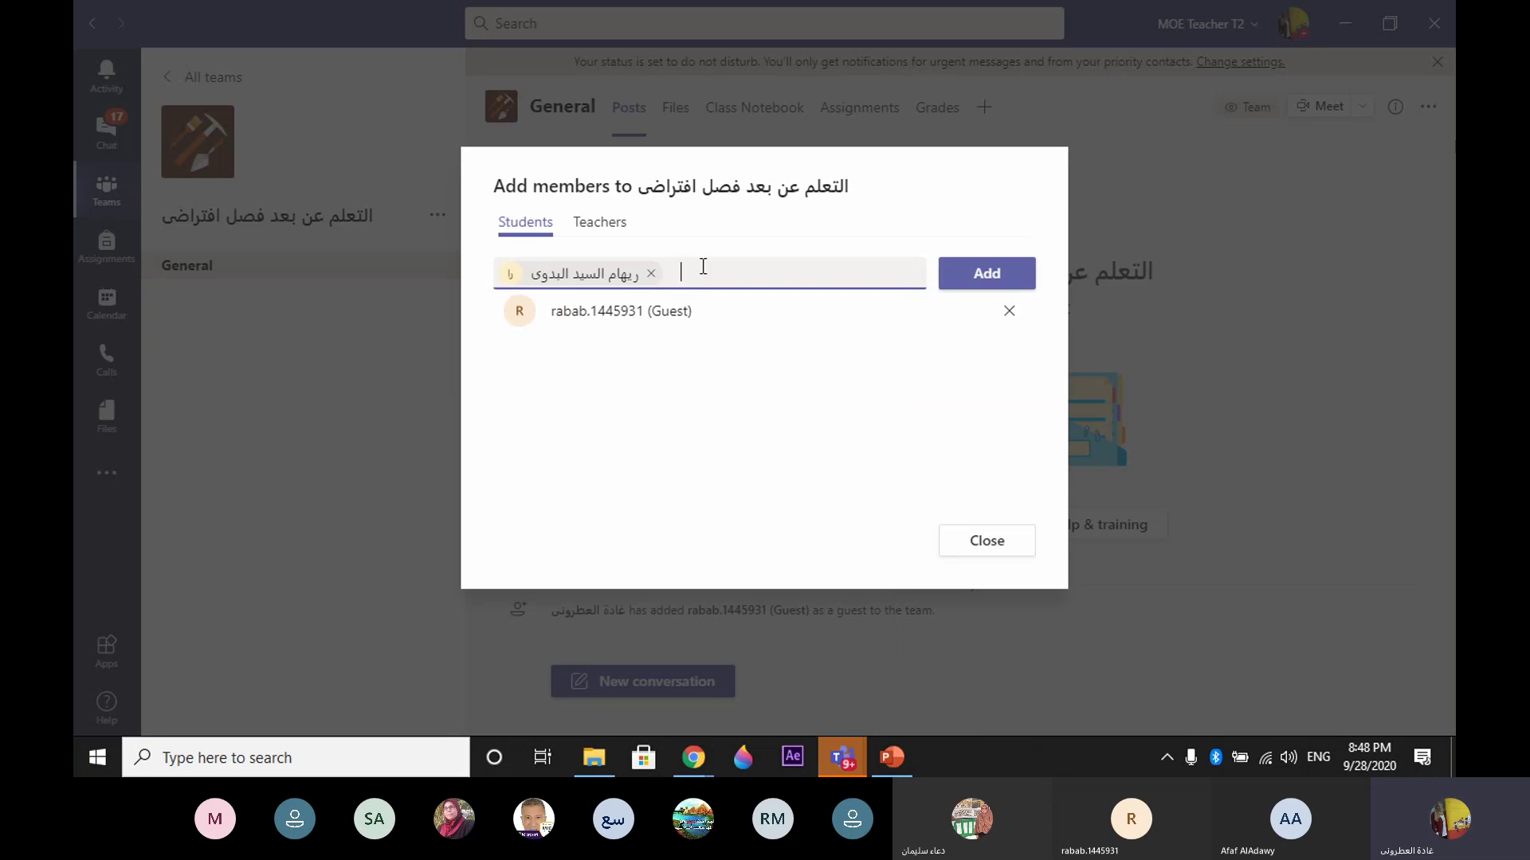
left_click(973, 277)
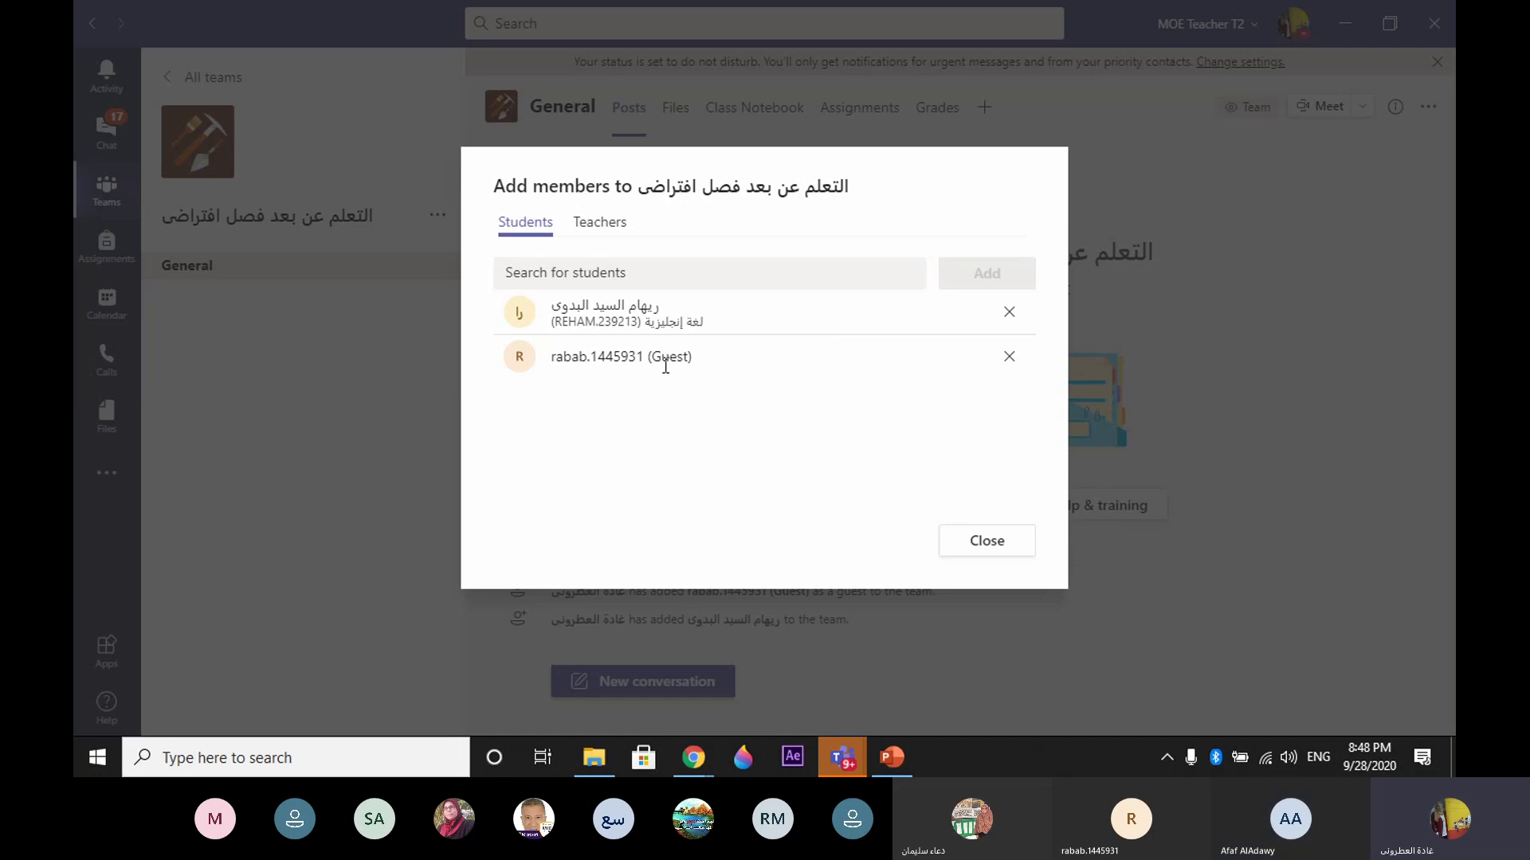
Step: Go to the running meeting's chat and copy the Hotmail address that a participant posted
left_click(601, 279)
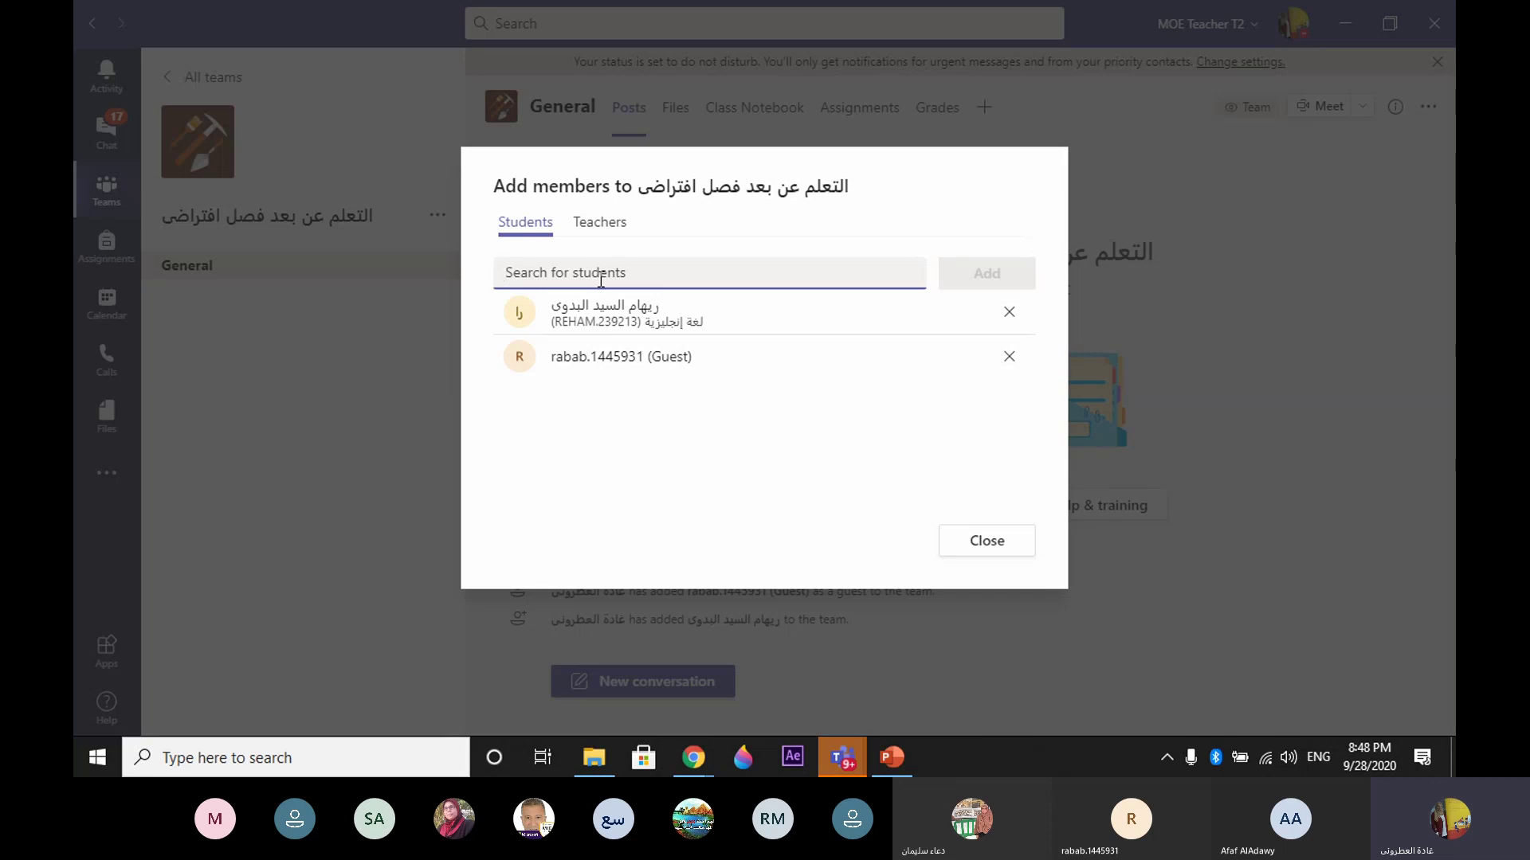
left_click(844, 757)
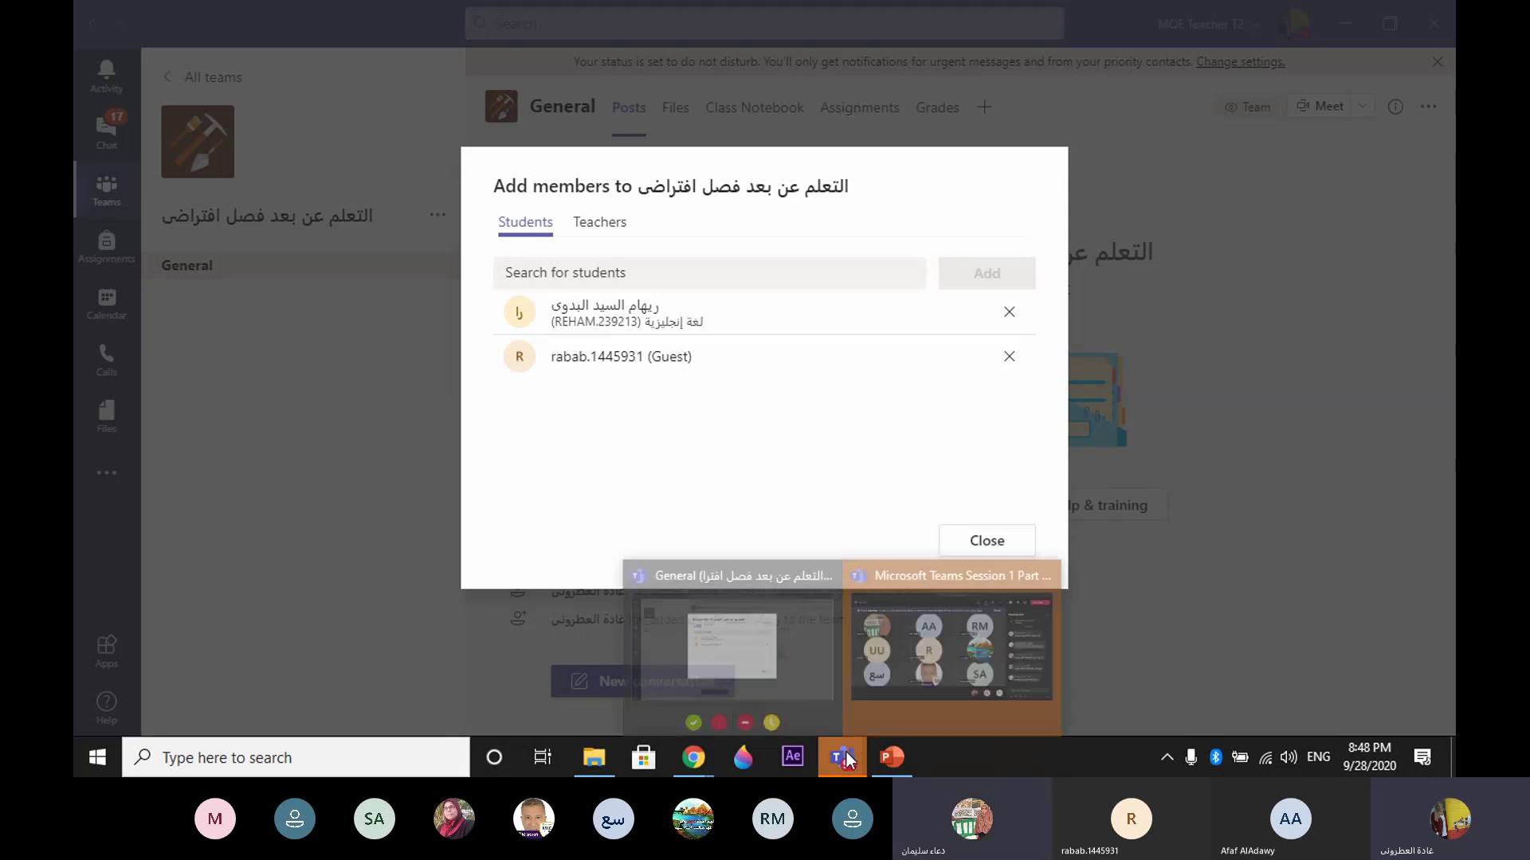
left_click(916, 660)
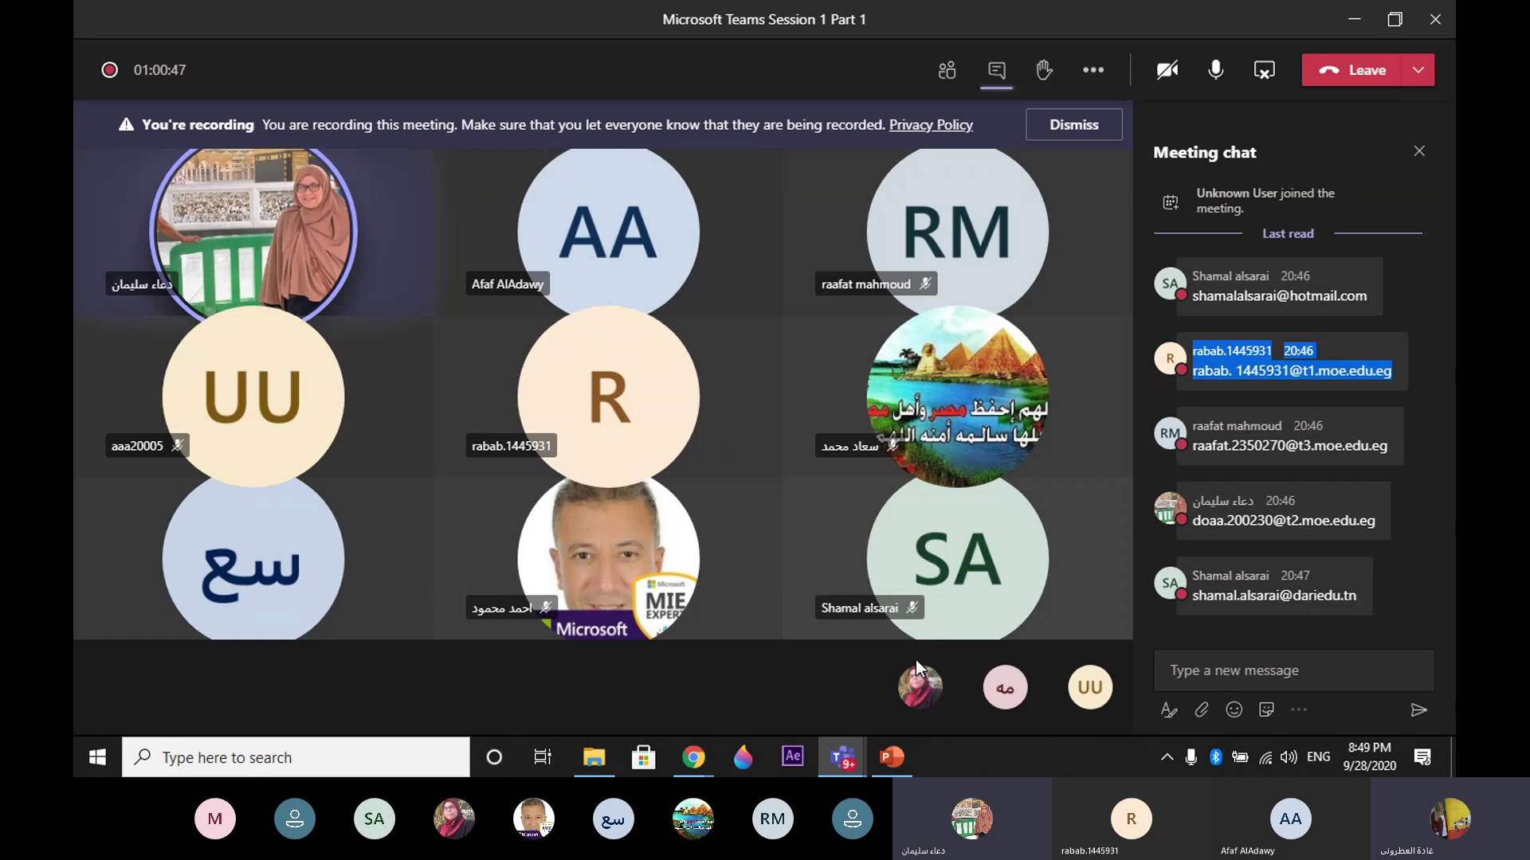
mouse_move(1391, 409)
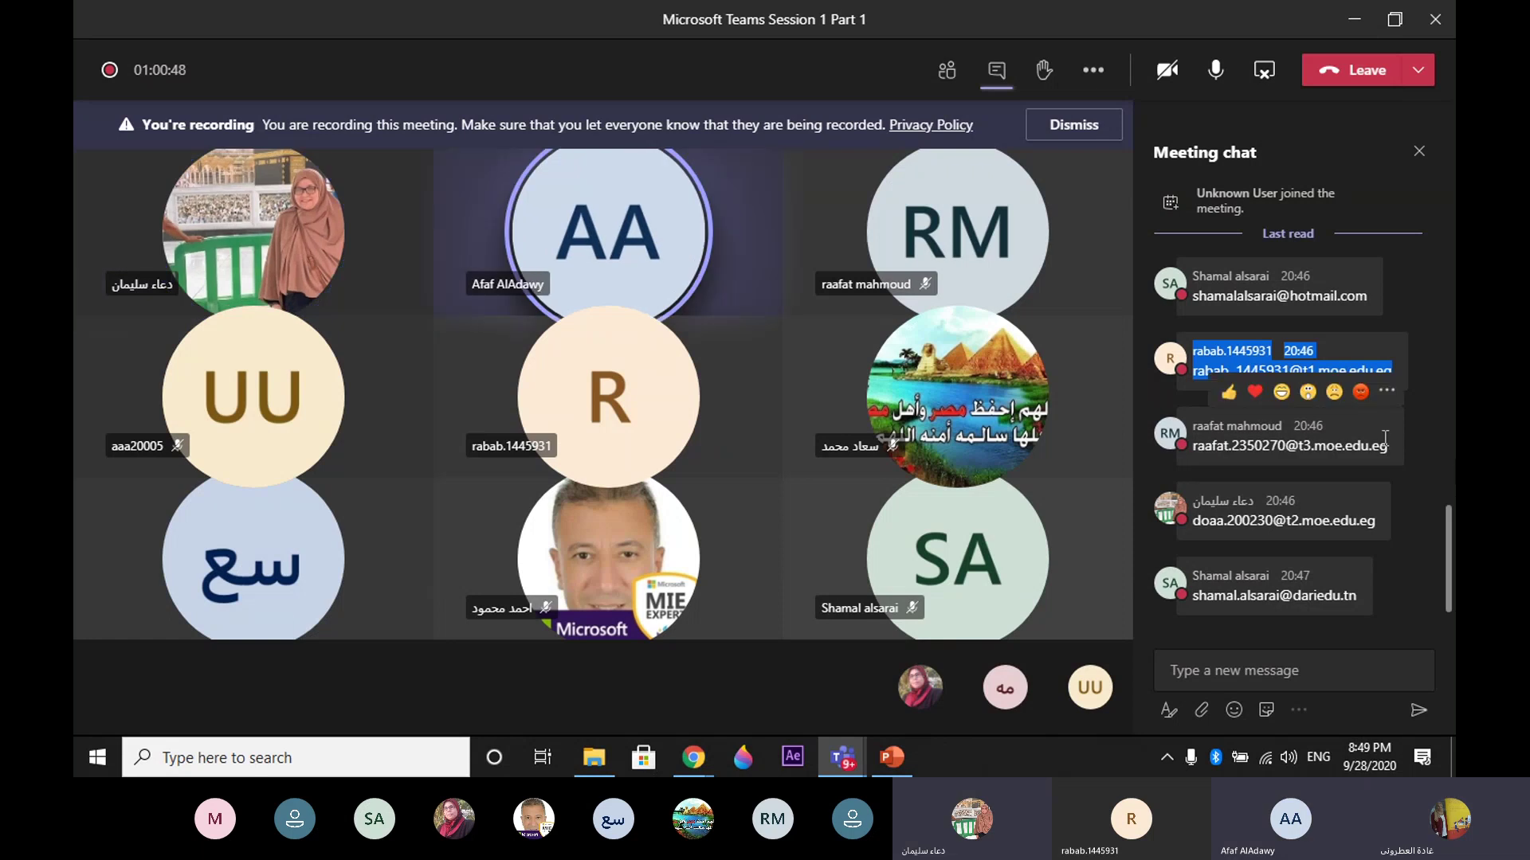
left_click(1413, 276)
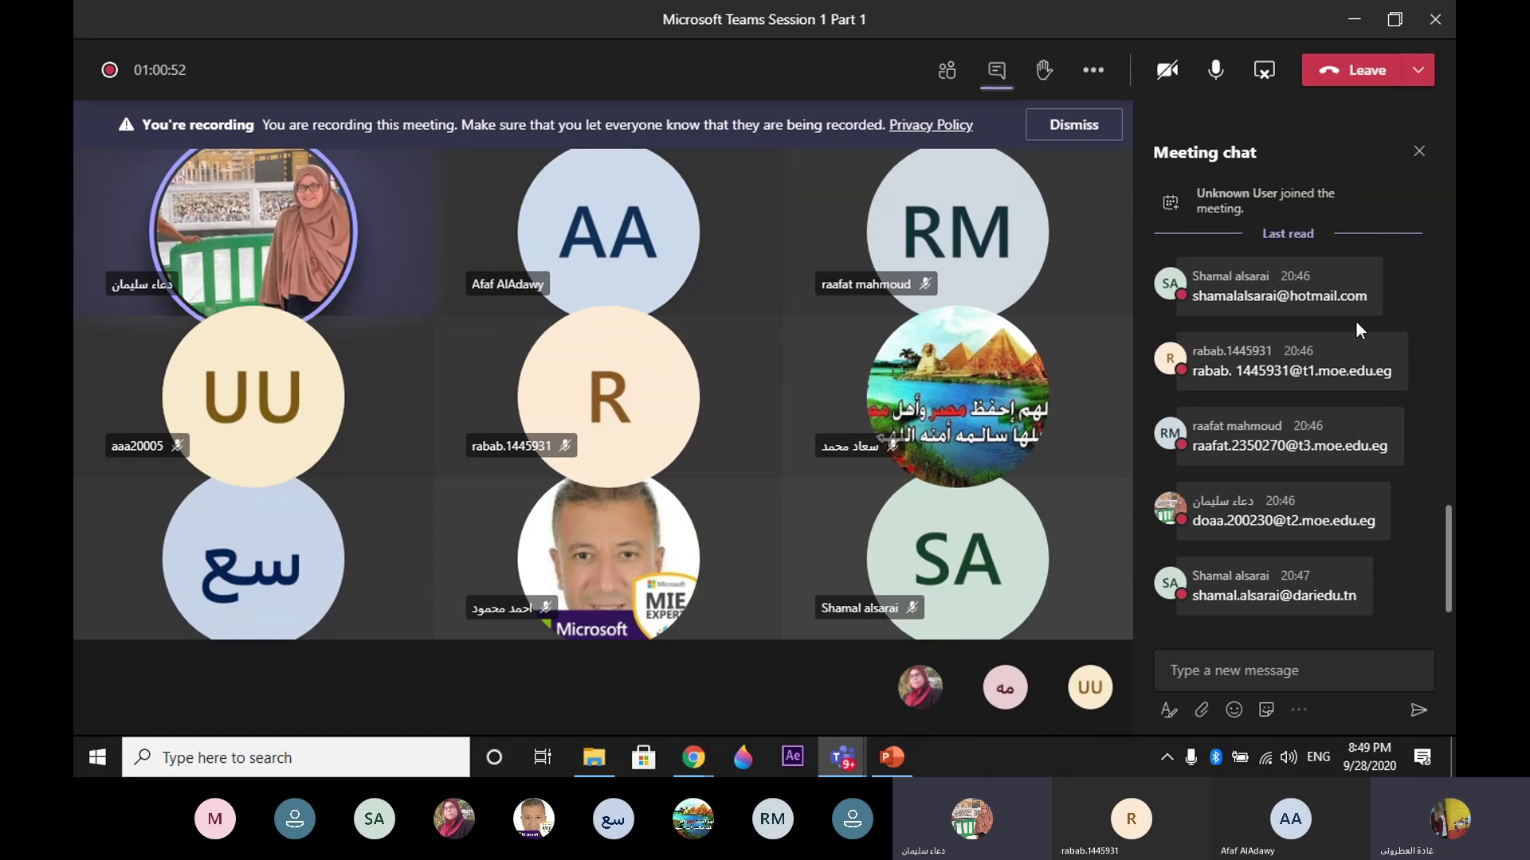
mouse_move(1361, 308)
left_click_drag(1367, 295, 1188, 297)
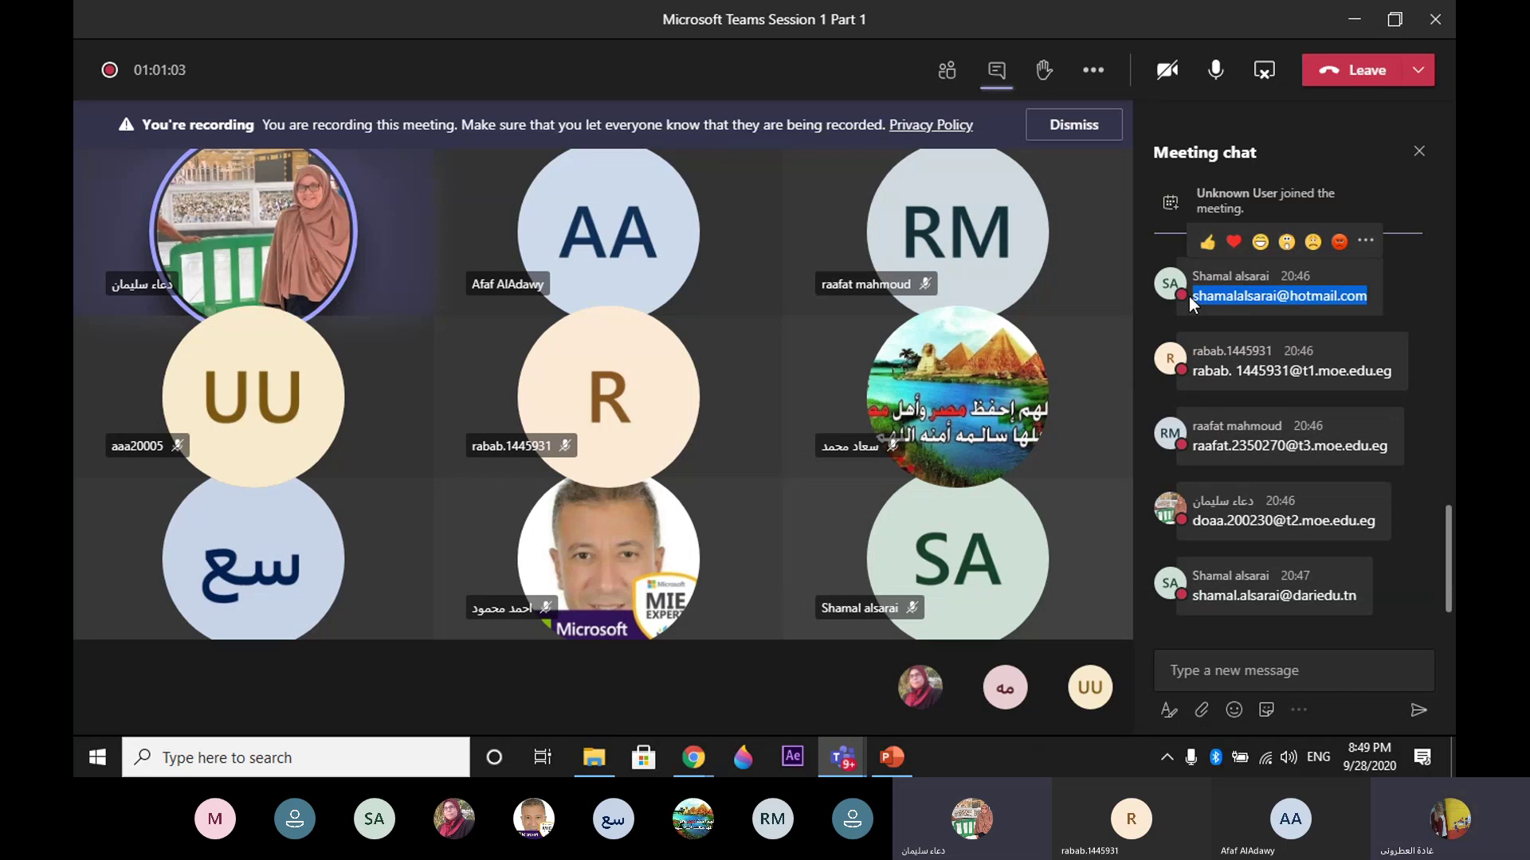
Step: Paste the copied Hotmail address into the team's student search and add it as a guest student
left_click(851, 762)
left_click(743, 654)
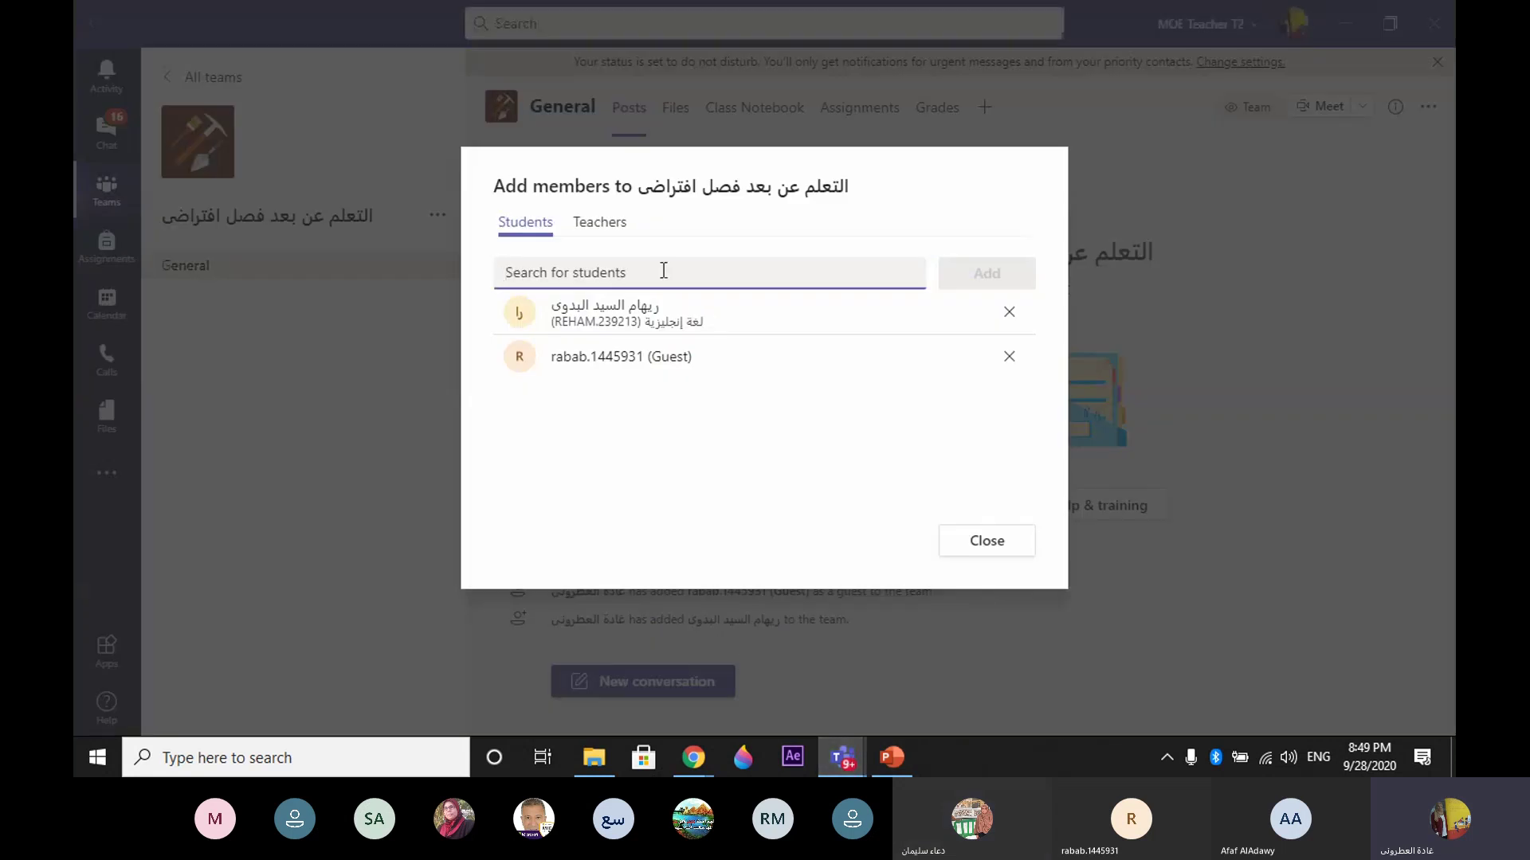
key("ctrl+v")
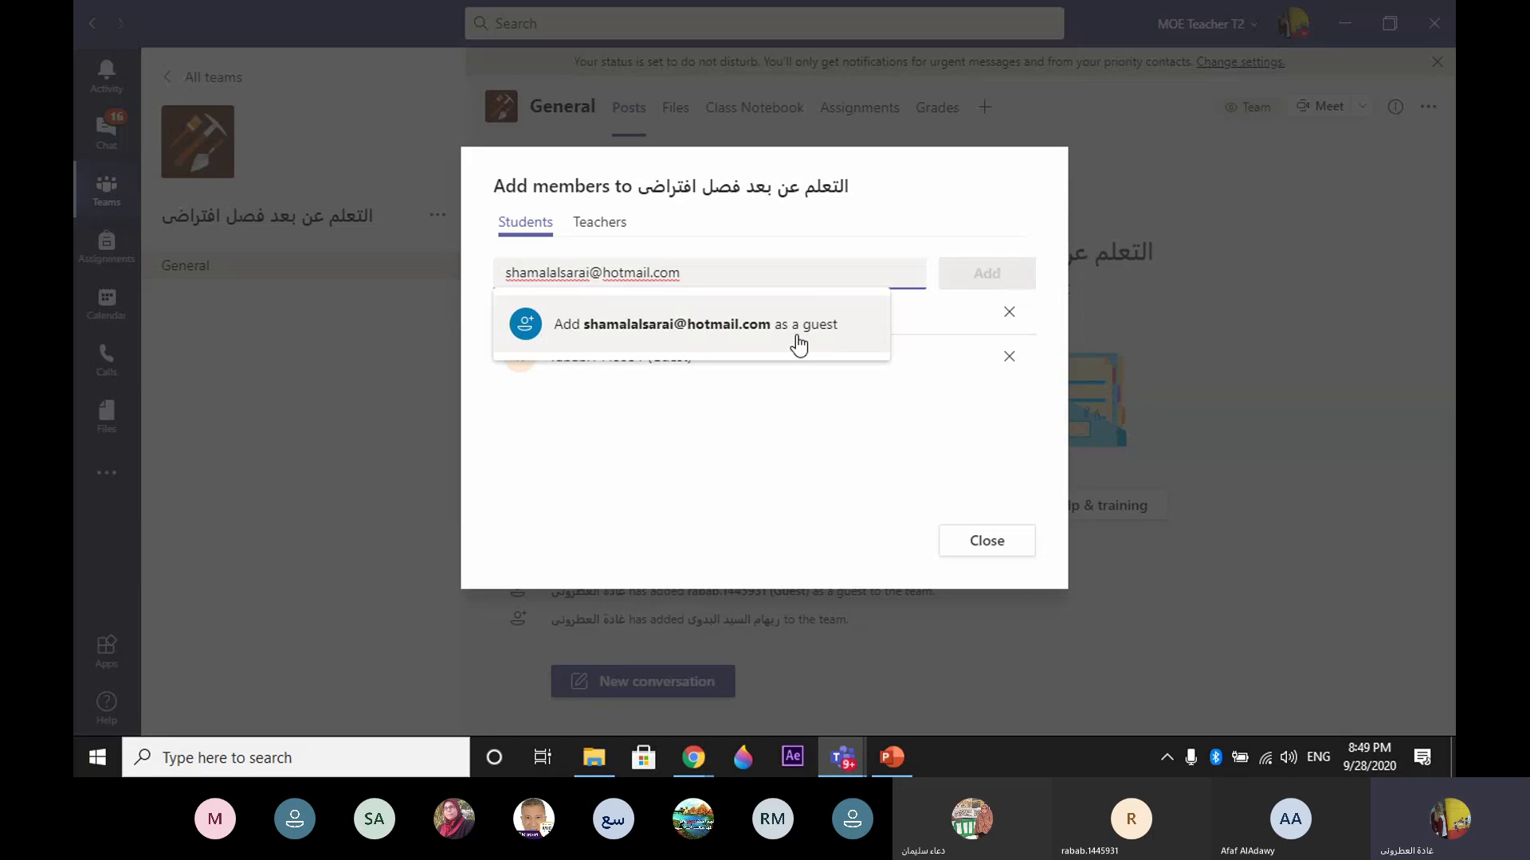
left_click(797, 336)
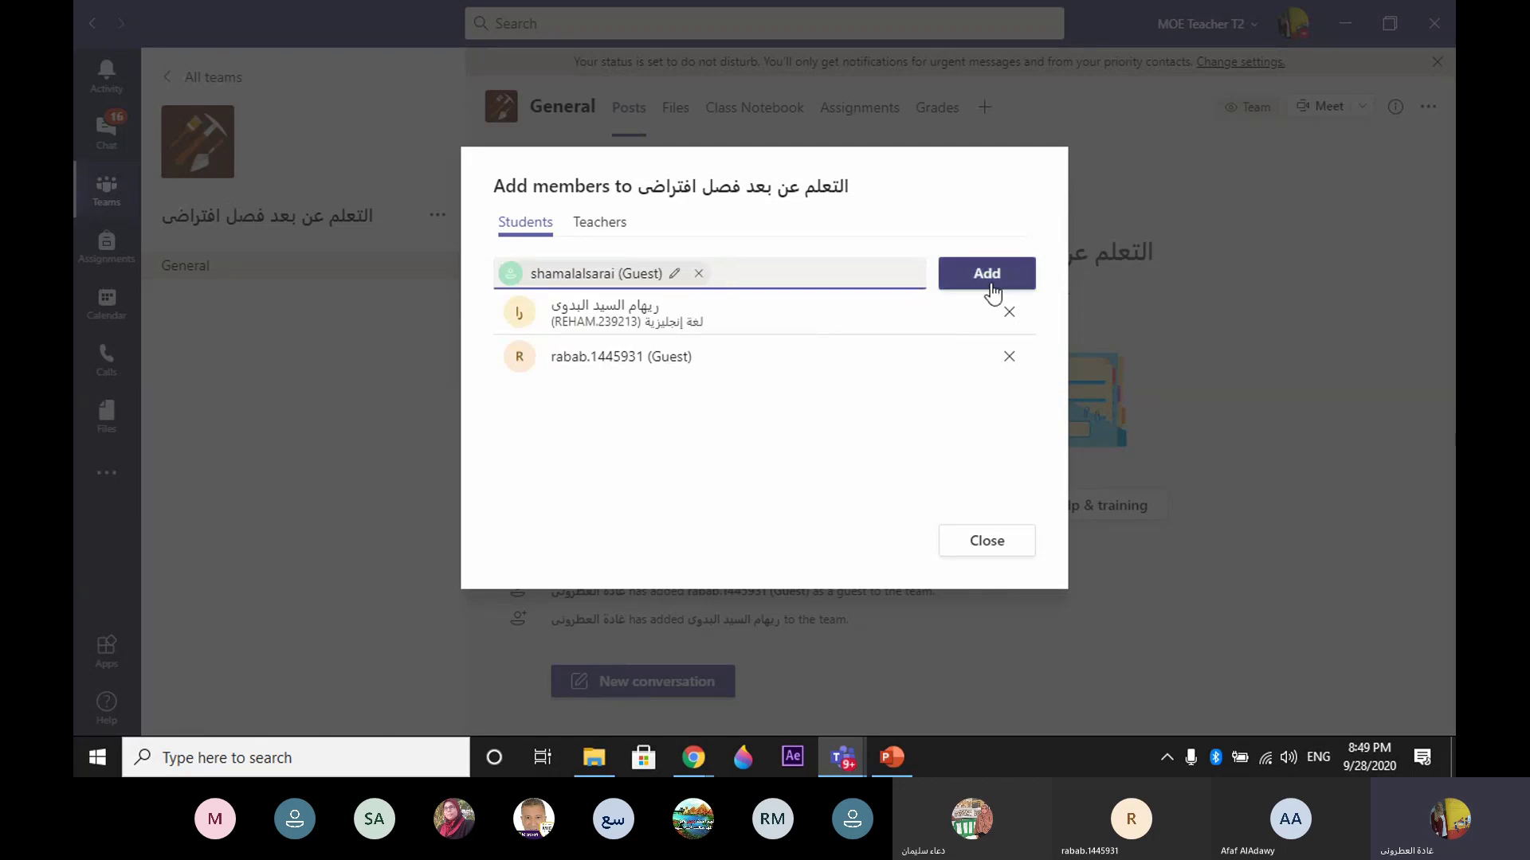
left_click(970, 277)
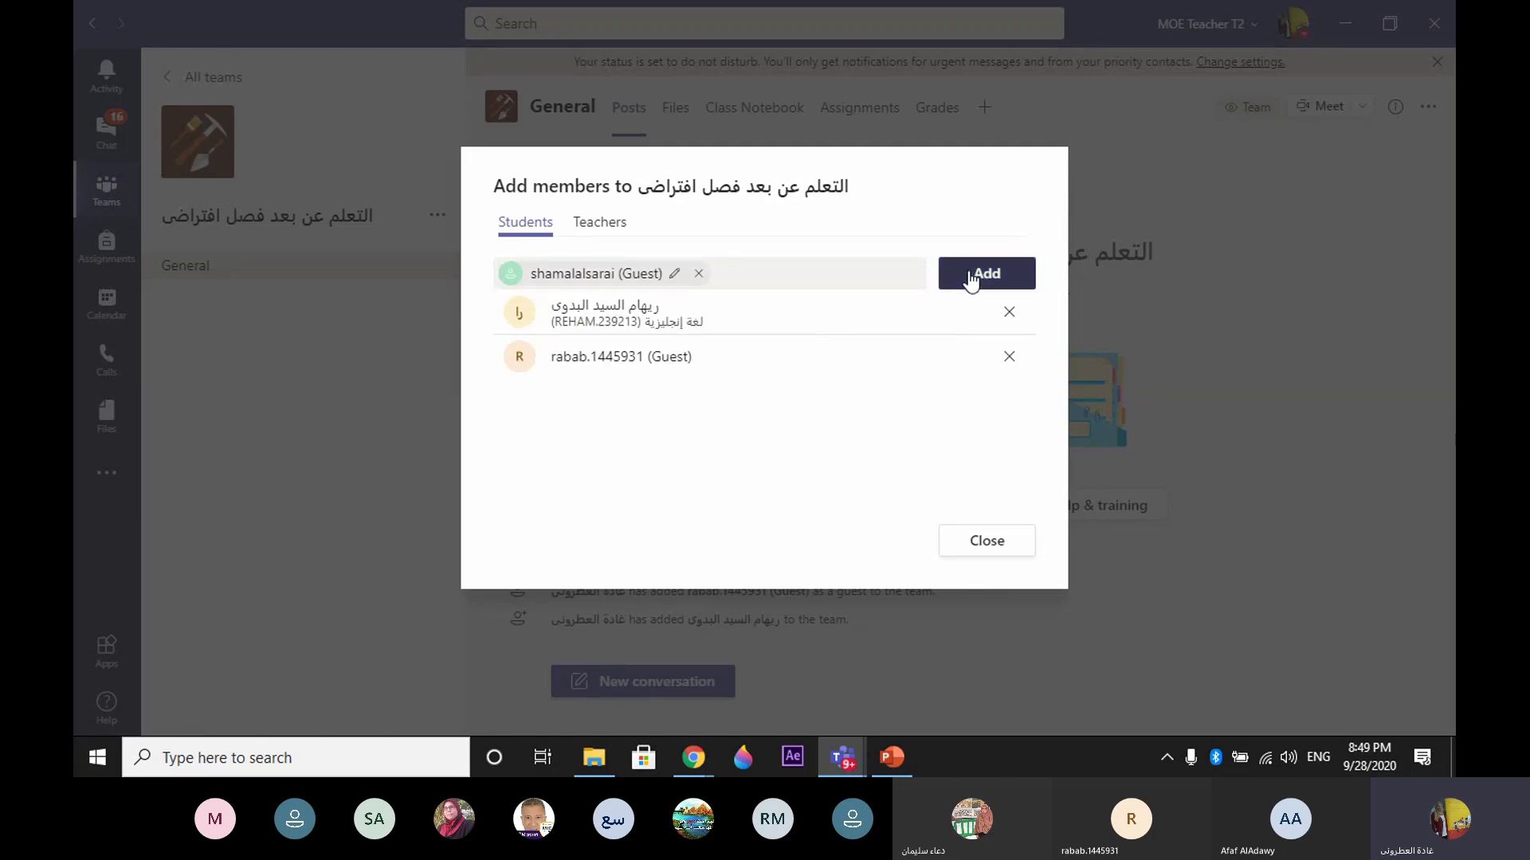
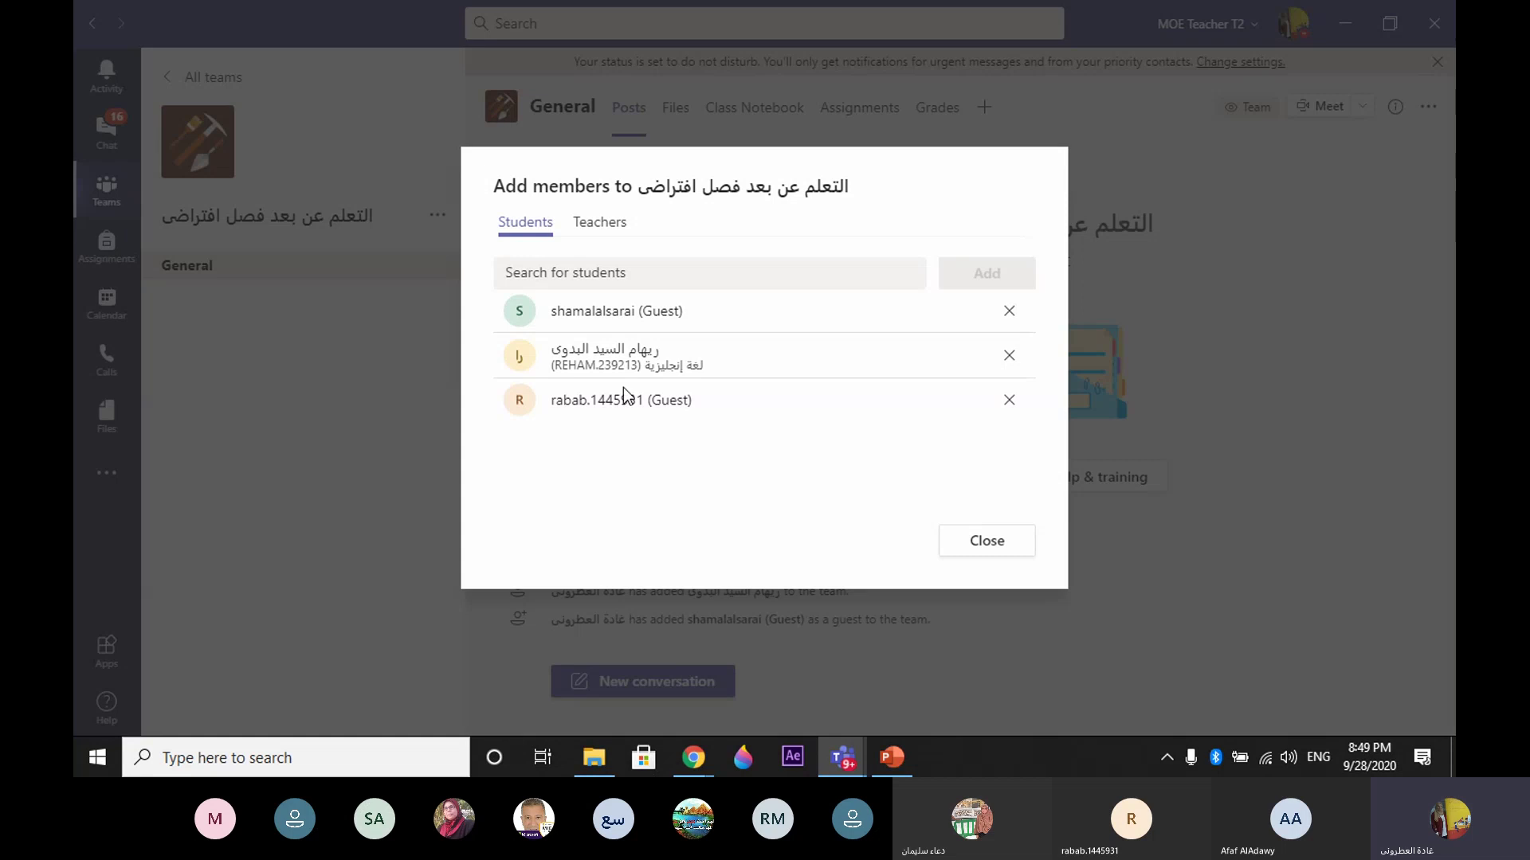
Step: Start adding teachers to the team, and copy the t2.moe.edu.eg e-mail address posted in the meeting chat
left_click(606, 224)
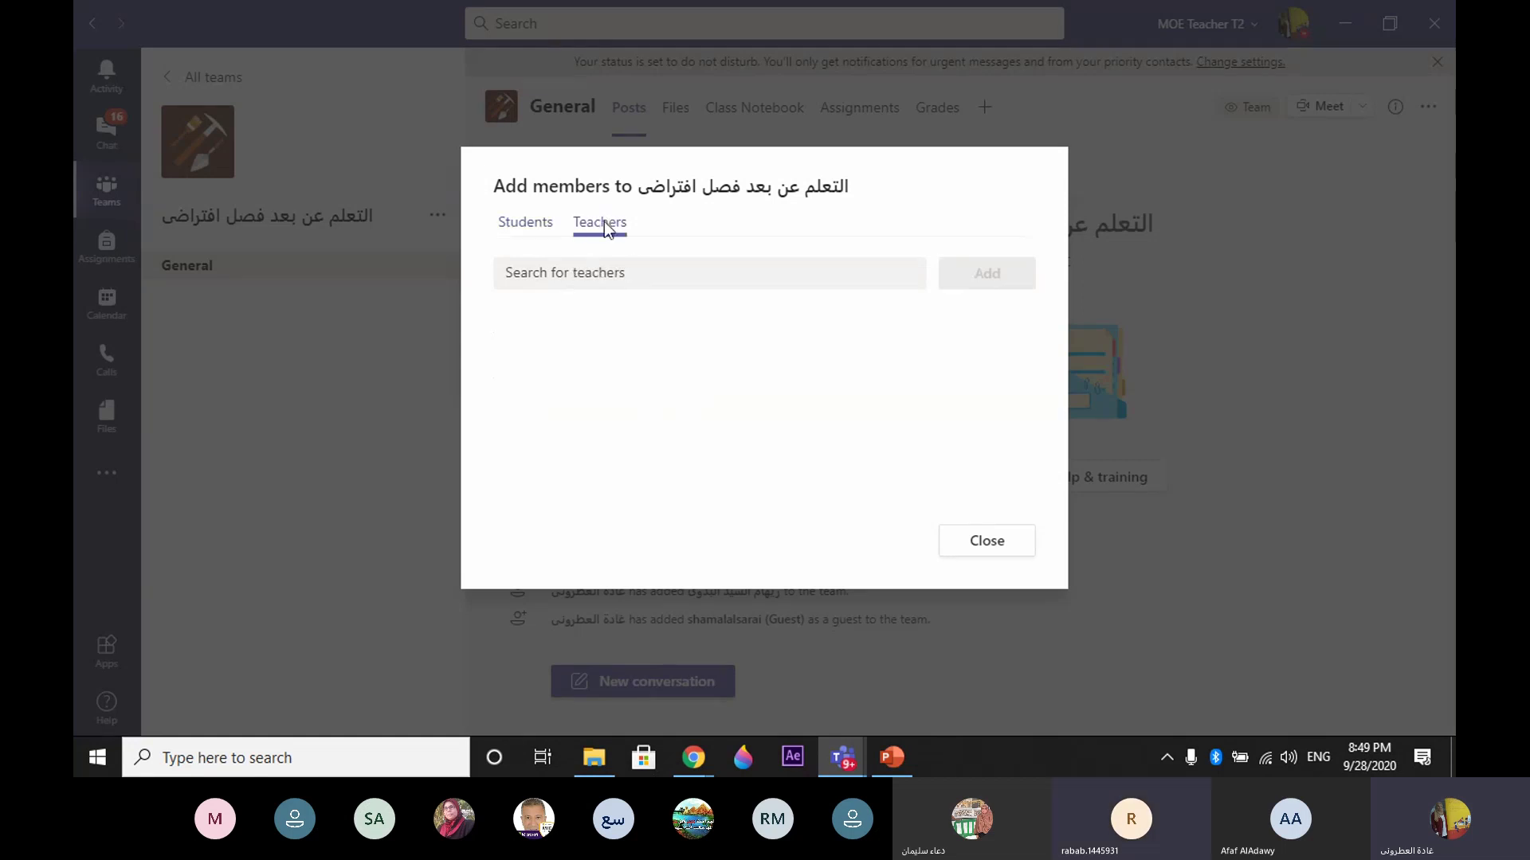
left_click(635, 273)
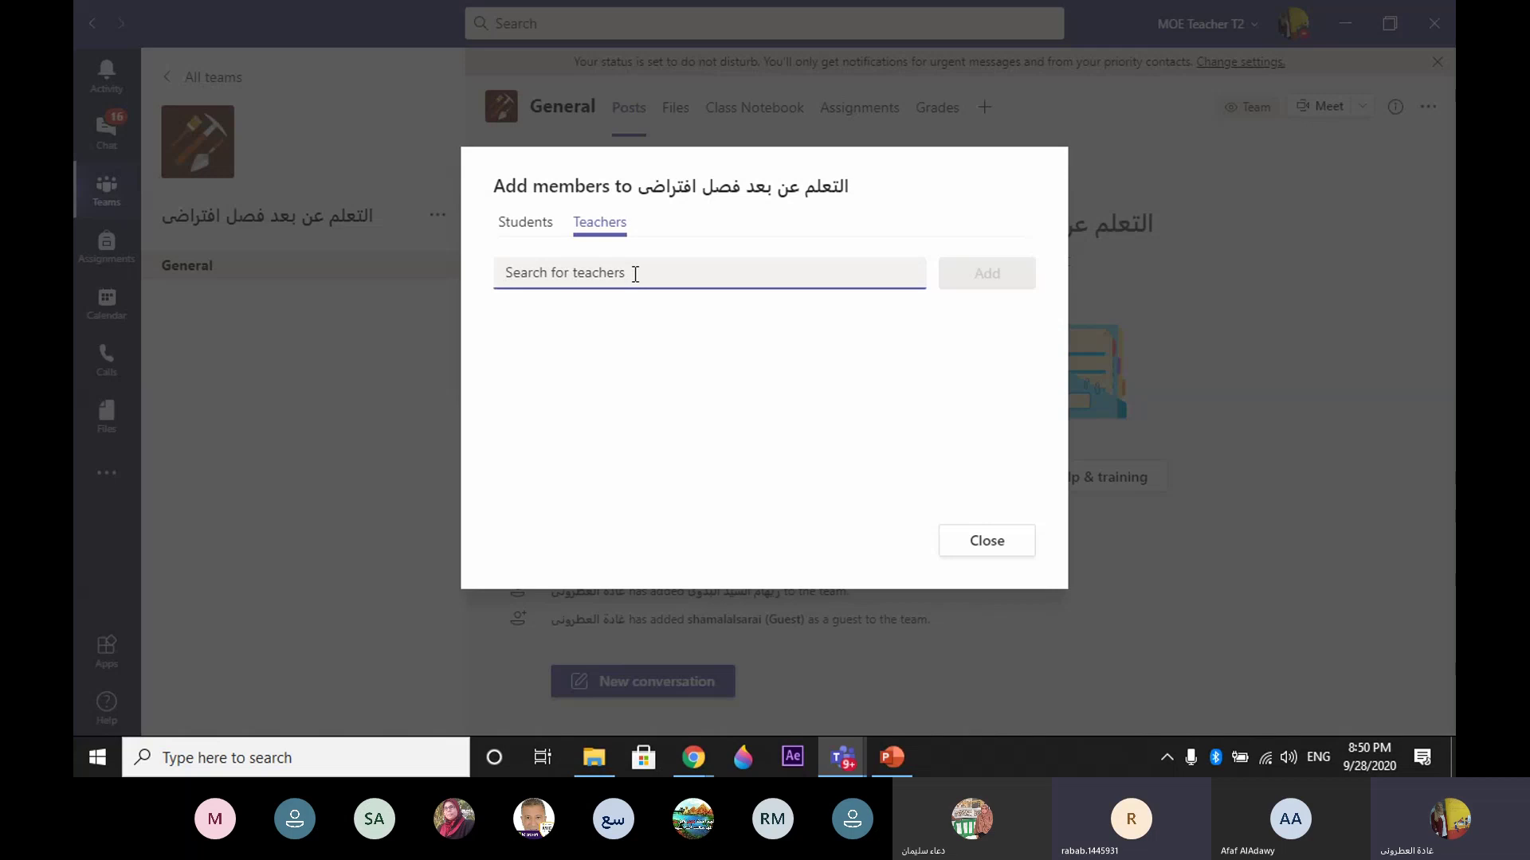
mouse_move(842, 766)
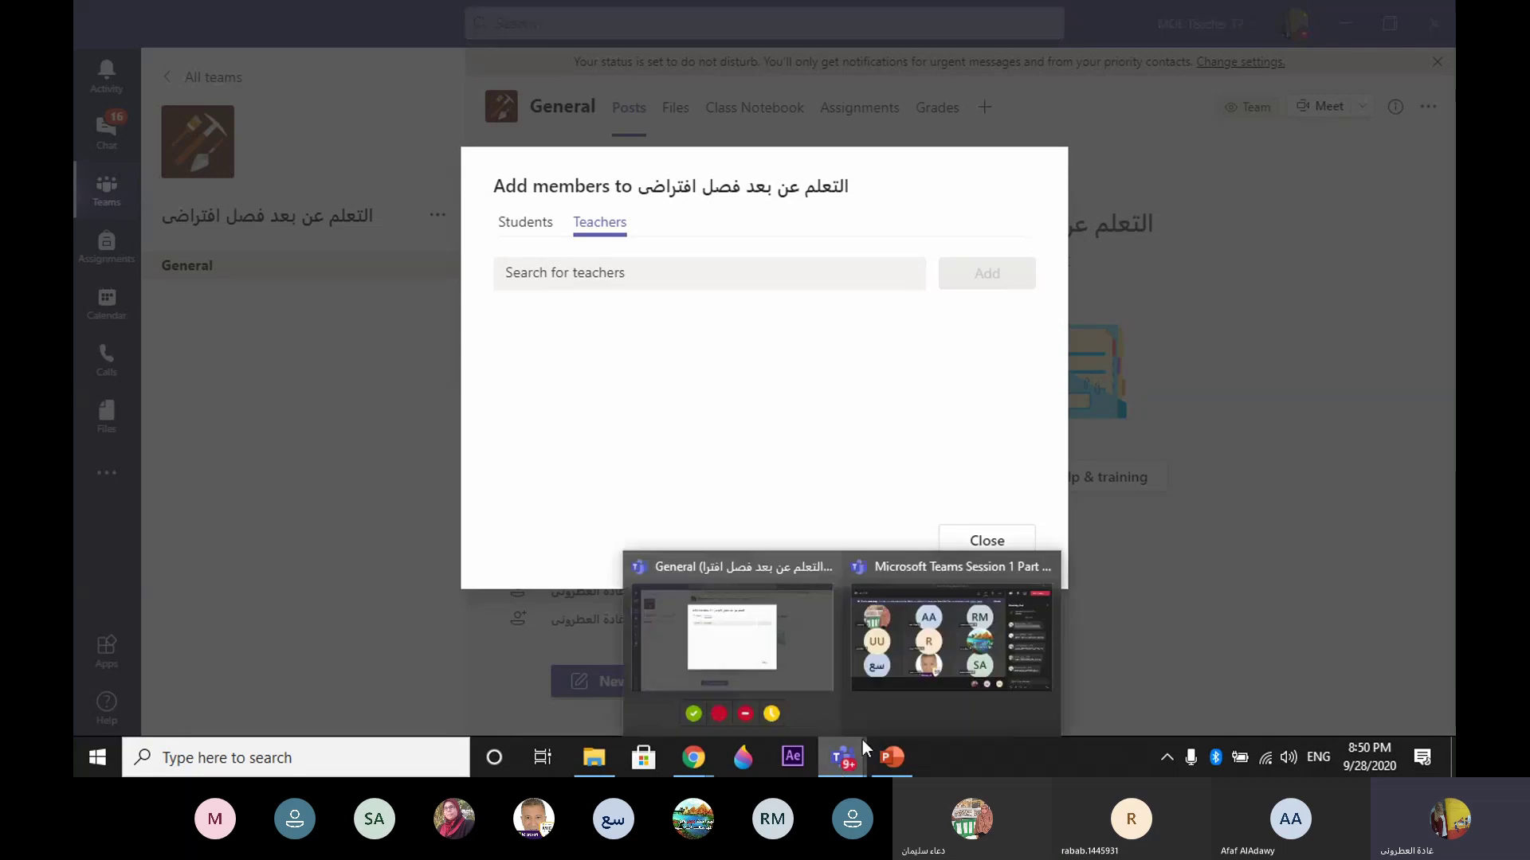
left_click(926, 638)
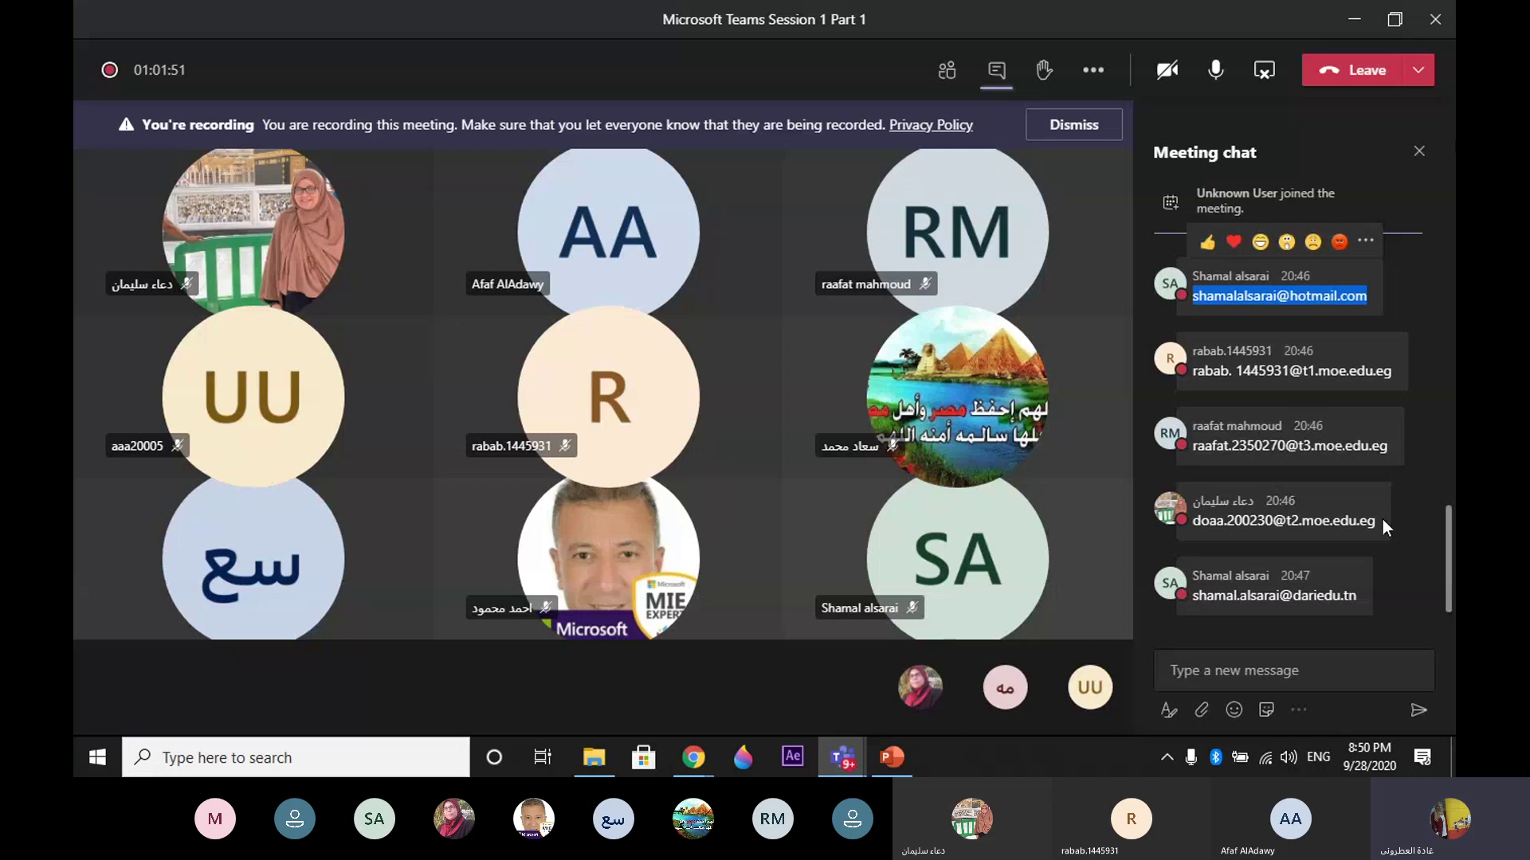
mouse_move(1373, 522)
left_click_drag(1373, 522, 1190, 524)
key("ctrl+c")
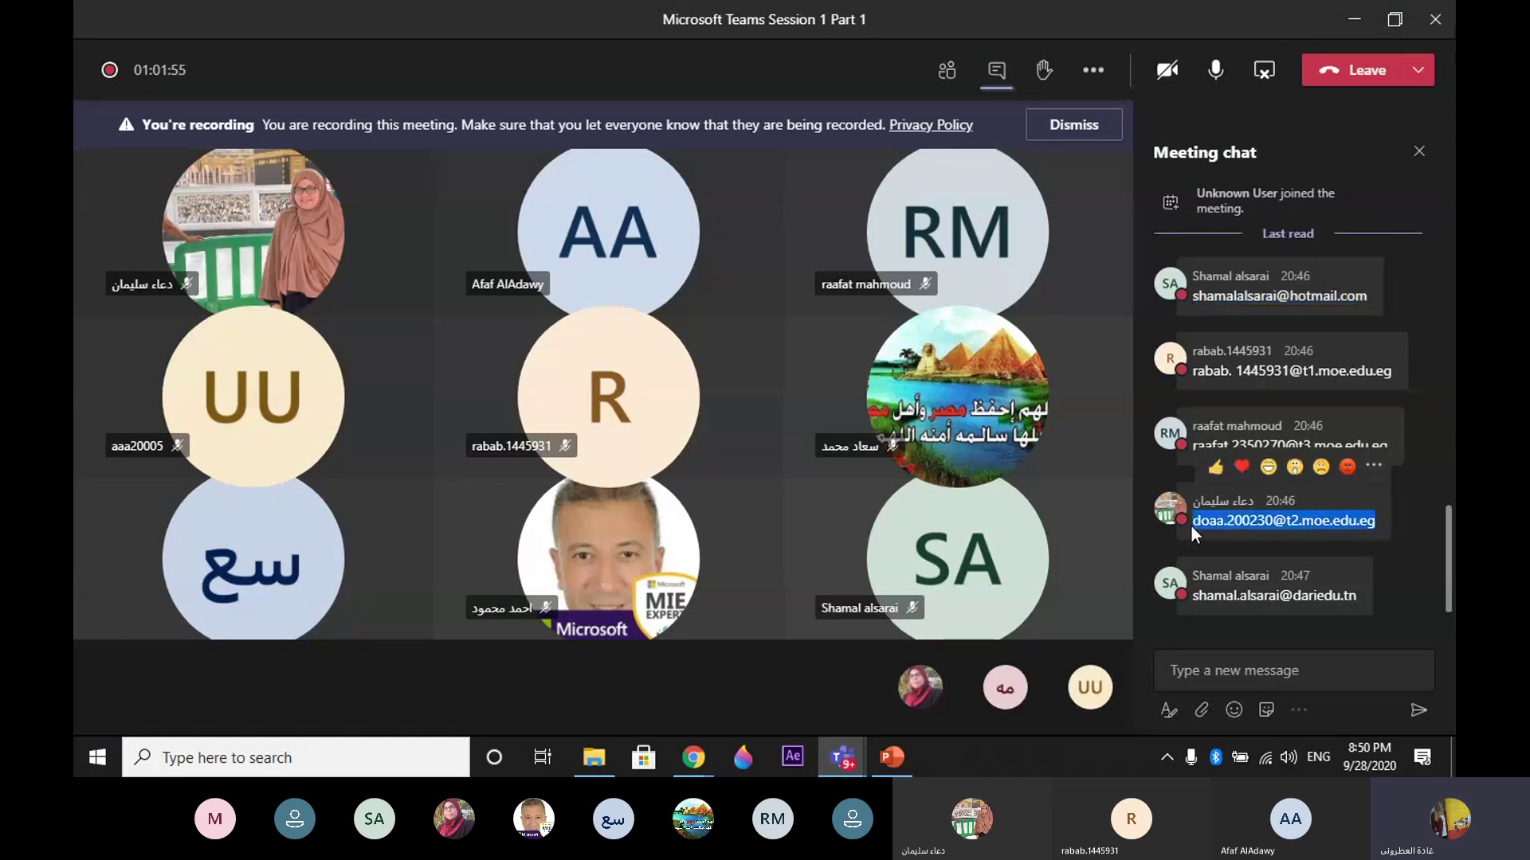
Step: Paste the copied address into the teacher search, choose the matching person and add them as a teacher
mouse_move(842, 757)
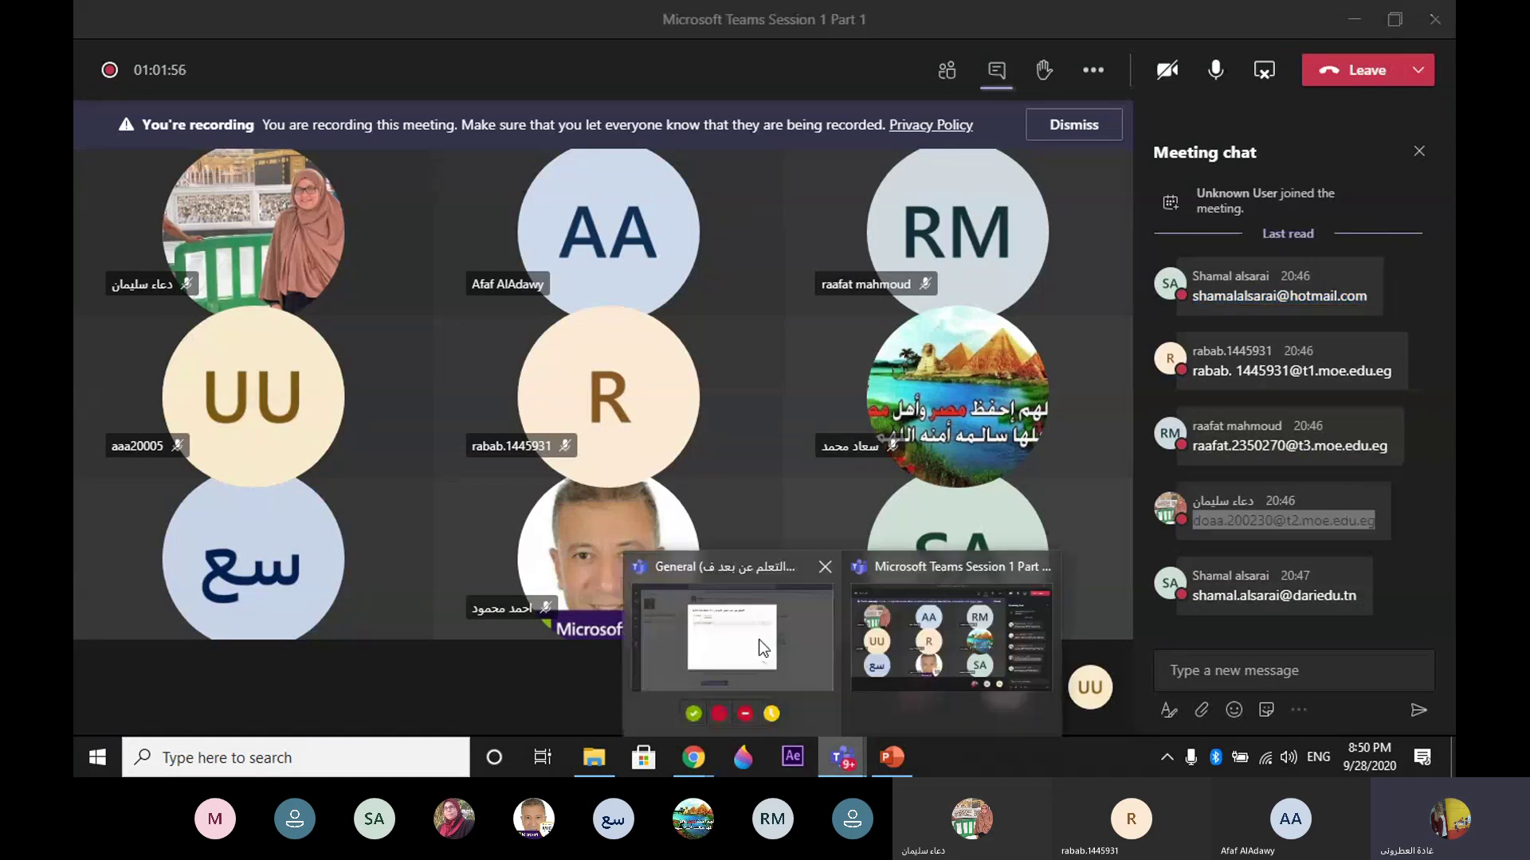
left_click(755, 637)
key("ctrl+v")
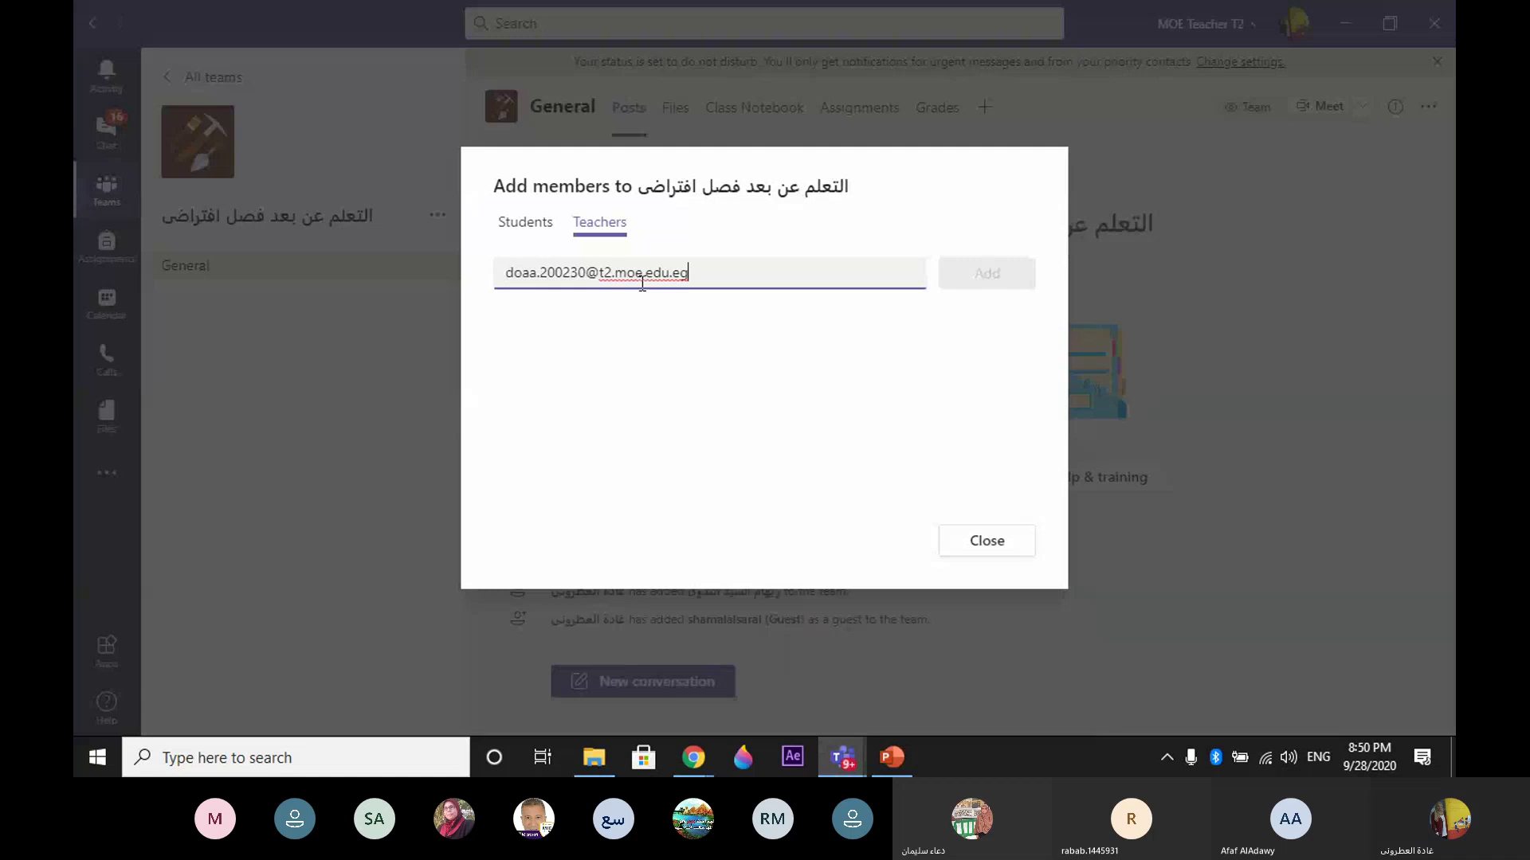
left_click(690, 341)
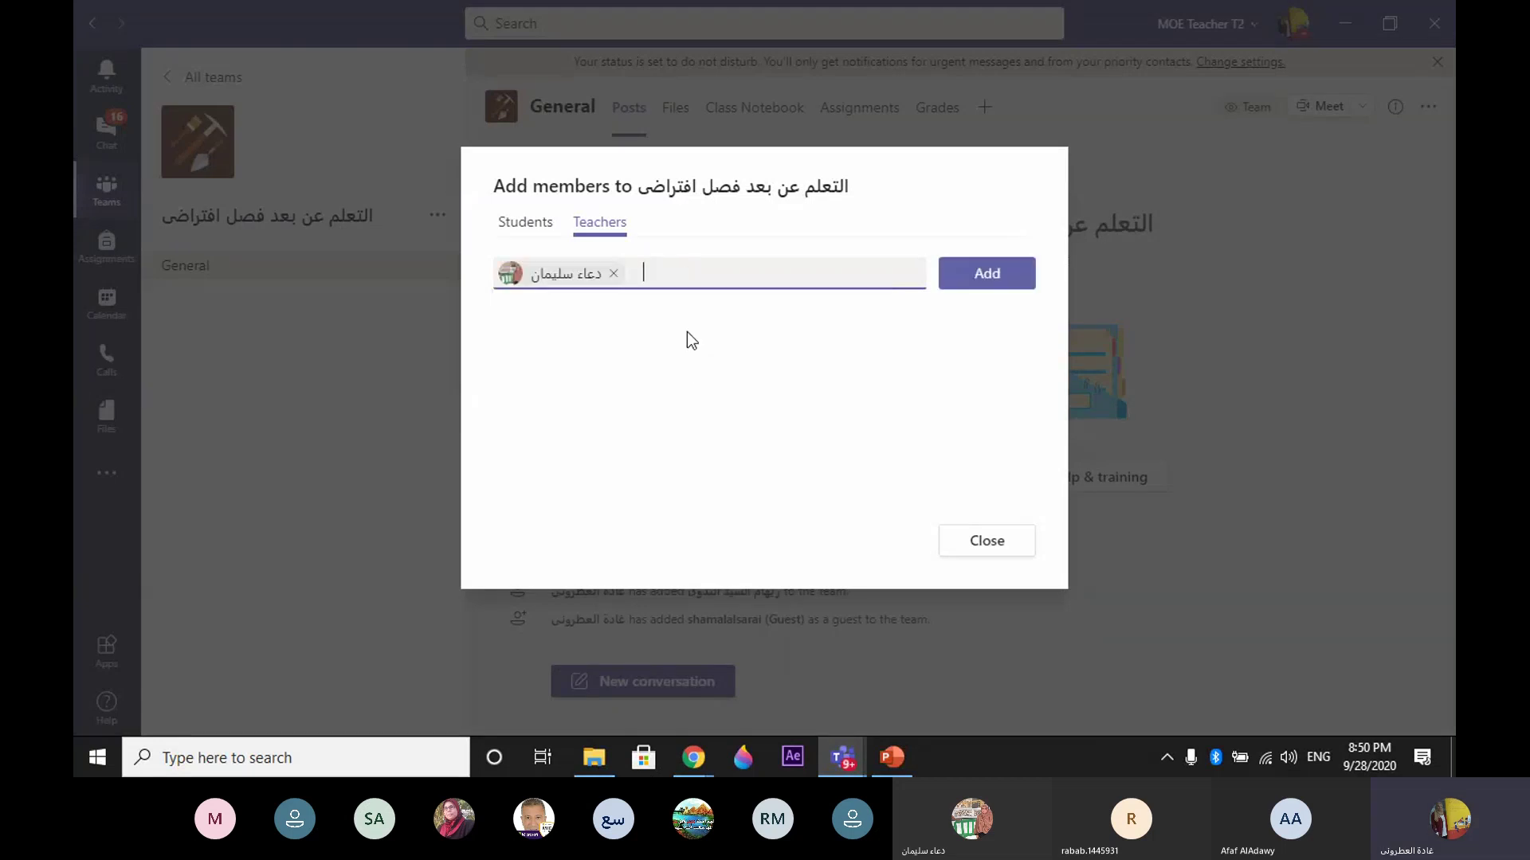
left_click(979, 293)
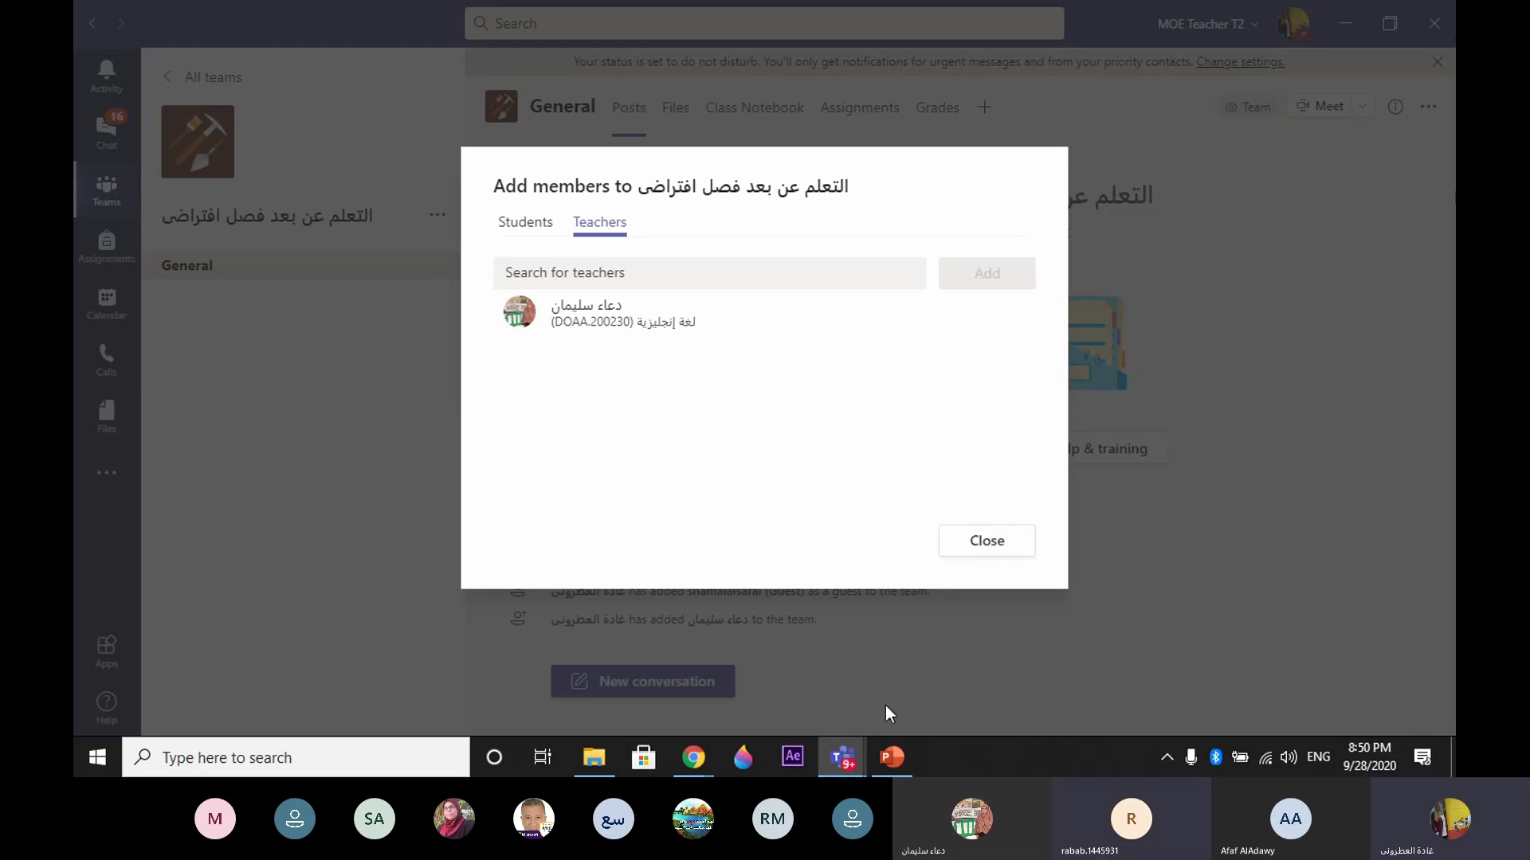
Step: Return to the meeting chat and copy the participant's e-mail address on the t3.moe.edu.eg domain
left_click(843, 750)
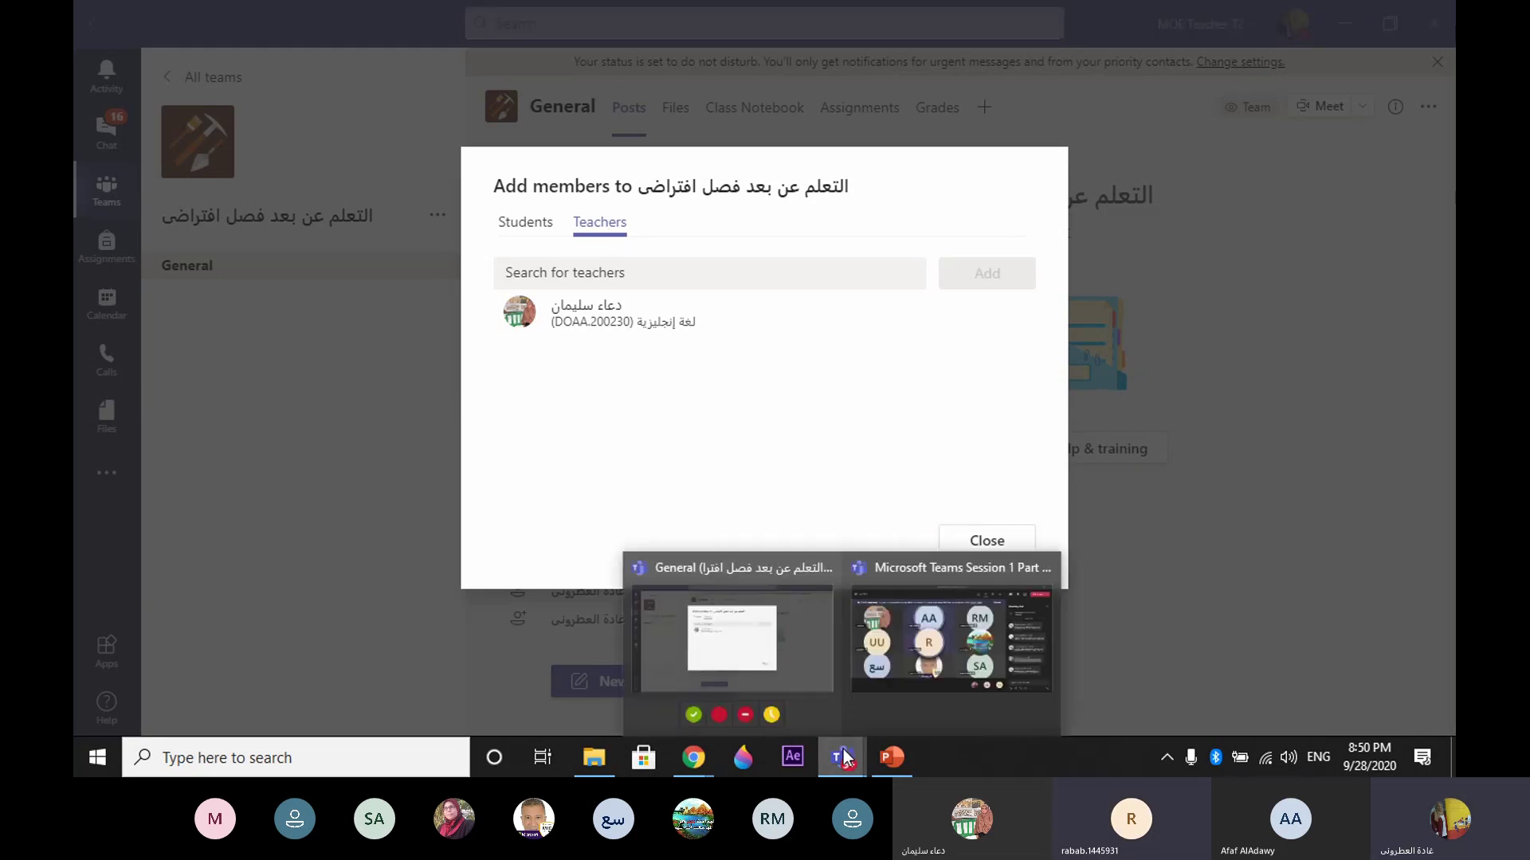
left_click(921, 643)
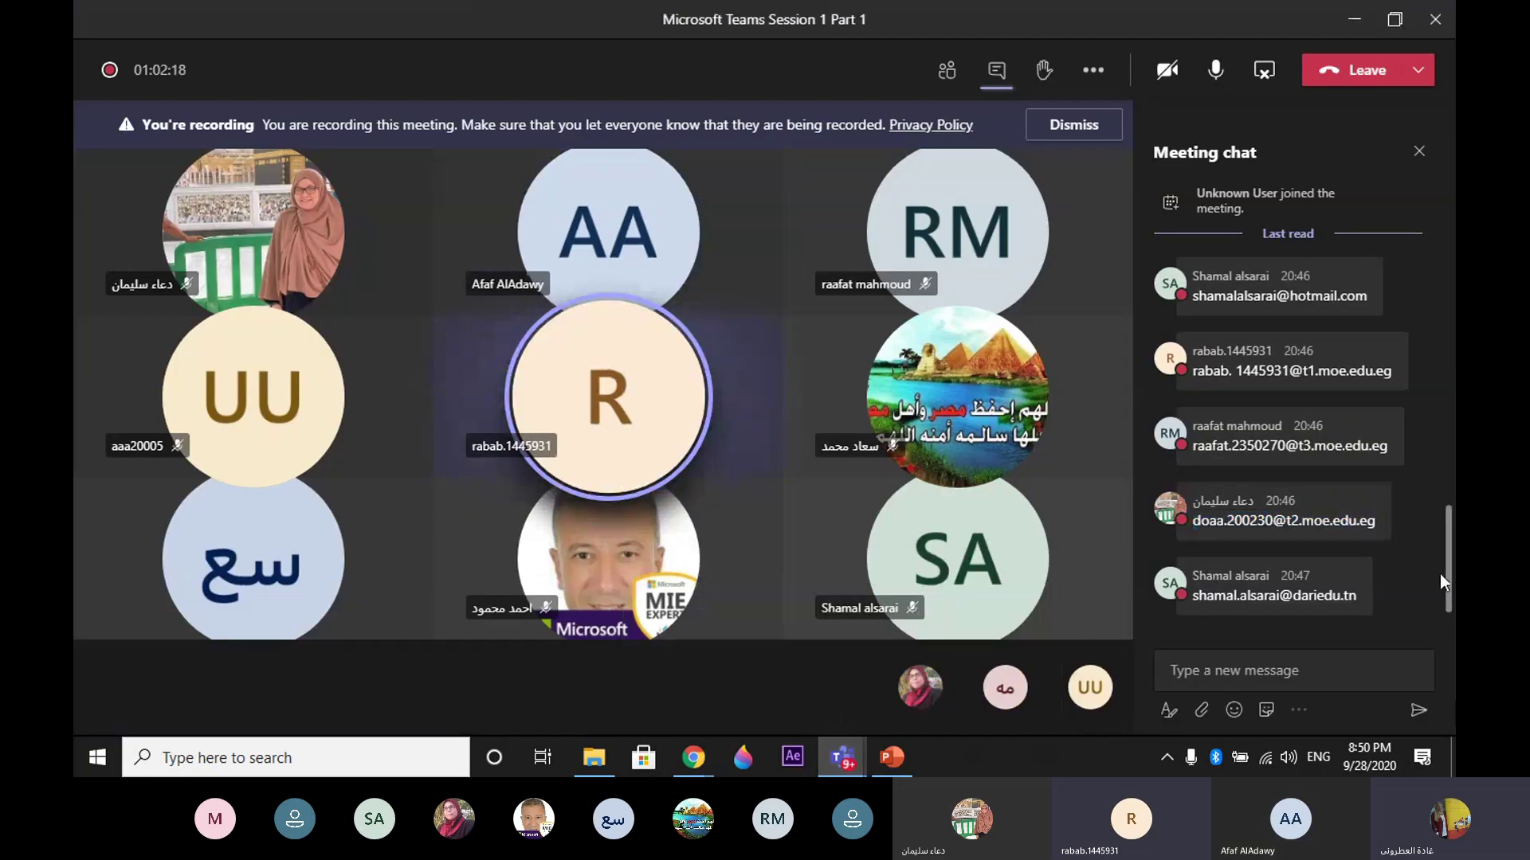
left_click_drag(1451, 580, 1452, 553)
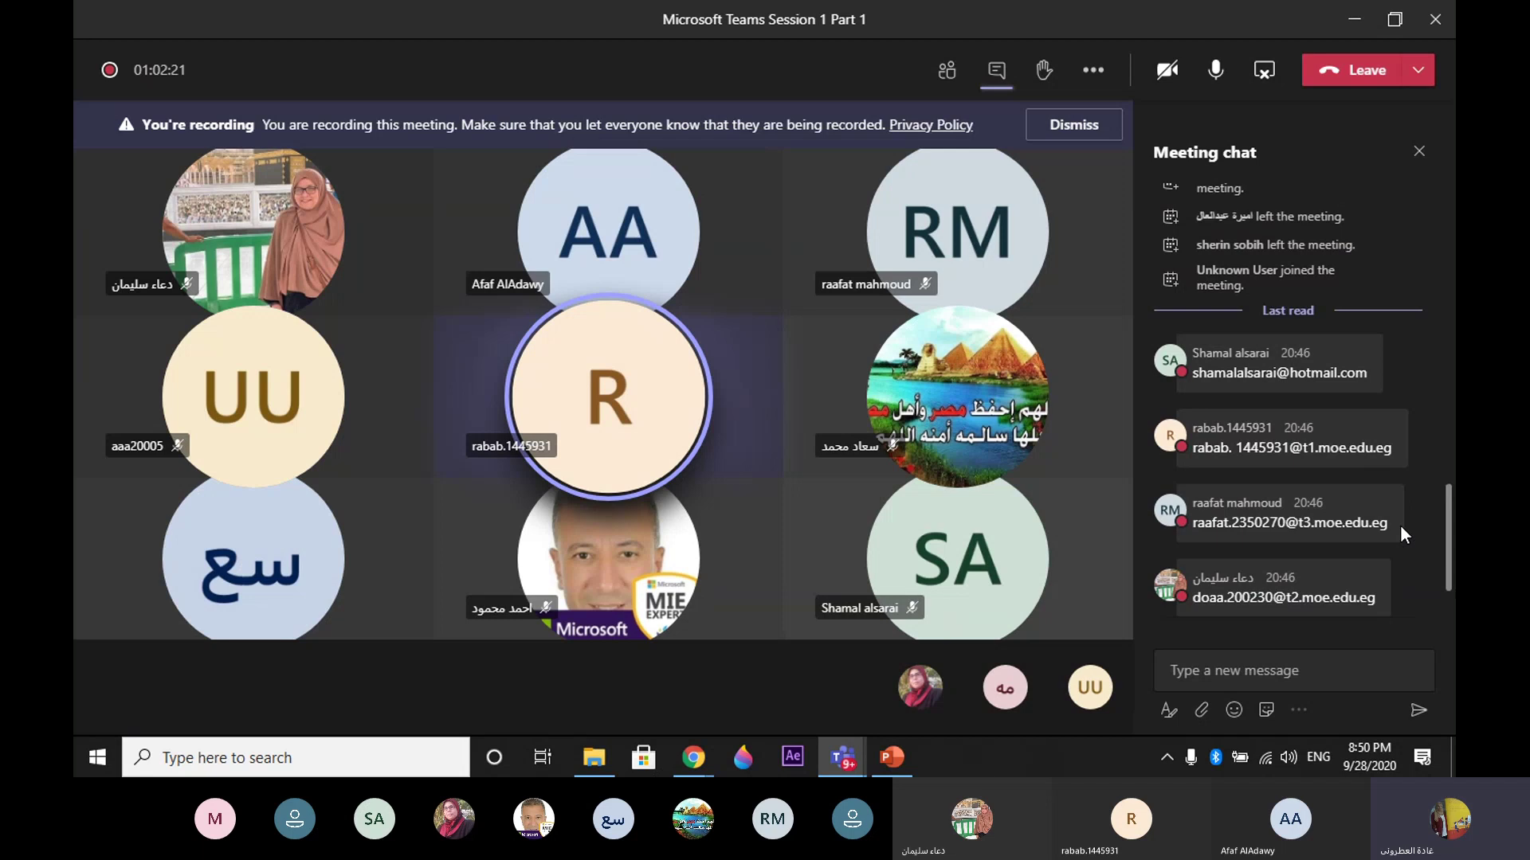
left_click_drag(1399, 524, 1192, 522)
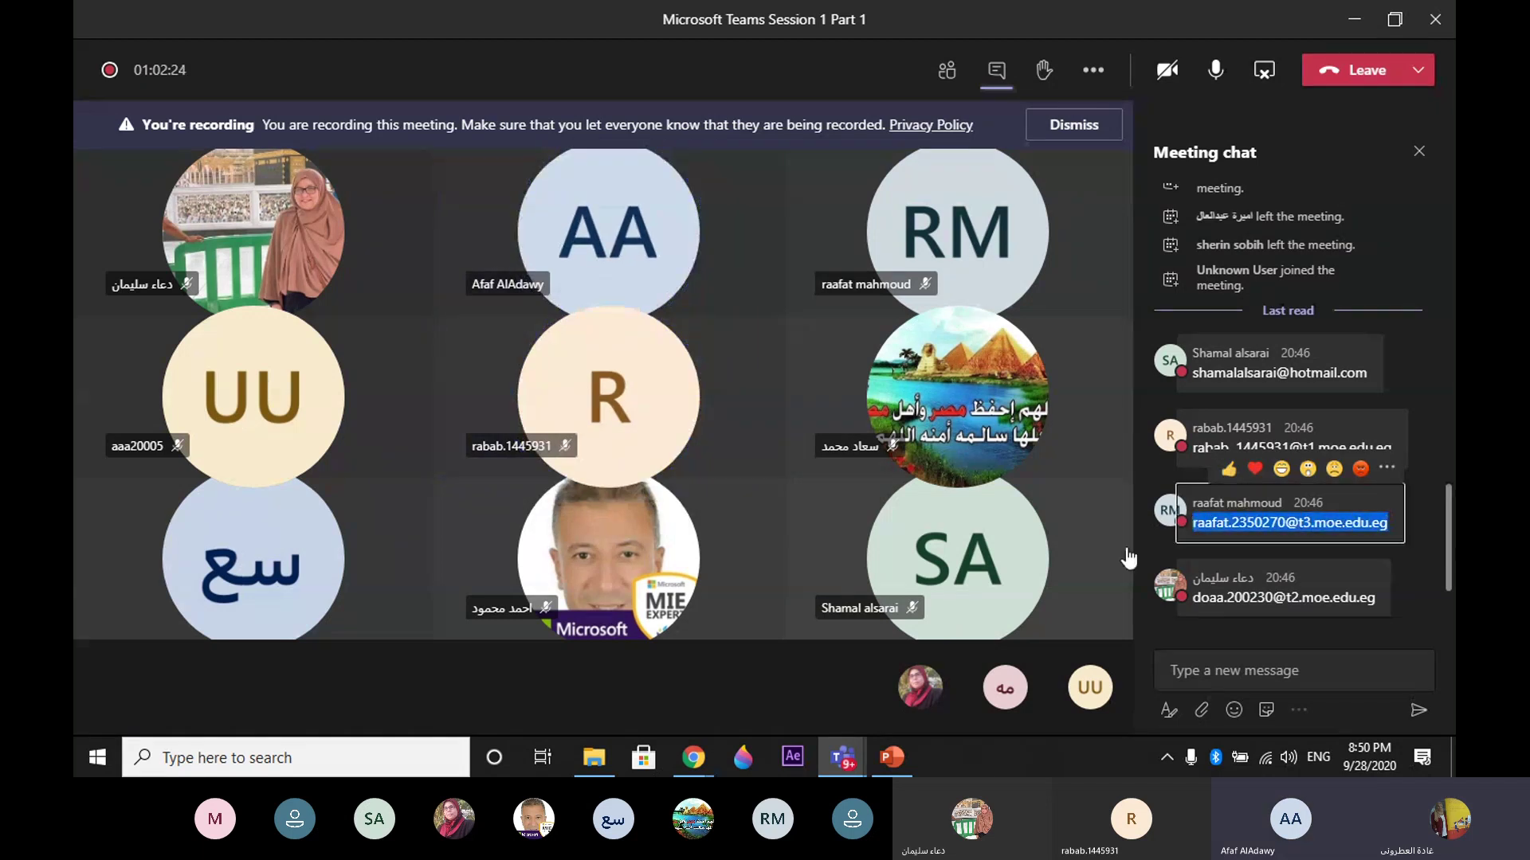
Step: Return to the team's add-members dialog, paste the copied t3.moe.edu.eg address into the student search and add it as a guest
left_click(828, 752)
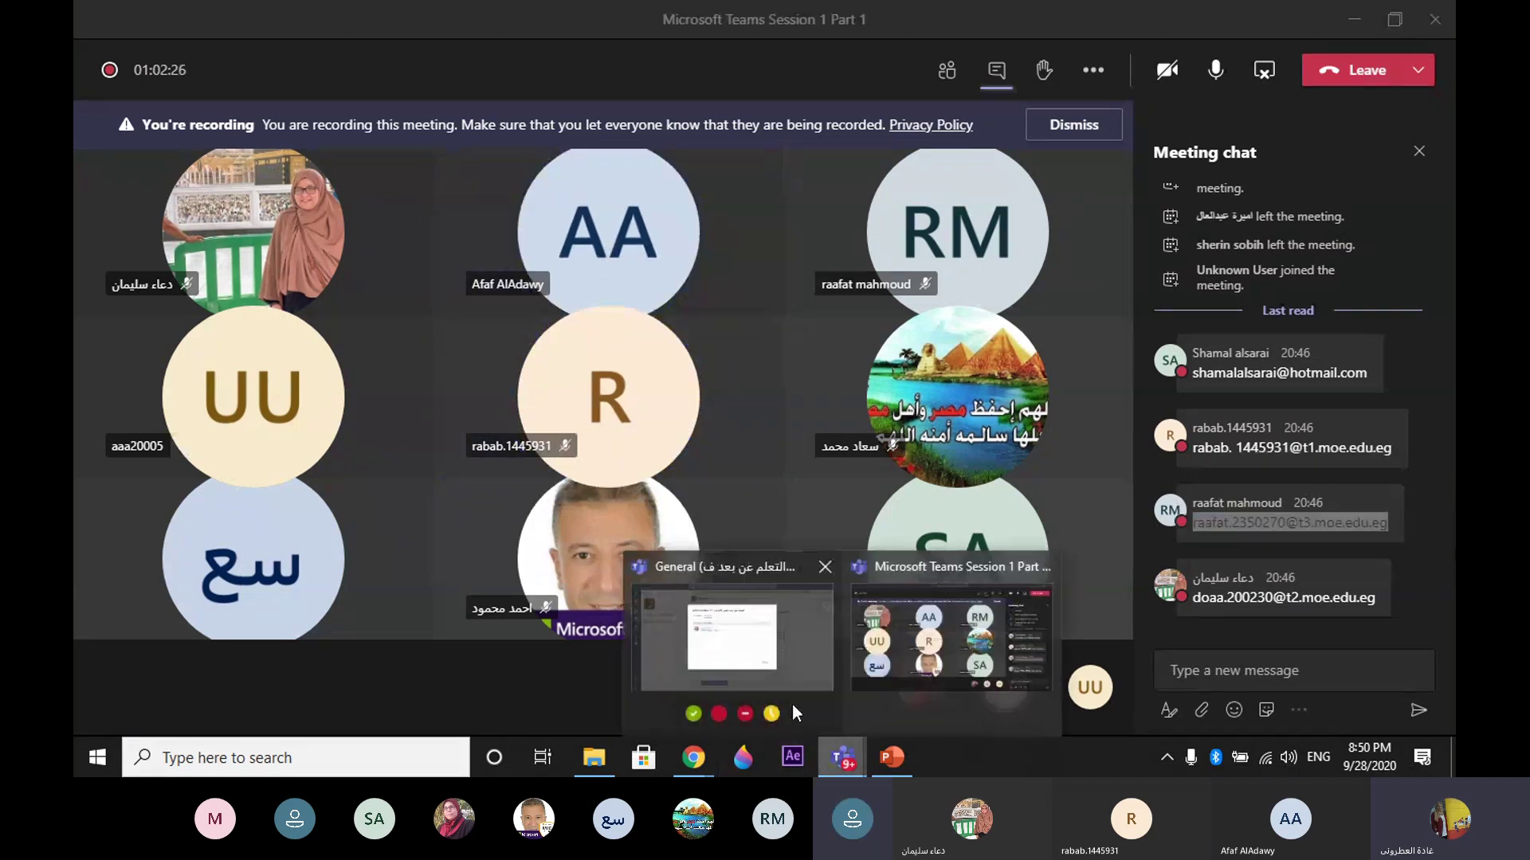
left_click(758, 662)
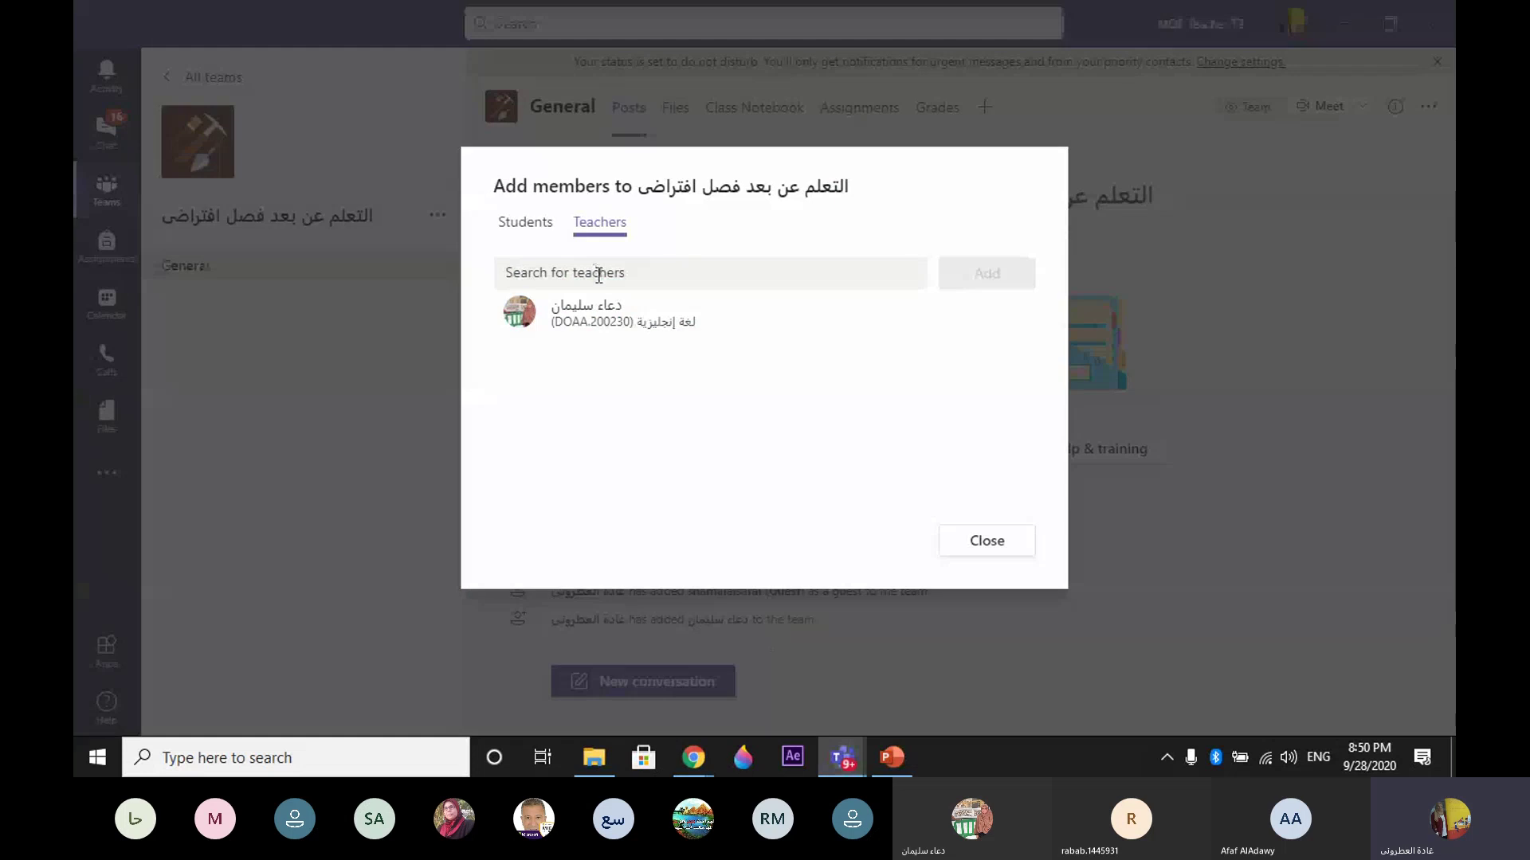
left_click(526, 223)
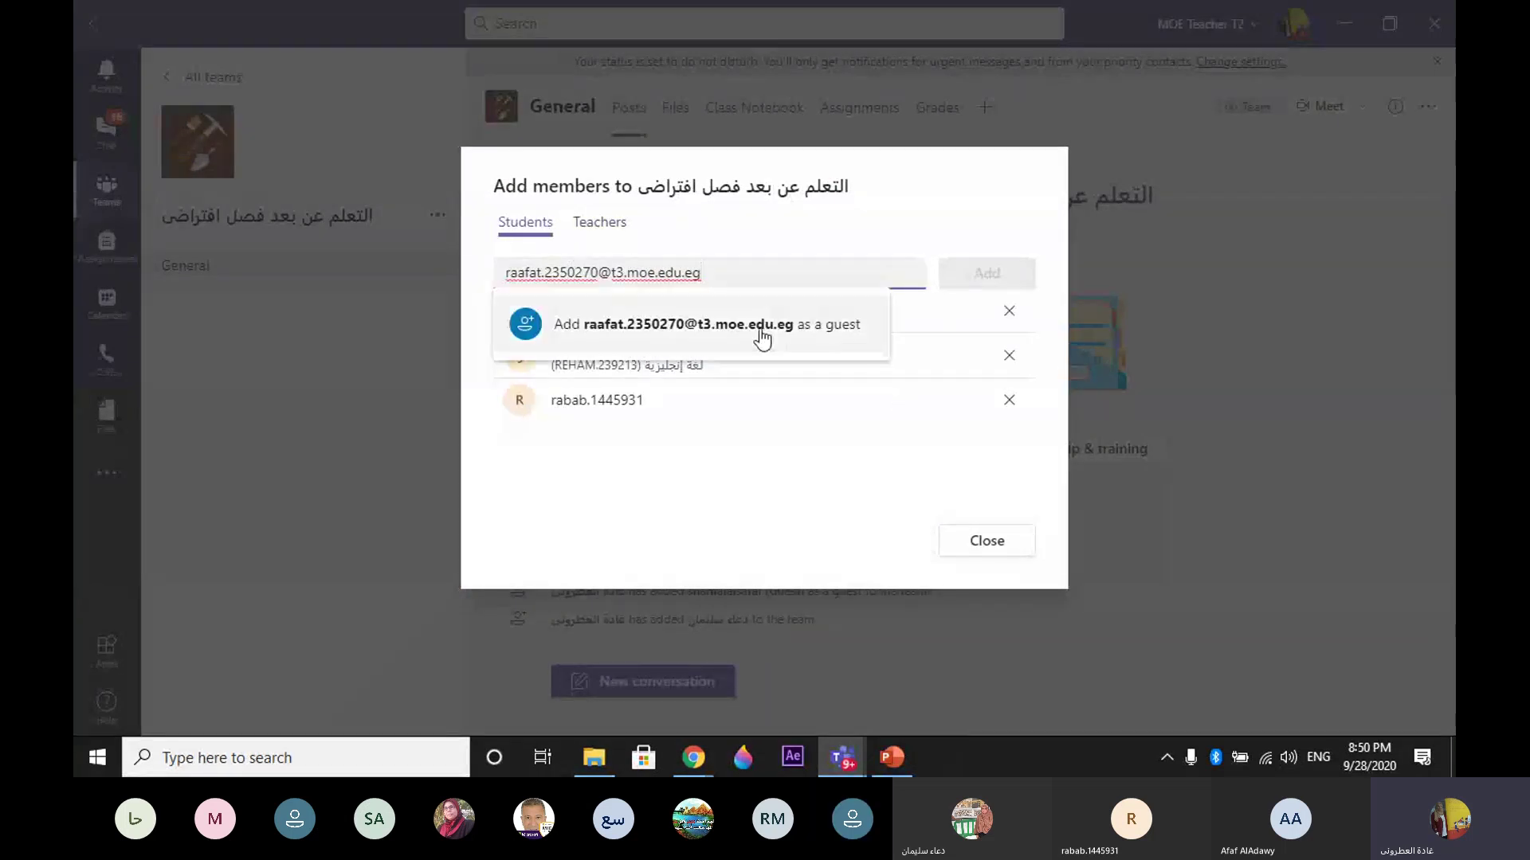
left_click(762, 338)
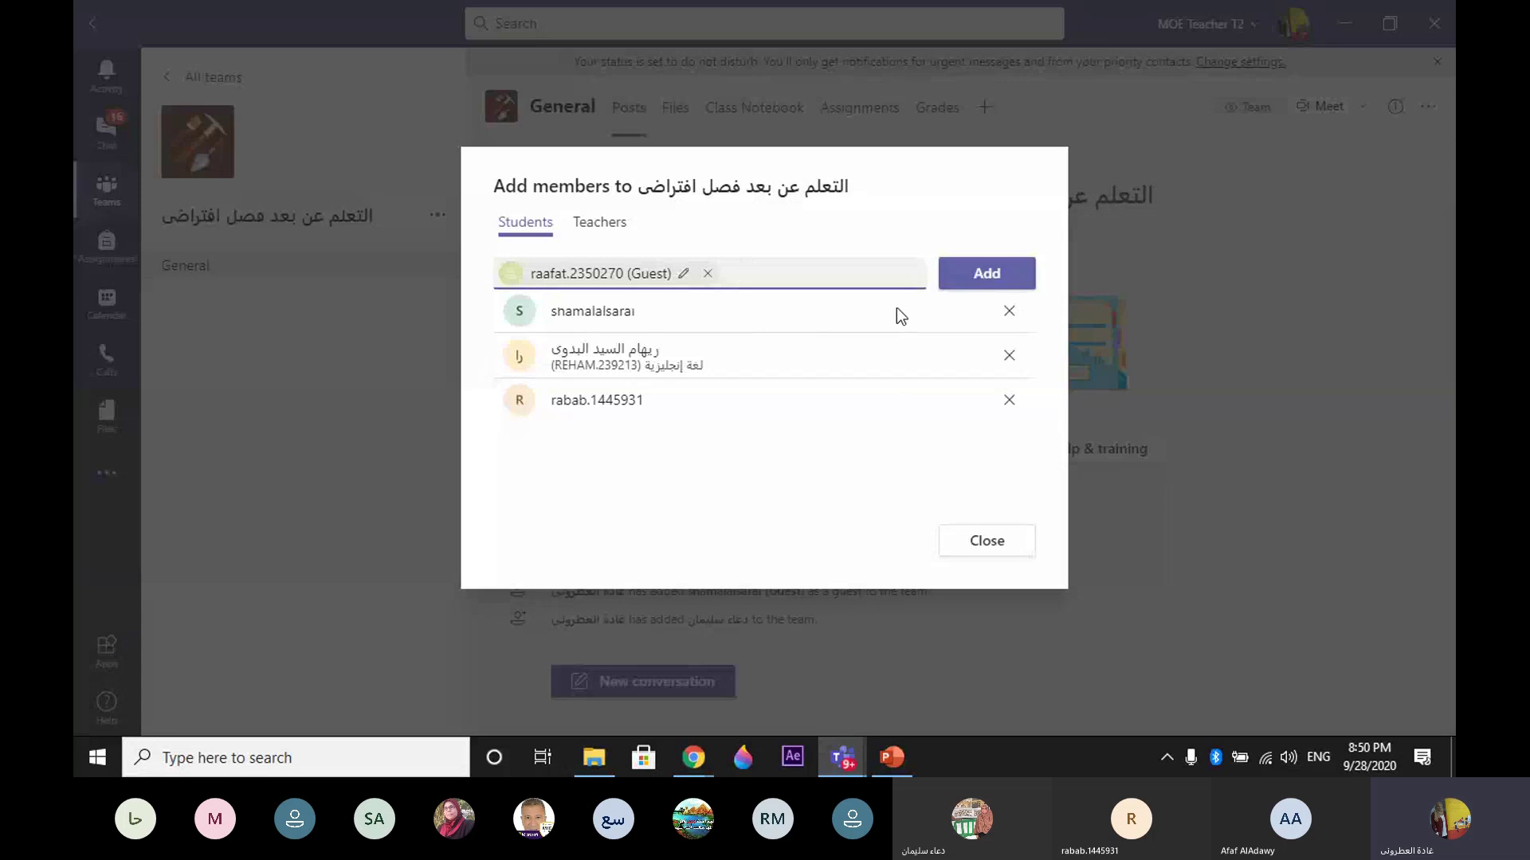
left_click(981, 279)
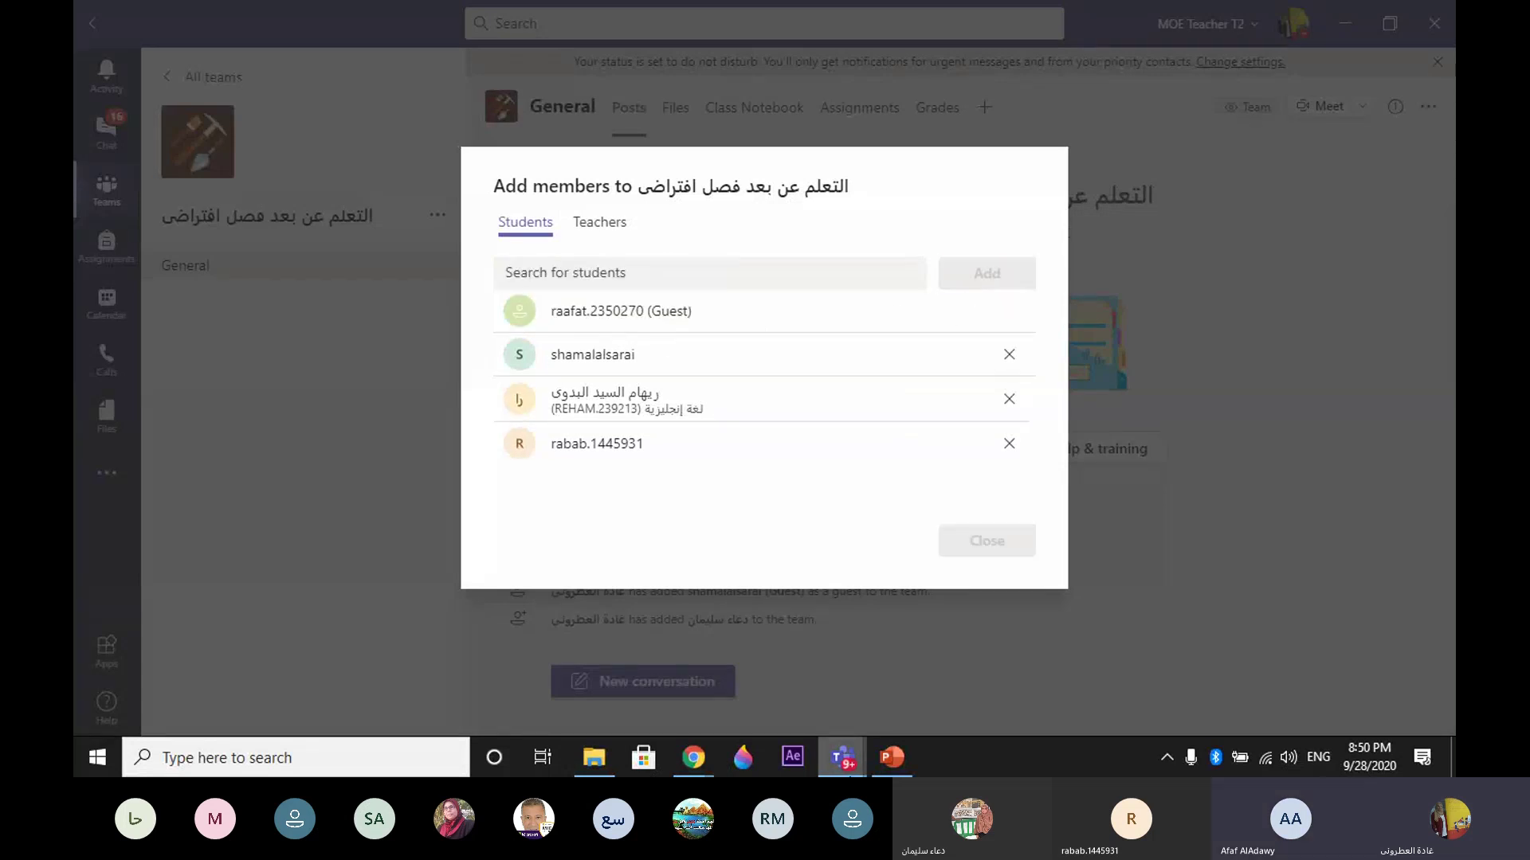
Step: Switch back to the meeting window and look through the e-mail addresses posted in the chat
mouse_move(847, 768)
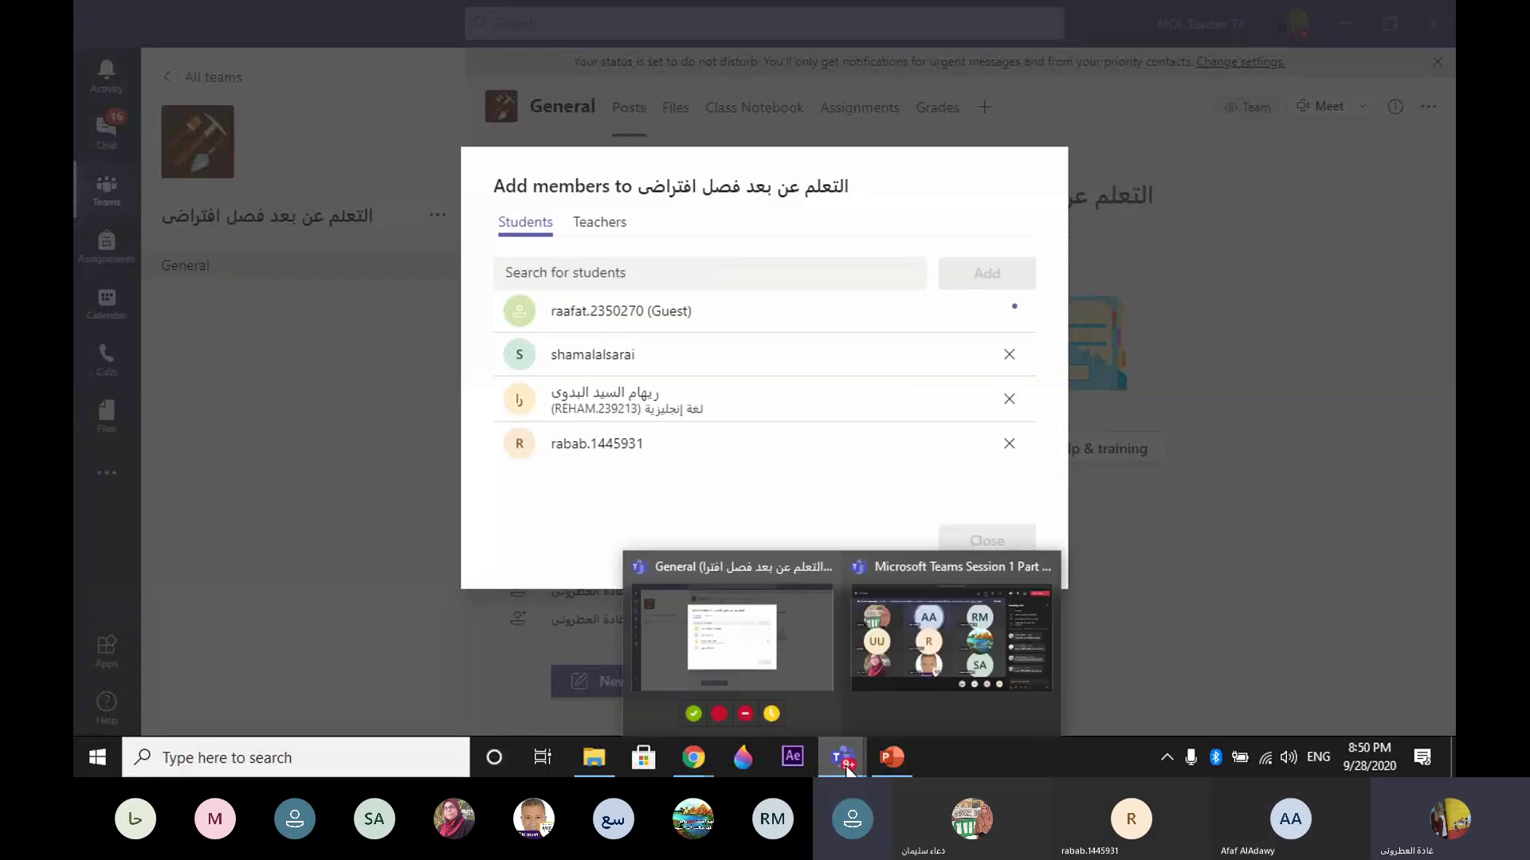
left_click(945, 671)
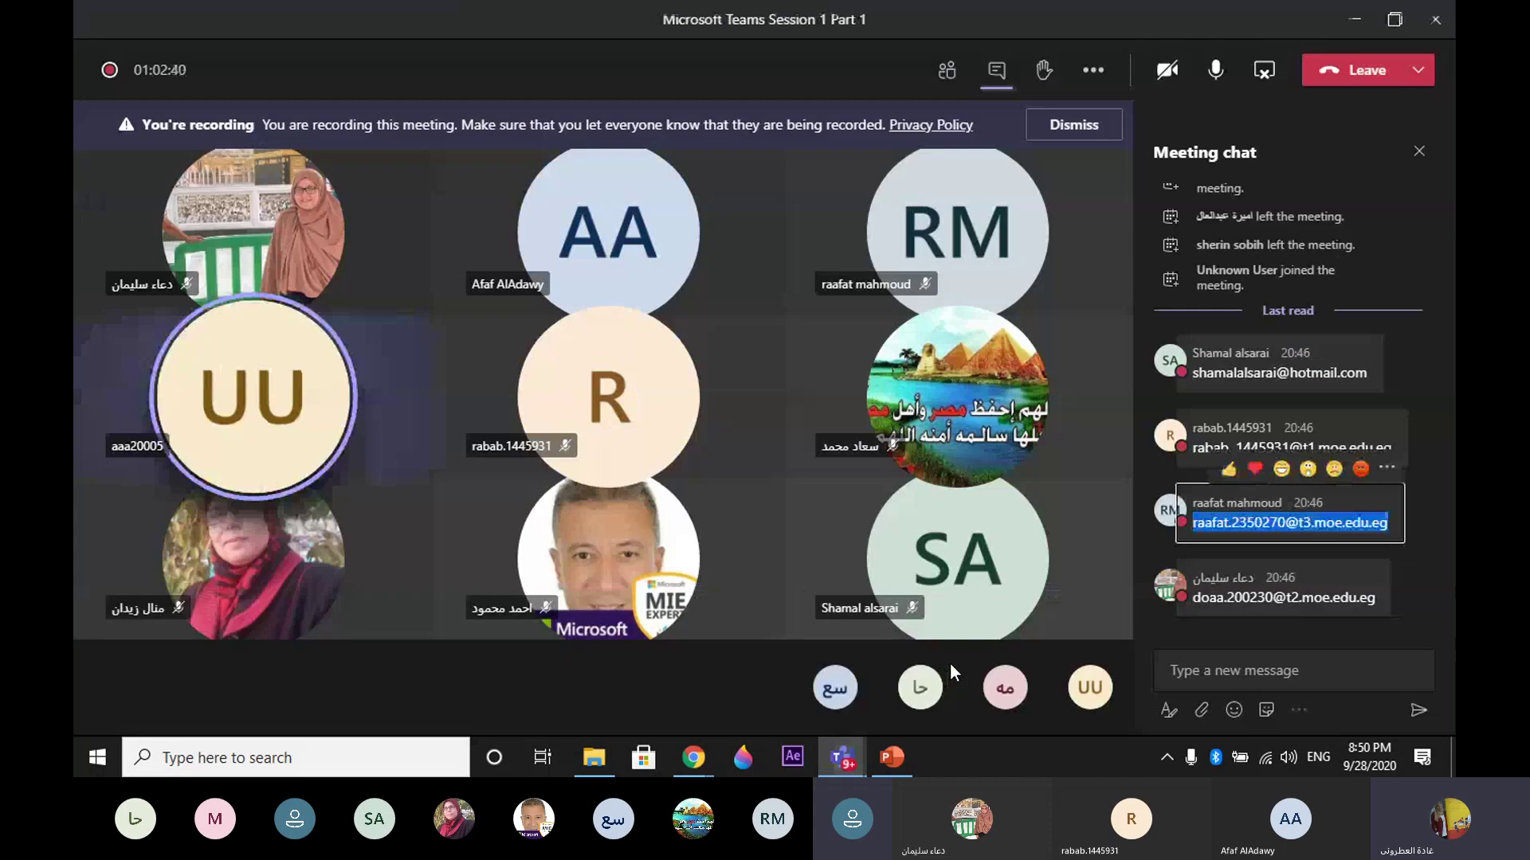
left_click(1422, 604)
scroll(1447, 567, "up", 1)
left_click_drag(1446, 567, 1454, 621)
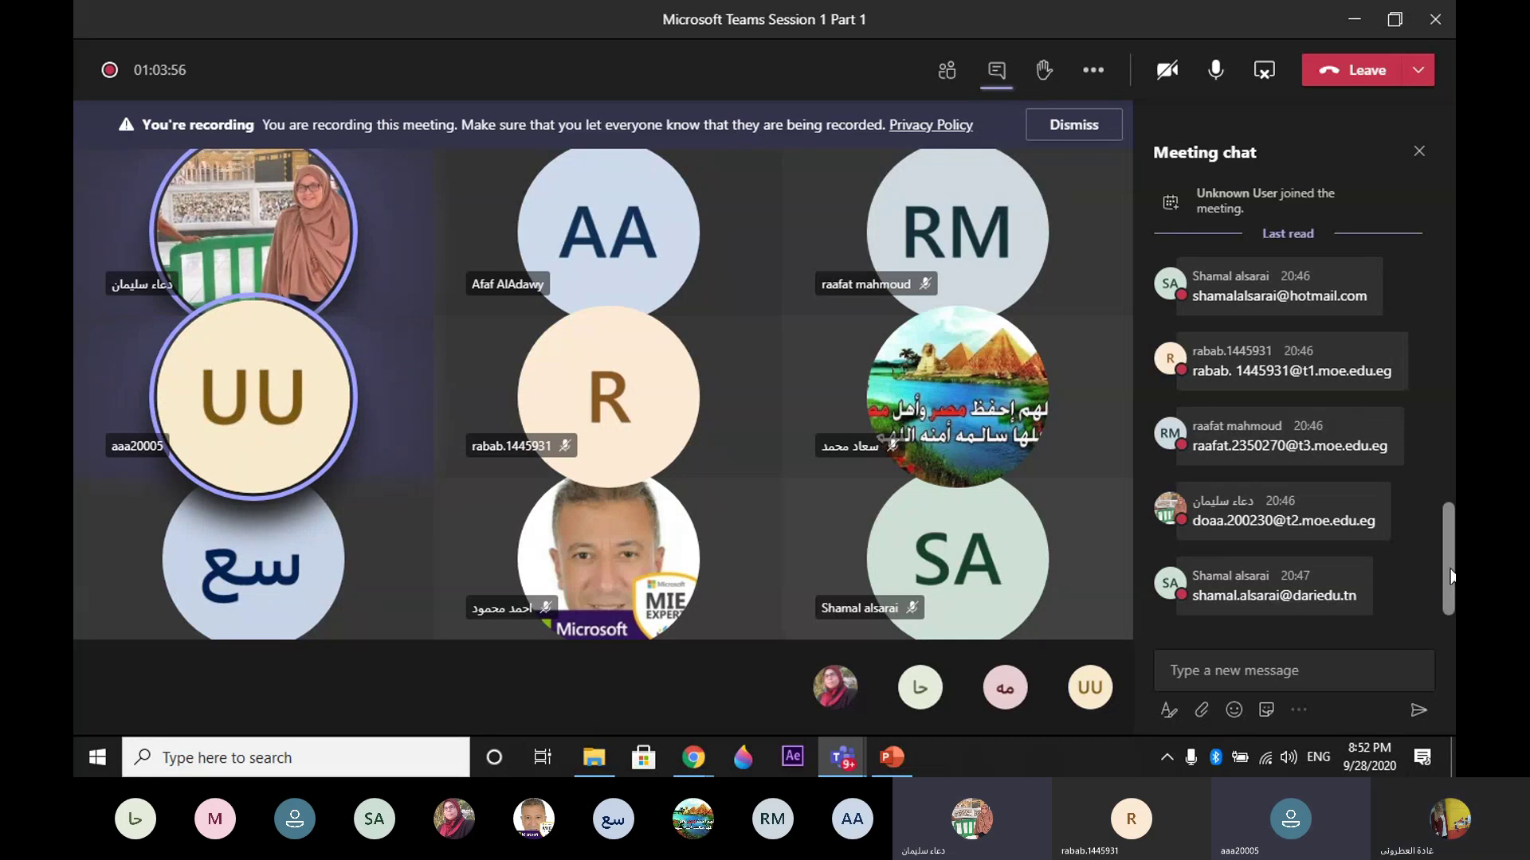
scroll(1450, 576, "up", 2)
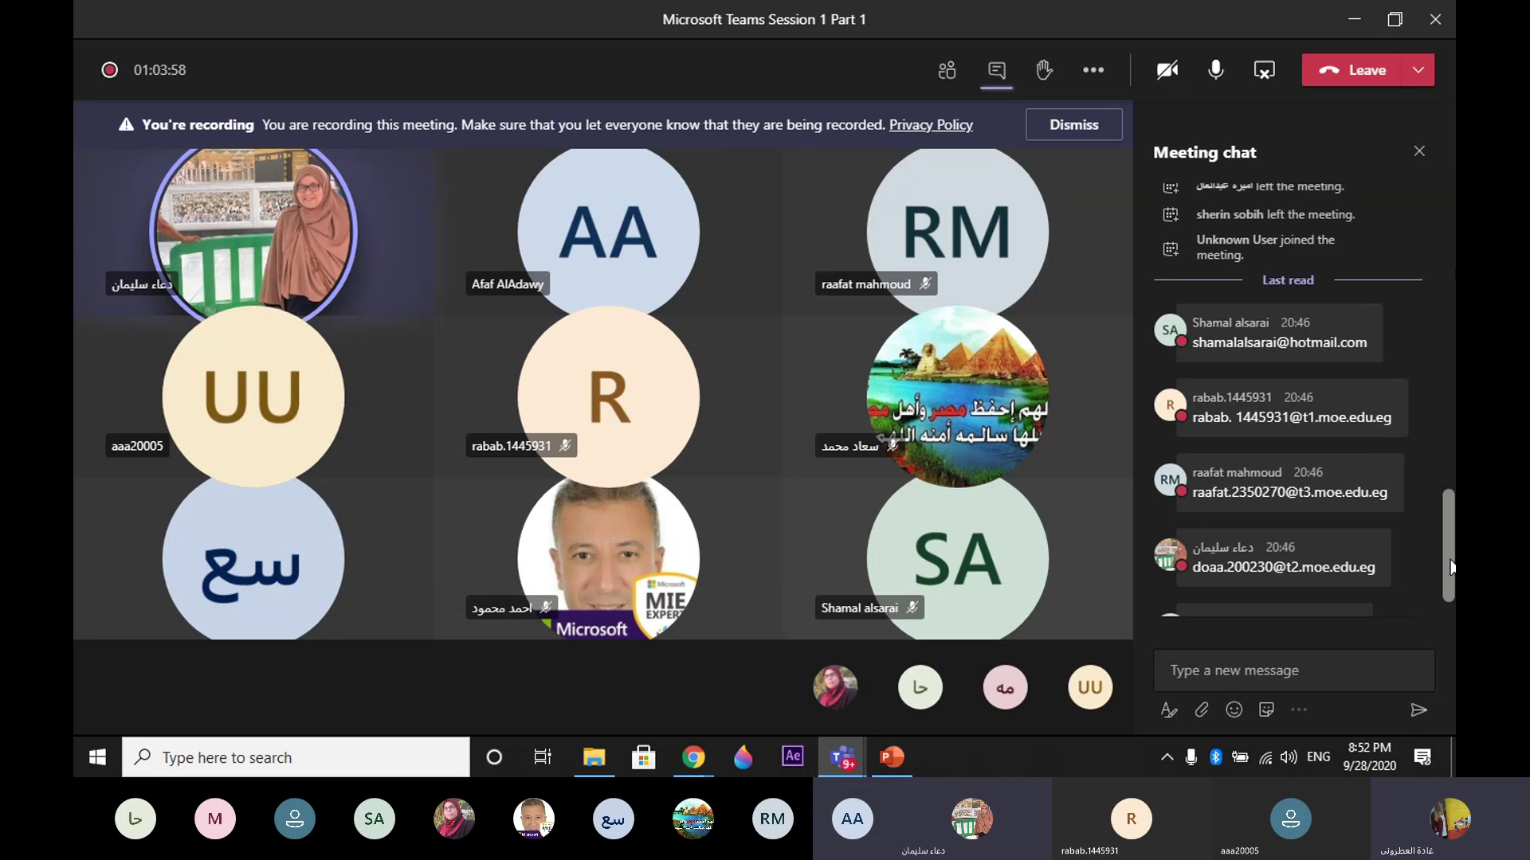
scroll(1450, 567, "down", 2)
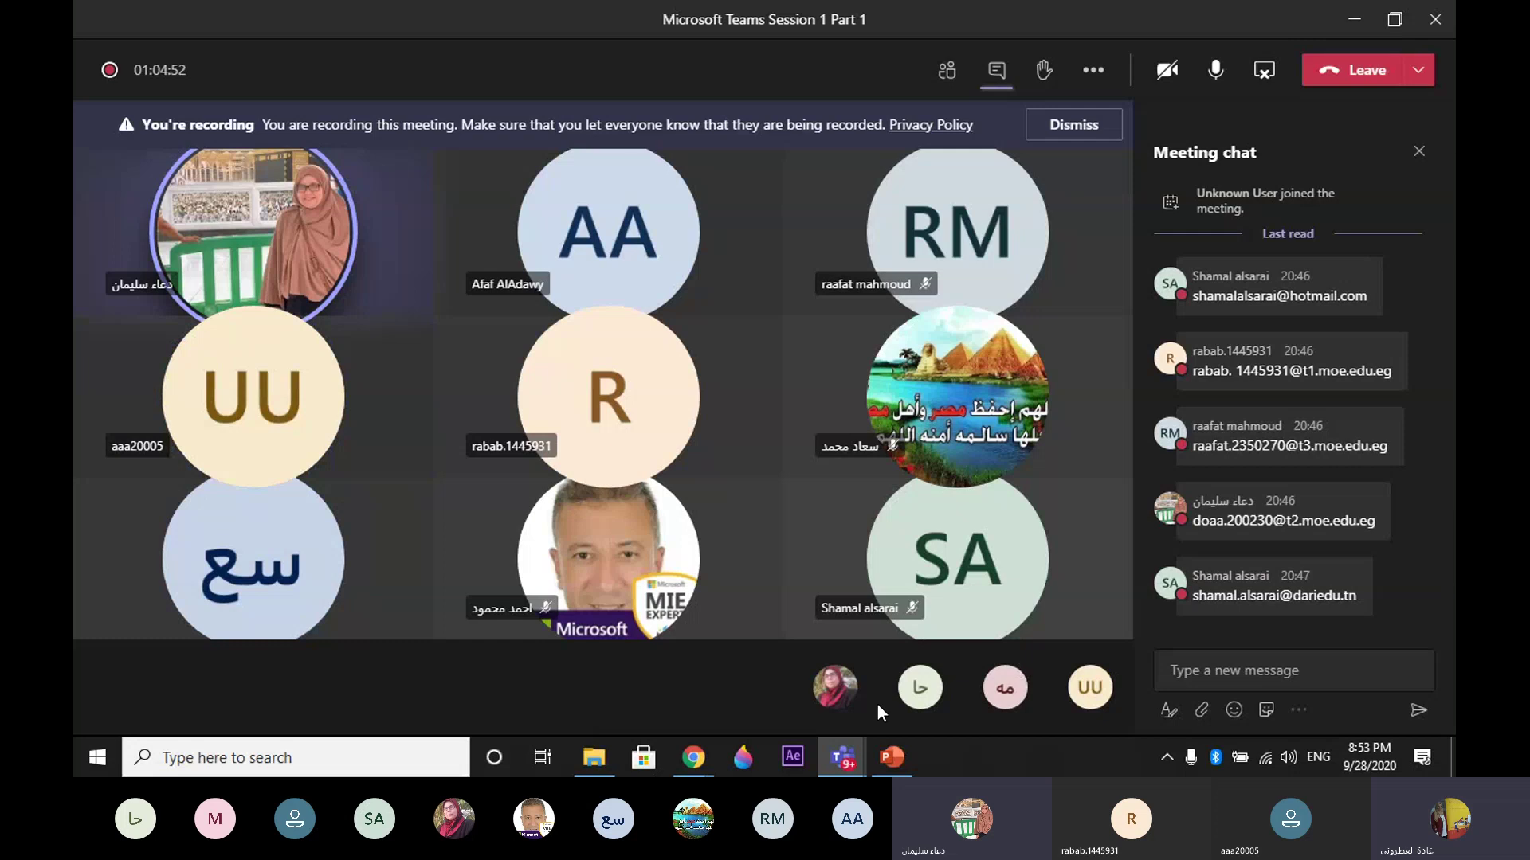
Step: Return to the team window and close the add-members dialog
mouse_move(829, 770)
left_click(753, 632)
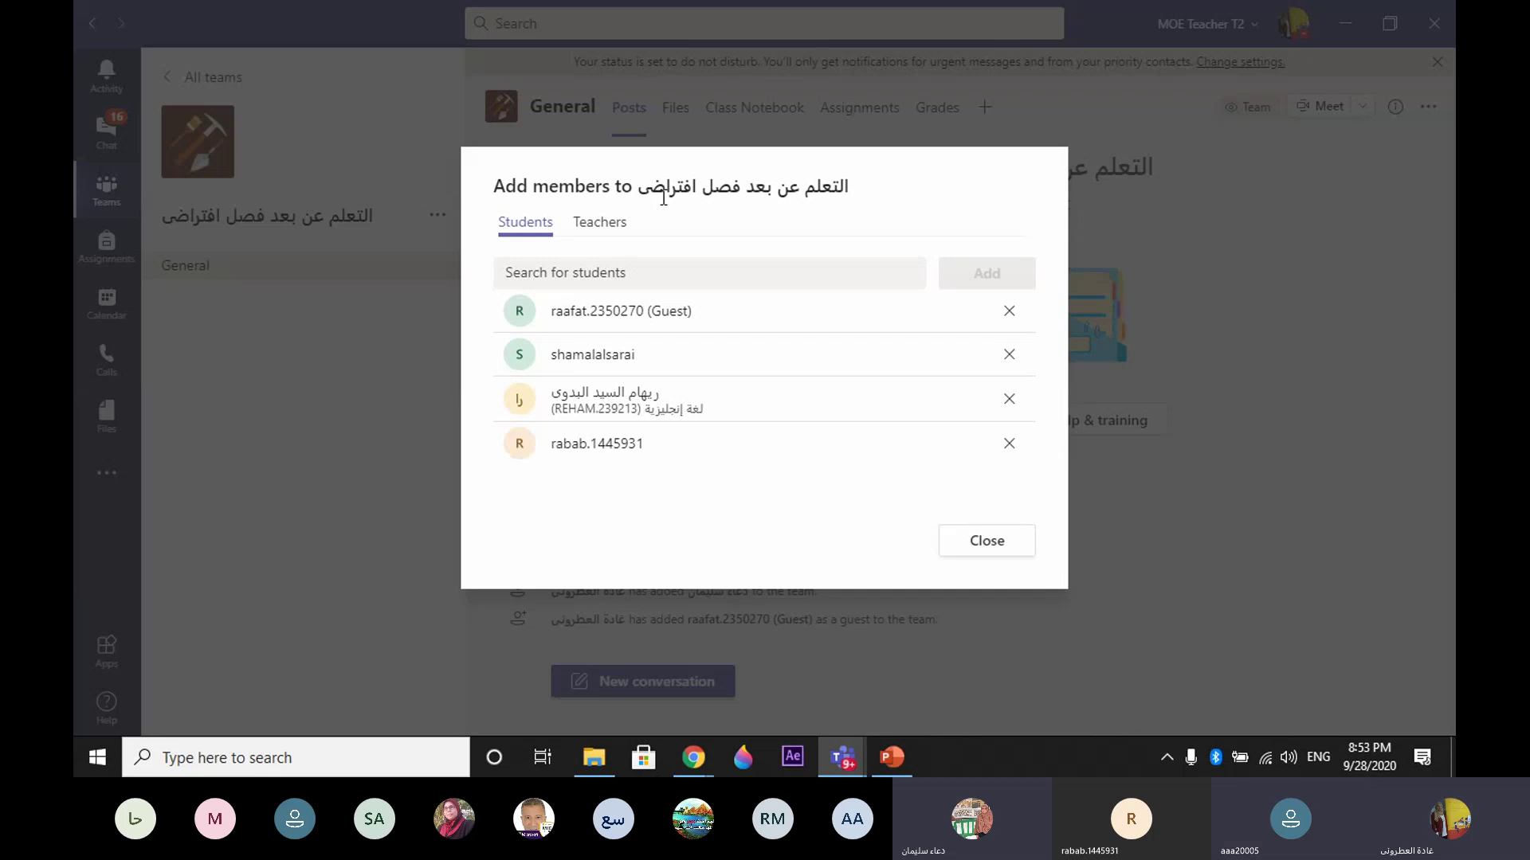
left_click(987, 541)
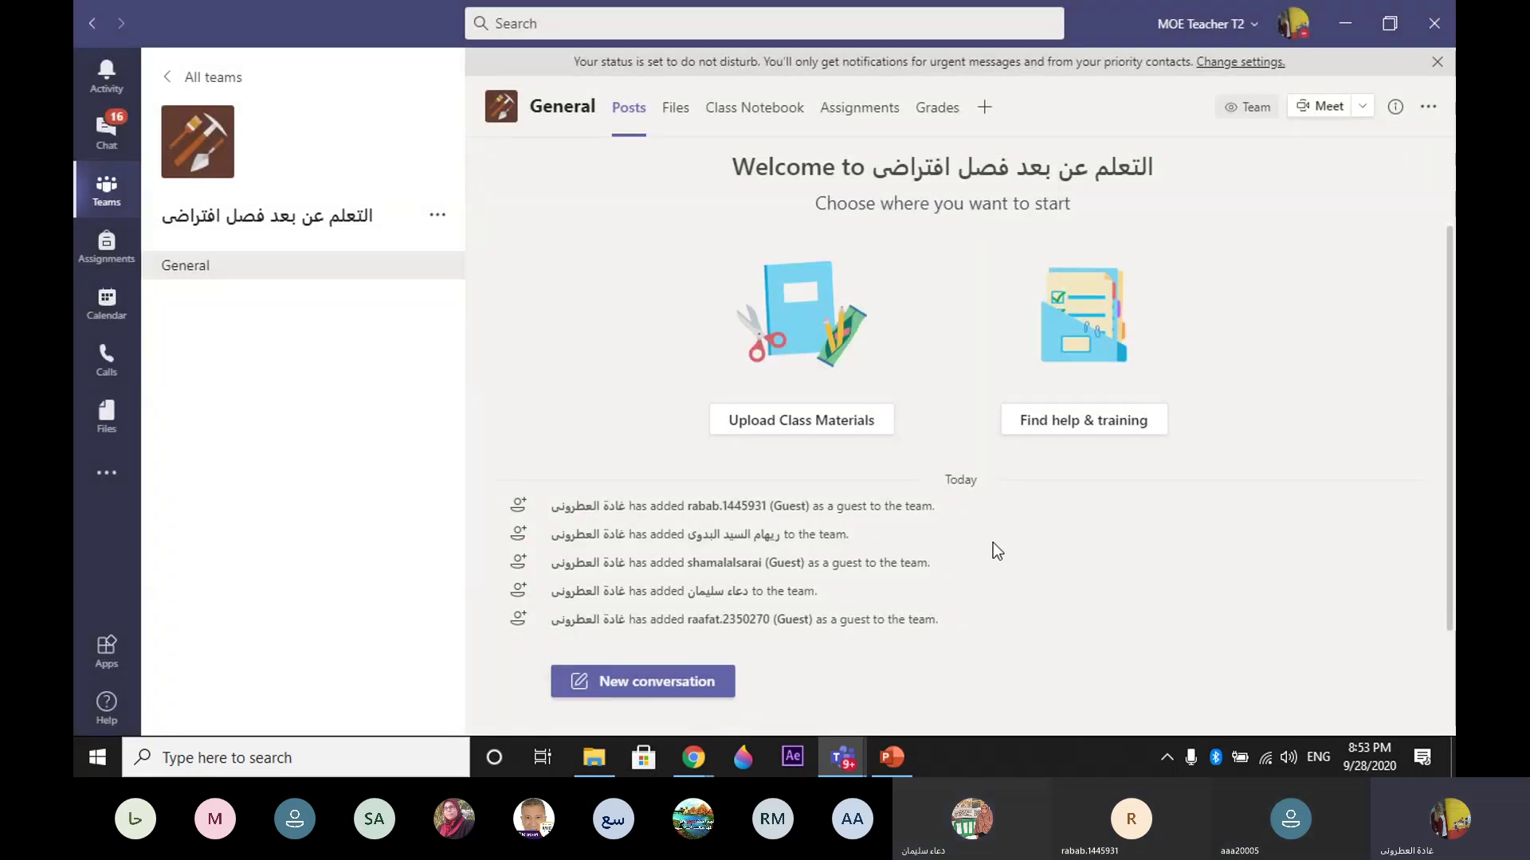
Step: Show the Add member option of the class team, then close its dialog without adding anyone
left_click(438, 215)
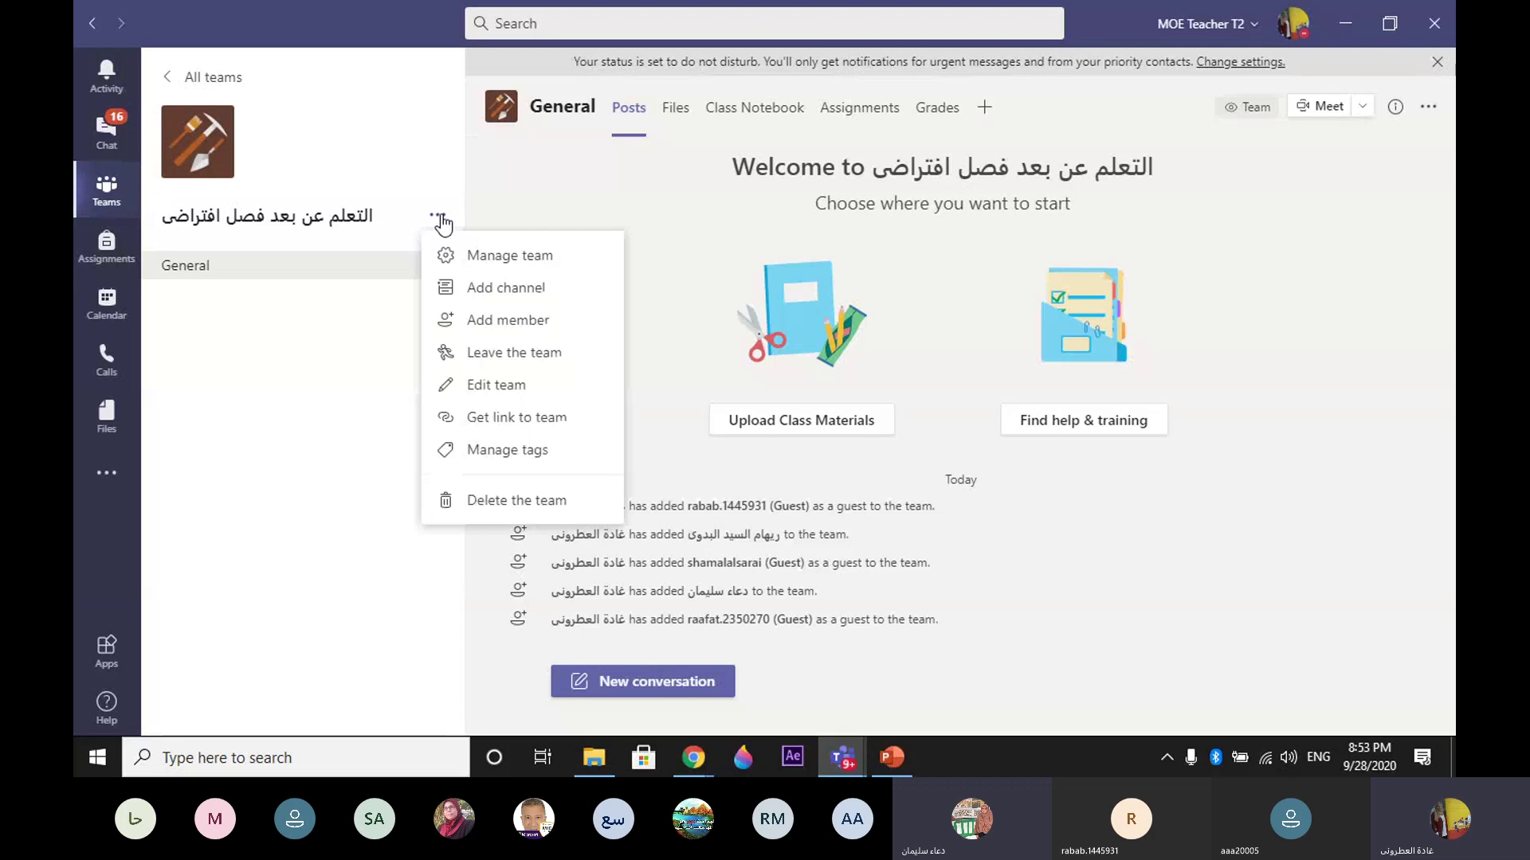
left_click(546, 331)
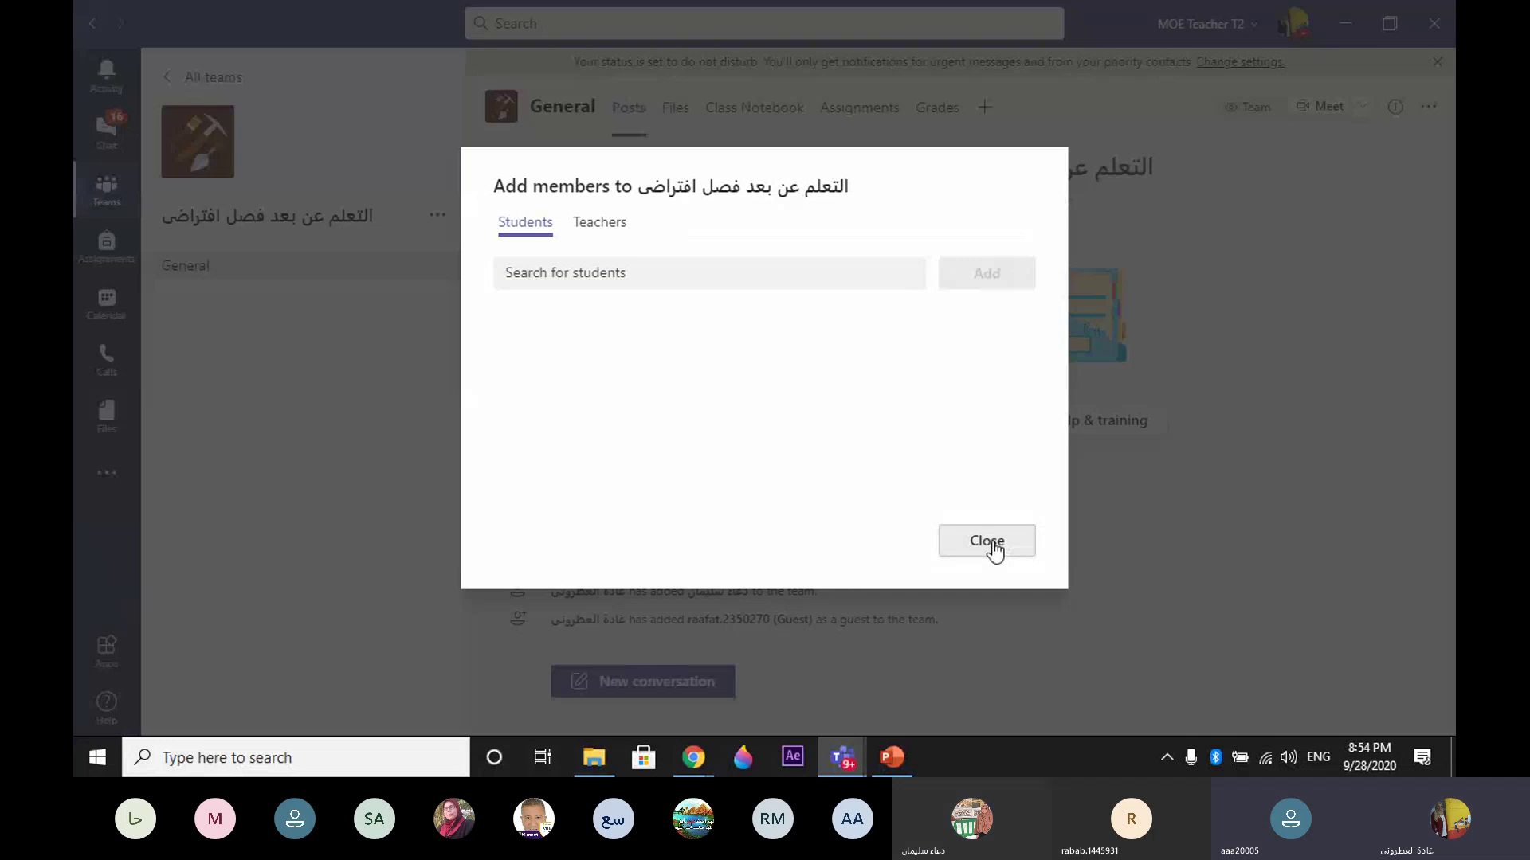
left_click(989, 544)
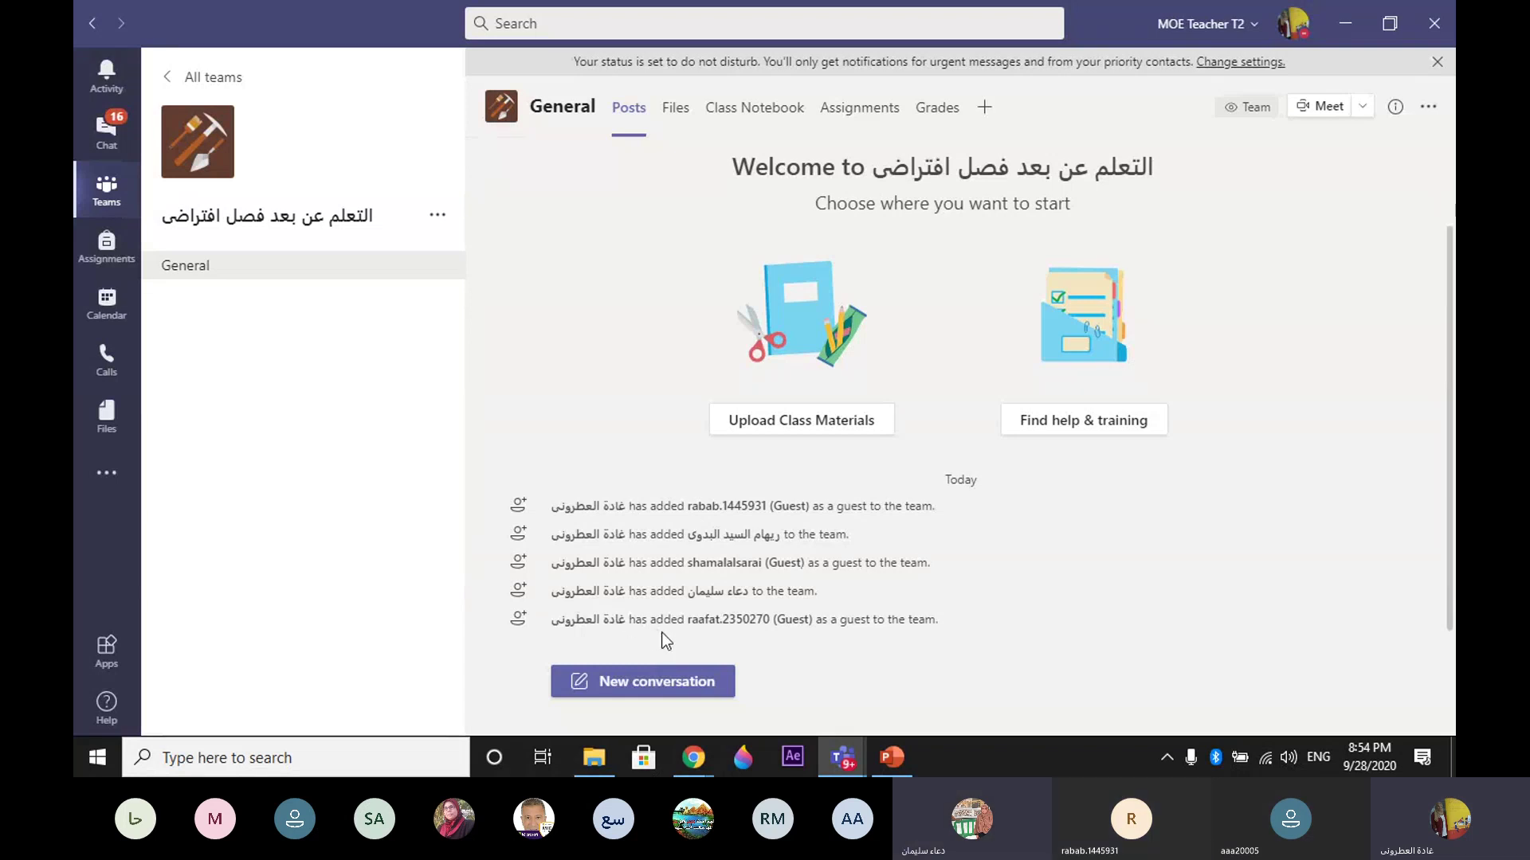
Step: Open the Manage team page of the class team to display its owners, members and guests
mouse_move(788, 624)
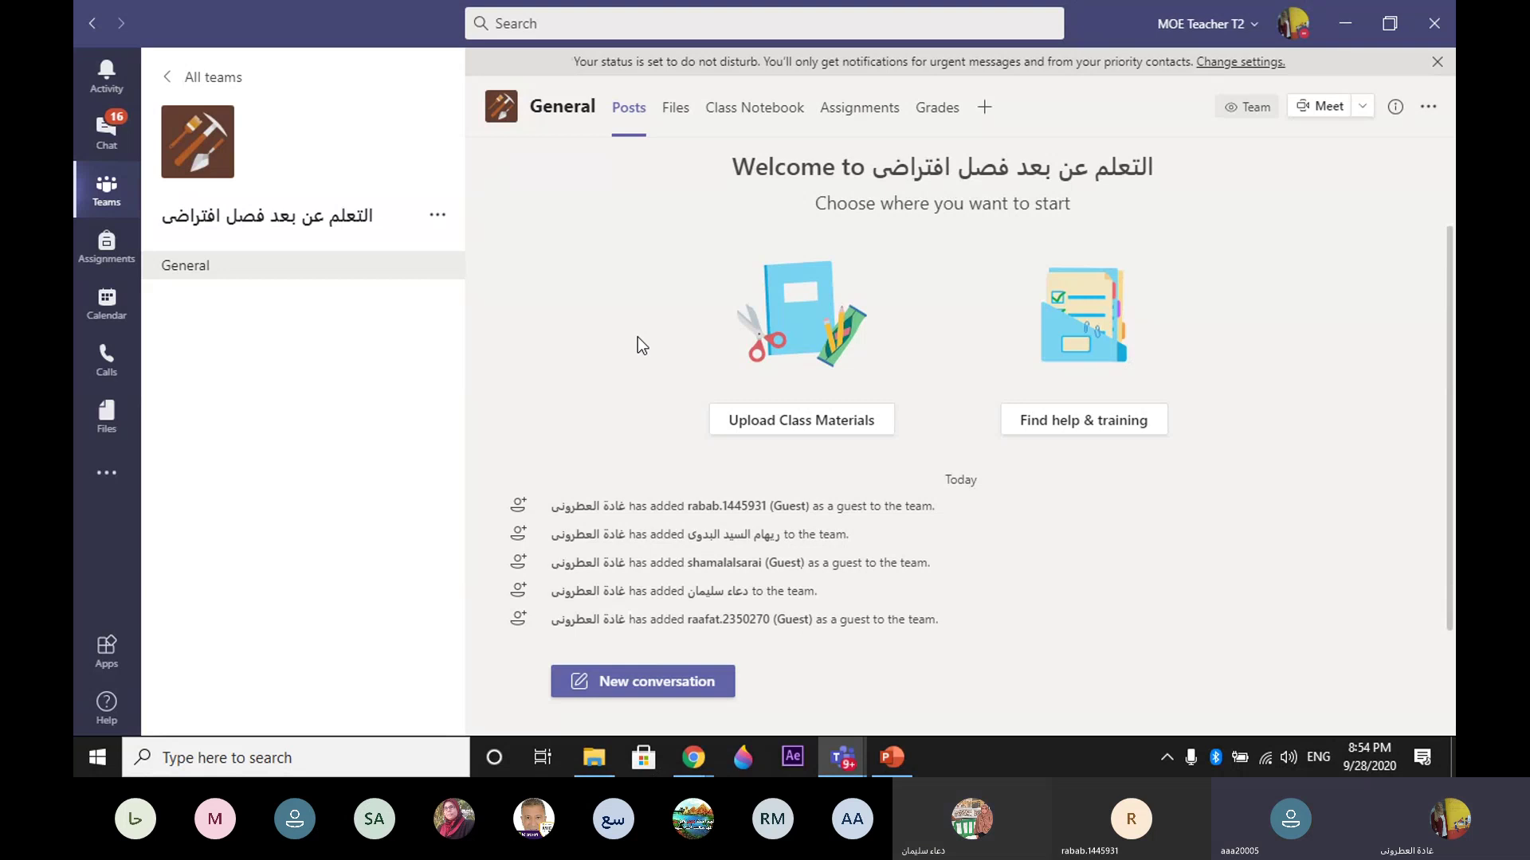
left_click(436, 219)
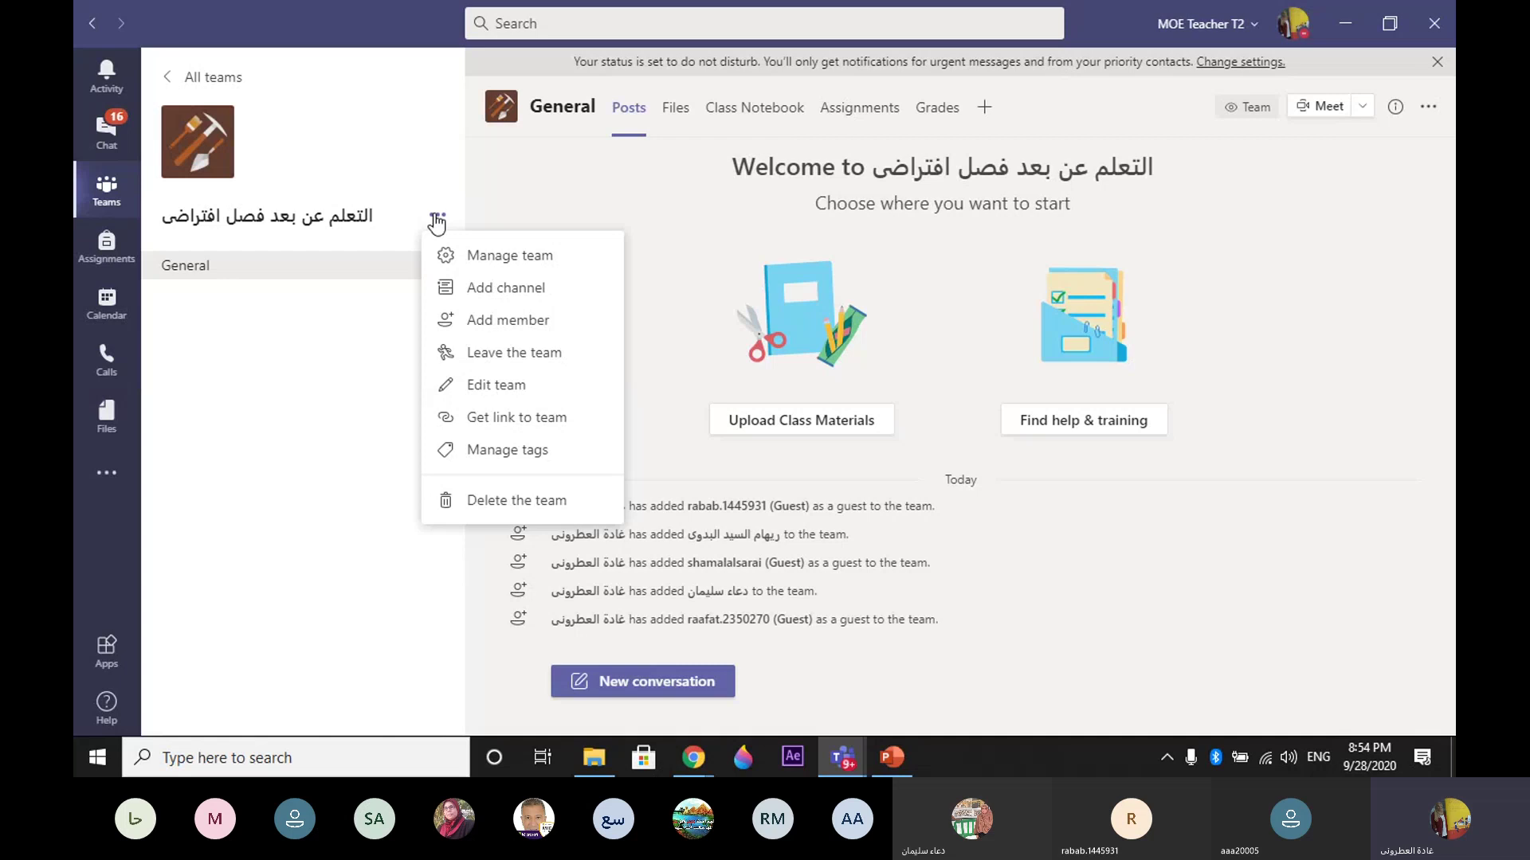
left_click(557, 260)
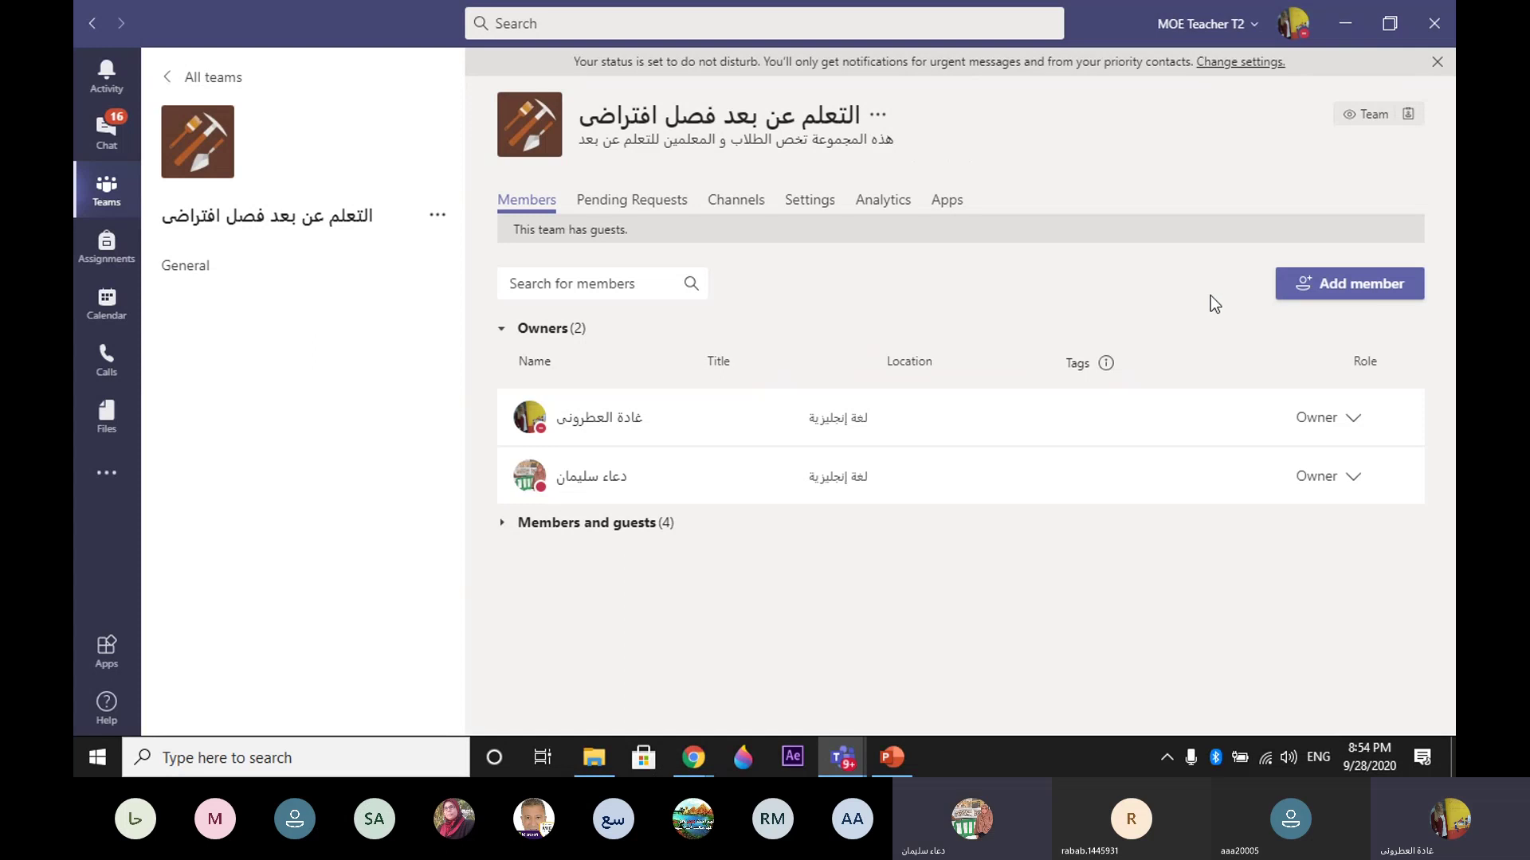
Step: Reopen the Manage team page, view its Add member dialog and close it without adding anyone
left_click(438, 218)
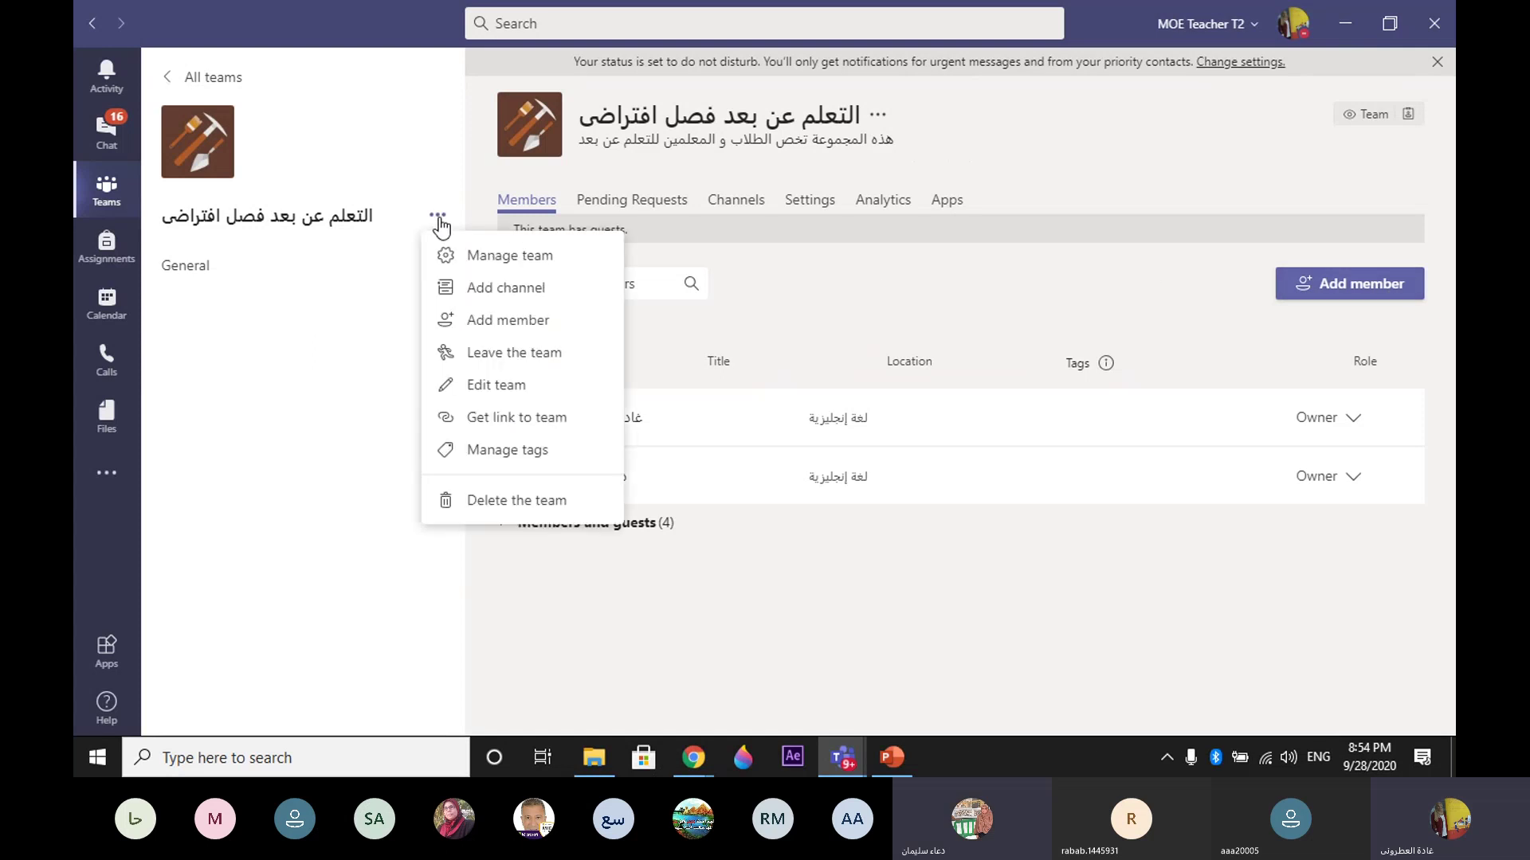
left_click(527, 257)
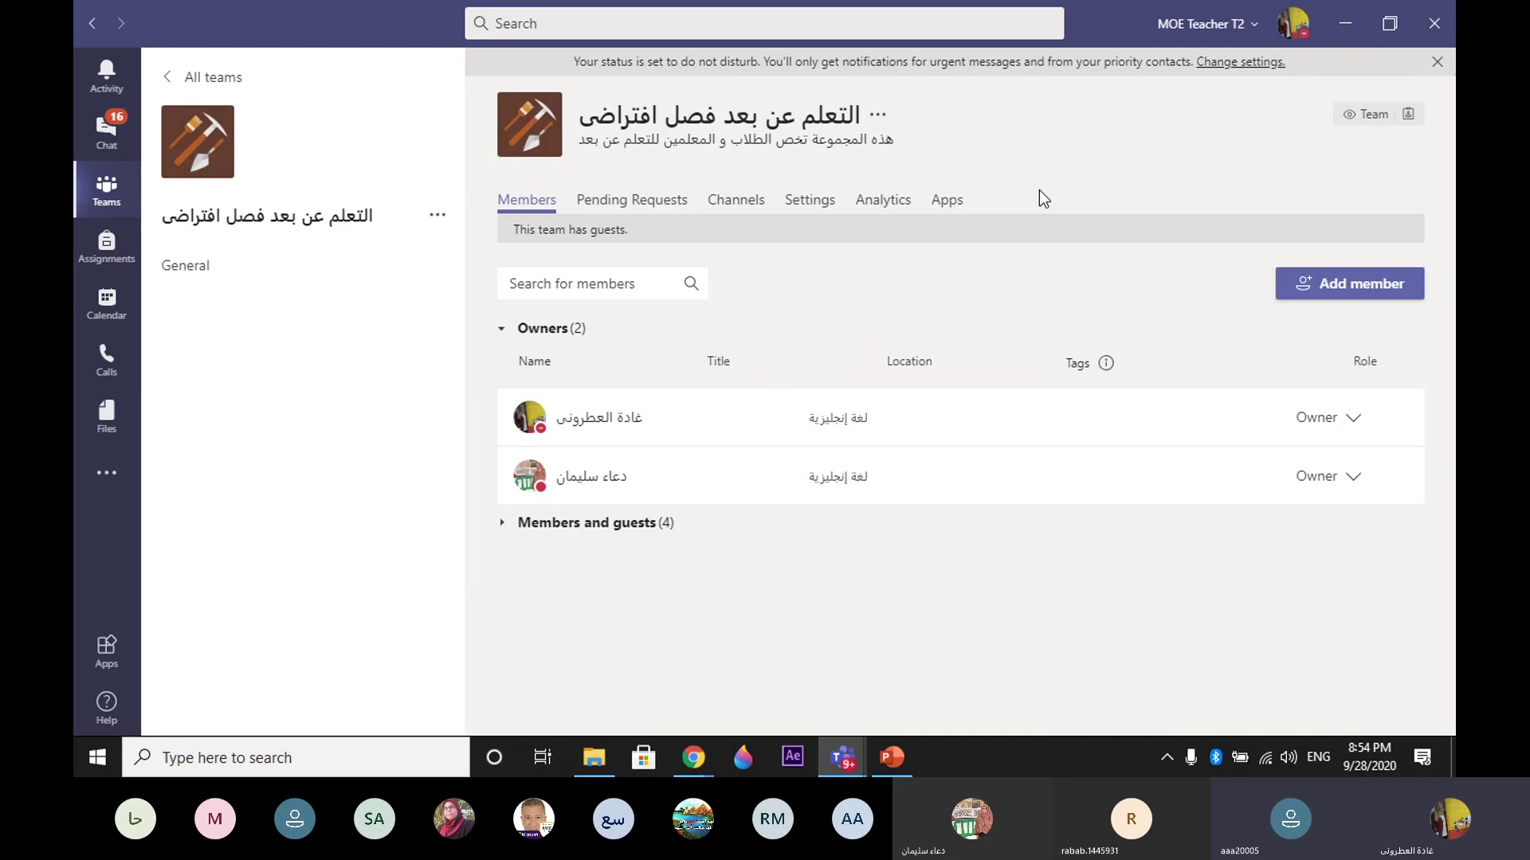
left_click(1367, 292)
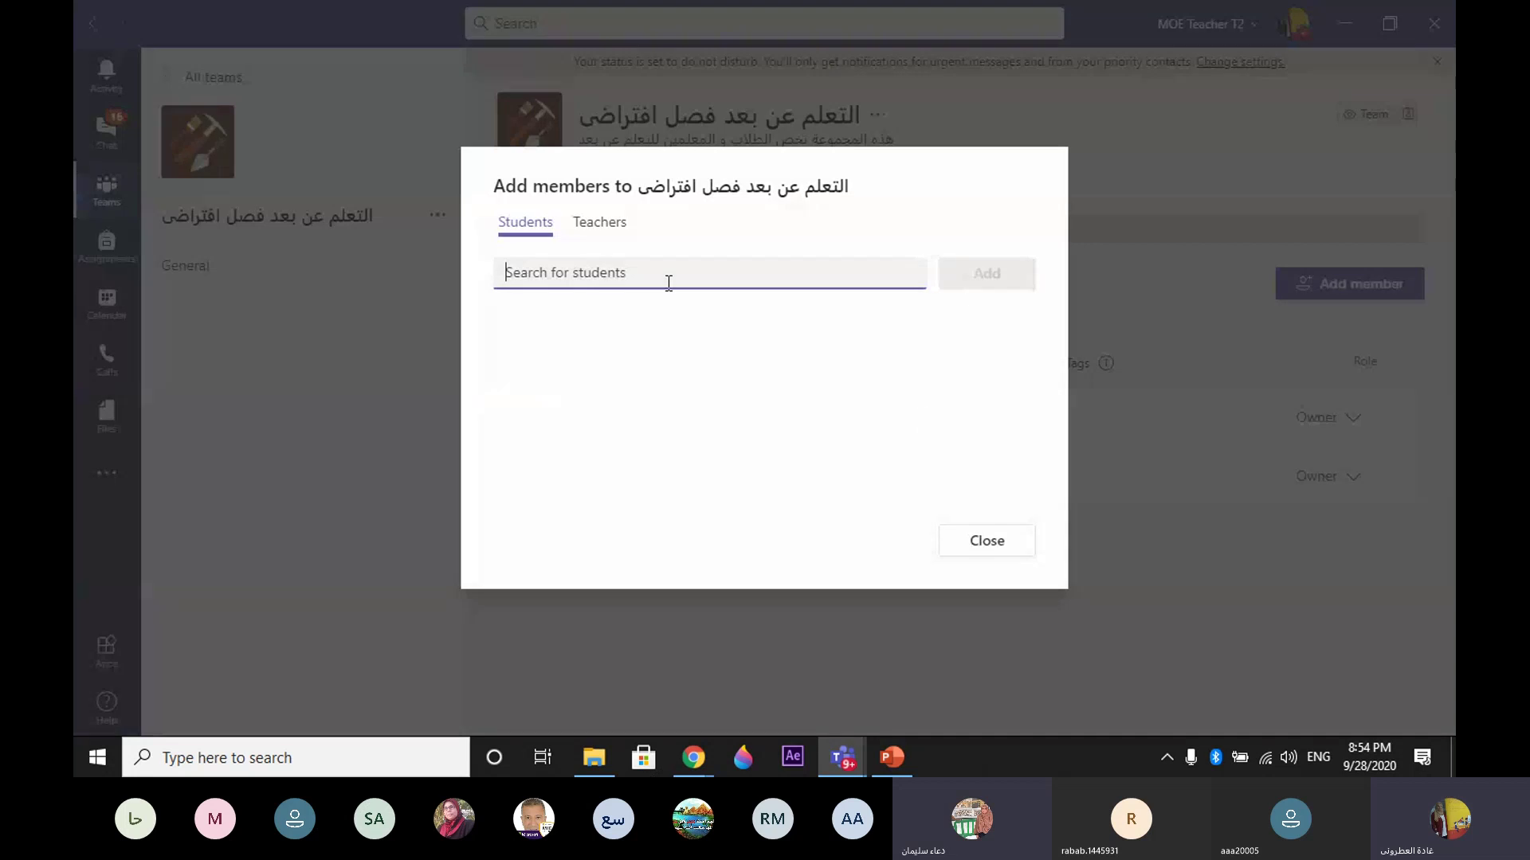
left_click(1008, 539)
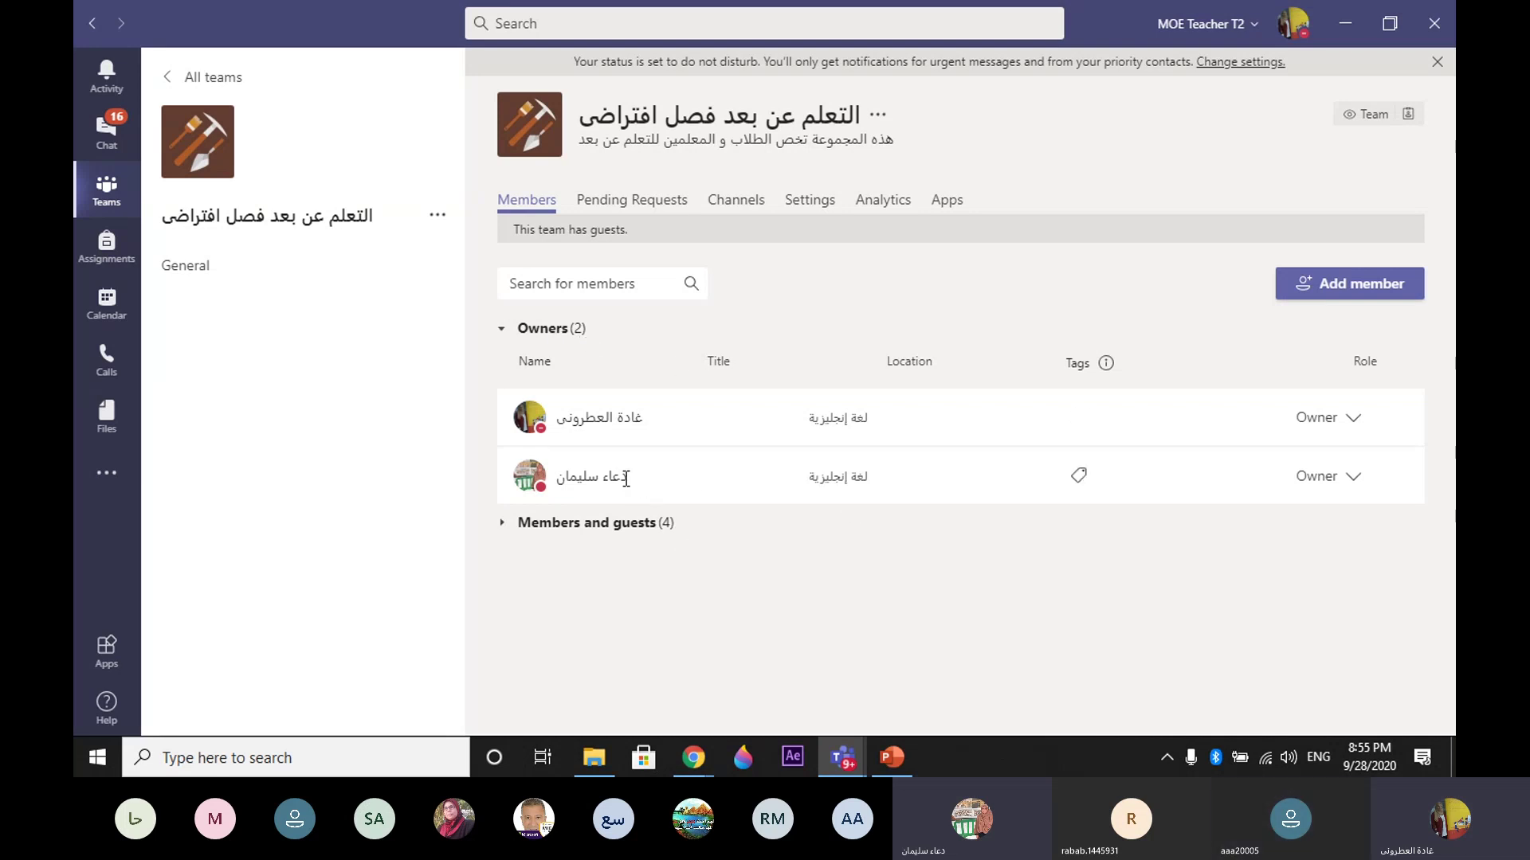
Step: Change the role of the second listed owner, the added teacher, to Member
mouse_move(627, 478)
left_click(1354, 481)
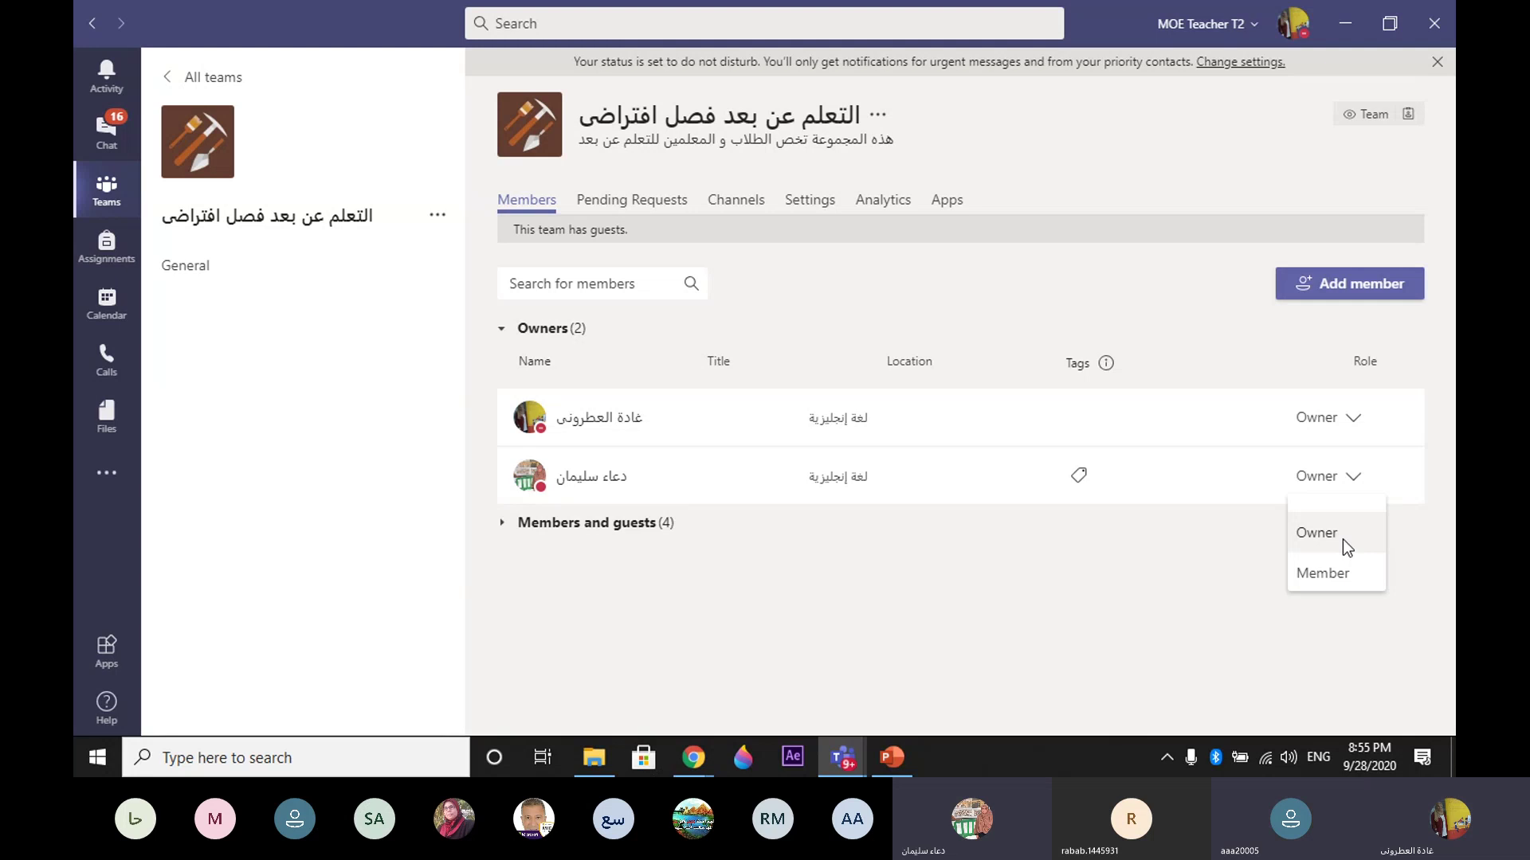
left_click(1356, 581)
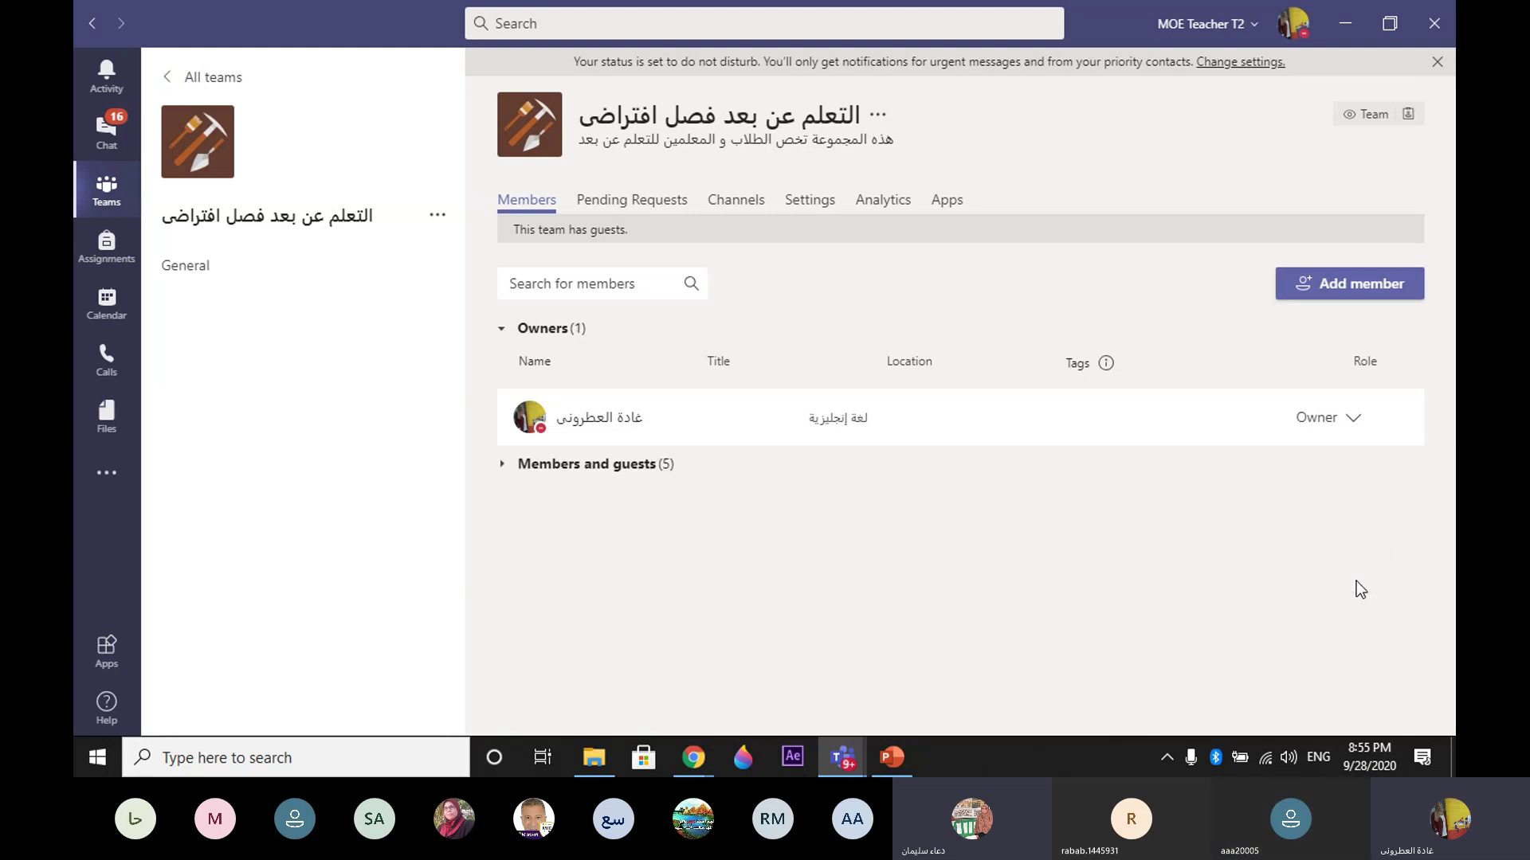